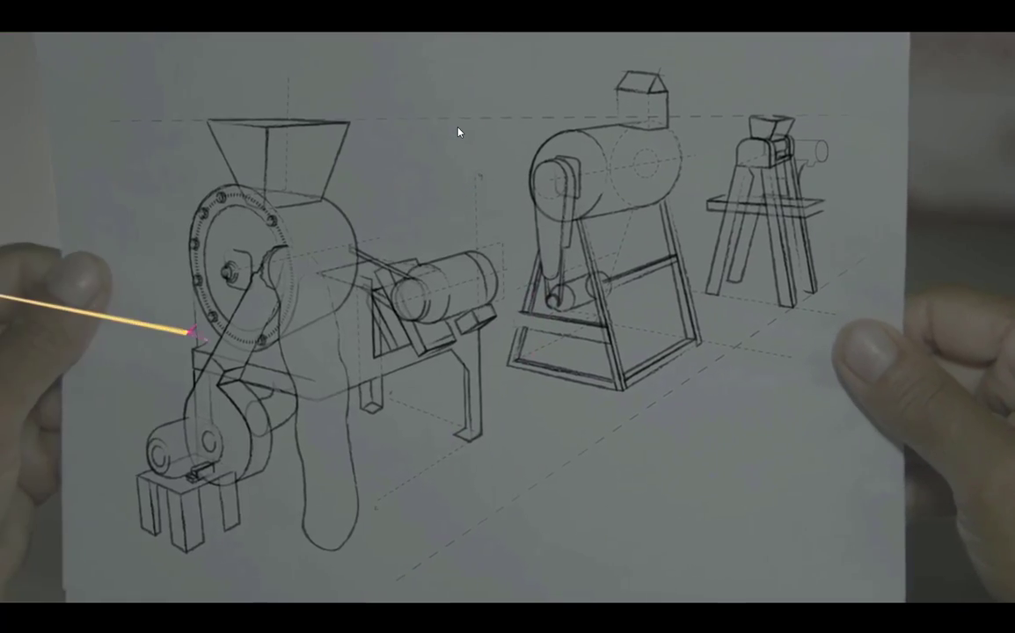
- Pause and resume the Mattrunks montage, then play the Colorful Origami tutorial preview clip
{"action": "mouse_move", "coordinate": [458, 130]}
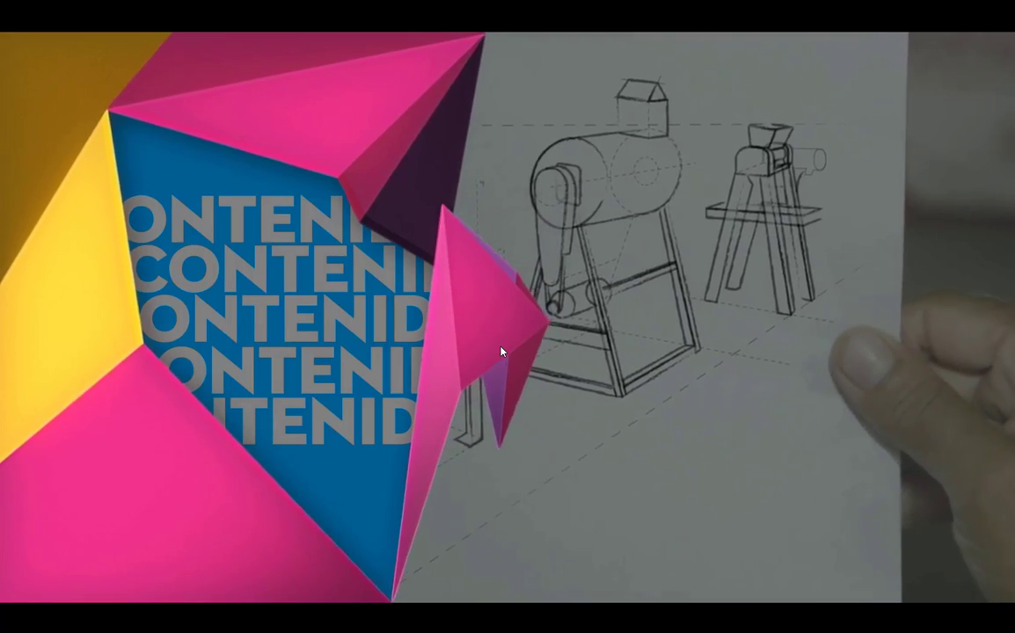
{"action": "mouse_move", "coordinate": [641, 310]}
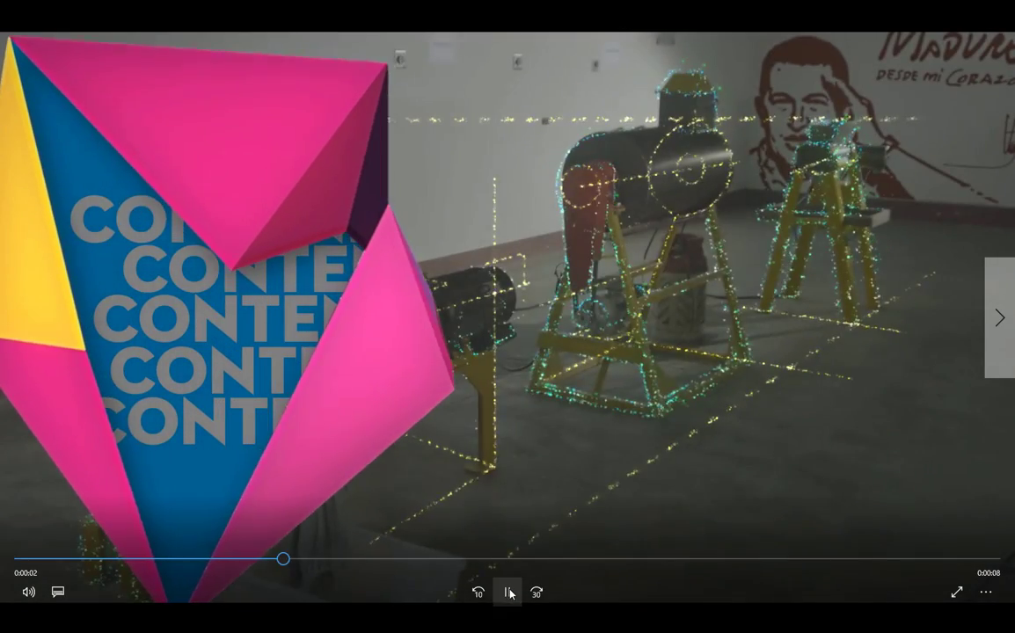
{"action": "left_click", "coordinate": [508, 592]}
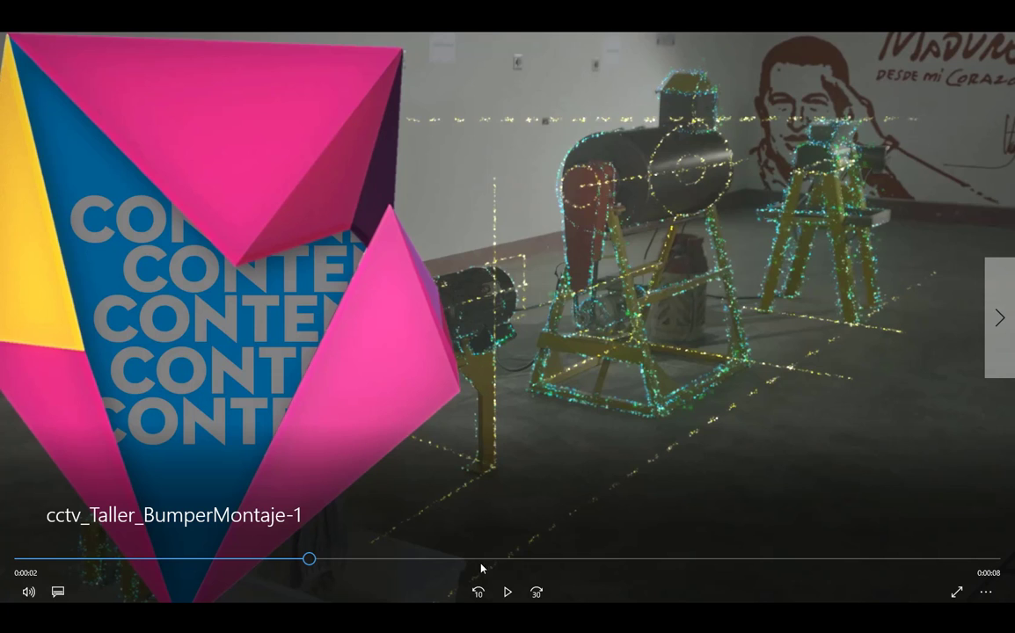
{"action": "left_click", "coordinate": [507, 596]}
{"action": "left_click", "coordinate": [508, 597]}
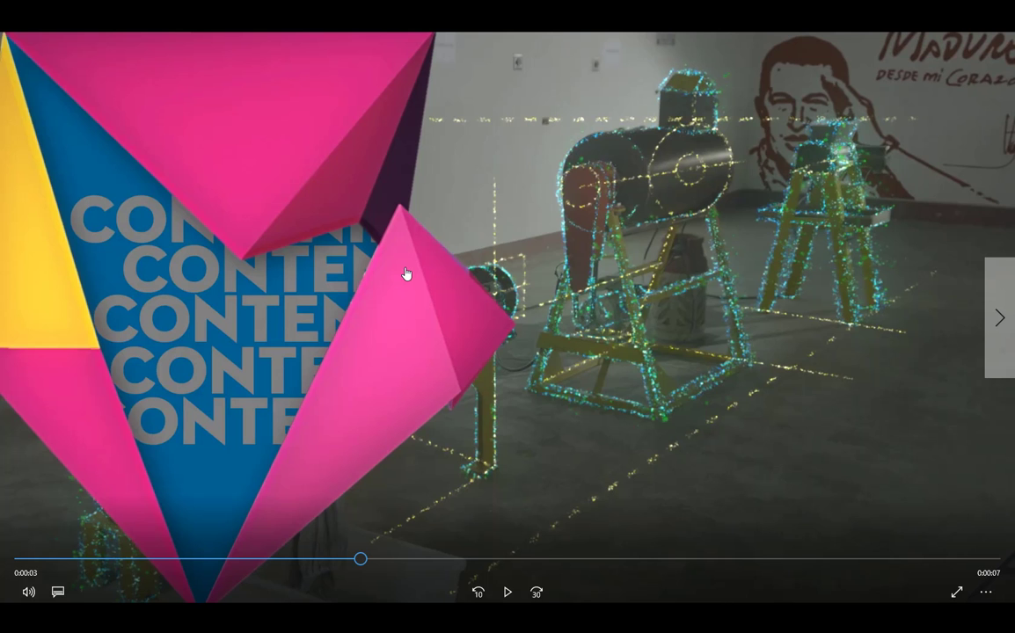
{"action": "left_click", "coordinate": [507, 592]}
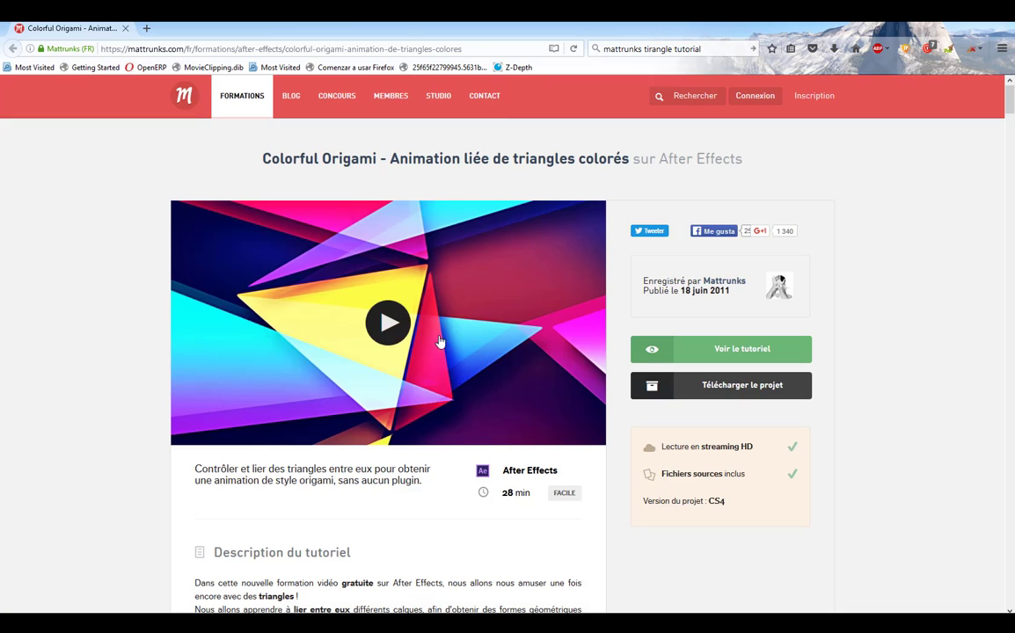
{"action": "left_click", "coordinate": [390, 324]}
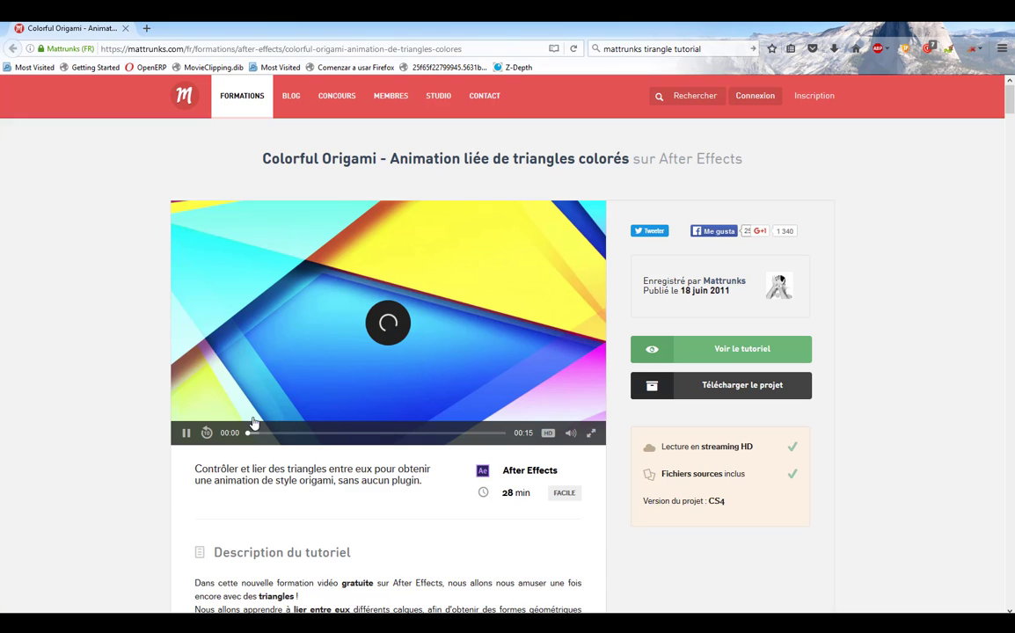
{"action": "left_click", "coordinate": [183, 434]}
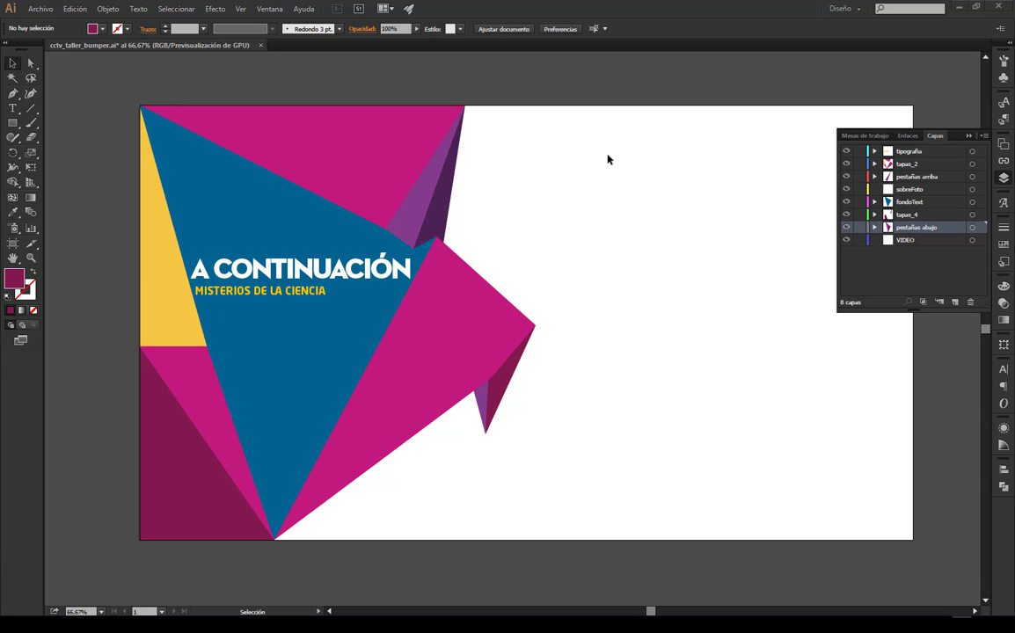
{"action": "key", "text": "space"}
{"action": "left_click_drag", "start_coordinate": [492, 251], "coordinate": [447, 254]}
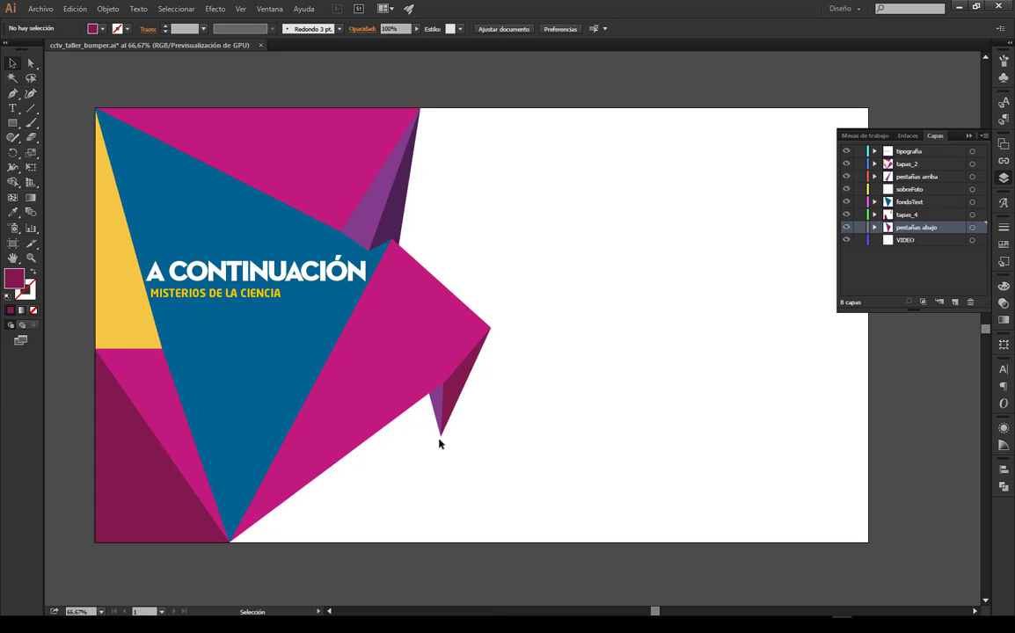
{"action": "key", "text": "a"}
{"action": "left_click_drag", "start_coordinate": [448, 440], "coordinate": [526, 422]}
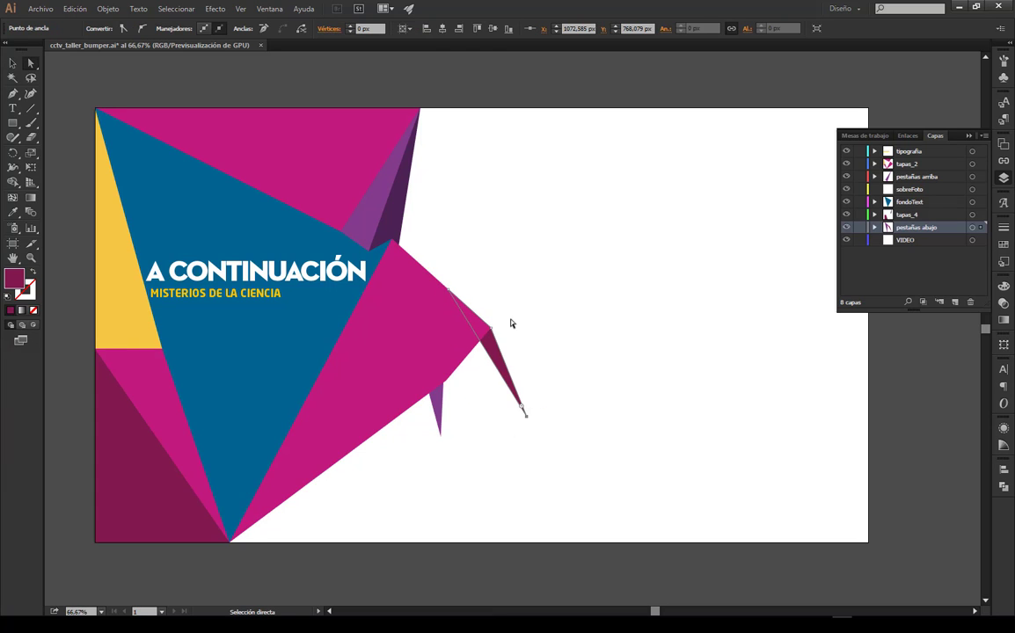
{"action": "key", "text": "ctrl+z"}
{"action": "key", "text": "ctrl"}
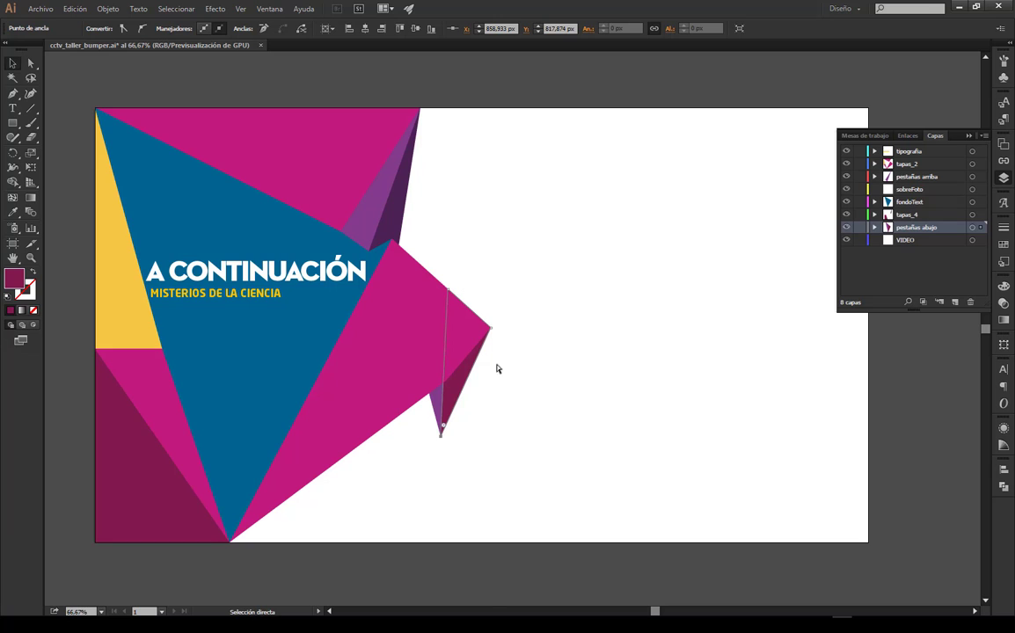
{"action": "left_click", "coordinate": [441, 361]}
{"action": "key", "text": "ctrl+y"}
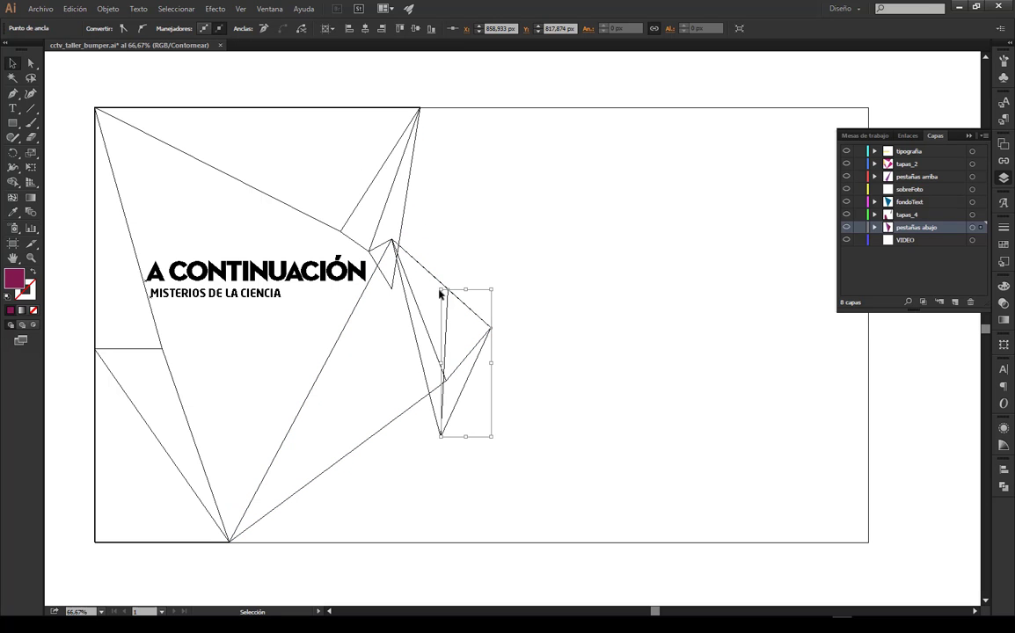
{"action": "key", "text": "ctrl+y"}
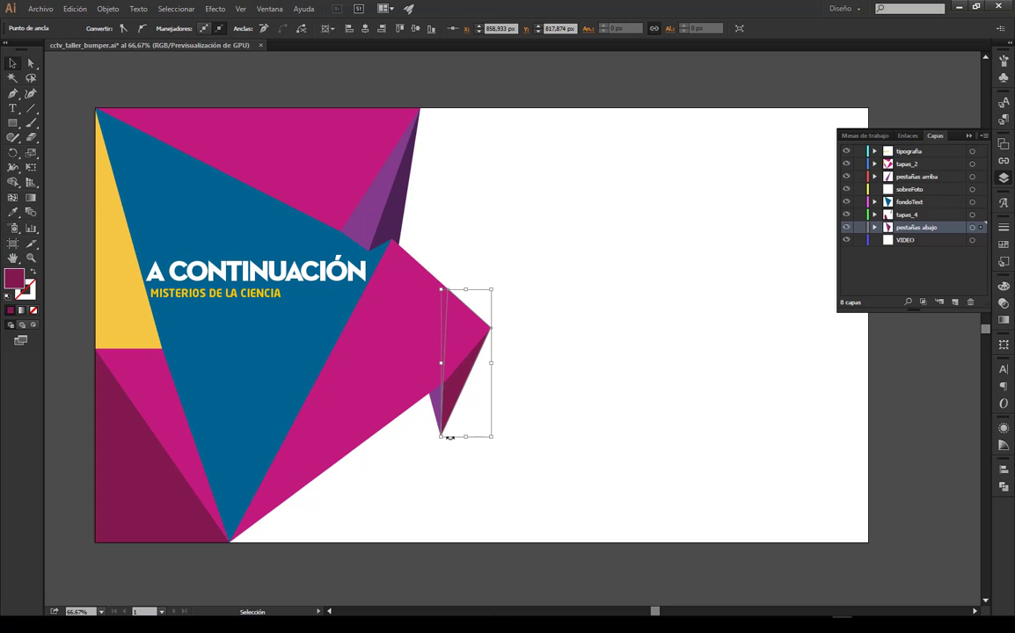
{"action": "left_click", "coordinate": [439, 451]}
{"action": "left_click", "coordinate": [421, 401]}
{"action": "left_click", "coordinate": [439, 449]}
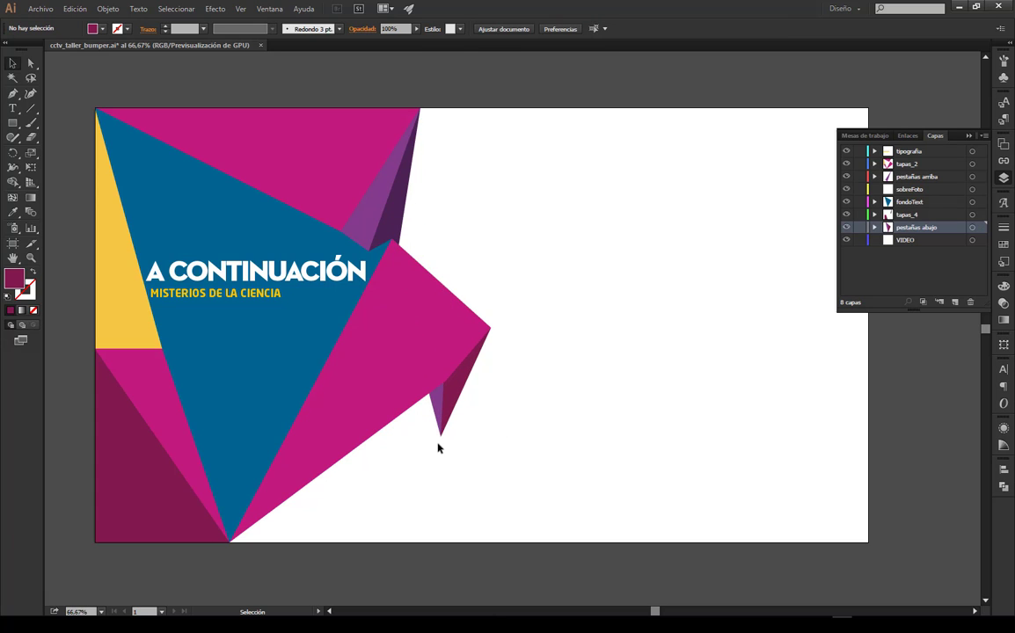
{"action": "key", "text": "a"}
{"action": "mouse_move", "coordinate": [439, 434]}
{"action": "left_mouse_down"}
{"action": "mouse_move", "coordinate": [514, 442]}
{"action": "mouse_move", "coordinate": [562, 421]}
{"action": "left_mouse_up"}
{"action": "key", "text": "ctrl+z"}
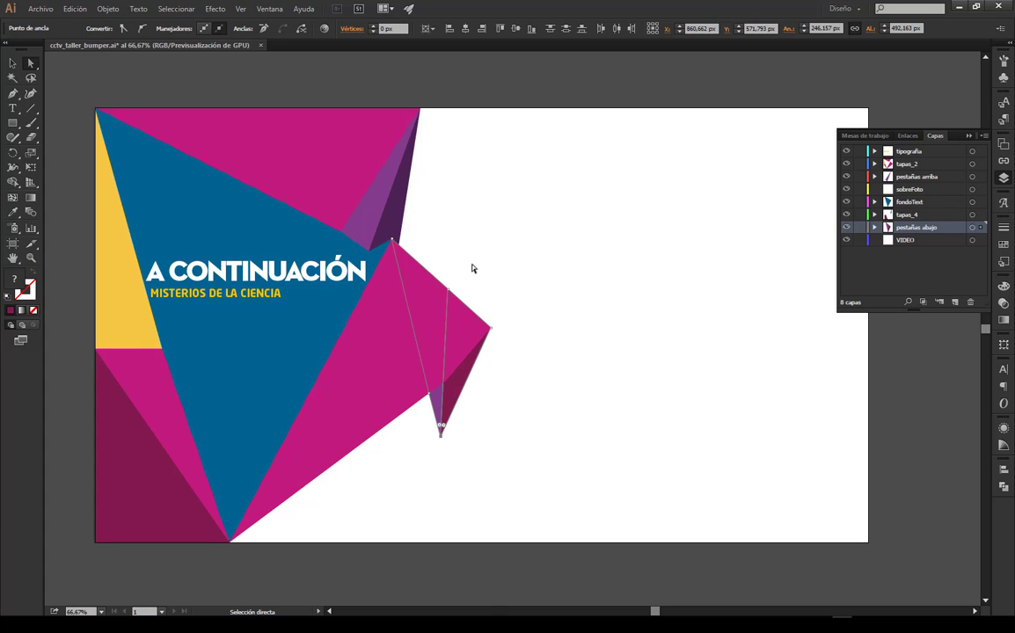
{"action": "left_click", "coordinate": [472, 268]}
{"action": "left_click_drag", "start_coordinate": [388, 236], "coordinate": [390, 239]}
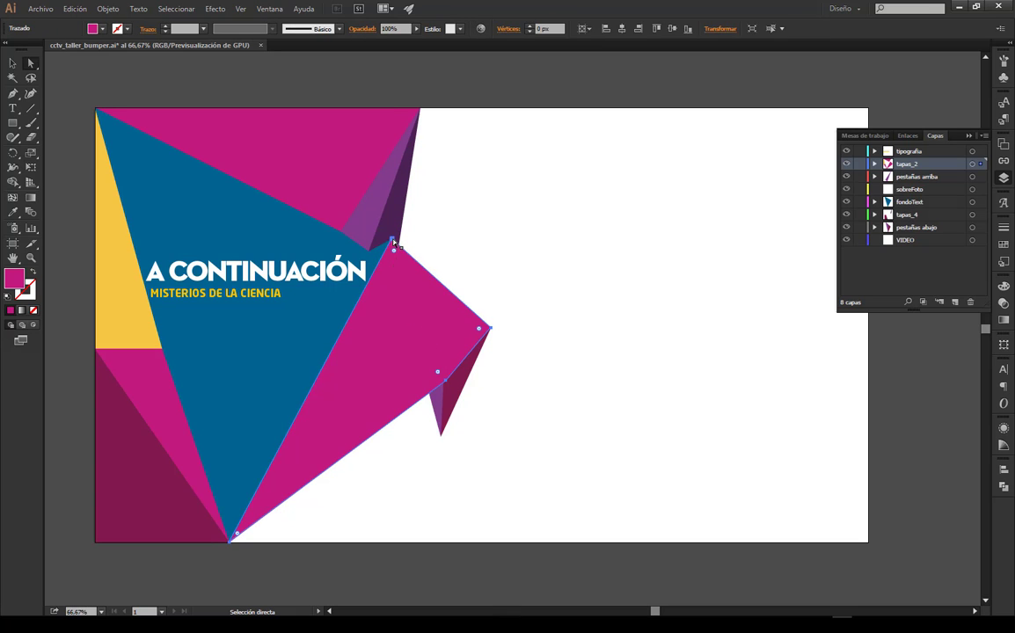
{"action": "mouse_move", "coordinate": [391, 240]}
{"action": "left_mouse_down"}
{"action": "mouse_move", "coordinate": [393, 314]}
{"action": "mouse_move", "coordinate": [391, 242]}
{"action": "left_mouse_up"}
{"action": "key", "text": "ctrl+shift+a"}
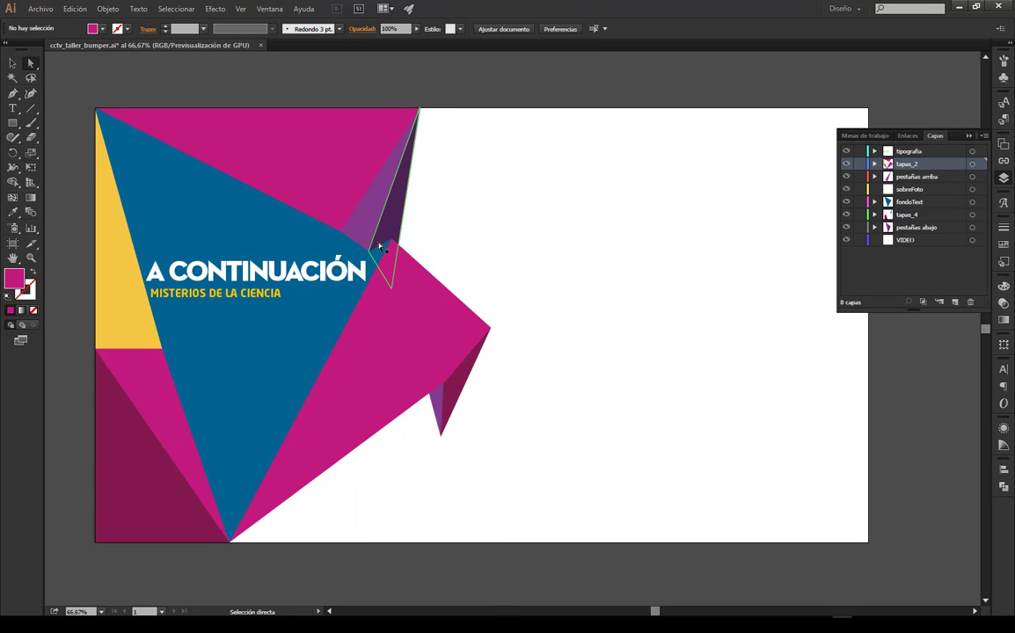
{"action": "key", "text": "v"}
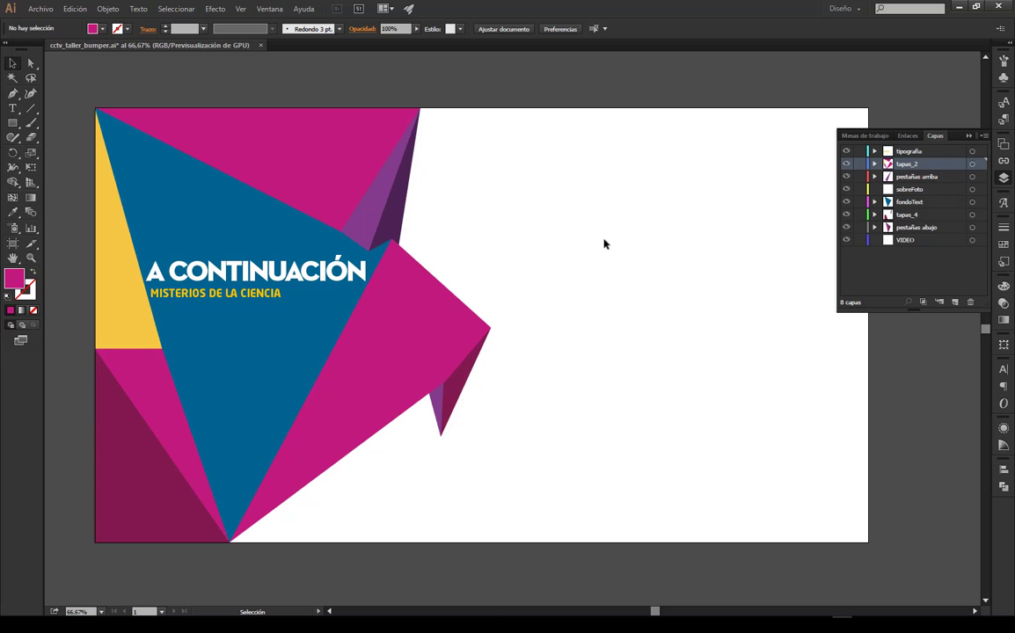
{"action": "left_click", "coordinate": [913, 242]}
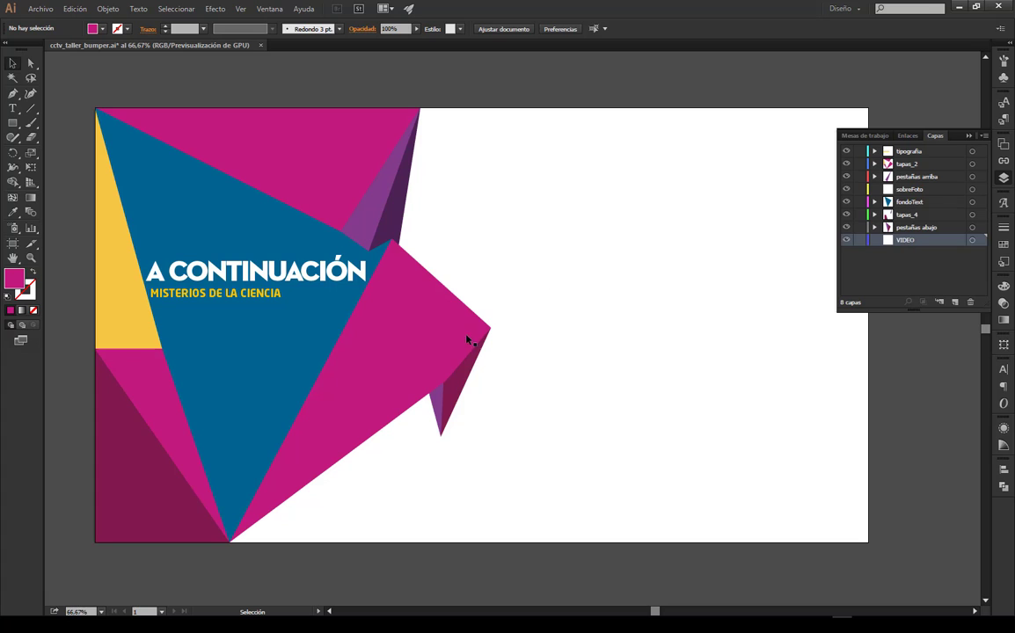
{"action": "left_click", "coordinate": [459, 386]}
{"action": "key", "text": "a"}
{"action": "left_click", "coordinate": [444, 310]}
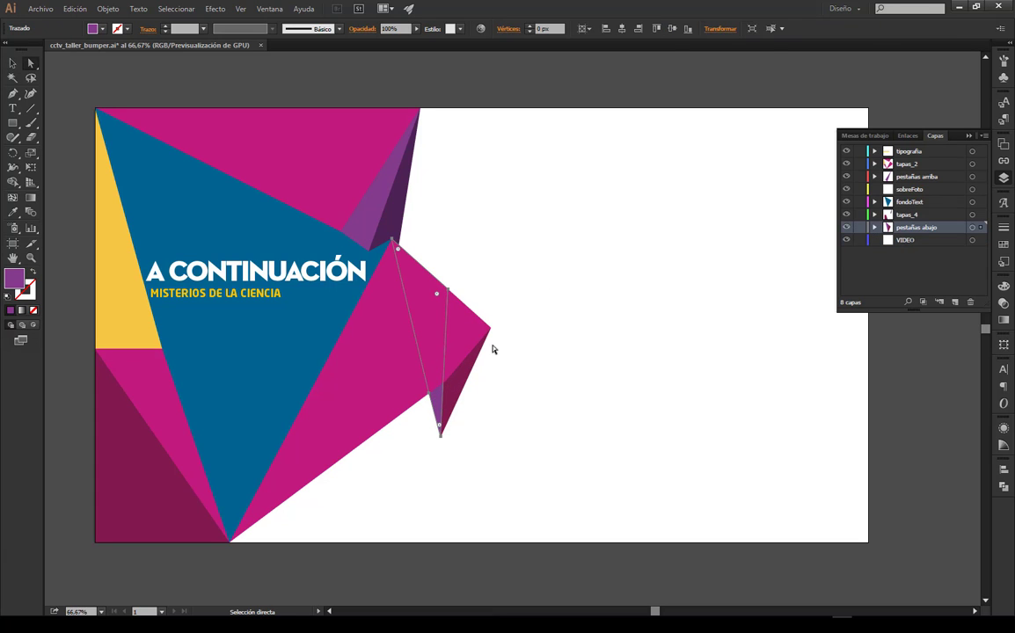
{"action": "left_click", "coordinate": [382, 194]}
{"action": "left_click", "coordinate": [396, 215]}
{"action": "left_click", "coordinate": [385, 268]}
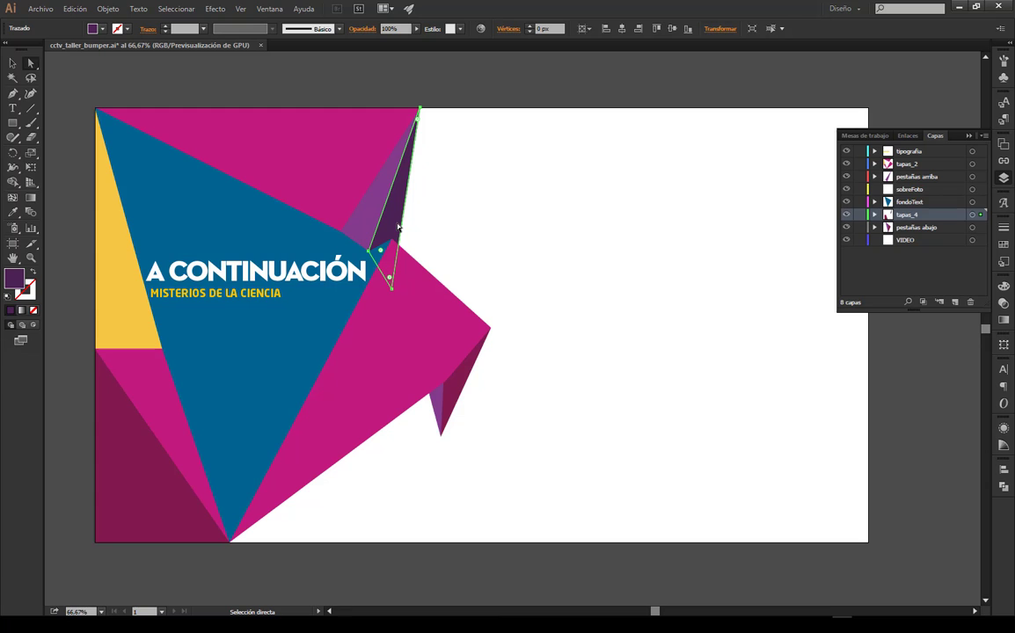
{"action": "left_click", "coordinate": [456, 241]}
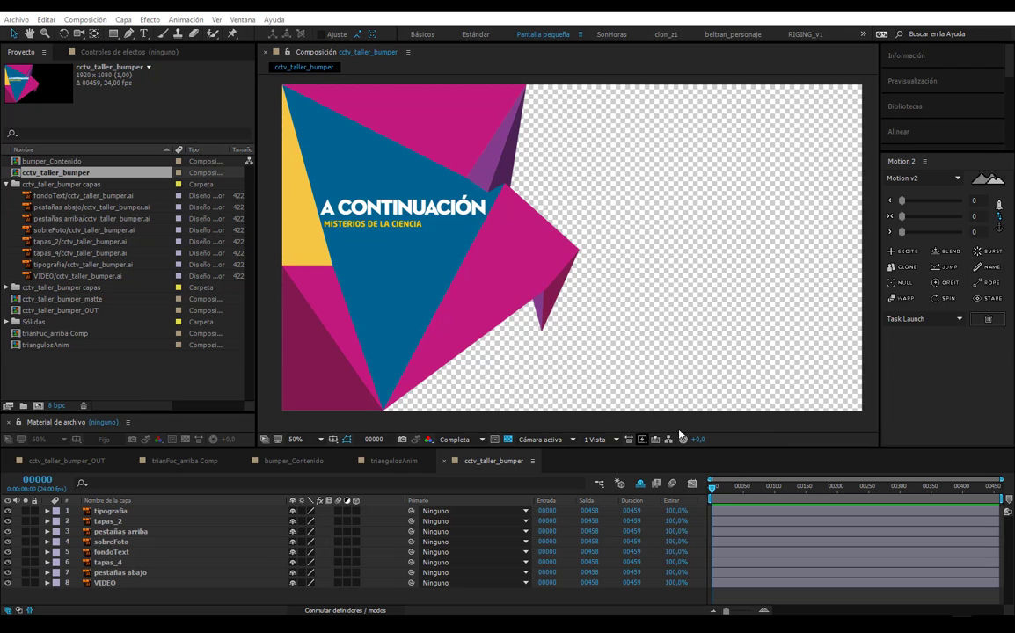
- Enlarge the layer list and delete the tipografia and VIDEO layers
{"action": "left_click_drag", "start_coordinate": [672, 450], "coordinate": [669, 426]}
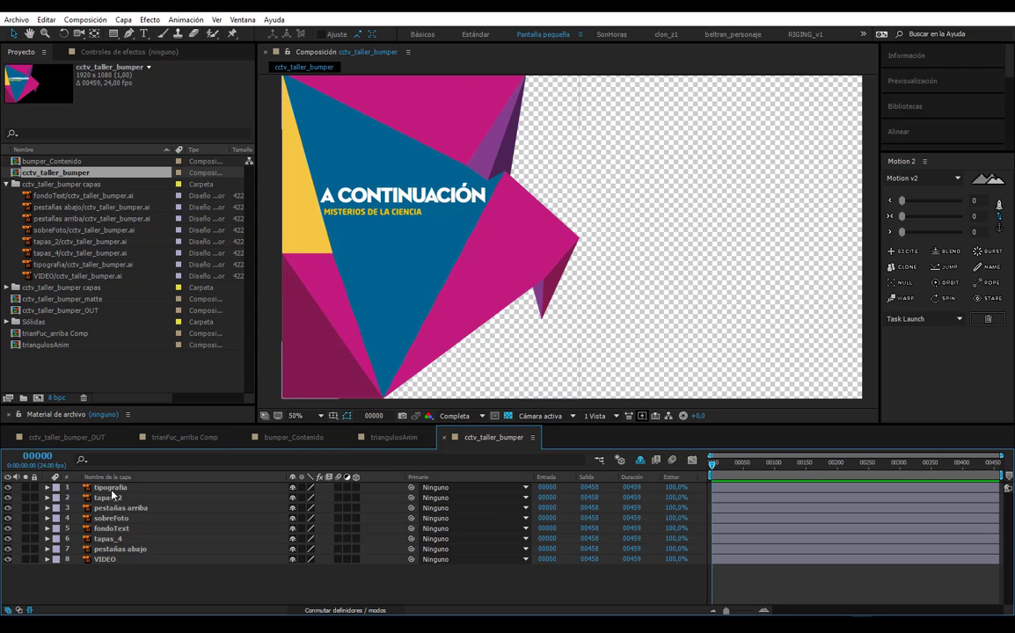
{"action": "left_click", "coordinate": [400, 196]}
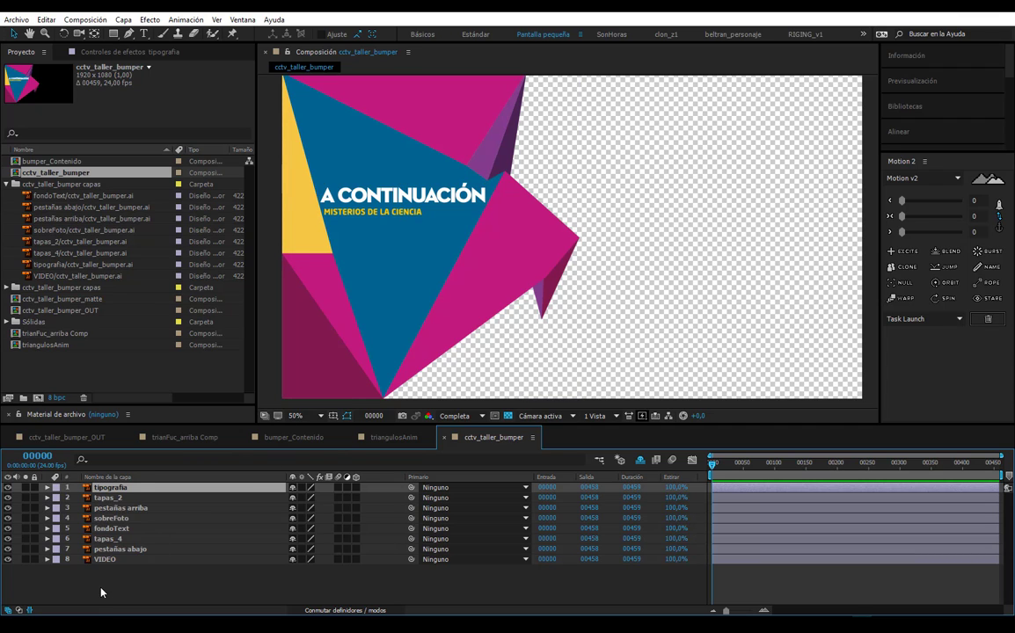
{"action": "left_click", "coordinate": [103, 490]}
{"action": "key", "text": "Delete"}
{"action": "left_click", "coordinate": [106, 549]}
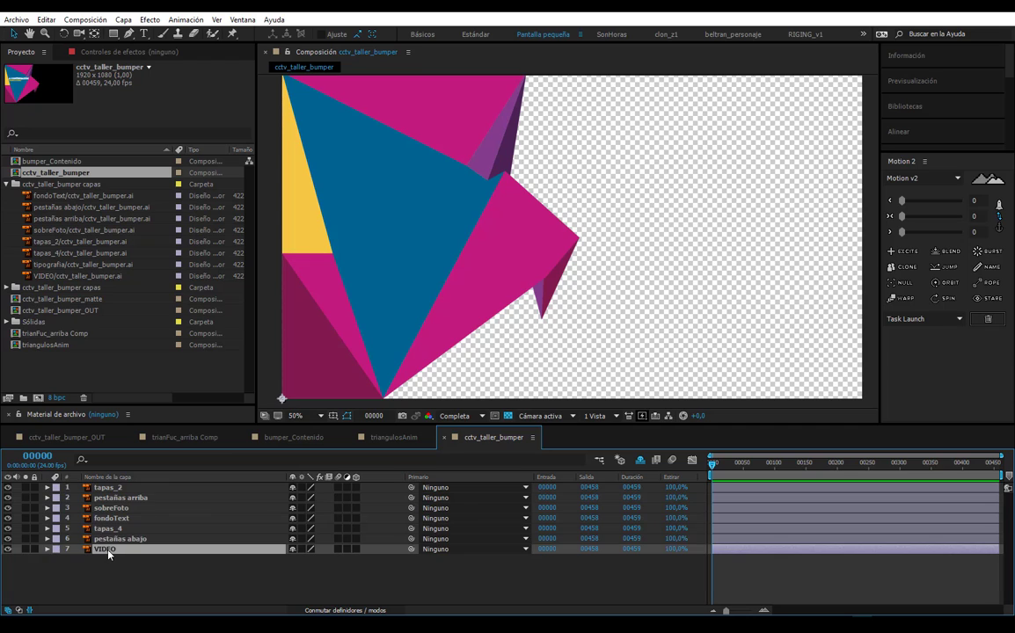
{"action": "key", "text": "Delete"}
- Solo the tapas_2 layer so only its triangles show
{"action": "left_click", "coordinate": [138, 540]}
{"action": "left_click", "coordinate": [113, 489]}
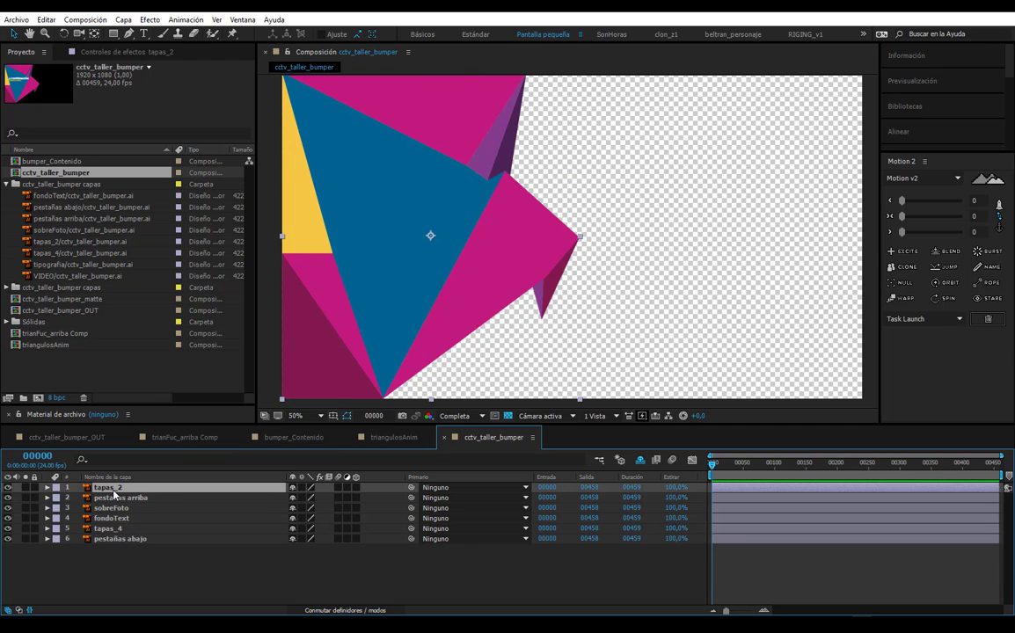
{"action": "left_click", "coordinate": [24, 488]}
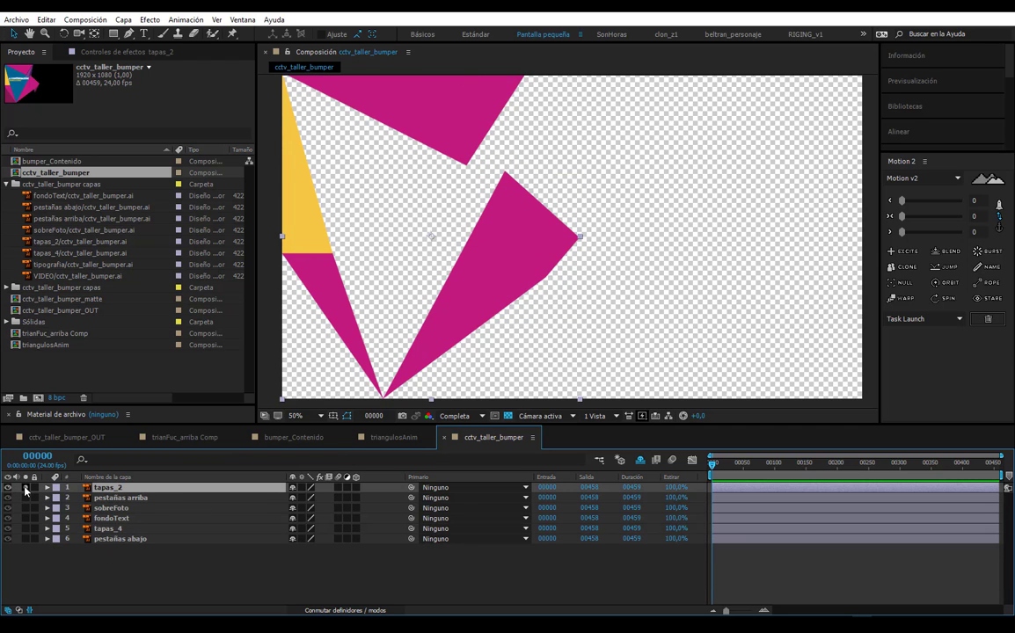
{"action": "left_click", "coordinate": [245, 579]}
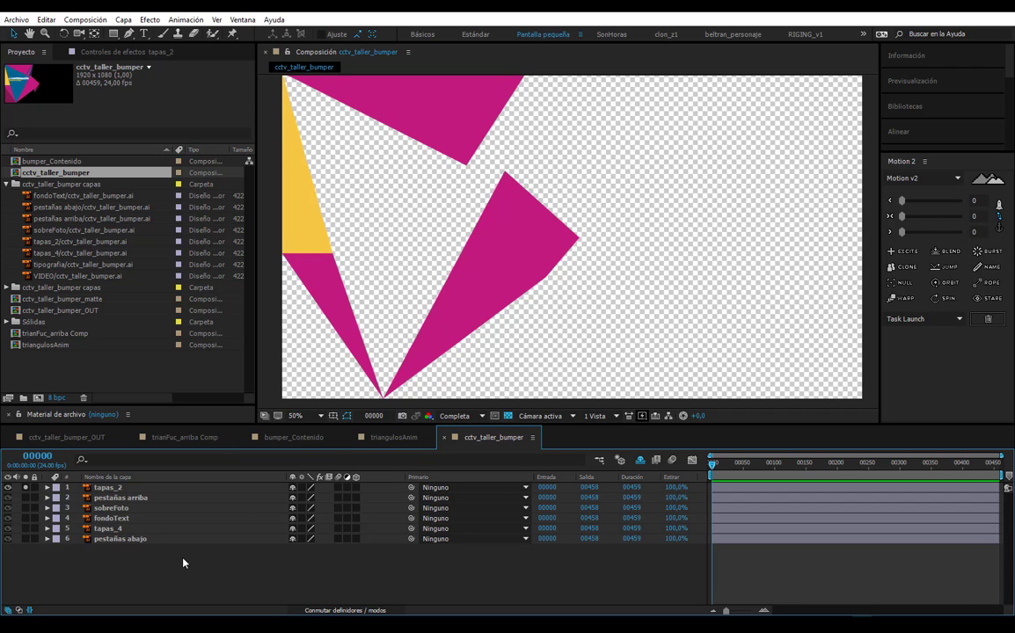
{"action": "left_click", "coordinate": [116, 21]}
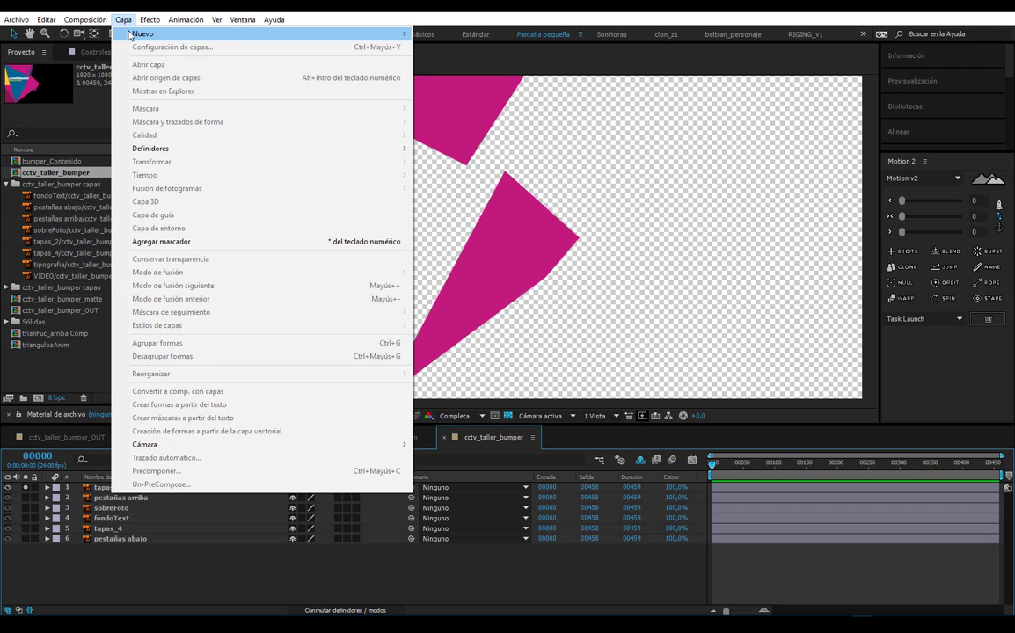
- Create a 1920x1080 solid named trian_Sup-Cen in the triangle's sampled magenta
{"action": "mouse_move", "coordinate": [374, 35]}
{"action": "left_click", "coordinate": [473, 50]}
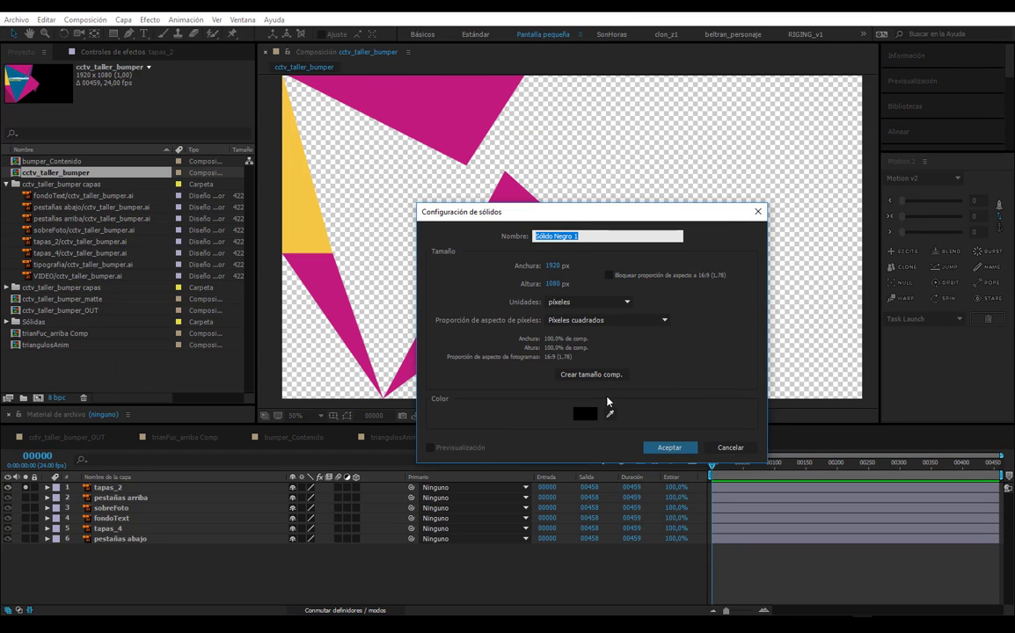
{"action": "left_click", "coordinate": [479, 102]}
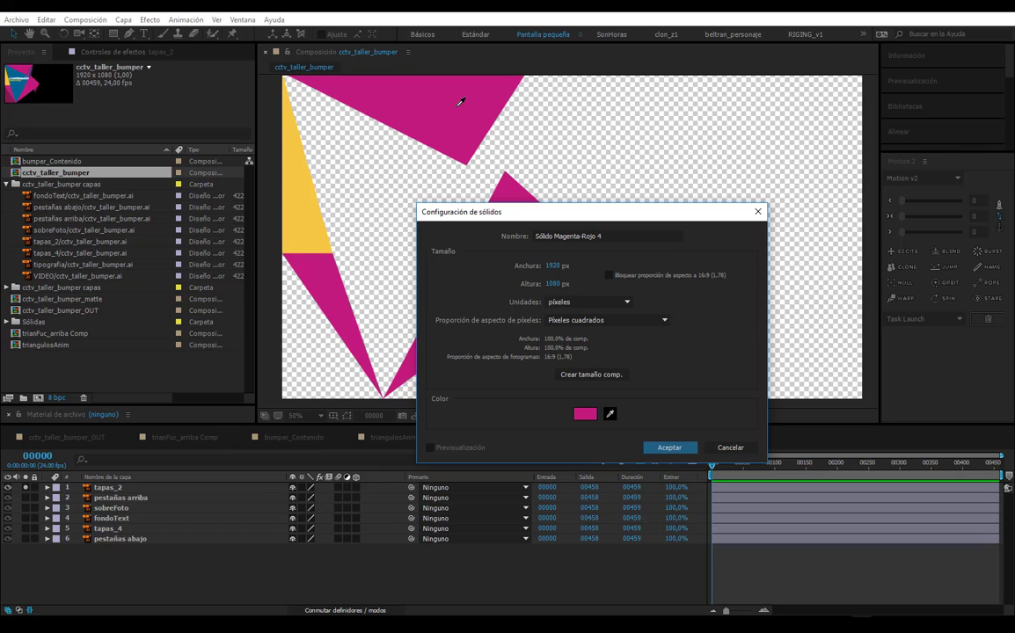
{"action": "left_click_drag", "start_coordinate": [601, 236], "coordinate": [498, 235]}
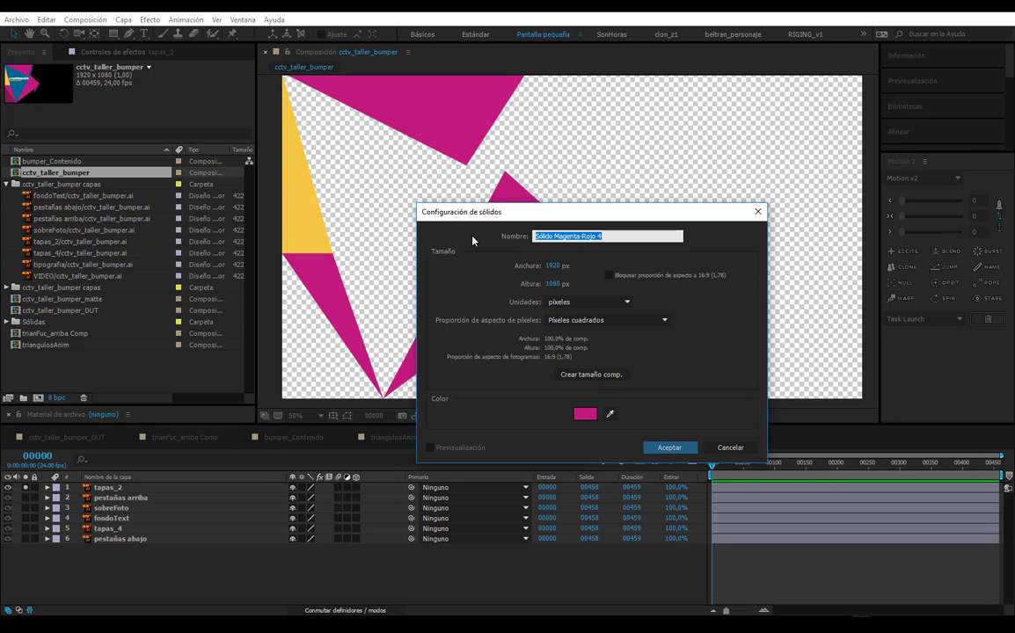
{"action": "type", "text": "trian_"}
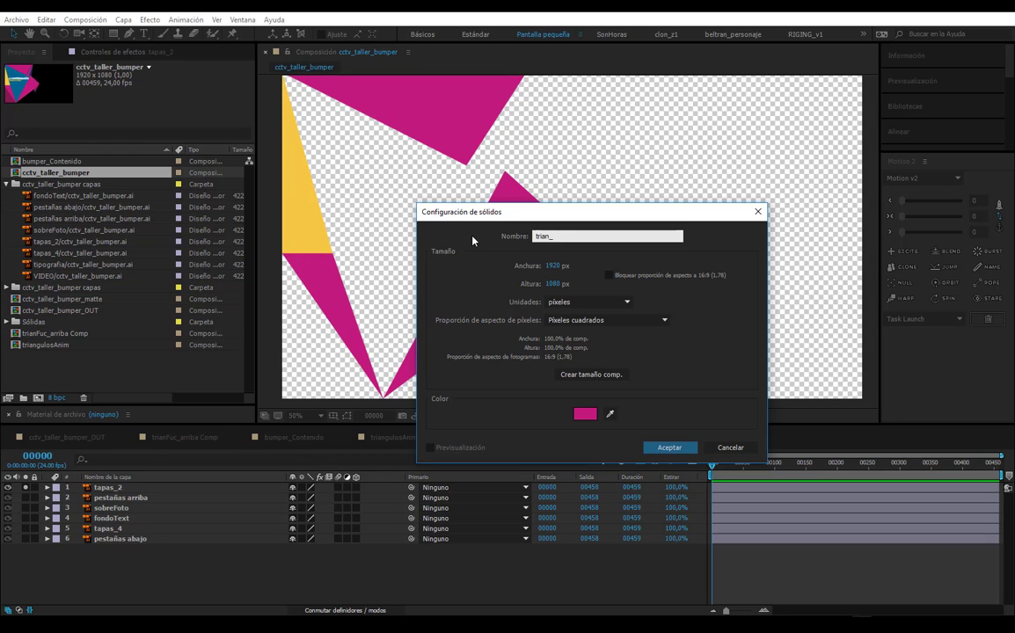
{"action": "type", "text": "Supe"}
{"action": "type", "text": "-Cen"}
{"action": "key", "text": "Return"}
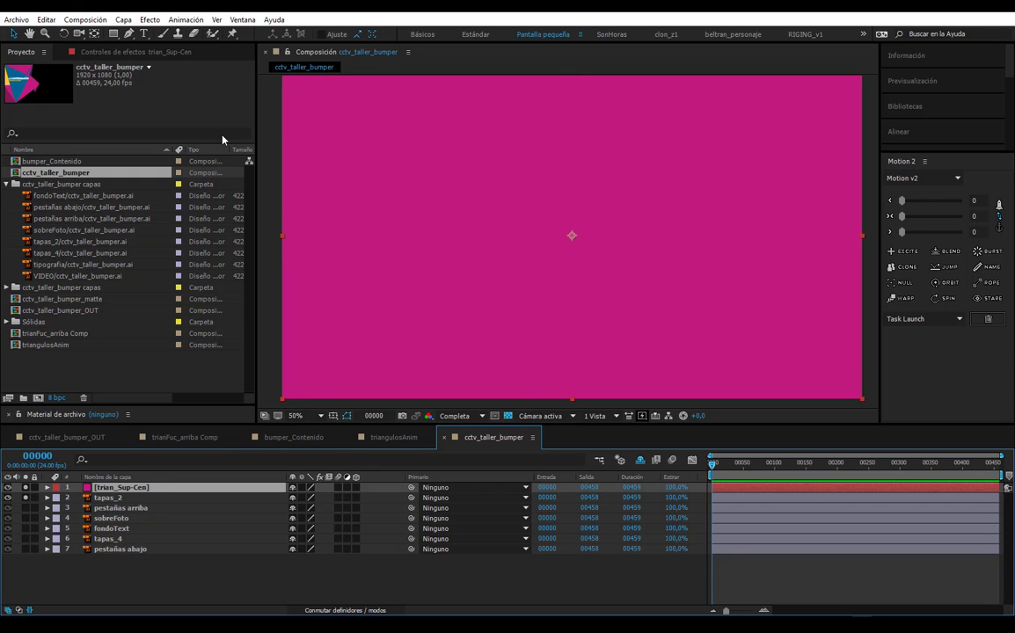
- Apply Distorsionar > Posicionar bordes to the trian_Sup-Cen solid and pan to see the frame
{"action": "left_click", "coordinate": [152, 20]}
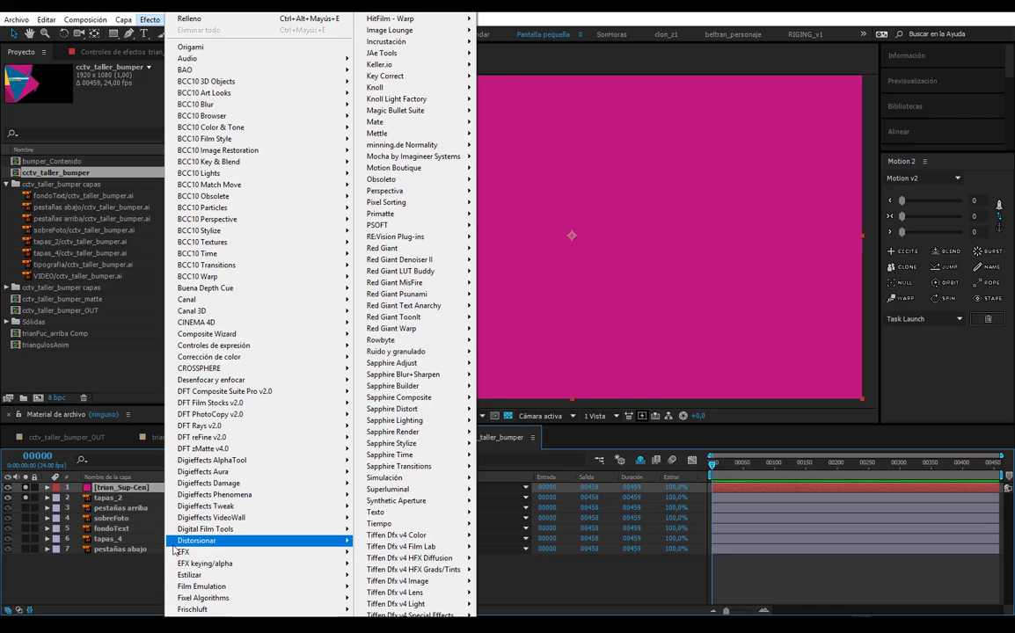
{"action": "mouse_move", "coordinate": [185, 541]}
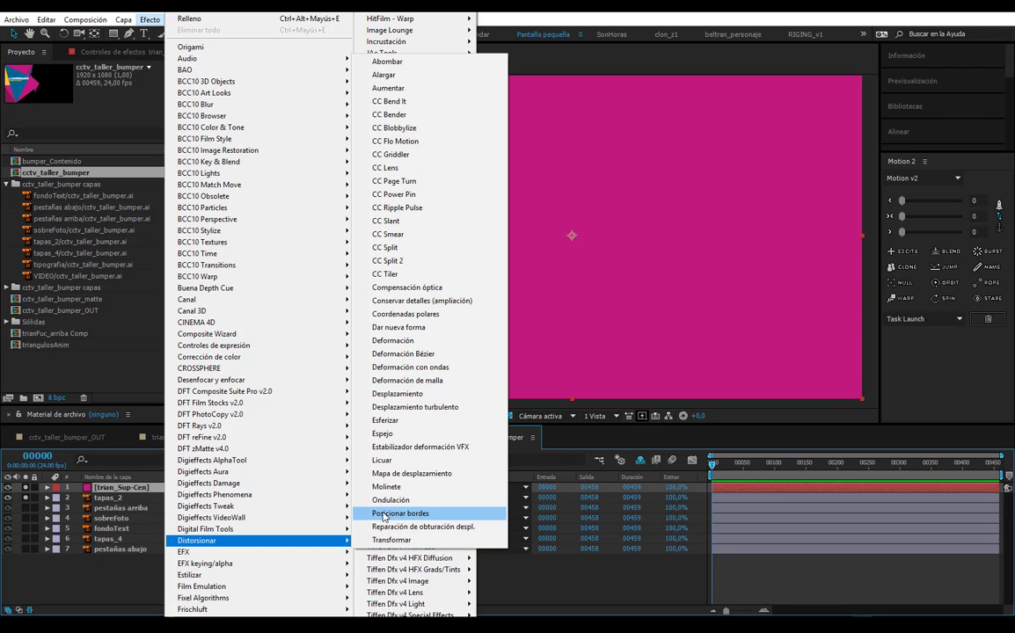
{"action": "left_click", "coordinate": [384, 515]}
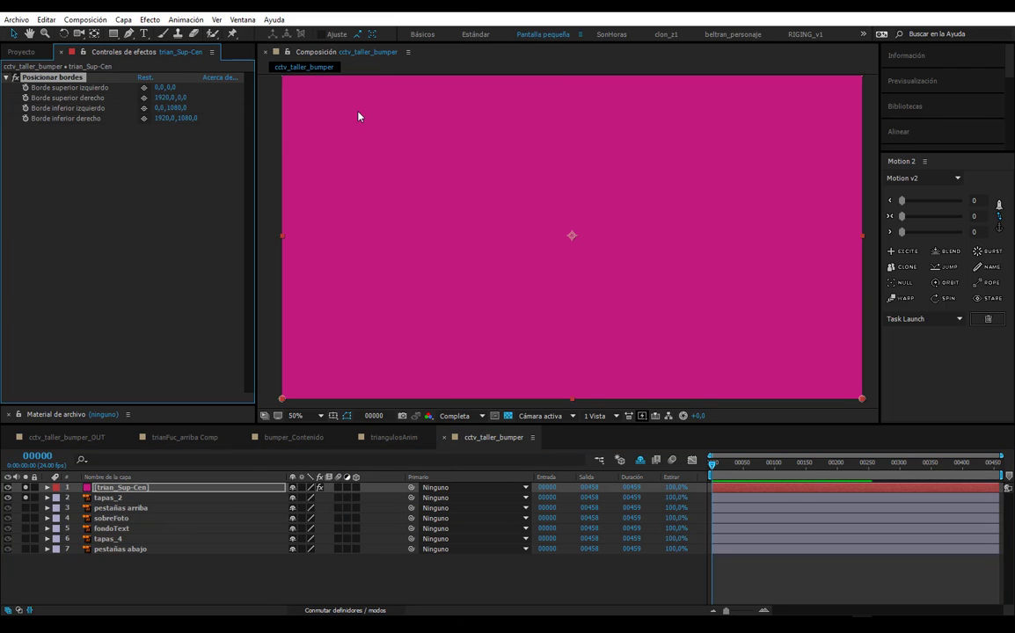
{"action": "key", "text": "comma"}
{"action": "left_click_drag", "start_coordinate": [403, 165], "coordinate": [372, 177]}
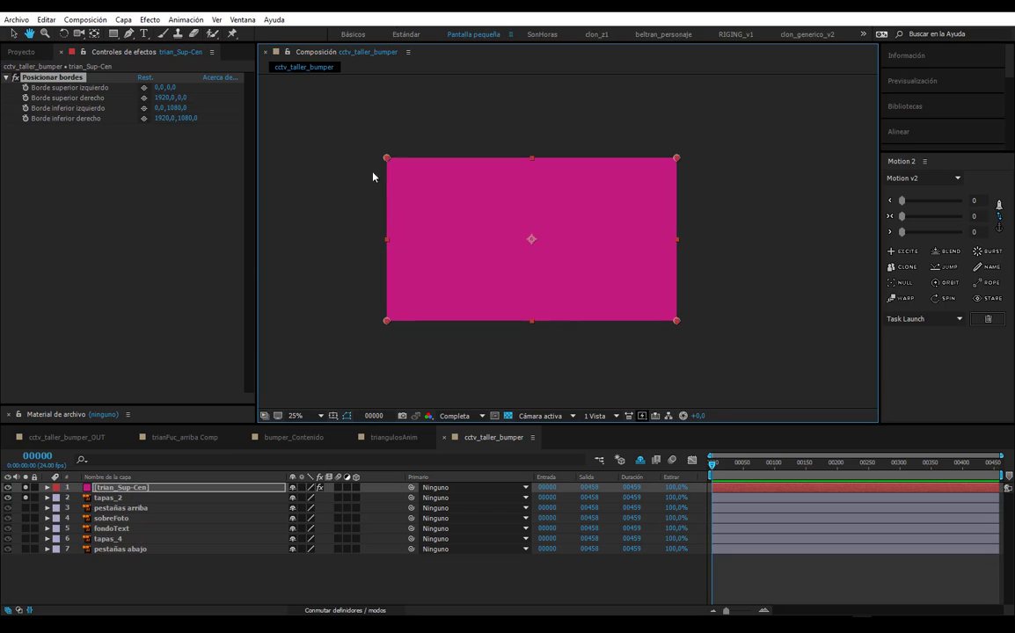
{"action": "key", "text": "v"}
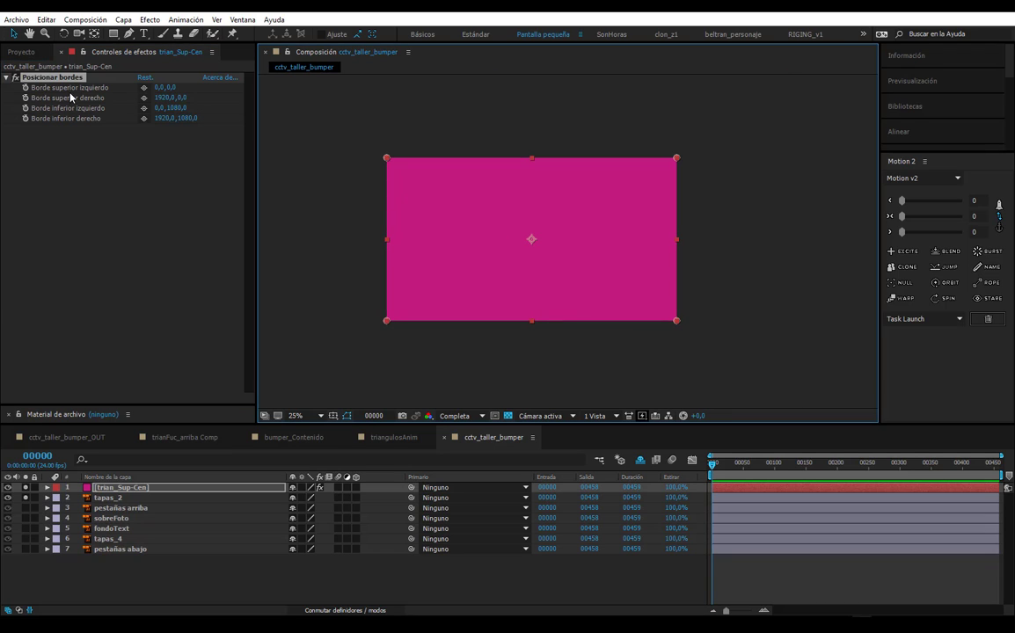
- Try out the top-left corner value, shifting it right and down to slant the edge
{"action": "left_click", "coordinate": [107, 95]}
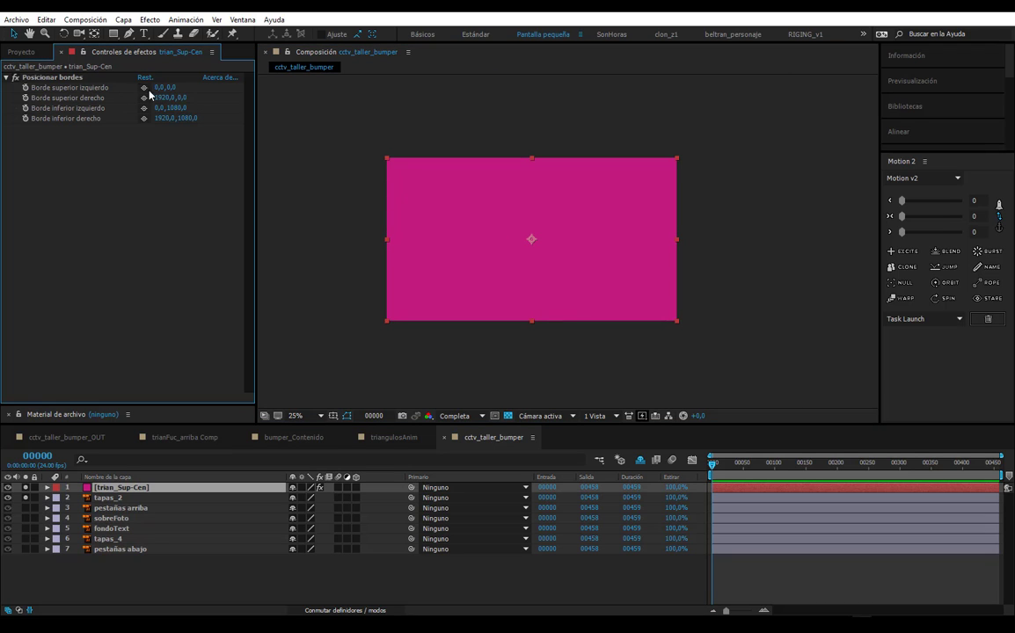
{"action": "mouse_move", "coordinate": [156, 88]}
{"action": "left_mouse_down"}
{"action": "mouse_move", "coordinate": [416, 87]}
{"action": "mouse_move", "coordinate": [299, 87]}
{"action": "left_mouse_up"}
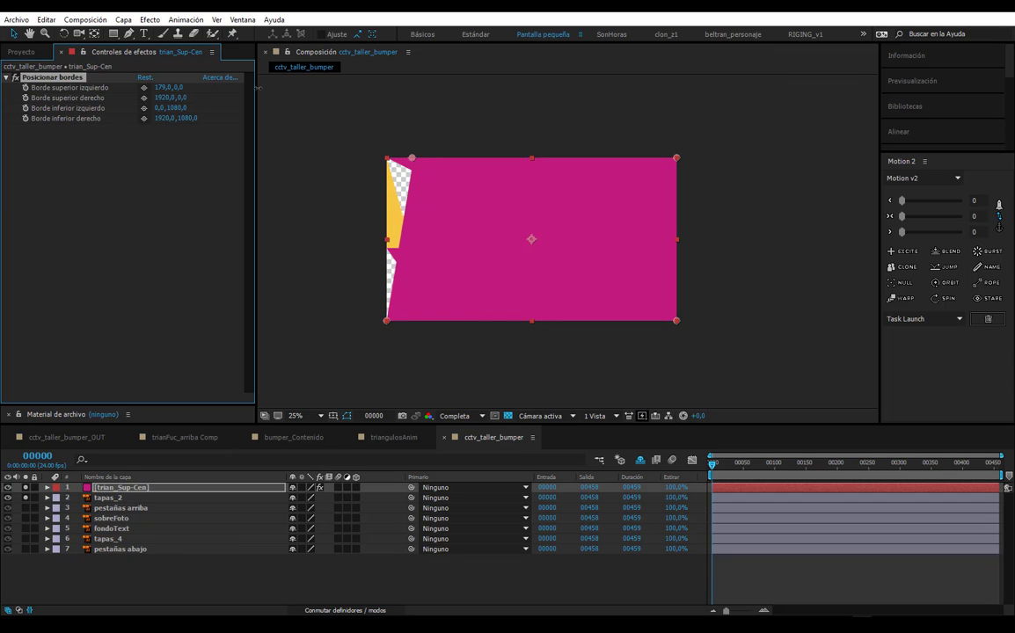
{"action": "mouse_move", "coordinate": [181, 87]}
{"action": "left_mouse_down"}
{"action": "mouse_move", "coordinate": [502, 87]}
{"action": "mouse_move", "coordinate": [177, 88]}
{"action": "left_mouse_up"}
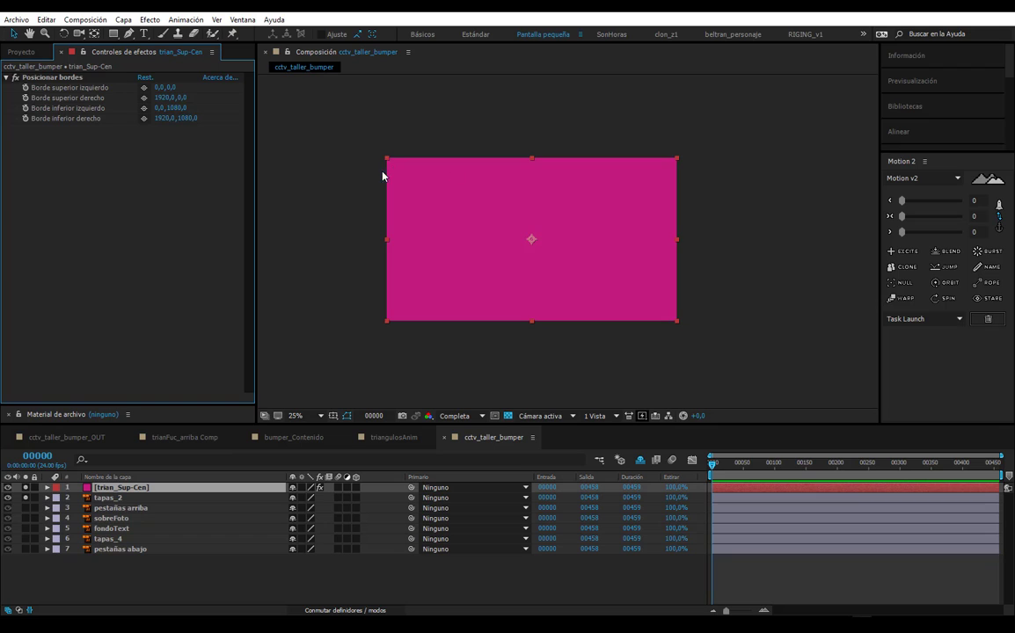
{"action": "scroll", "coordinate": [358, 150], "scroll_direction": "up", "scroll_amount": 3}
{"action": "scroll", "coordinate": [371, 158], "scroll_direction": "down", "scroll_amount": 2}
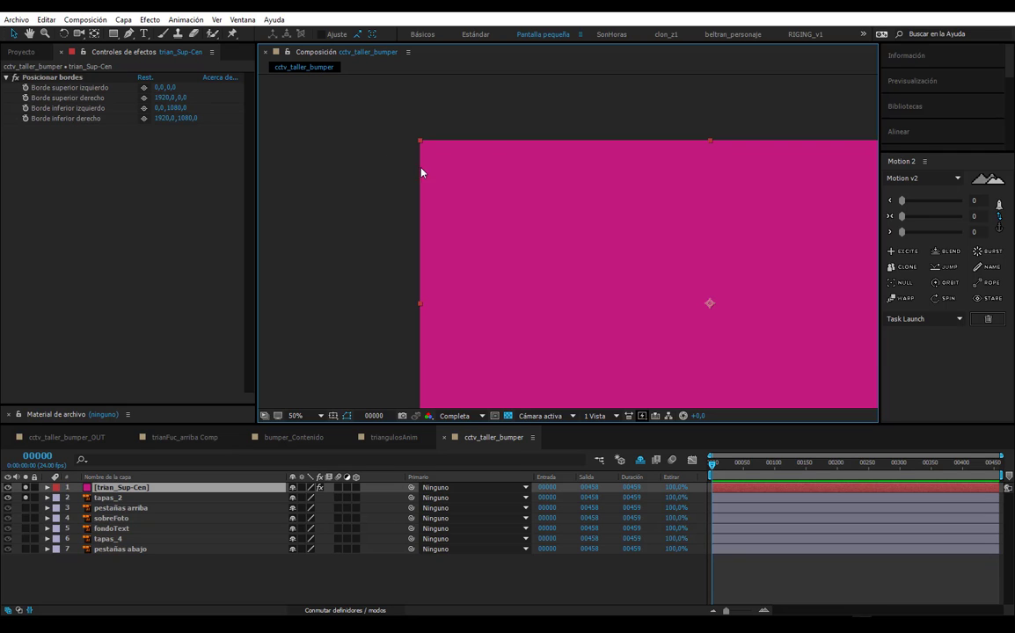
{"action": "scroll", "coordinate": [378, 176], "scroll_direction": "right", "scroll_amount": 3}
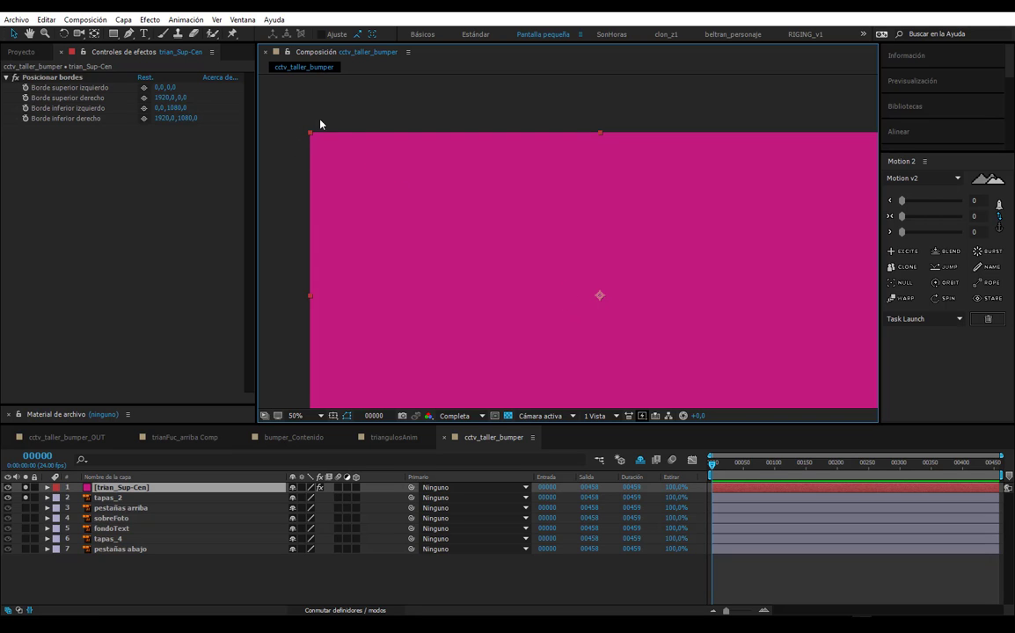
{"action": "scroll", "coordinate": [607, 269], "scroll_direction": "down", "scroll_amount": 2}
{"action": "scroll", "coordinate": [378, 226], "scroll_direction": "right", "scroll_amount": 3}
{"action": "scroll", "coordinate": [526, 272], "scroll_direction": "right", "scroll_amount": 2}
{"action": "scroll", "coordinate": [553, 305], "scroll_direction": "up", "scroll_amount": 2}
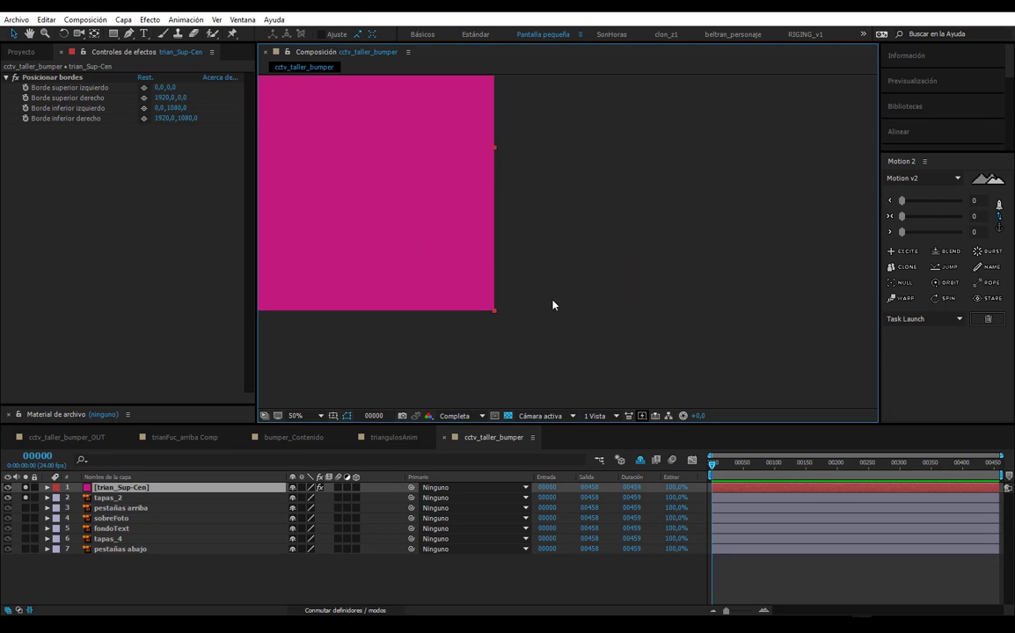
{"action": "scroll", "coordinate": [552, 305], "scroll_direction": "up", "scroll_amount": 4}
{"action": "scroll", "coordinate": [439, 290], "scroll_direction": "left", "scroll_amount": 2}
{"action": "scroll", "coordinate": [381, 300], "scroll_direction": "left", "scroll_amount": 3}
{"action": "scroll", "coordinate": [524, 315], "scroll_direction": "left", "scroll_amount": 3}
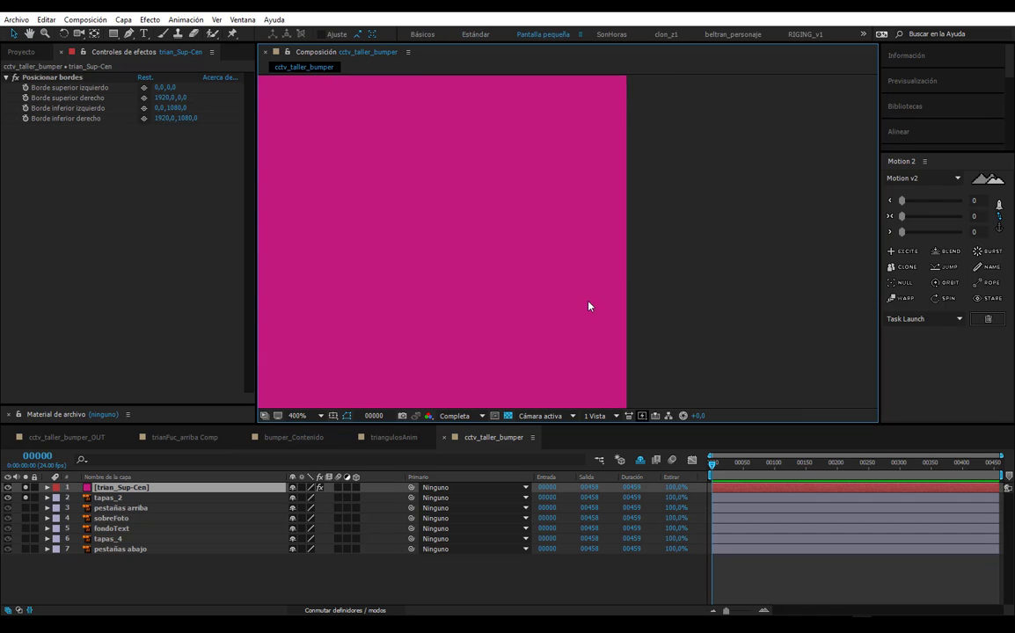
{"action": "scroll", "coordinate": [528, 272], "scroll_direction": "down", "scroll_amount": 2}
{"action": "scroll", "coordinate": [396, 237], "scroll_direction": "left", "scroll_amount": 1}
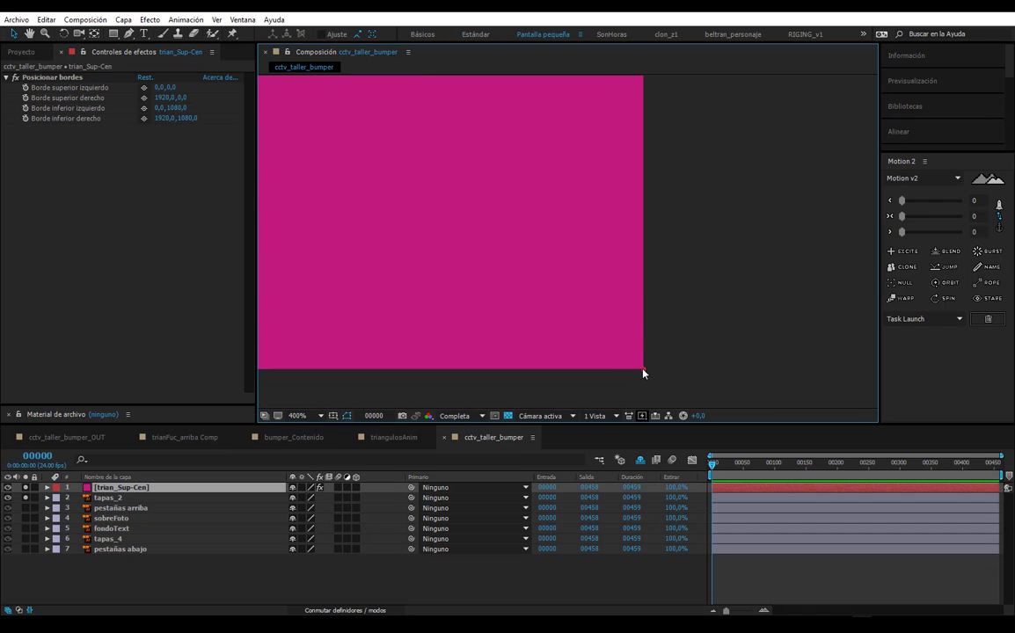
{"action": "scroll", "coordinate": [629, 367], "scroll_direction": "down", "scroll_amount": 5}
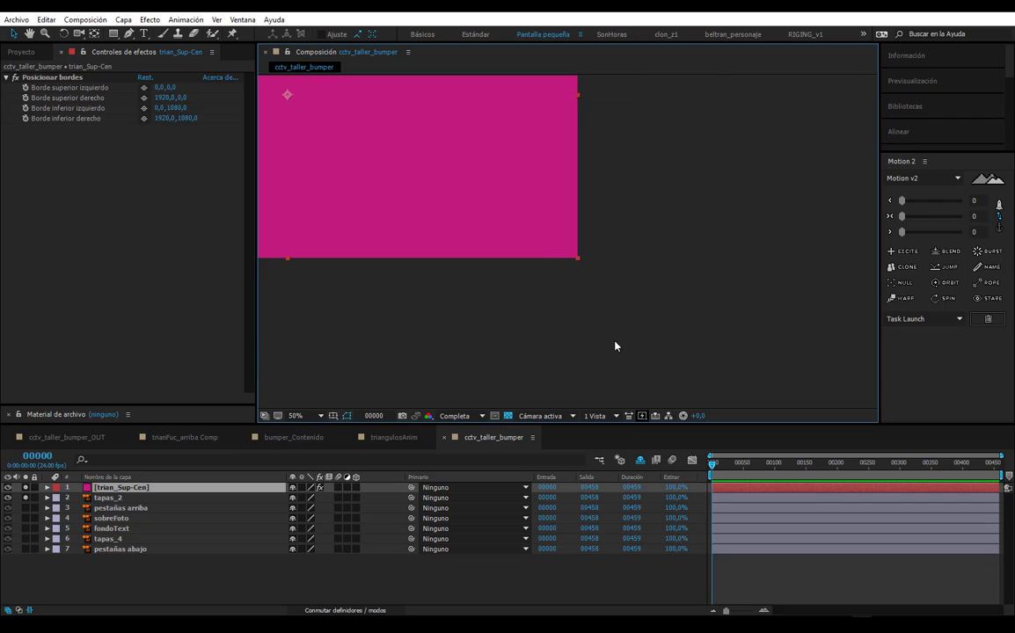
{"action": "scroll", "coordinate": [642, 338], "scroll_direction": "up", "scroll_amount": 1}
{"action": "scroll", "coordinate": [607, 290], "scroll_direction": "up", "scroll_amount": 1}
{"action": "scroll", "coordinate": [528, 236], "scroll_direction": "down", "scroll_amount": 2}
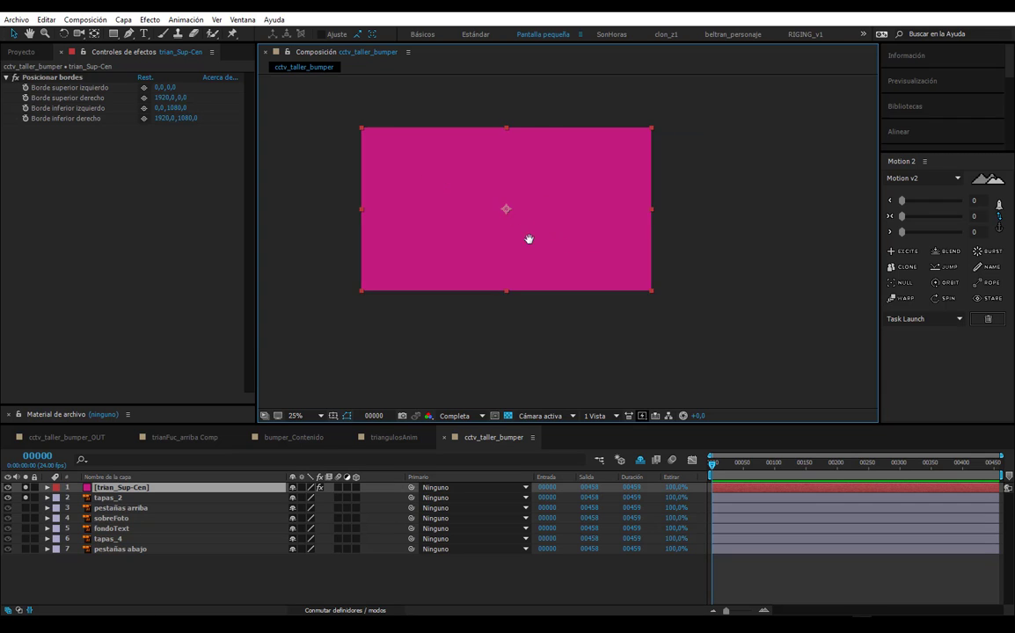
{"action": "scroll", "coordinate": [508, 238], "scroll_direction": "up", "scroll_amount": 2}
- Nudge the view and pull the solid's bottom-right corner inward
{"action": "key", "text": "v"}
{"action": "left_click_drag", "start_coordinate": [517, 228], "coordinate": [518, 206]}
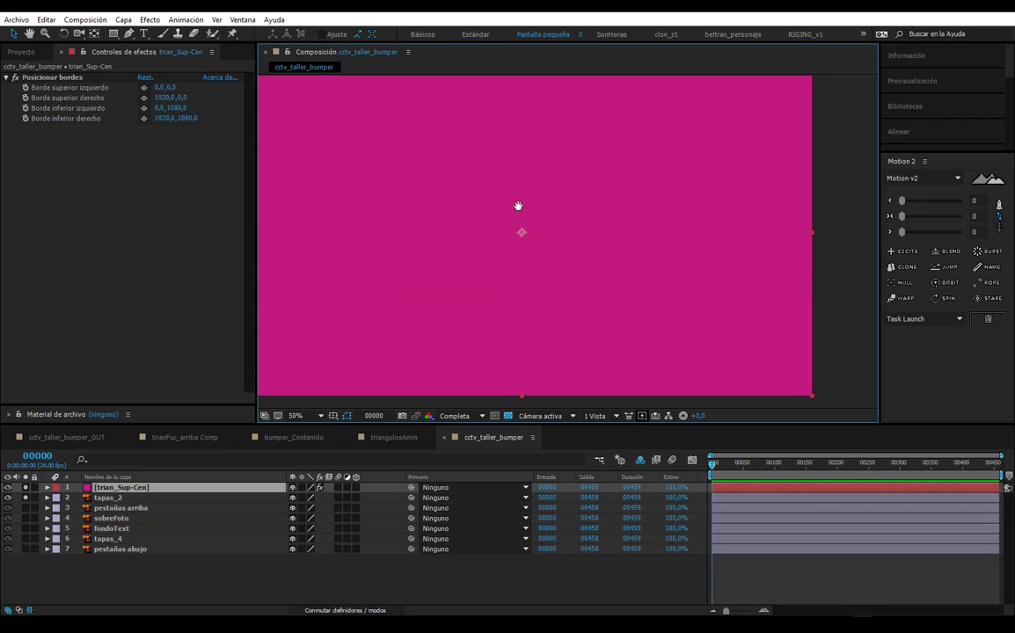
{"action": "scroll", "coordinate": [514, 211], "scroll_direction": "down", "scroll_amount": 2}
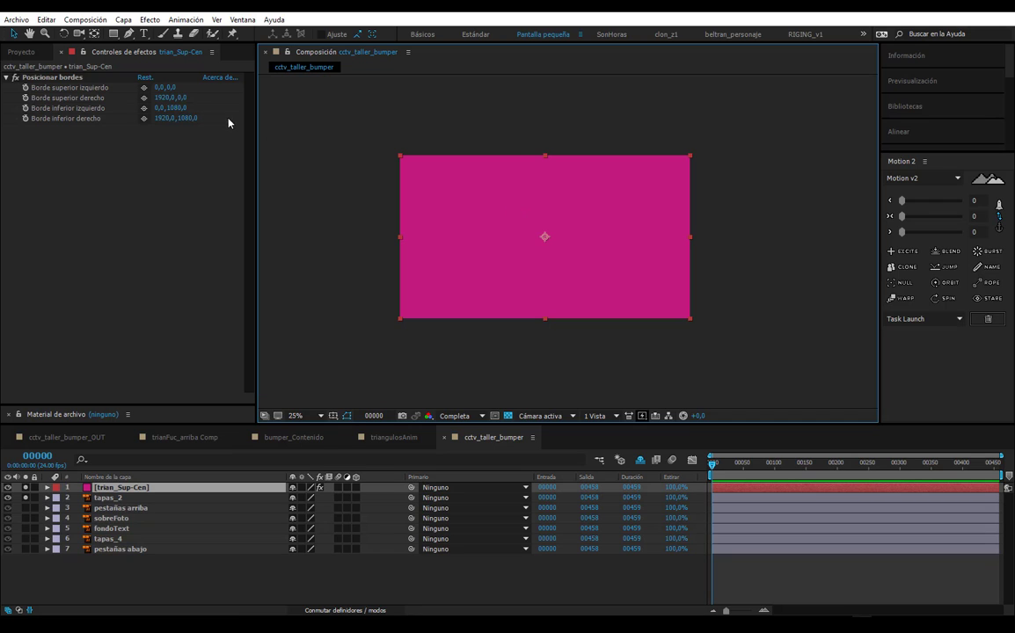
{"action": "mouse_move", "coordinate": [165, 118]}
{"action": "left_mouse_down"}
{"action": "mouse_move", "coordinate": [105, 117]}
{"action": "mouse_move", "coordinate": [169, 87]}
{"action": "mouse_move", "coordinate": [404, 78]}
{"action": "mouse_move", "coordinate": [156, 77]}
{"action": "left_mouse_up"}
- Undo the bottom-right change, set the top-right corner X to 856 and opacity to 44%
{"action": "key", "text": "ctrl+z"}
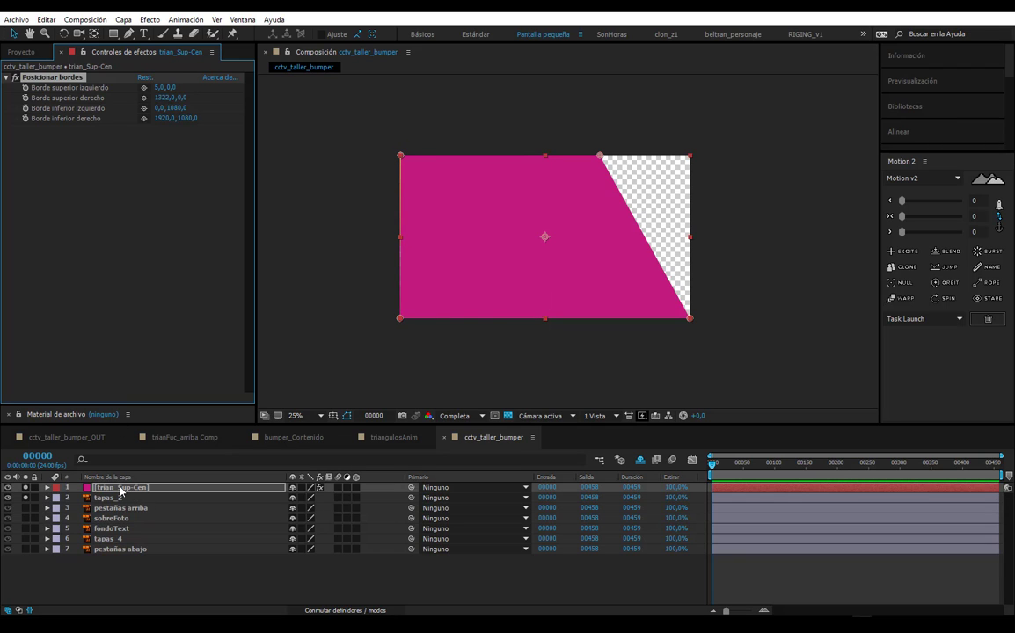
{"action": "left_click_drag", "start_coordinate": [160, 98], "coordinate": [144, 89]}
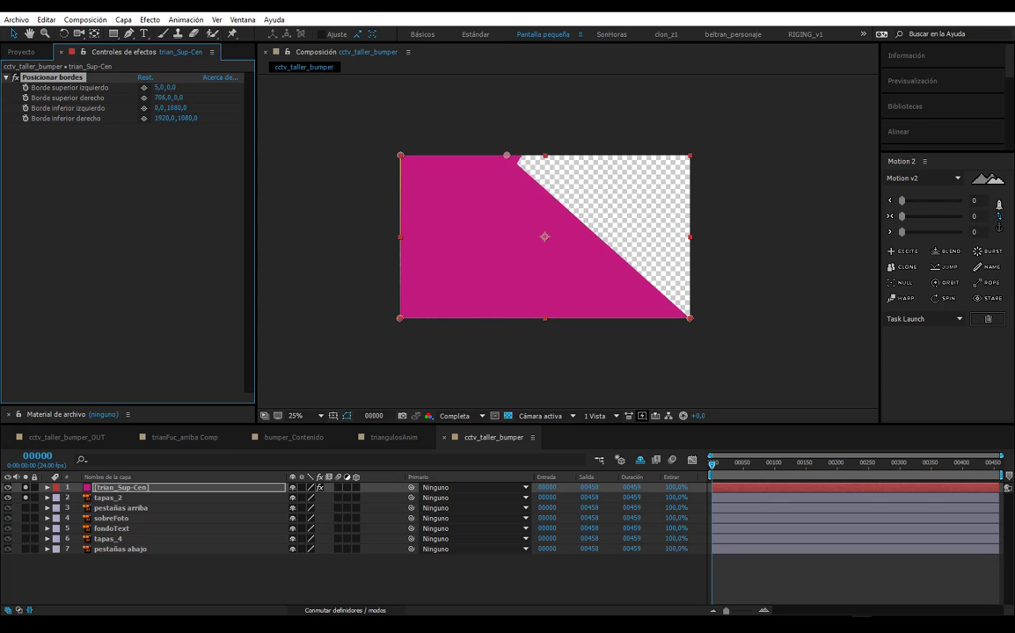
{"action": "left_click", "coordinate": [108, 477]}
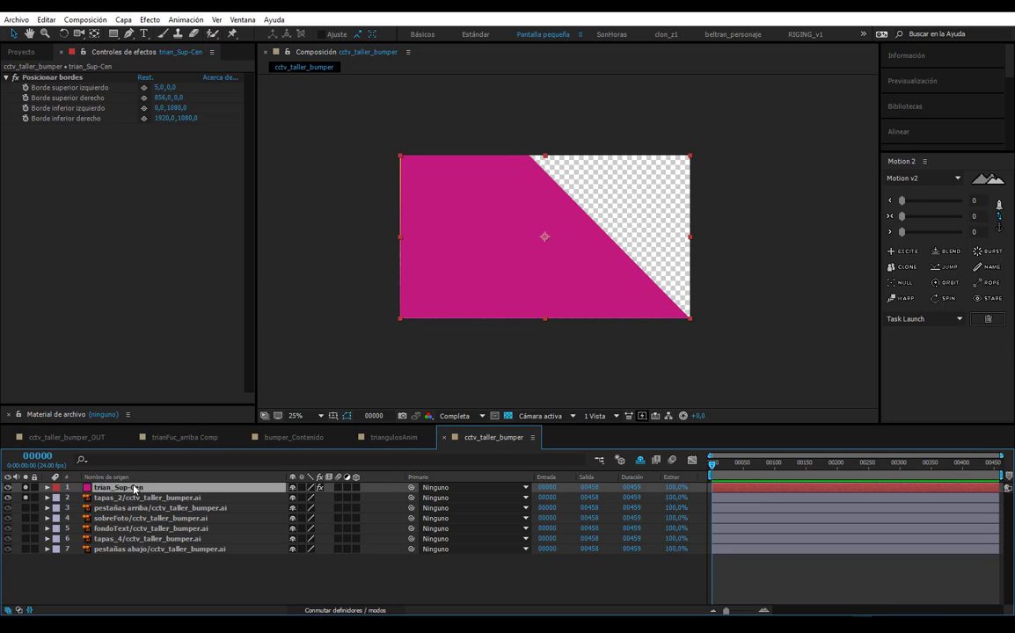
{"action": "key", "text": "t"}
{"action": "left_click_drag", "start_coordinate": [296, 498], "coordinate": [264, 498]}
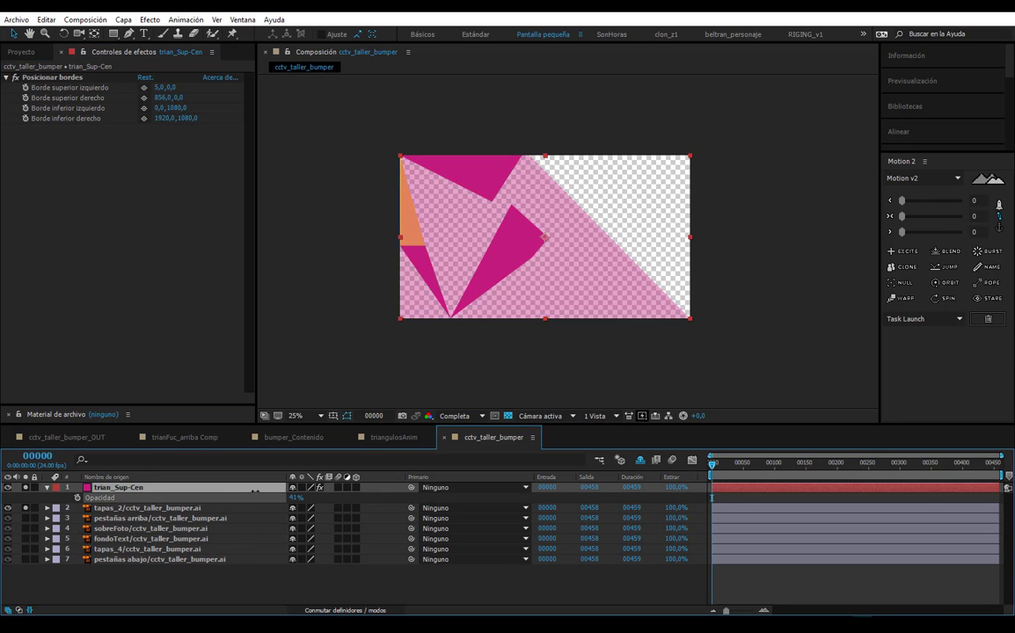
- Enlarge the composition viewer and pan to bring the whole frame into view
{"action": "scroll", "coordinate": [505, 189], "scroll_direction": "up", "scroll_amount": 4}
{"action": "scroll", "coordinate": [480, 219], "scroll_direction": "down", "scroll_amount": 4}
{"action": "scroll", "coordinate": [464, 209], "scroll_direction": "up", "scroll_amount": 2}
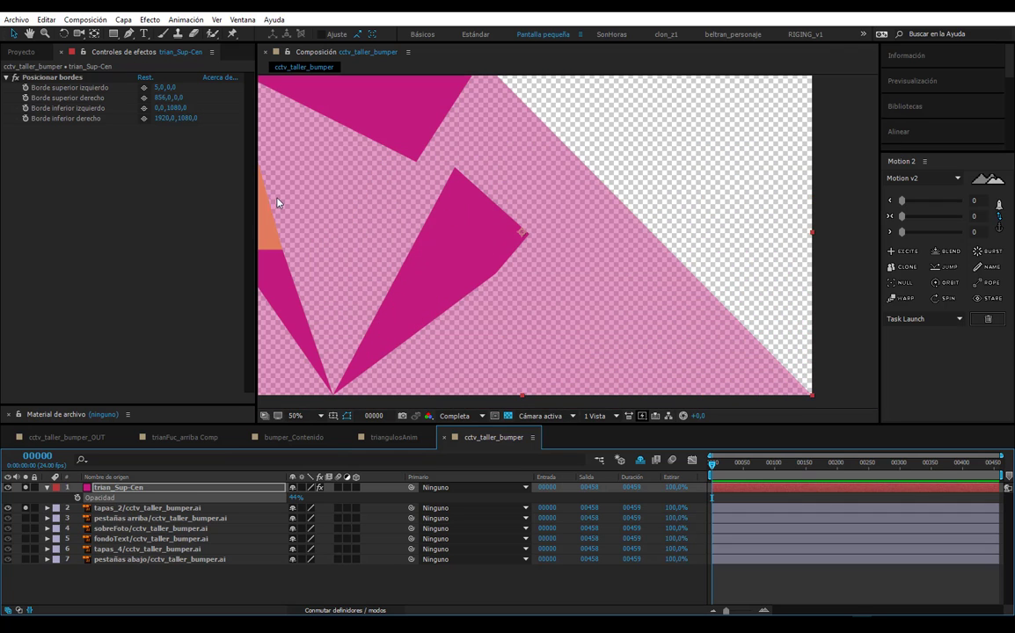
{"action": "left_click_drag", "start_coordinate": [255, 213], "coordinate": [136, 214]}
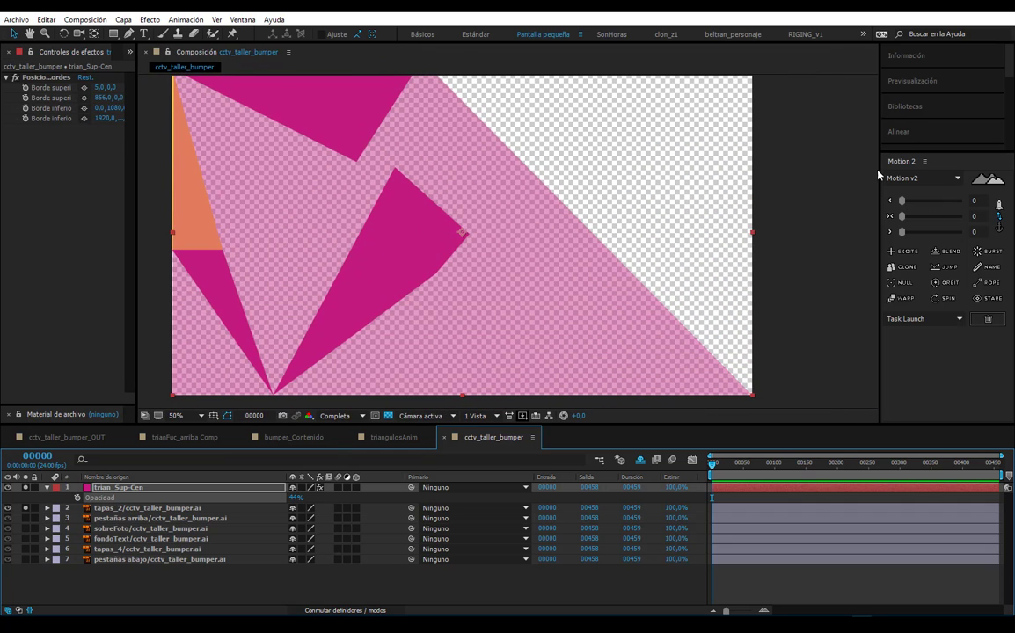
{"action": "left_click_drag", "start_coordinate": [878, 175], "coordinate": [991, 175]}
{"action": "mouse_move", "coordinate": [251, 137]}
{"action": "left_mouse_down"}
{"action": "mouse_move", "coordinate": [329, 227]}
{"action": "mouse_move", "coordinate": [289, 175]}
{"action": "left_mouse_up"}
- Set the Posicionar bordes corners to 0,0, 803,0, 0,238 and 664,321
{"action": "key", "text": "ctrl+z"}
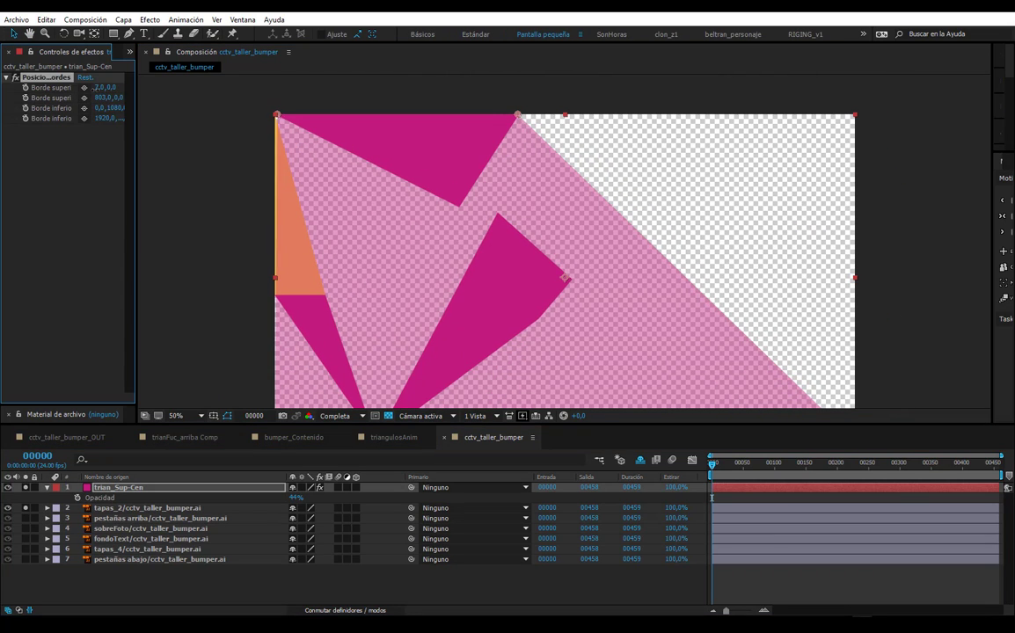
{"action": "left_click", "coordinate": [100, 87]}
{"action": "key", "text": "Return"}
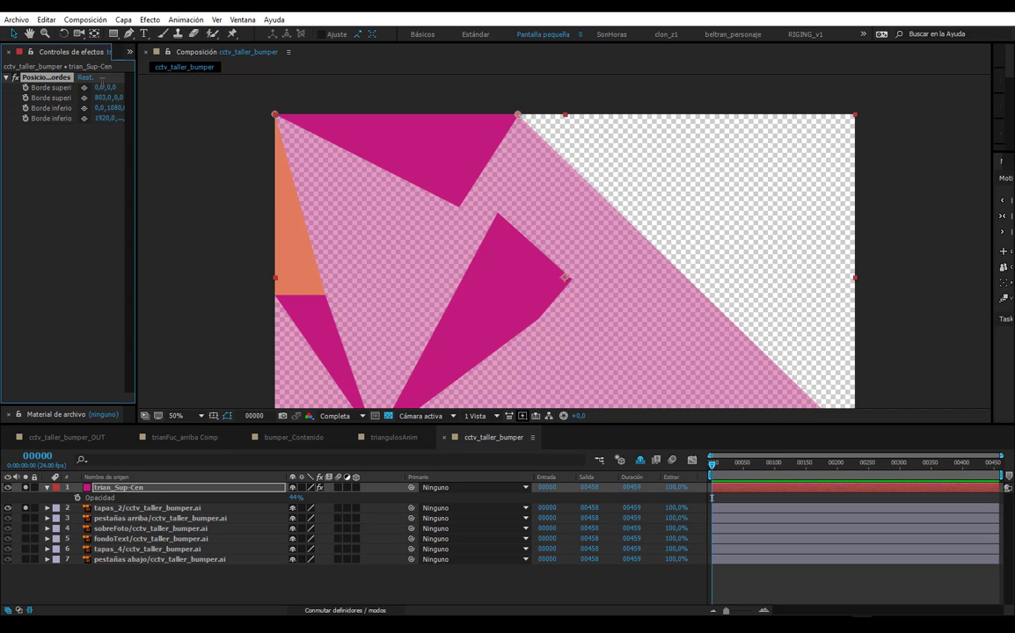
{"action": "scroll", "coordinate": [571, 239], "scroll_direction": "down", "scroll_amount": 2}
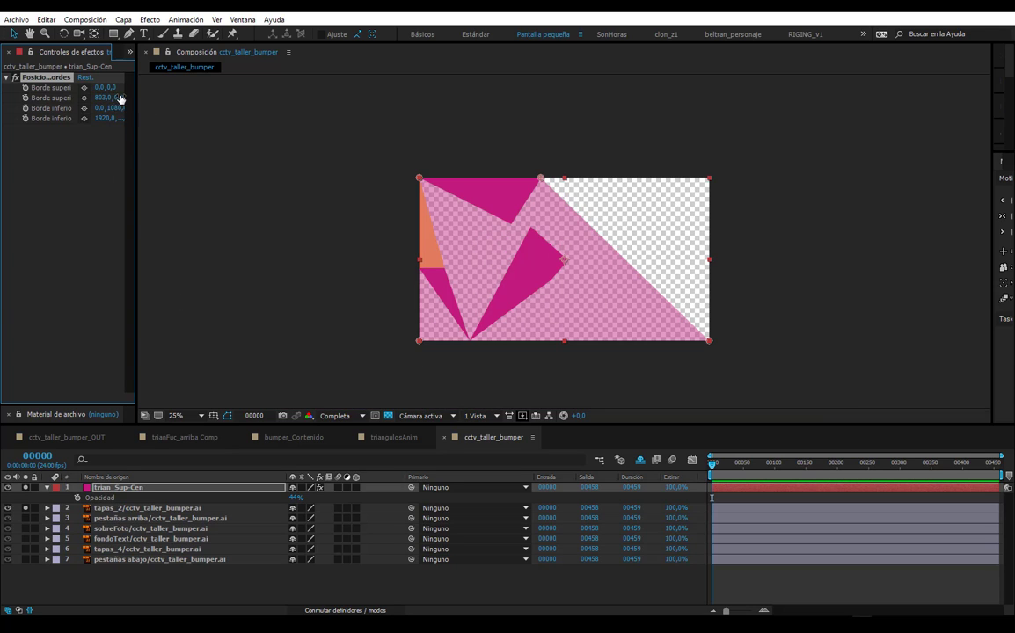
{"action": "left_click_drag", "start_coordinate": [109, 107], "coordinate": [36, 118]}
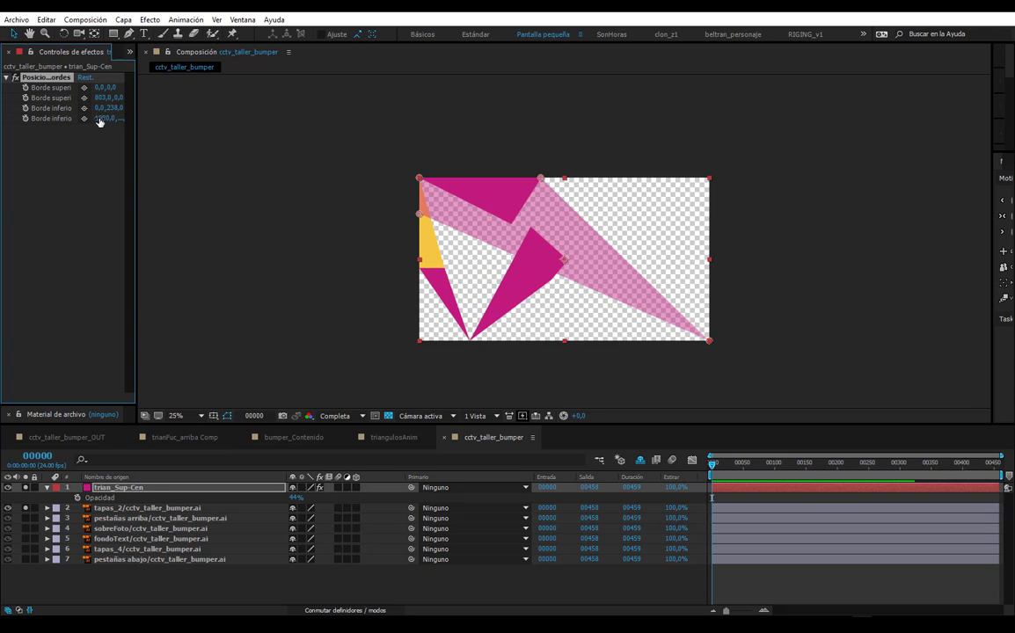
{"action": "mouse_move", "coordinate": [100, 118]}
{"action": "left_mouse_down"}
{"action": "mouse_move", "coordinate": [121, 122]}
{"action": "mouse_move", "coordinate": [47, 110]}
{"action": "mouse_move", "coordinate": [242, 118]}
{"action": "mouse_move", "coordinate": [88, 117]}
{"action": "mouse_move", "coordinate": [66, 128]}
{"action": "mouse_move", "coordinate": [87, 118]}
{"action": "left_mouse_up"}
- Nudge the bottom-right corner to 610,304 and widen the Effect Controls panel
{"action": "scroll", "coordinate": [485, 230], "scroll_direction": "up", "scroll_amount": 2}
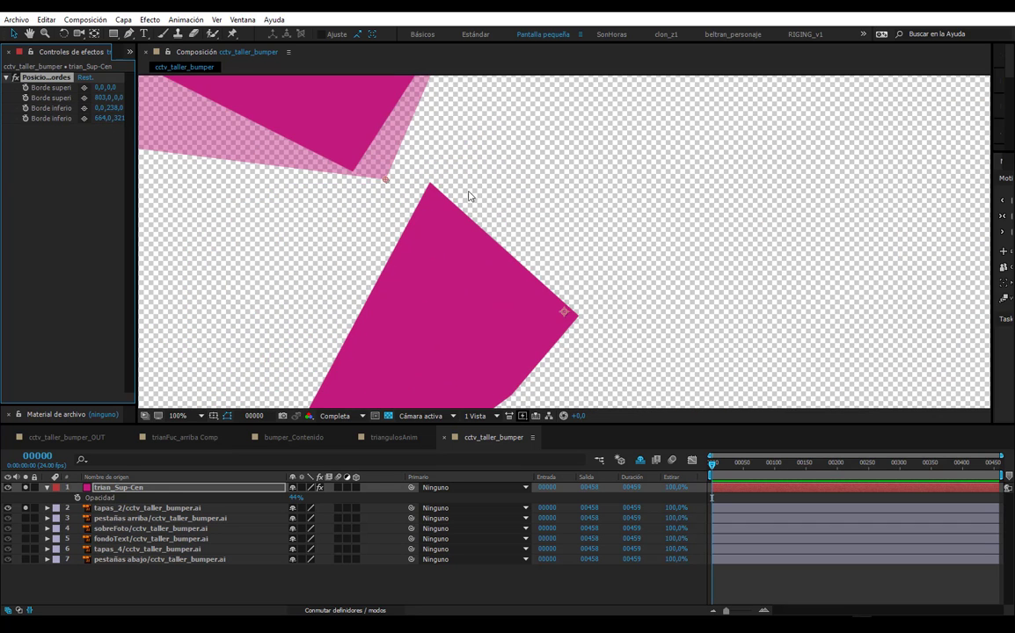
{"action": "scroll", "coordinate": [466, 242], "scroll_direction": "up", "scroll_amount": 1}
{"action": "scroll", "coordinate": [446, 255], "scroll_direction": "up", "scroll_amount": 1}
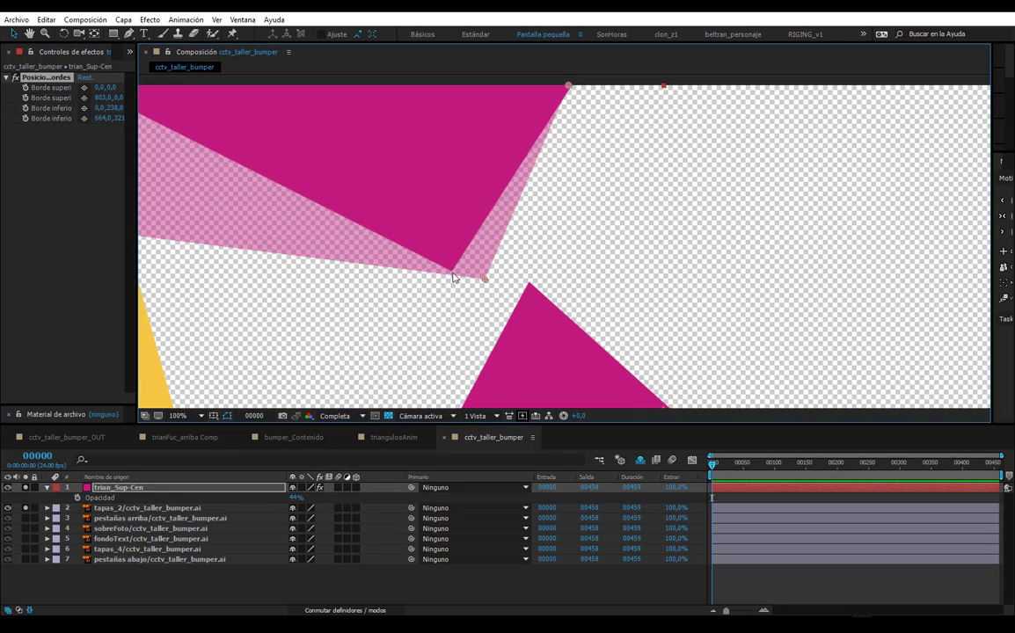
{"action": "scroll", "coordinate": [431, 268], "scroll_direction": "up", "scroll_amount": 2}
{"action": "scroll", "coordinate": [399, 270], "scroll_direction": "down", "scroll_amount": 4}
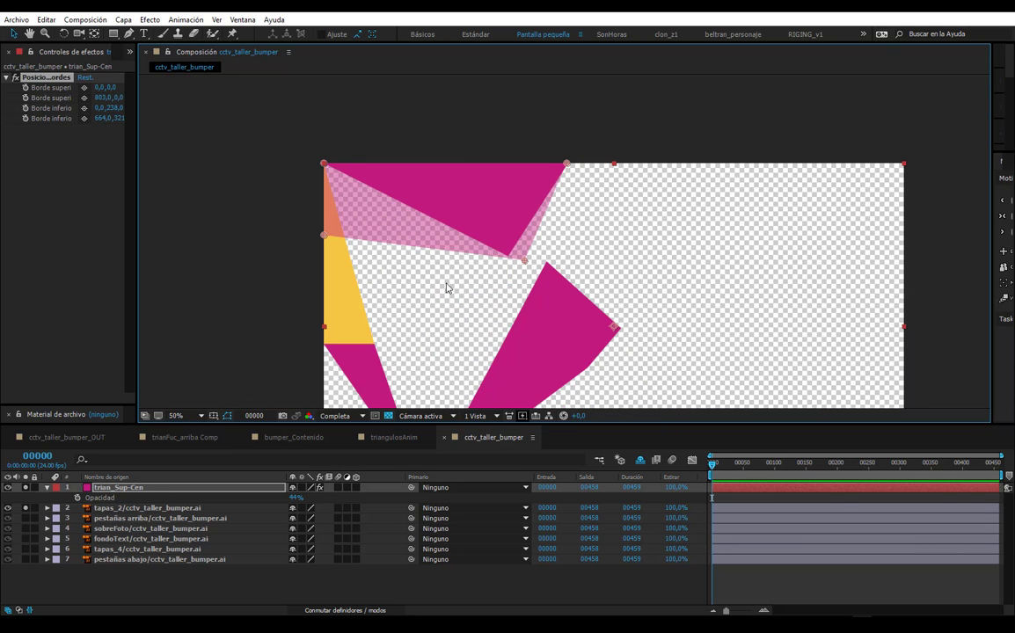
{"action": "scroll", "coordinate": [357, 226], "scroll_direction": "up", "scroll_amount": 1}
{"action": "scroll", "coordinate": [253, 163], "scroll_direction": "up", "scroll_amount": 1}
{"action": "mouse_move", "coordinate": [102, 123]}
{"action": "left_mouse_down"}
{"action": "mouse_move", "coordinate": [62, 117]}
{"action": "mouse_move", "coordinate": [110, 117]}
{"action": "mouse_move", "coordinate": [99, 124]}
{"action": "left_mouse_up"}
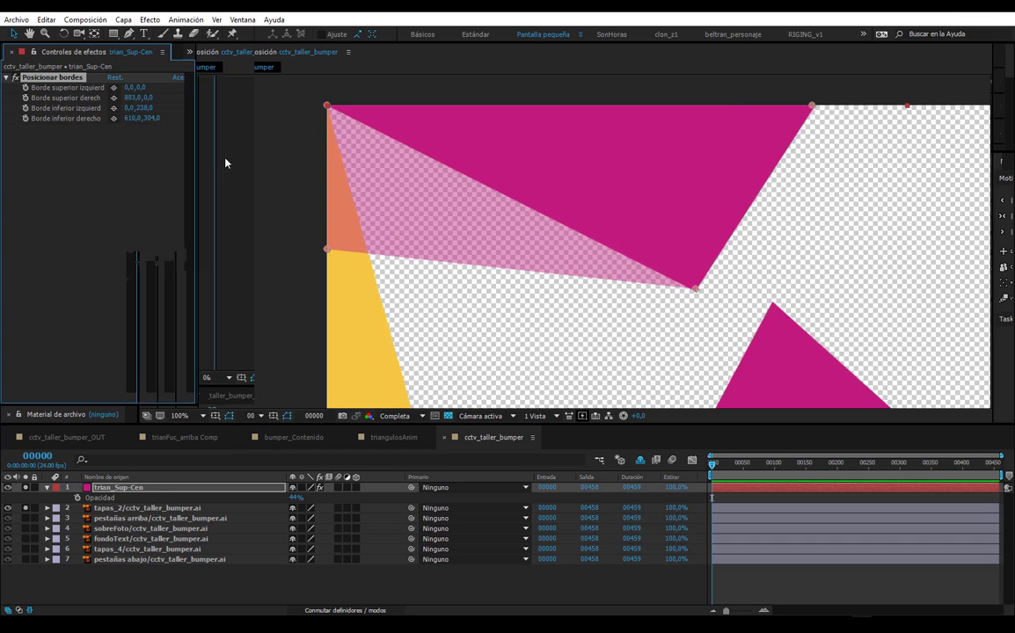
{"action": "left_click_drag", "start_coordinate": [136, 158], "coordinate": [239, 158]}
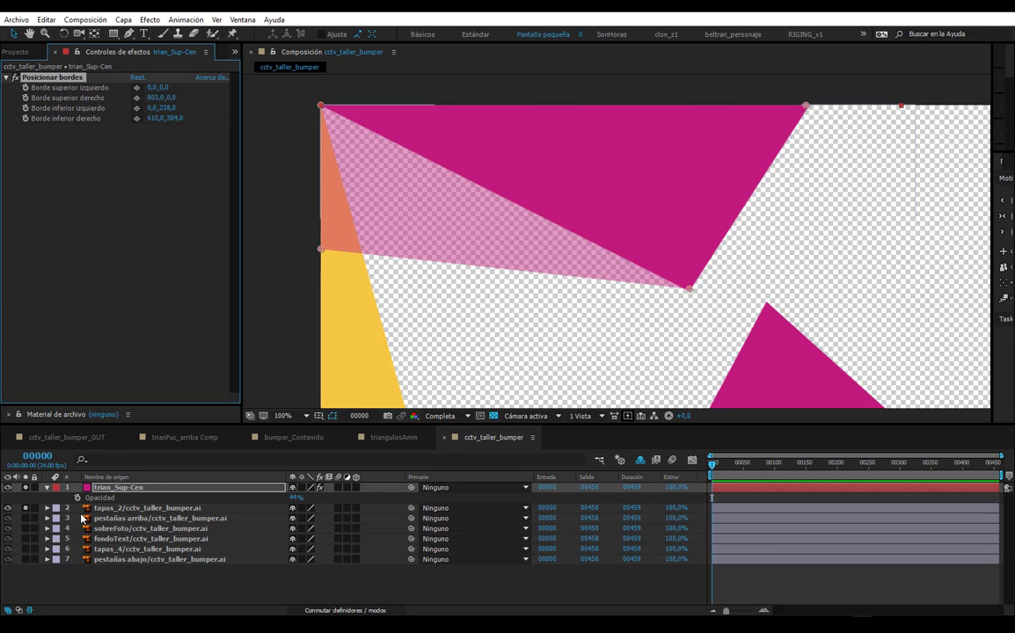
- Add an expression linking Borde inferior derecho to Borde inferior izquierdo
{"action": "left_click_drag", "start_coordinate": [95, 424], "coordinate": [95, 310]}
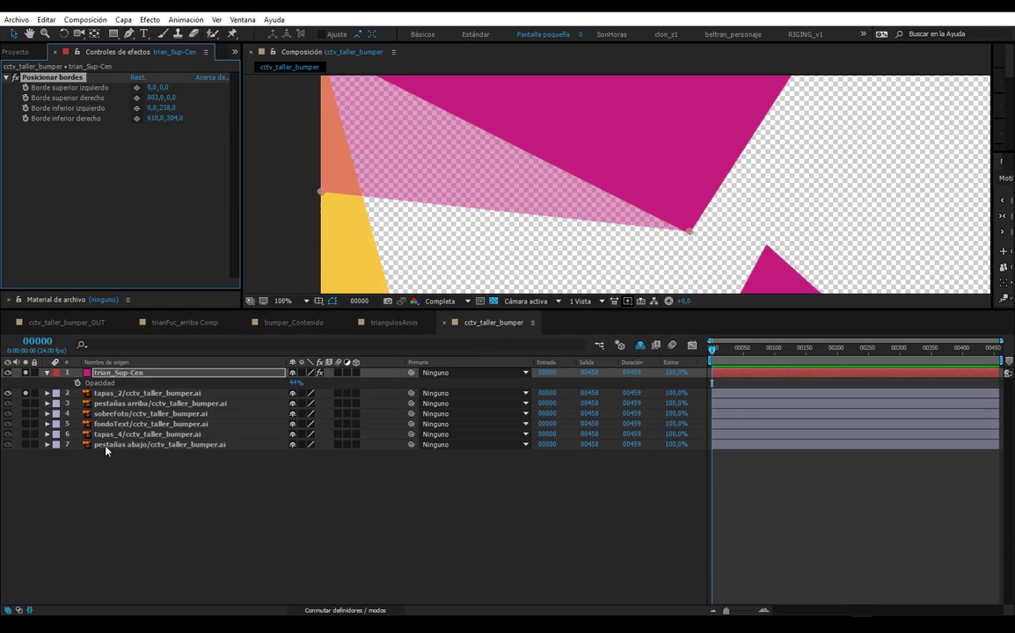
{"action": "left_click", "coordinate": [48, 373]}
{"action": "left_click", "coordinate": [47, 373]}
{"action": "left_click", "coordinate": [58, 394]}
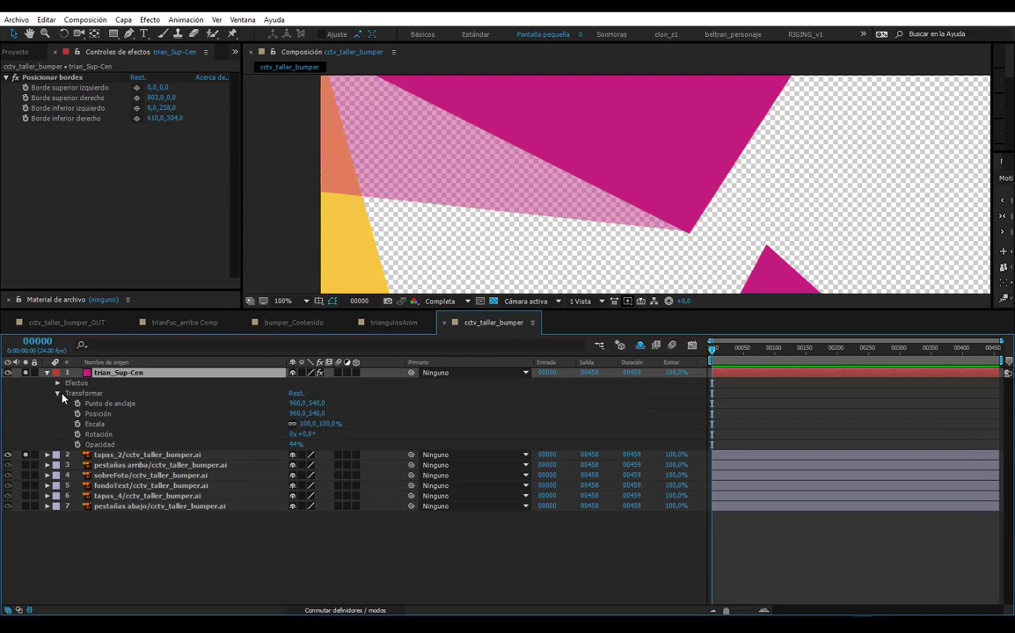
{"action": "left_click", "coordinate": [57, 383]}
{"action": "left_click", "coordinate": [68, 394]}
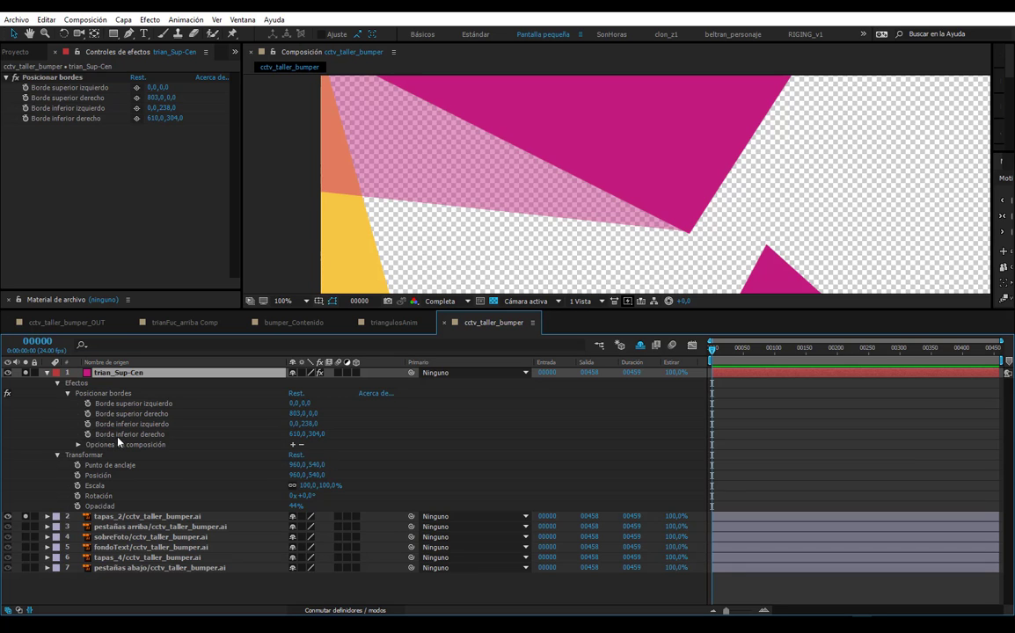
{"action": "left_click", "coordinate": [87, 435], "text": "alt"}
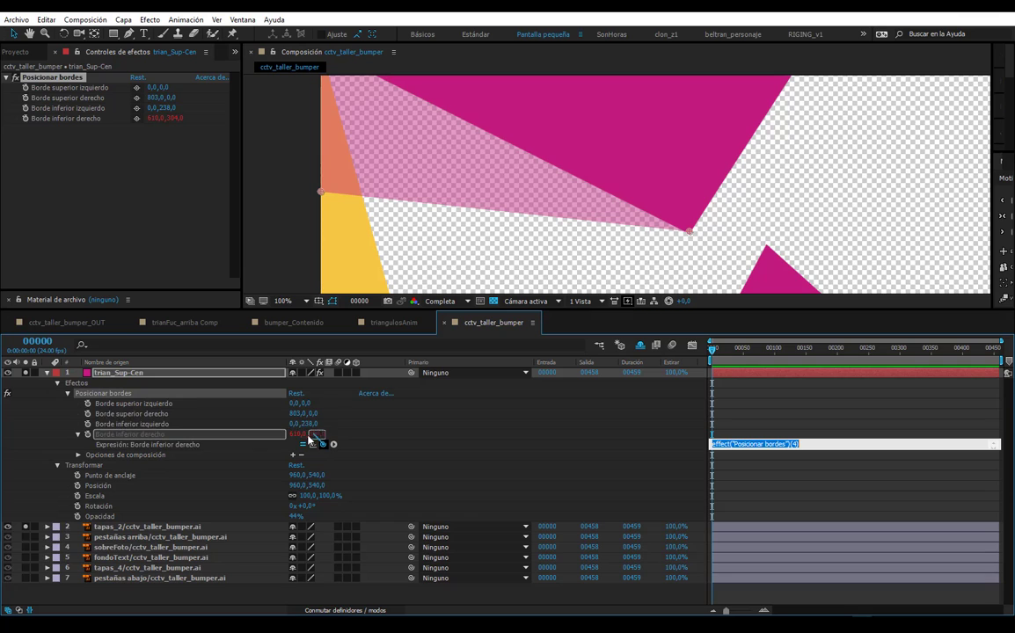
{"action": "left_click_drag", "start_coordinate": [323, 444], "coordinate": [133, 429]}
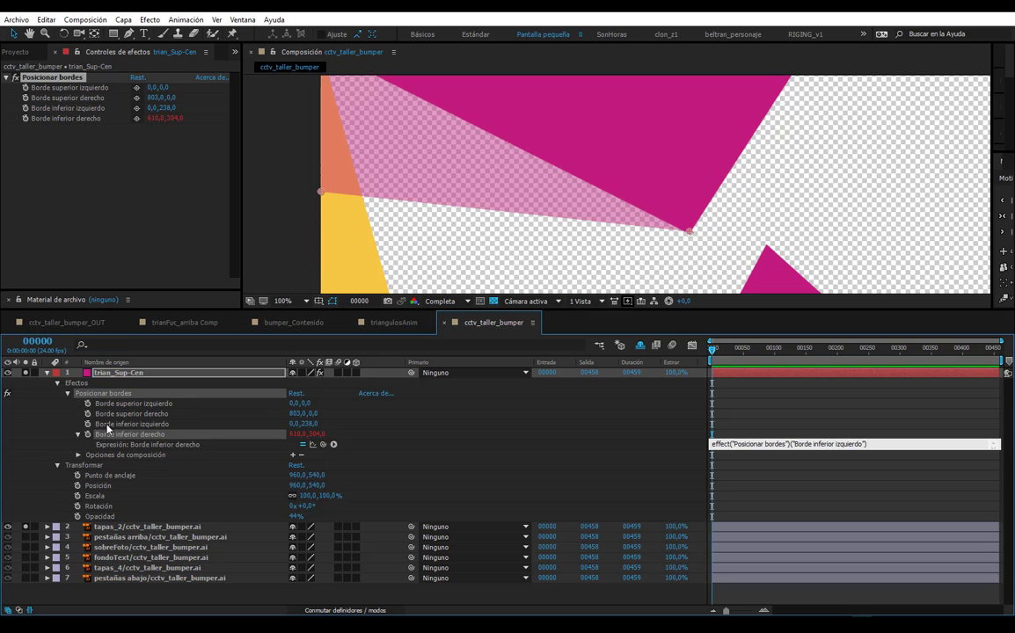
{"action": "left_click", "coordinate": [187, 428]}
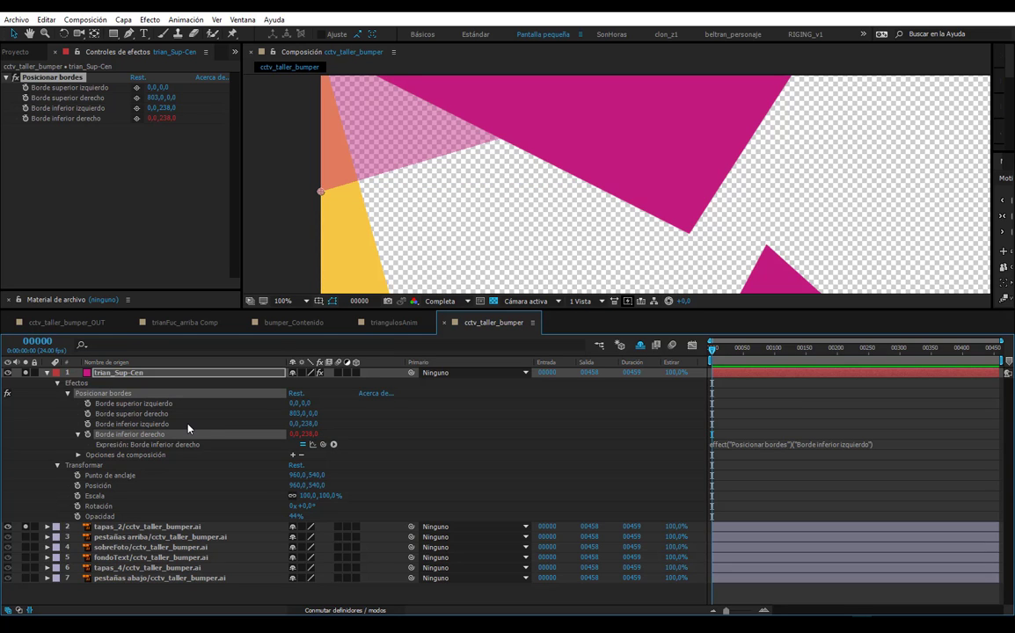
- Move the bottom-left corner to 610,308 and set Opacidad back to 100%
{"action": "left_click_drag", "start_coordinate": [151, 113], "coordinate": [580, 110]}
{"action": "mouse_move", "coordinate": [173, 107]}
{"action": "left_mouse_down"}
{"action": "mouse_move", "coordinate": [182, 120]}
{"action": "mouse_move", "coordinate": [124, 107]}
{"action": "left_mouse_up"}
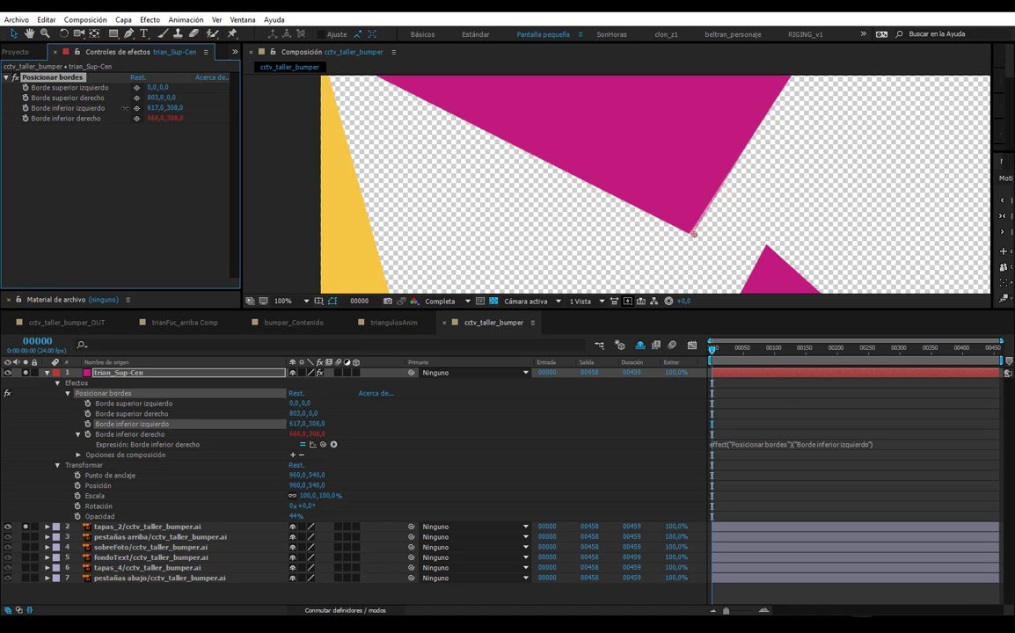
{"action": "left_click", "coordinate": [173, 387]}
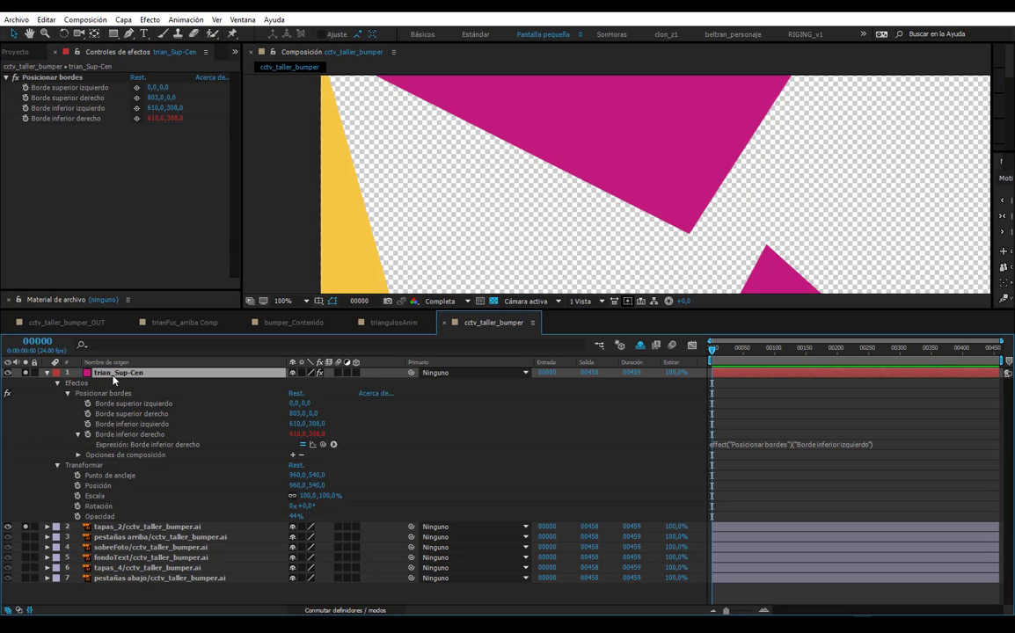
{"action": "key", "text": "t"}
{"action": "left_click_drag", "start_coordinate": [298, 387], "coordinate": [825, 384]}
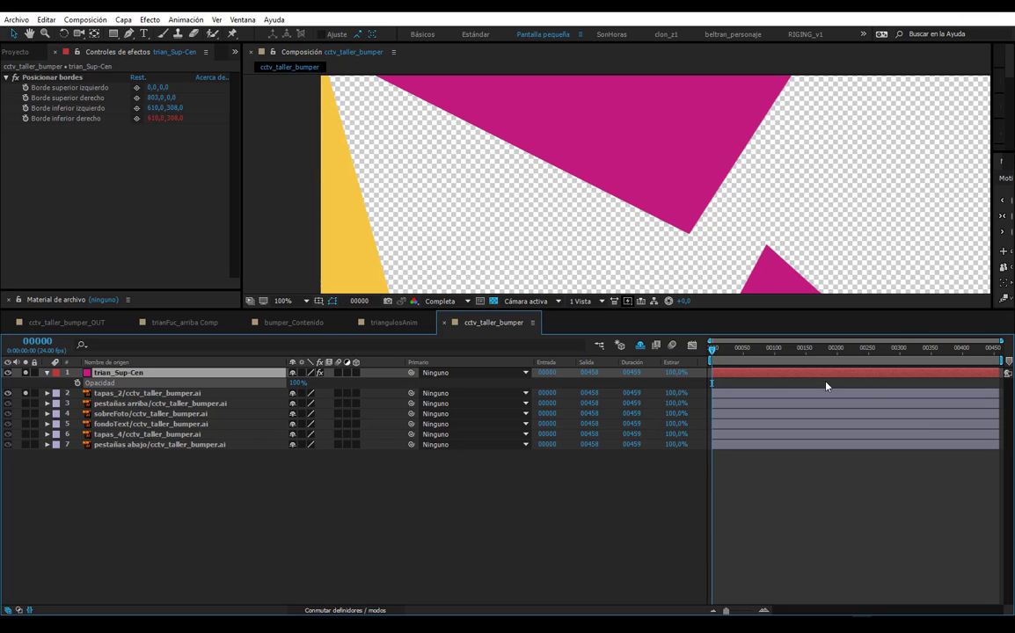
- Toggle trian_Sup-Cen and tapas_2 visibility, enlarge the viewer and zoom it to 25%
{"action": "left_click", "coordinate": [8, 393]}
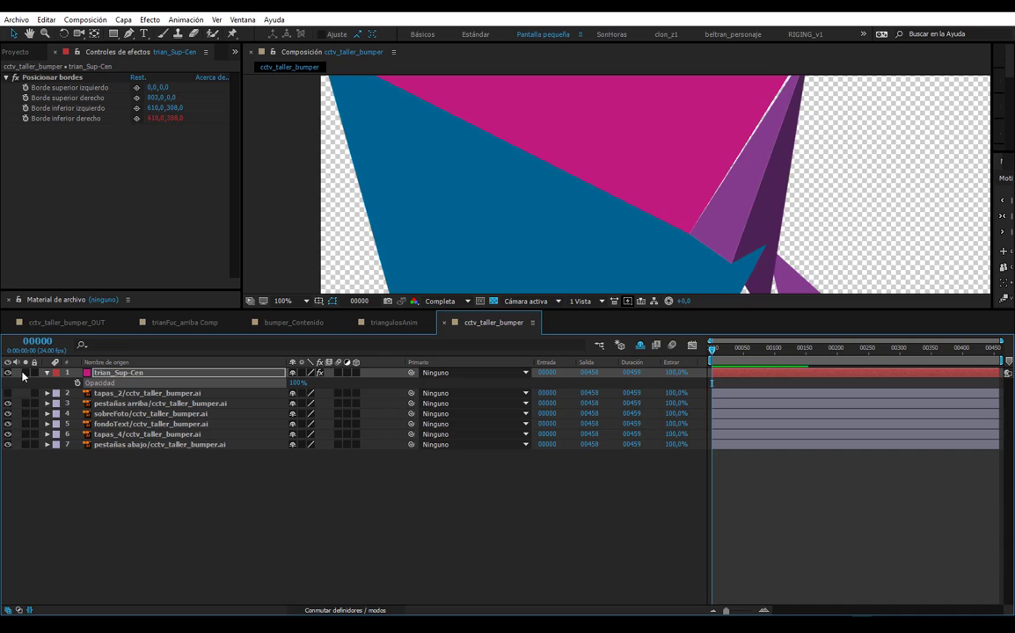
{"action": "left_click", "coordinate": [8, 373]}
{"action": "left_click", "coordinate": [8, 372]}
{"action": "scroll", "coordinate": [644, 220], "scroll_direction": "down", "scroll_amount": 2}
{"action": "mouse_move", "coordinate": [619, 239]}
{"action": "left_mouse_down"}
{"action": "mouse_move", "coordinate": [448, 126]}
{"action": "mouse_move", "coordinate": [447, 179]}
{"action": "left_mouse_up"}
{"action": "scroll", "coordinate": [414, 219], "scroll_direction": "up", "scroll_amount": 1}
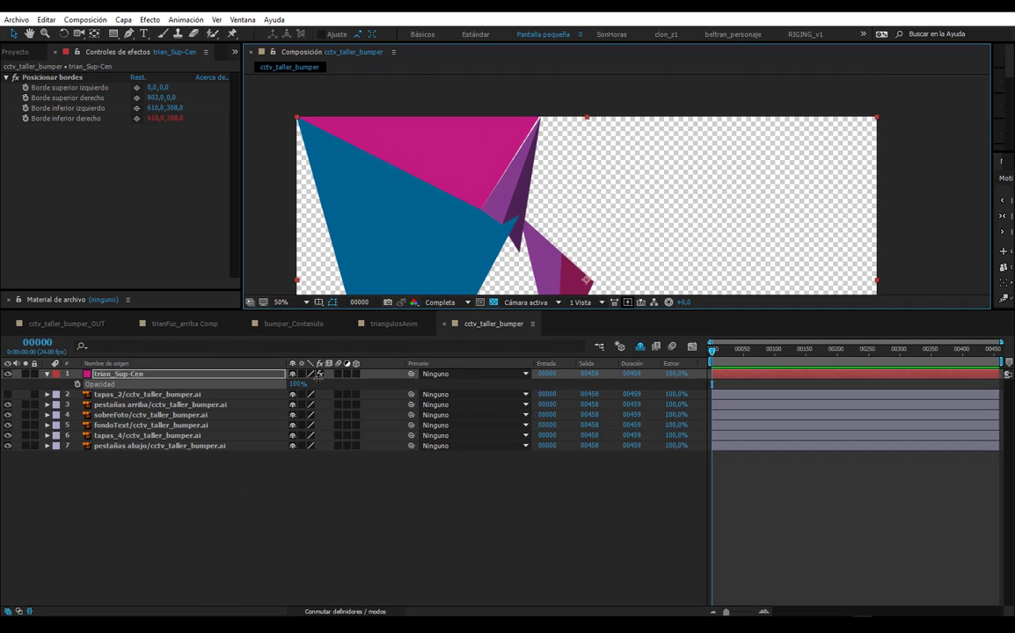
{"action": "left_click_drag", "start_coordinate": [317, 308], "coordinate": [317, 480]}
{"action": "scroll", "coordinate": [394, 303], "scroll_direction": "down", "scroll_amount": 3}
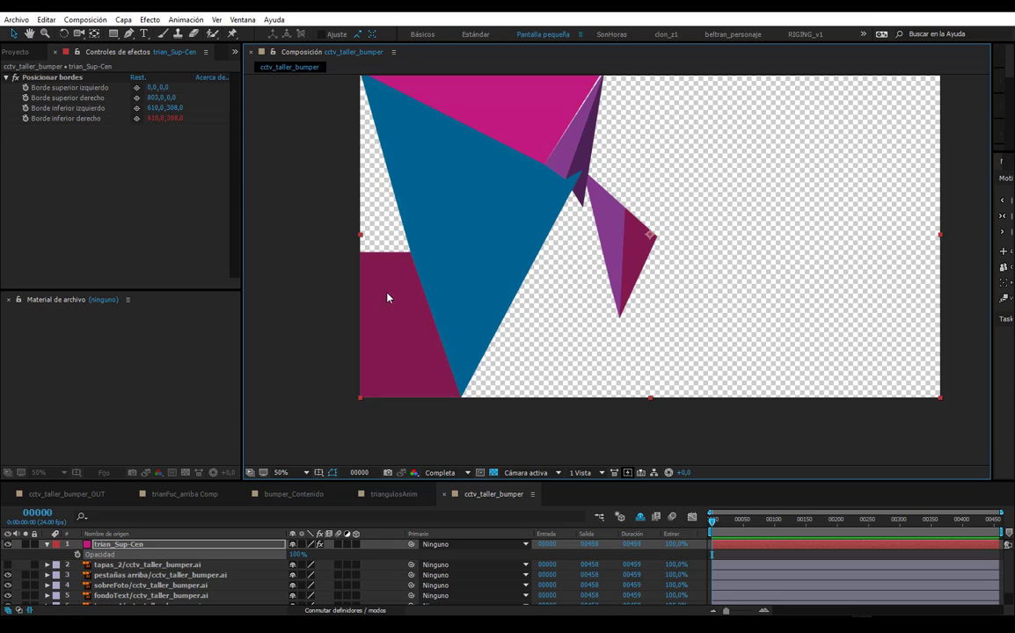
{"action": "left_click", "coordinate": [47, 546]}
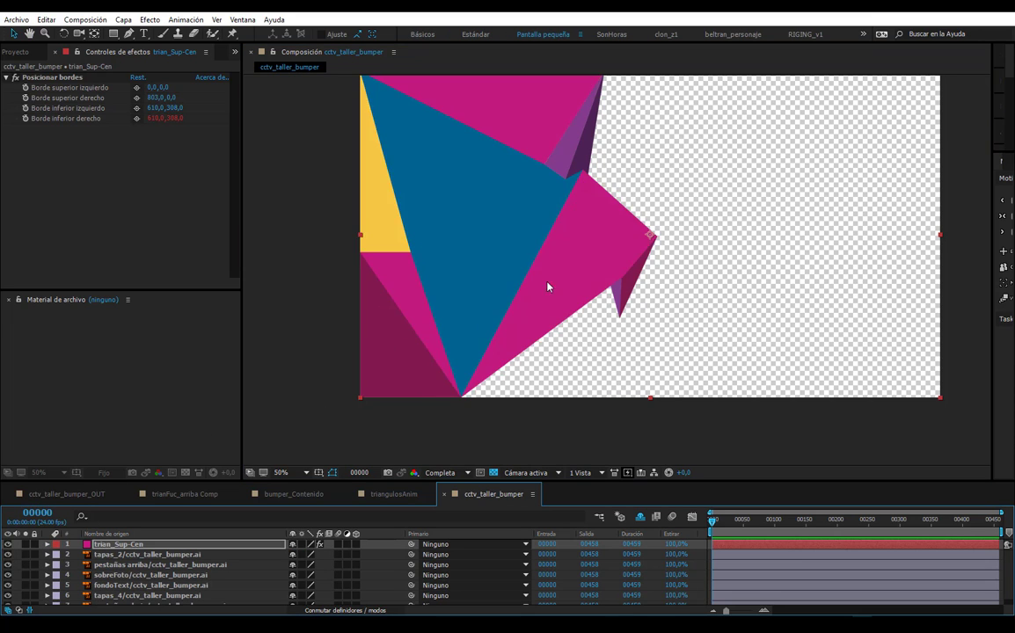
{"action": "key", "text": "comma"}
{"action": "scroll", "coordinate": [623, 251], "scroll_direction": "down", "scroll_amount": 1}
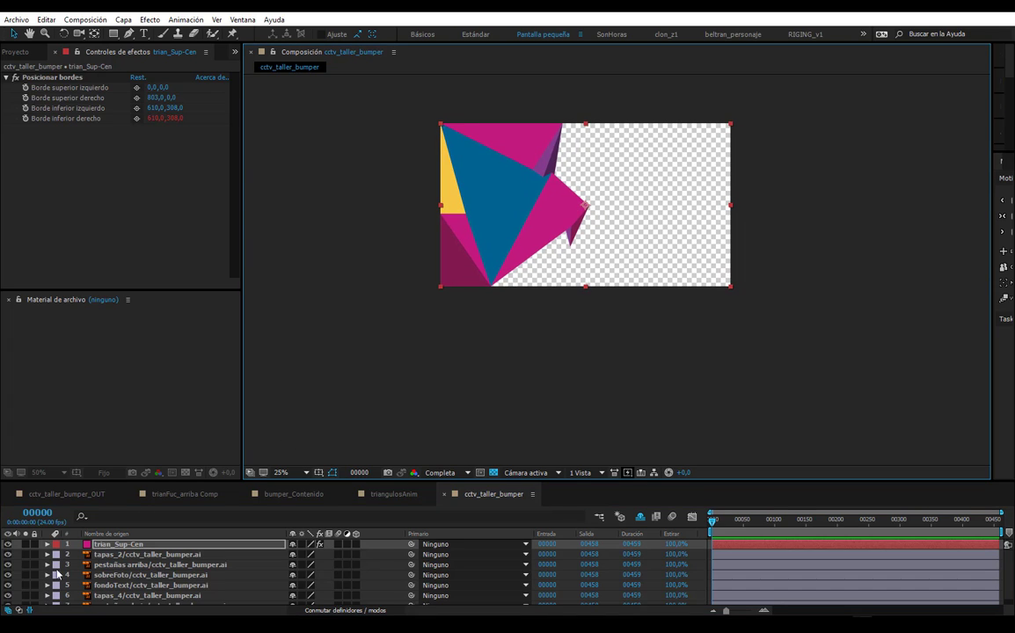
- Check the sobreFoto and blue triangle layers by hiding them, then solo tapas_2
{"action": "left_click", "coordinate": [102, 575]}
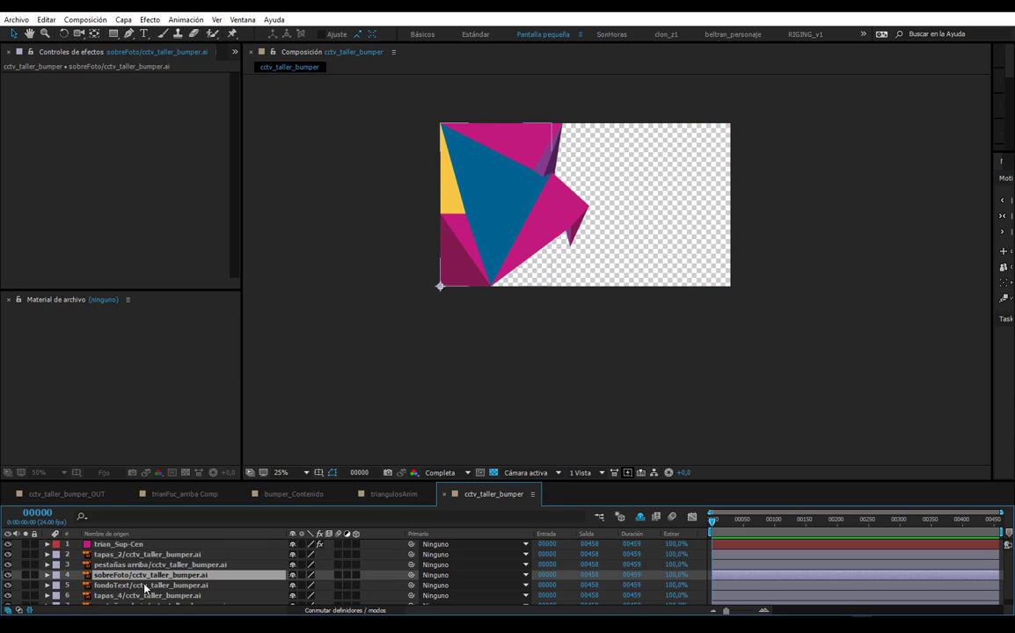
{"action": "scroll", "coordinate": [132, 585], "scroll_direction": "down", "scroll_amount": 1}
{"action": "left_click", "coordinate": [123, 558]}
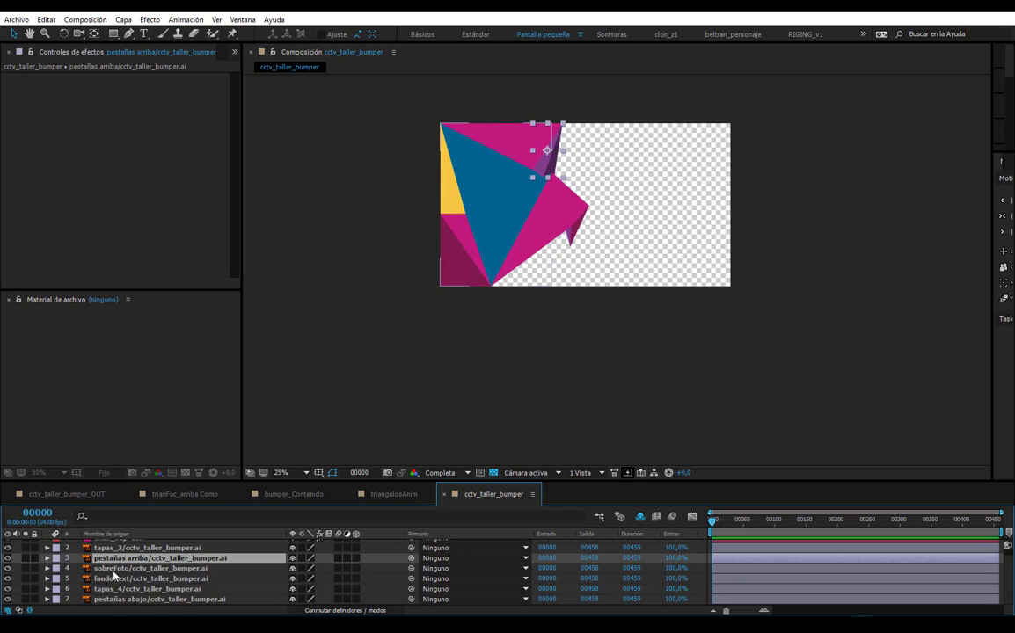
{"action": "left_click", "coordinate": [99, 569]}
{"action": "left_click", "coordinate": [8, 568]}
{"action": "left_click", "coordinate": [8, 569]}
{"action": "left_click", "coordinate": [8, 578]}
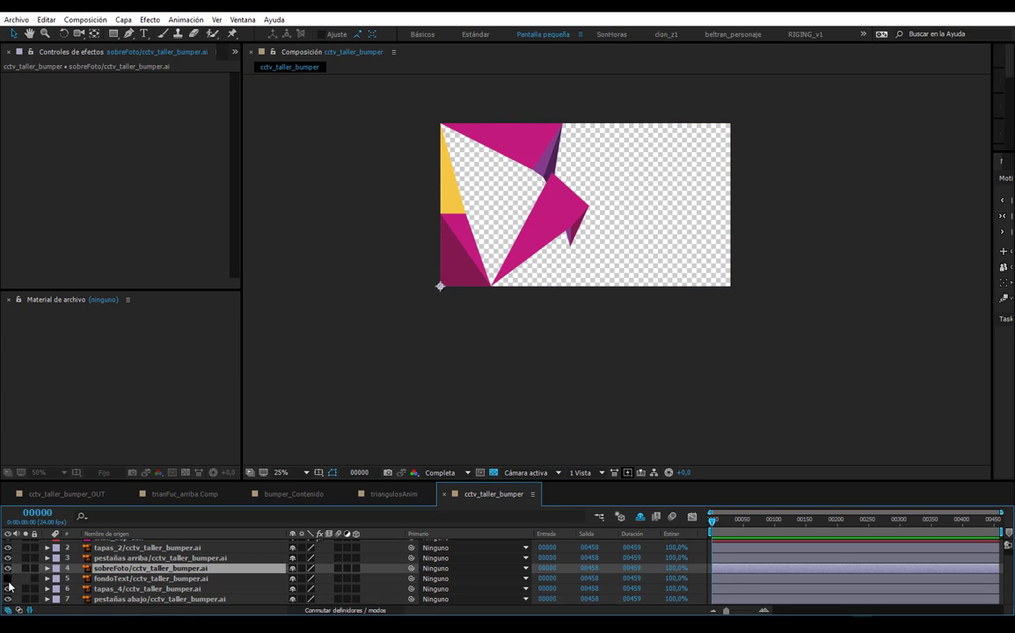
{"action": "left_click", "coordinate": [8, 579]}
{"action": "left_click", "coordinate": [8, 548]}
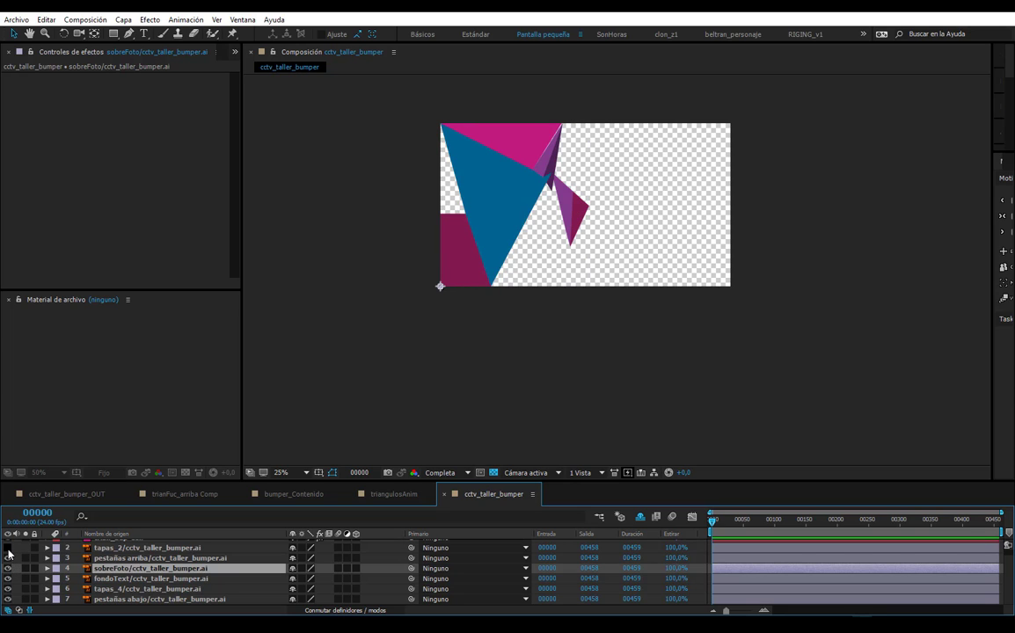
{"action": "left_click", "coordinate": [8, 548]}
{"action": "left_click", "coordinate": [79, 549]}
{"action": "left_click", "coordinate": [25, 548]}
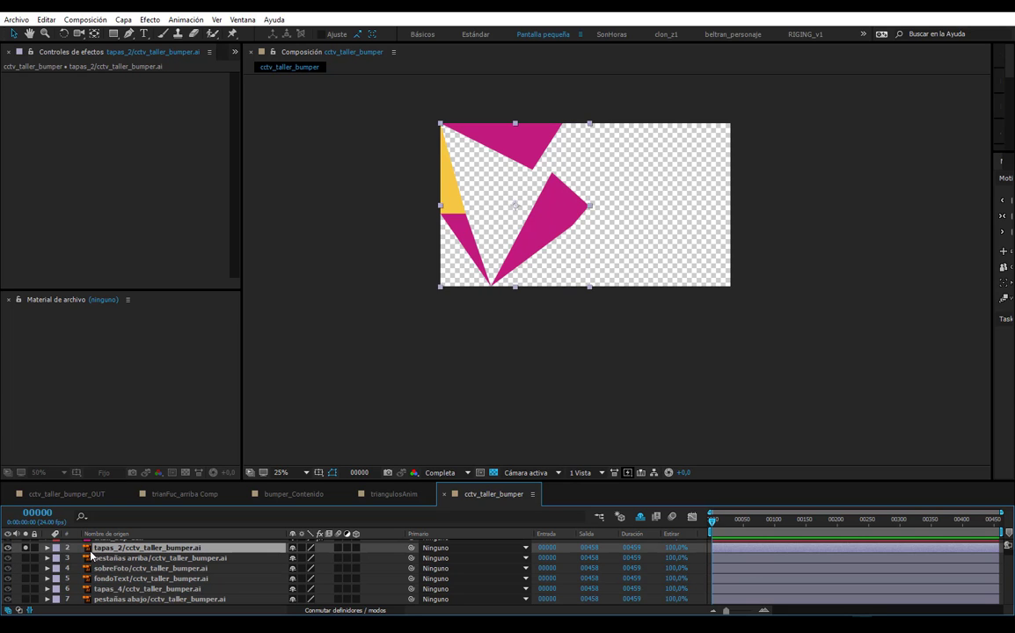
- Create a new solid coloured with the yellow triangle's sampled colour
{"action": "left_click", "coordinate": [123, 19]}
{"action": "mouse_move", "coordinate": [247, 38]}
{"action": "left_click", "coordinate": [444, 47]}
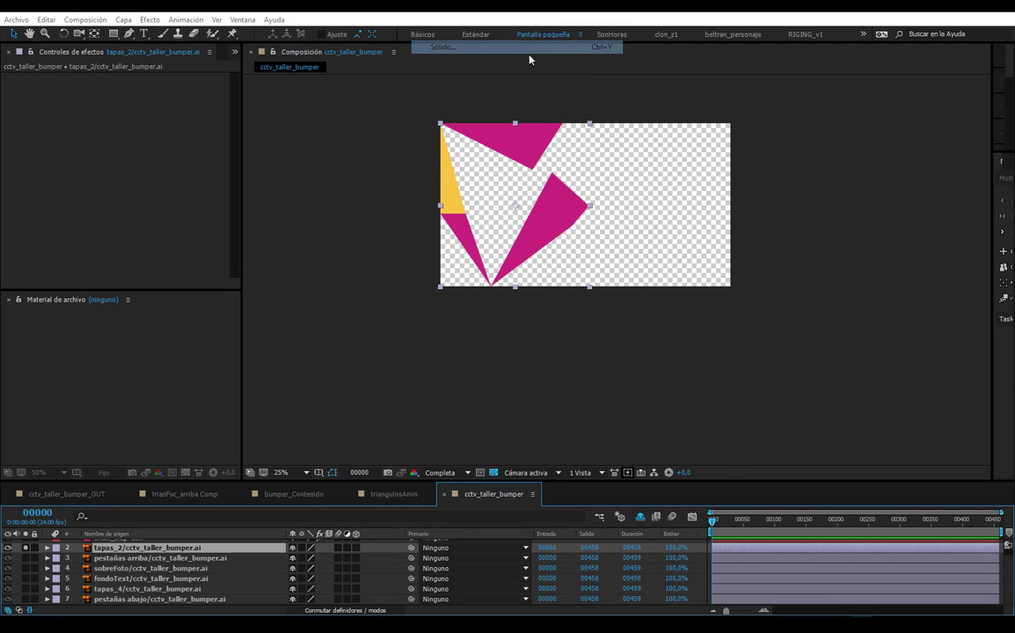
{"action": "left_click_drag", "start_coordinate": [600, 217], "coordinate": [713, 215]}
{"action": "left_click", "coordinate": [748, 407]}
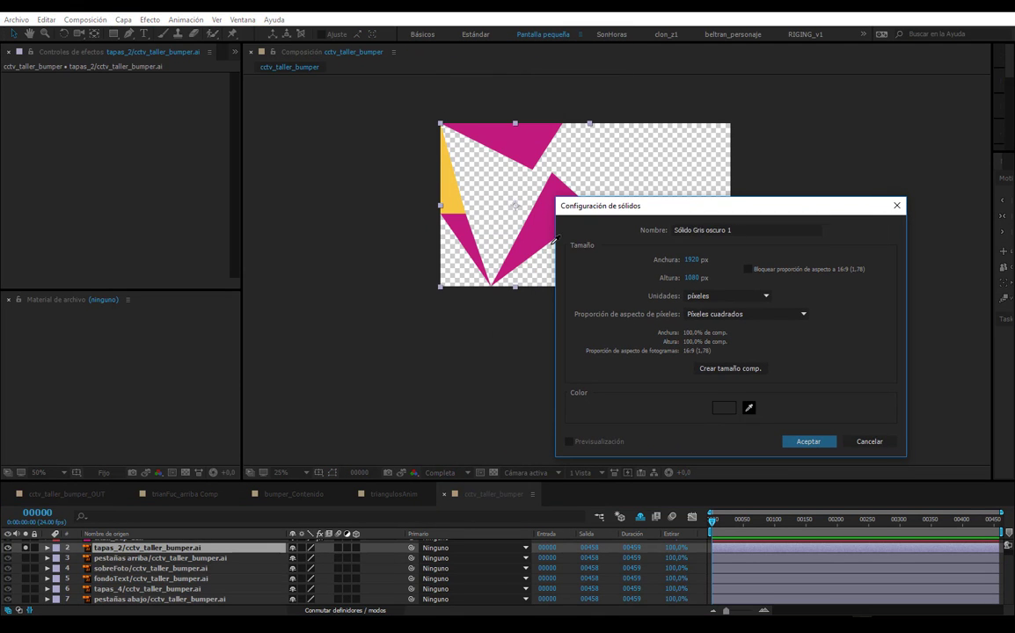
{"action": "left_click", "coordinate": [453, 199]}
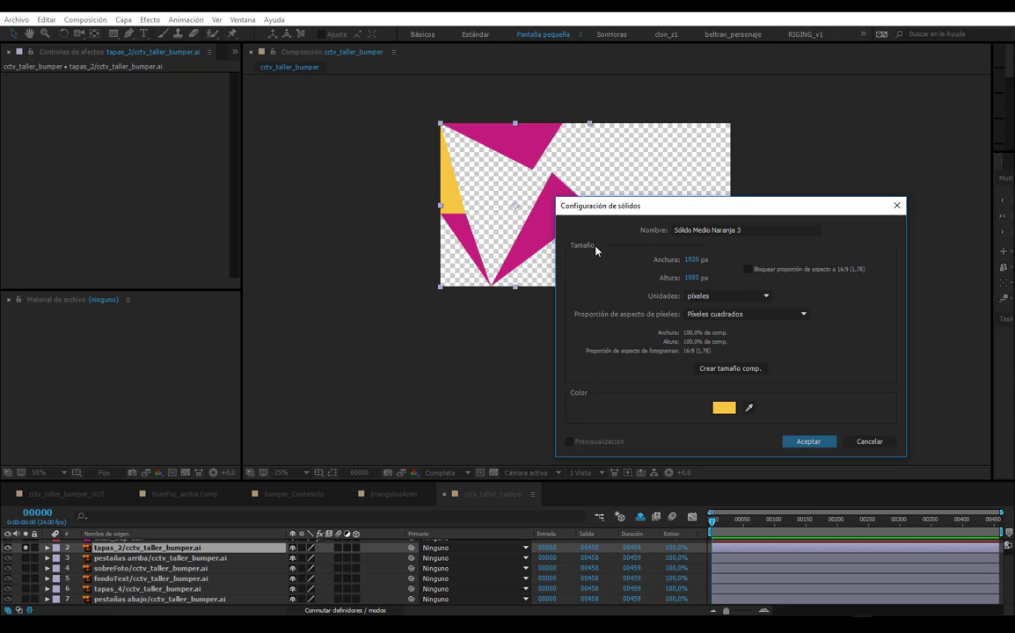
{"action": "left_click", "coordinate": [825, 441]}
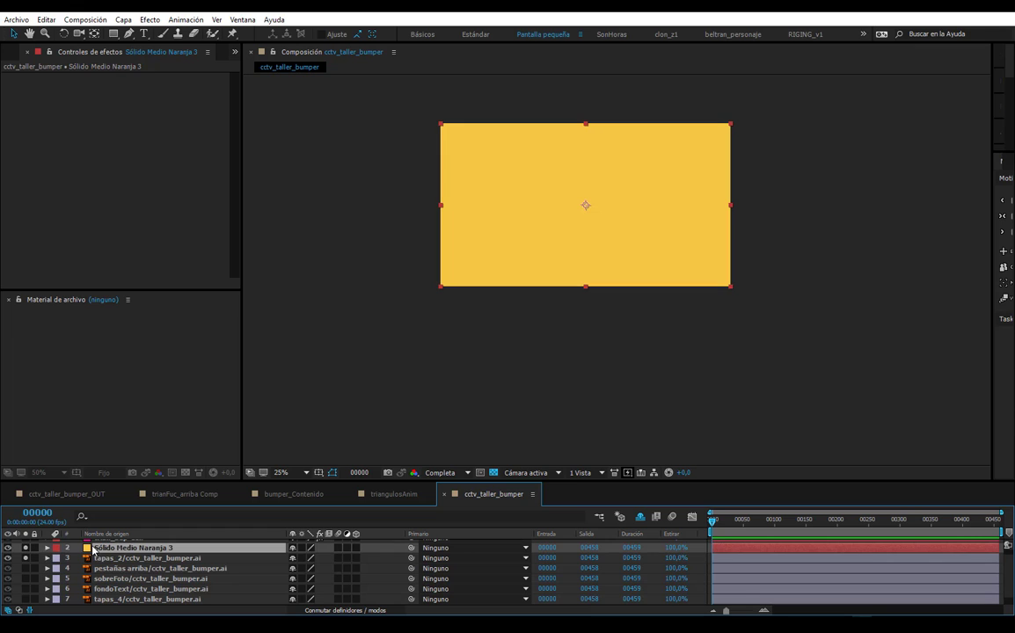
- Set the solid's opacity to 37% and rename it trian_Izq-sup
{"action": "key", "text": "t"}
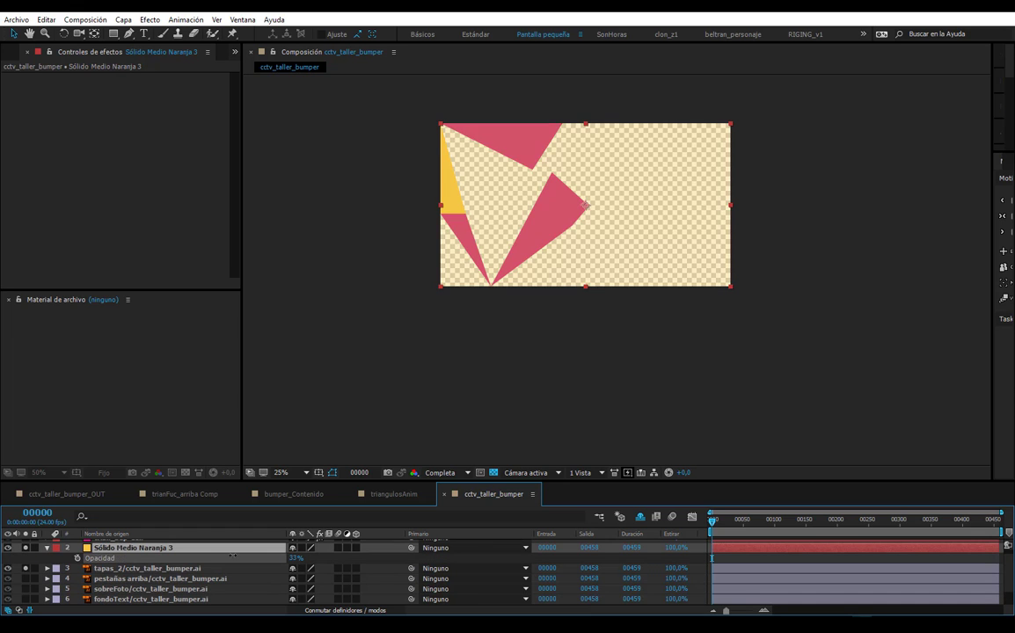
{"action": "left_click_drag", "start_coordinate": [297, 559], "coordinate": [146, 570]}
{"action": "left_click", "coordinate": [146, 568]}
{"action": "scroll", "coordinate": [141, 564], "scroll_direction": "up", "scroll_amount": 1}
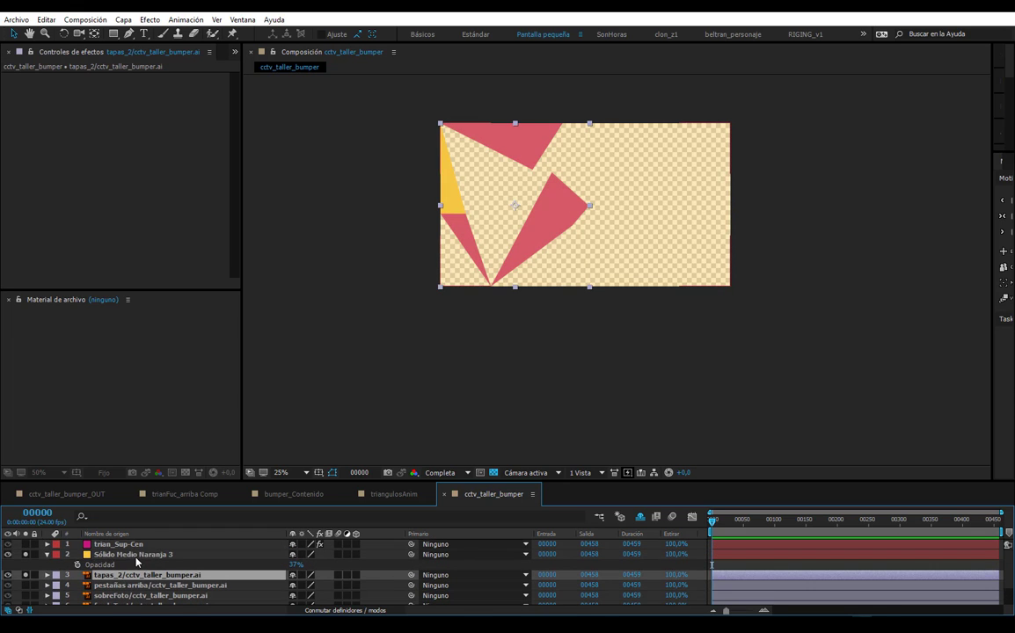
{"action": "left_click", "coordinate": [135, 555]}
{"action": "key", "text": "Return"}
{"action": "type", "text": "trian_"}
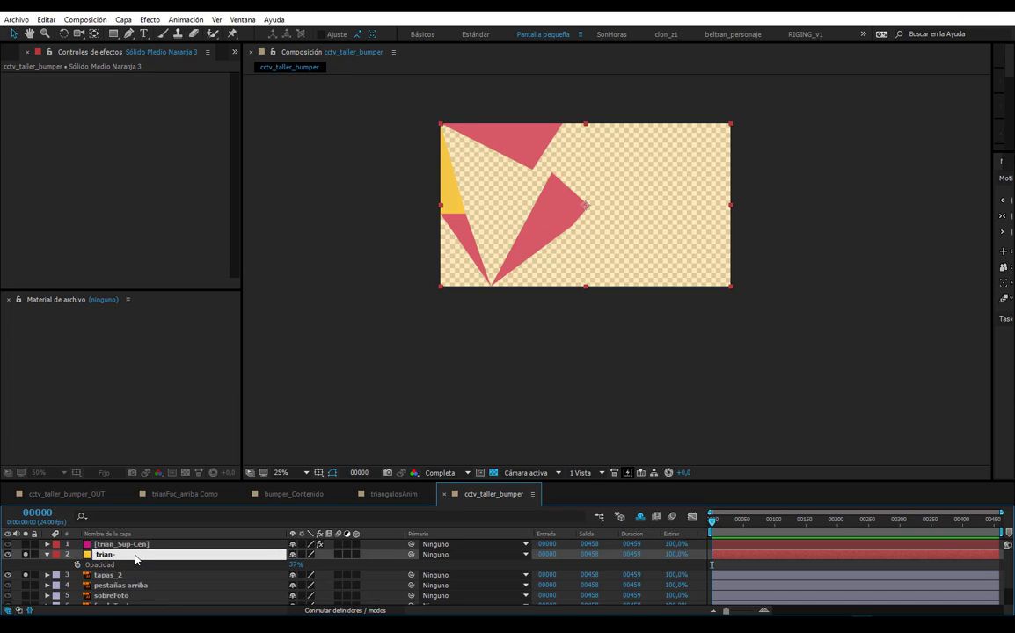
{"action": "type", "text": "Izqui"}
{"action": "key", "text": "BackSpace"}
{"action": "key", "text": "Return"}
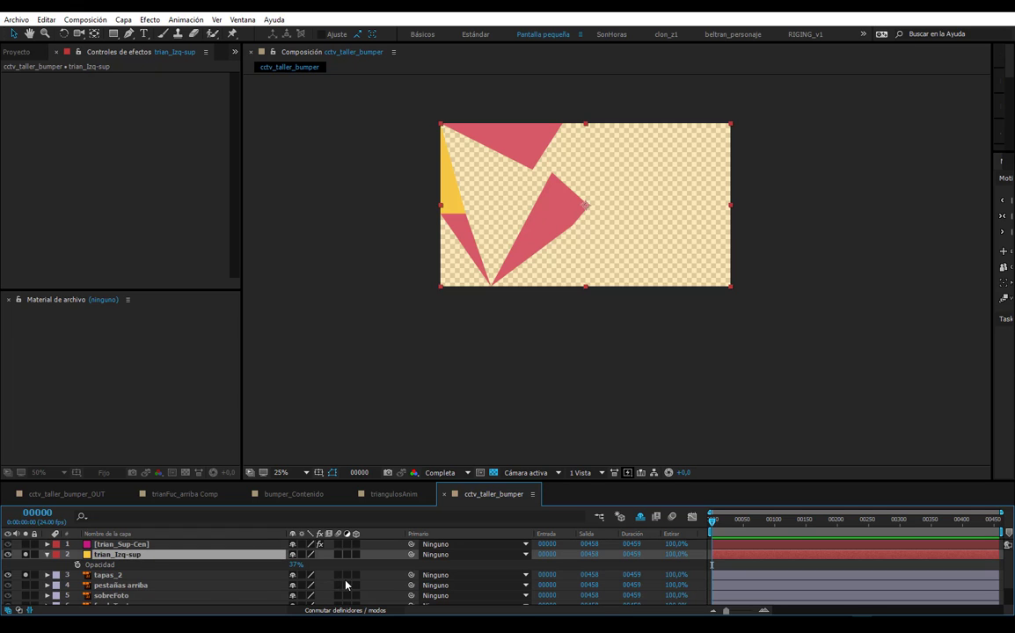
- Apply the Posicionar bordes effect to trian_Izq-sup
{"action": "left_click", "coordinate": [150, 19]}
{"action": "mouse_move", "coordinate": [230, 540]}
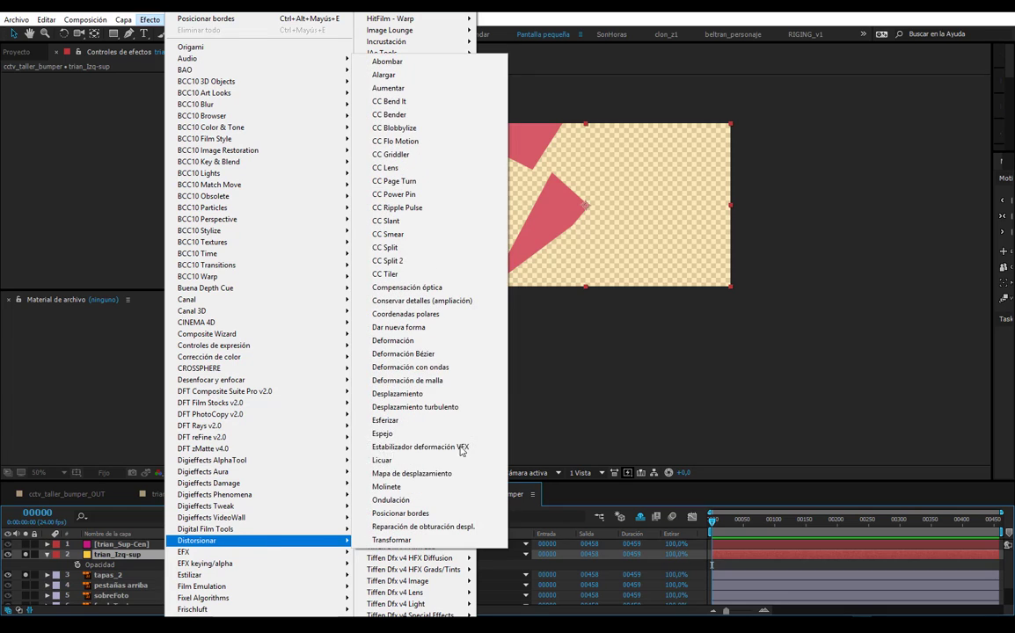
{"action": "left_click", "coordinate": [421, 513]}
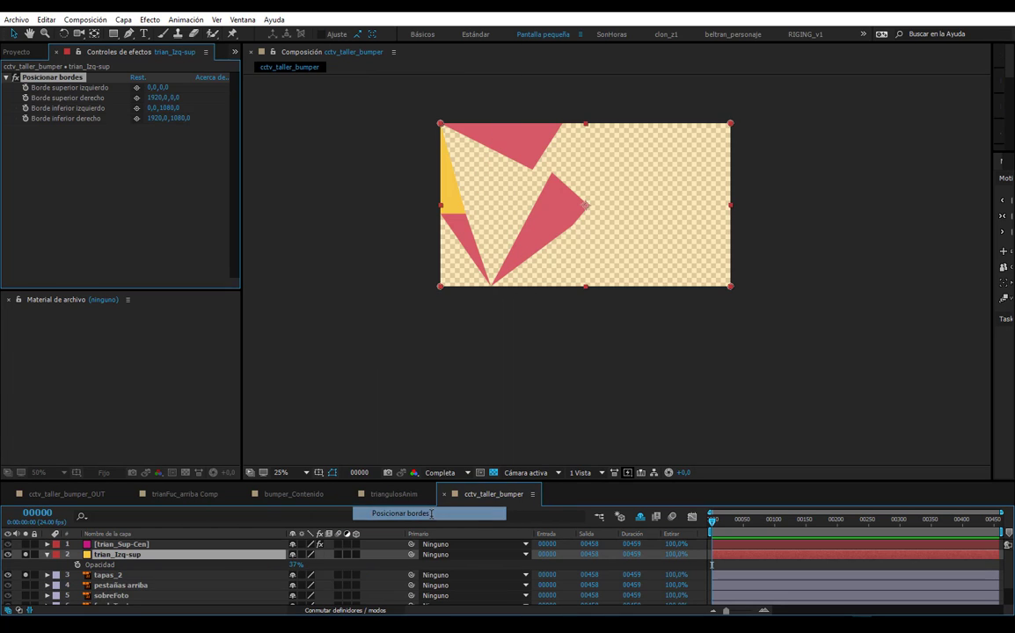
- Drag the corners so bottom-right sits near 158,591 and bottom-left near -15,617
{"action": "left_click_drag", "start_coordinate": [163, 97], "coordinate": [106, 98]}
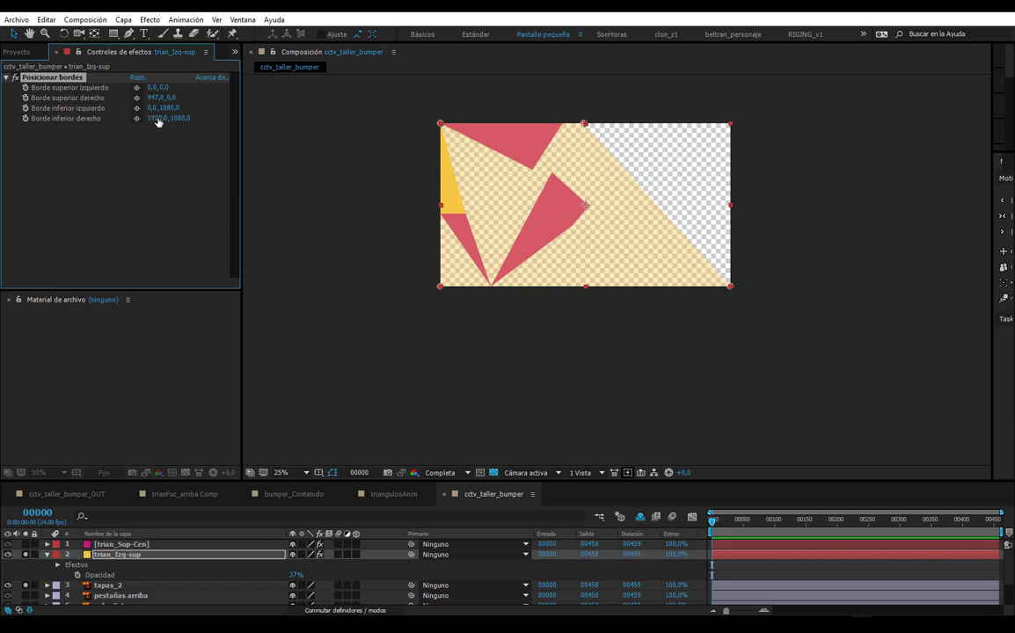
{"action": "left_click_drag", "start_coordinate": [158, 118], "coordinate": [83, 120]}
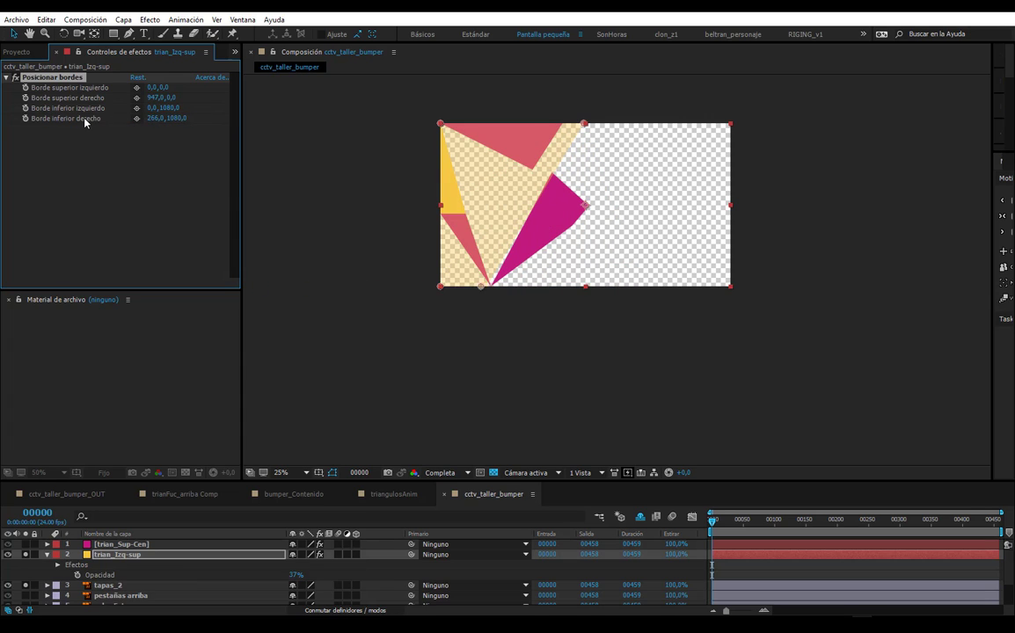
{"action": "mouse_move", "coordinate": [166, 118]}
{"action": "left_mouse_down"}
{"action": "mouse_move", "coordinate": [152, 109]}
{"action": "mouse_move", "coordinate": [121, 118]}
{"action": "mouse_move", "coordinate": [182, 118]}
{"action": "mouse_move", "coordinate": [136, 118]}
{"action": "mouse_move", "coordinate": [182, 107]}
{"action": "left_mouse_up"}
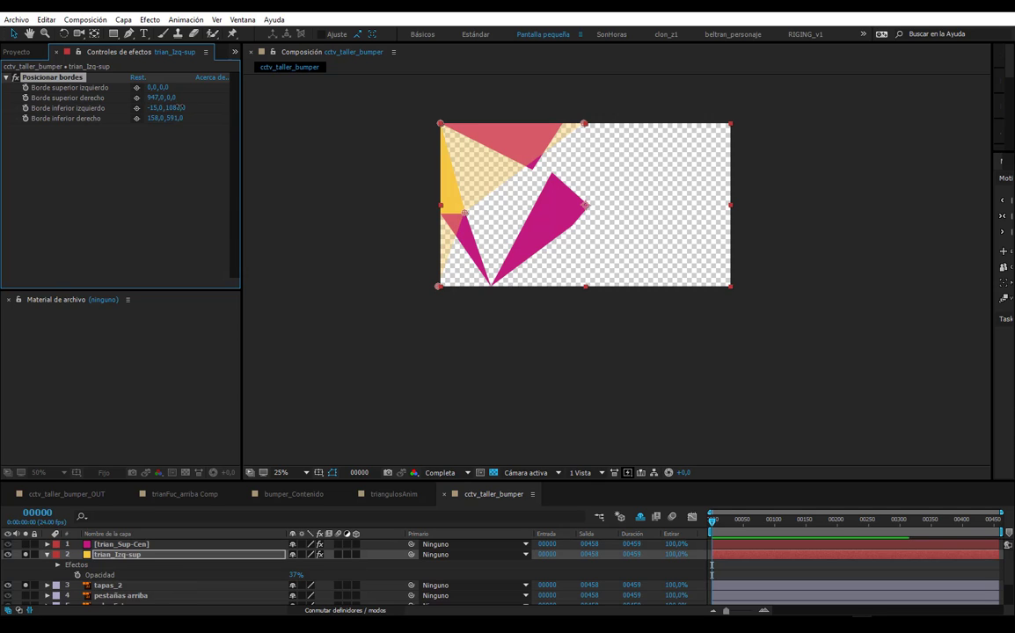
{"action": "left_click_drag", "start_coordinate": [438, 285], "coordinate": [438, 205]}
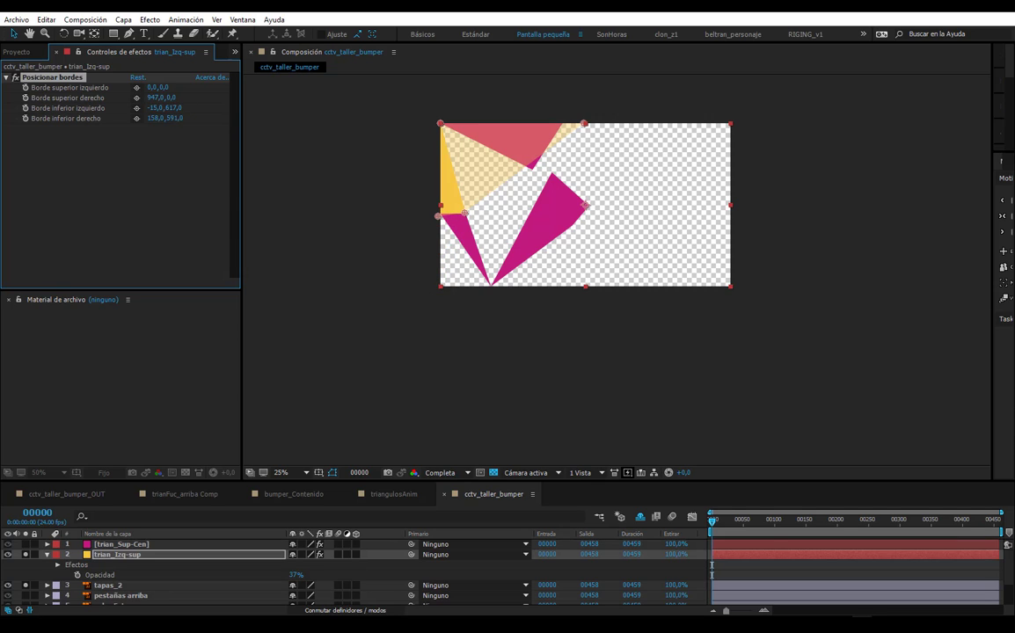
- Link Borde superior derecho to Borde superior izquierdo with a pick-whipped expression
{"action": "left_click_drag", "start_coordinate": [164, 451], "coordinate": [163, 328]}
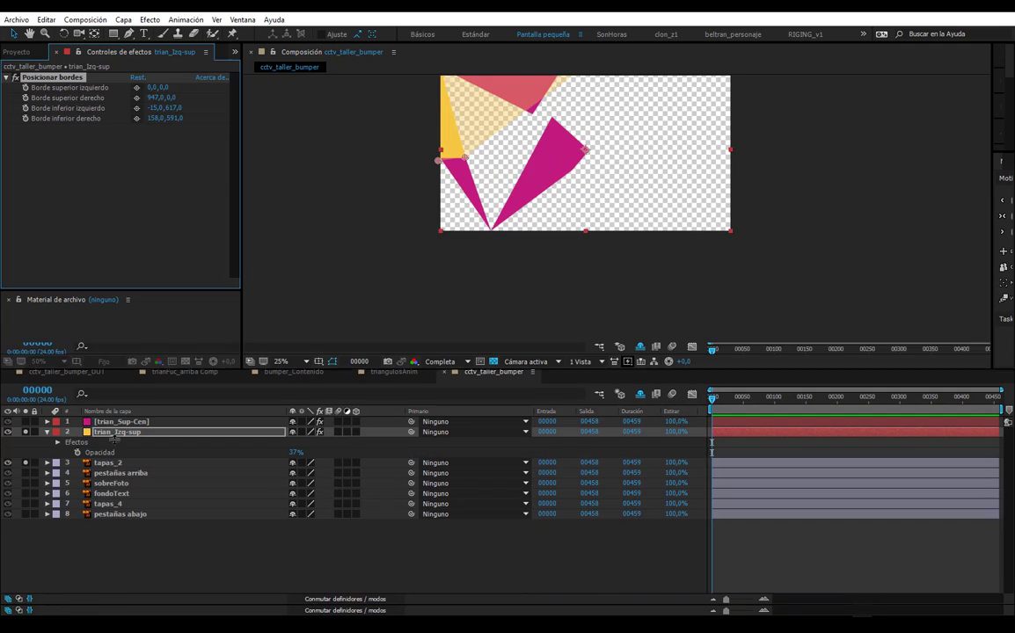
{"action": "left_click", "coordinate": [58, 444]}
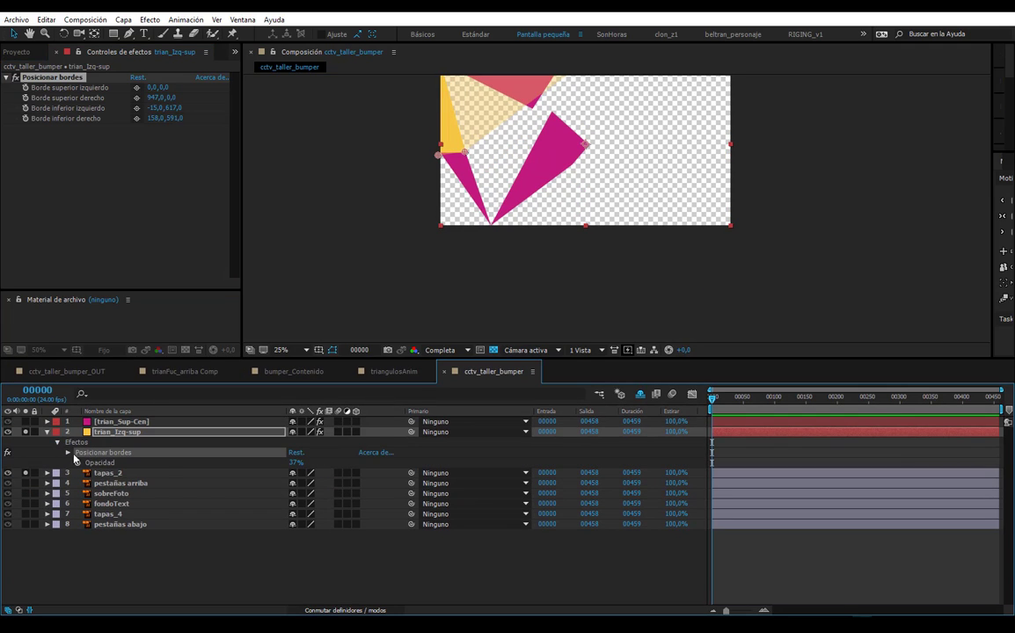
{"action": "left_click", "coordinate": [67, 453]}
{"action": "left_click", "coordinate": [122, 473]}
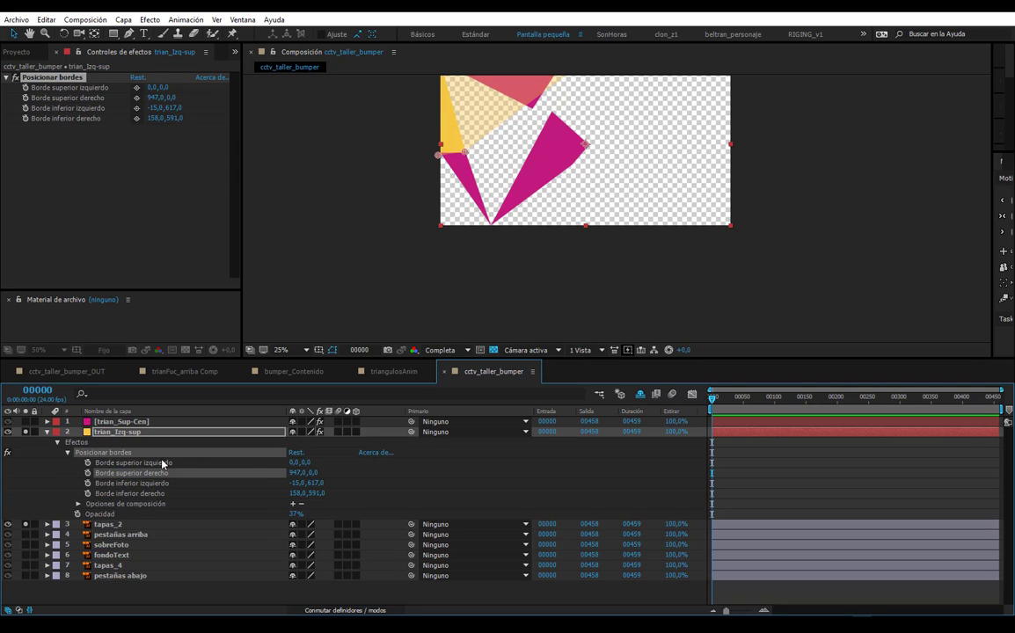
{"action": "left_click", "coordinate": [89, 474], "text": "alt"}
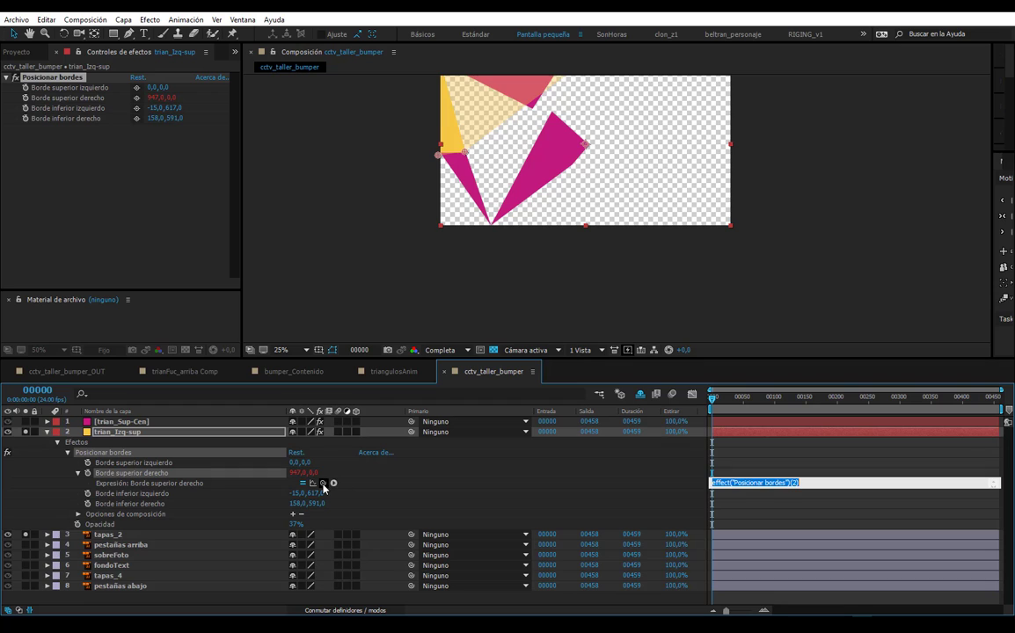
{"action": "left_click_drag", "start_coordinate": [322, 483], "coordinate": [147, 464]}
{"action": "key", "text": "KP_Enter"}
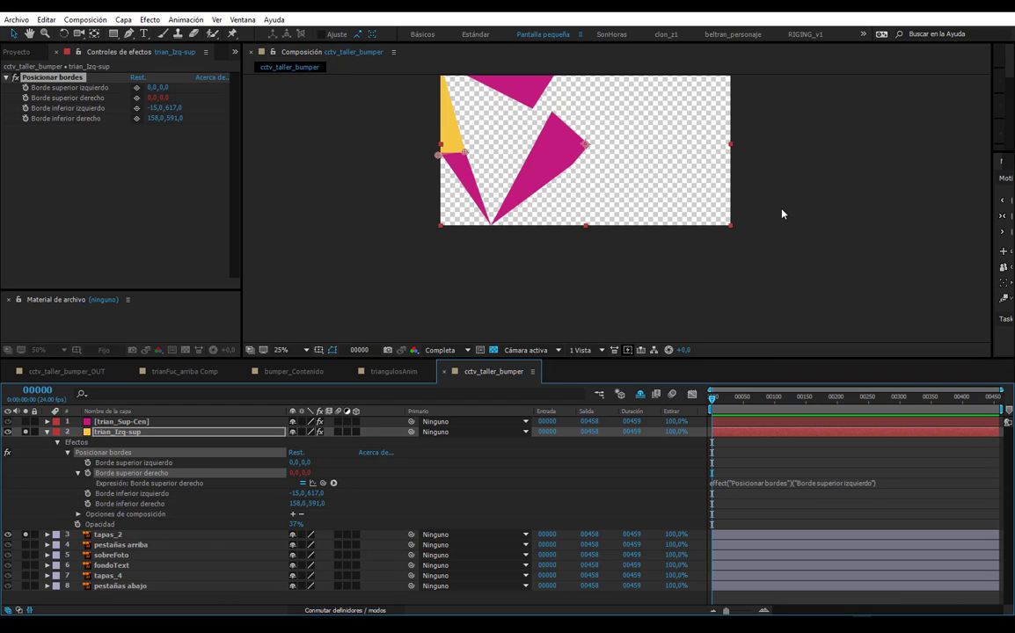
- Set trian_Izq-sup's Opacidad to 100%
{"action": "left_click_drag", "start_coordinate": [359, 104], "coordinate": [377, 165]}
{"action": "left_click", "coordinate": [112, 431]}
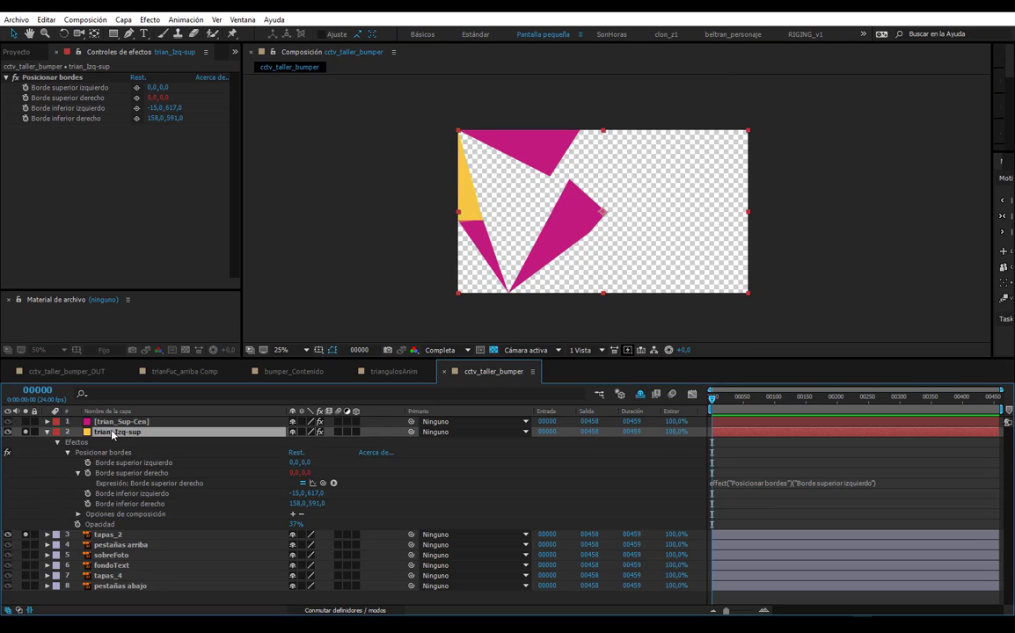
{"action": "key", "text": "t"}
{"action": "key", "text": "t"}
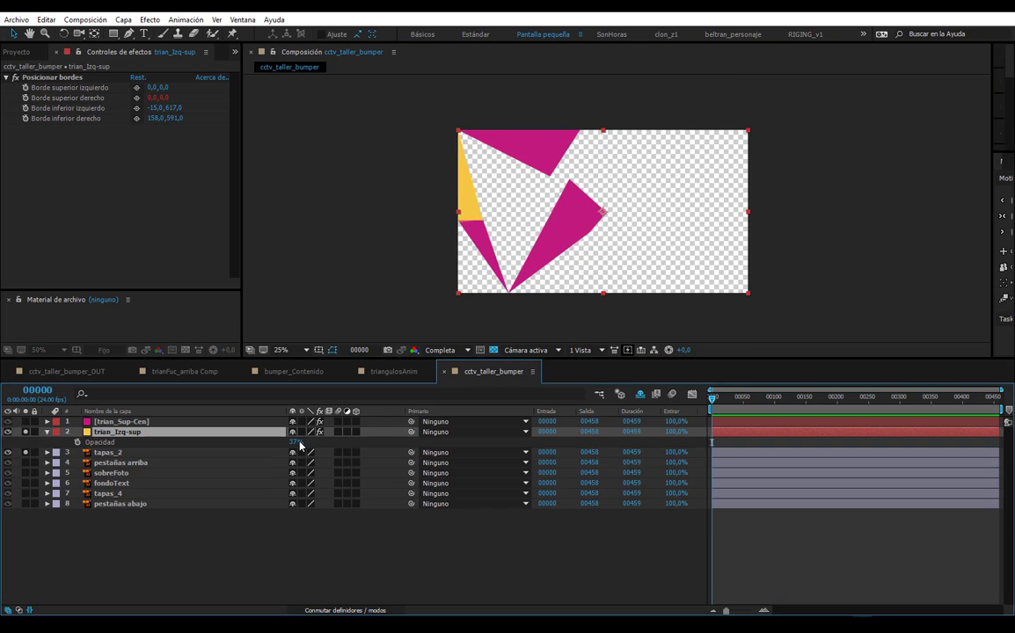
{"action": "key", "text": "ctrl+z"}
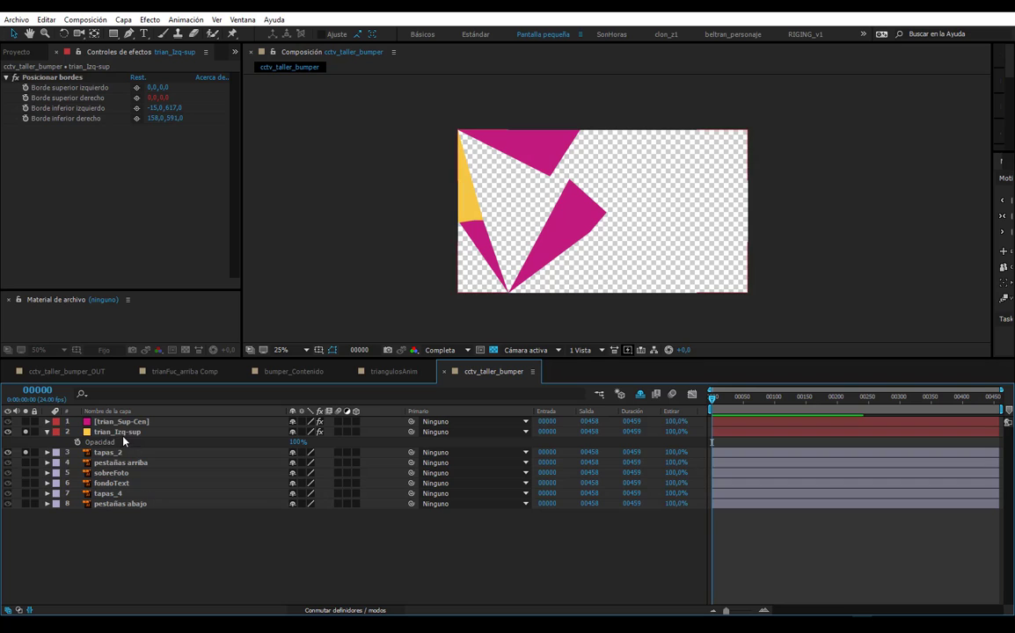
- Toggle tapas_2's visibility and test-drag trian_Izq-sup's bottom-left corner, then undo it
{"action": "left_click", "coordinate": [8, 452]}
{"action": "left_click", "coordinate": [8, 452]}
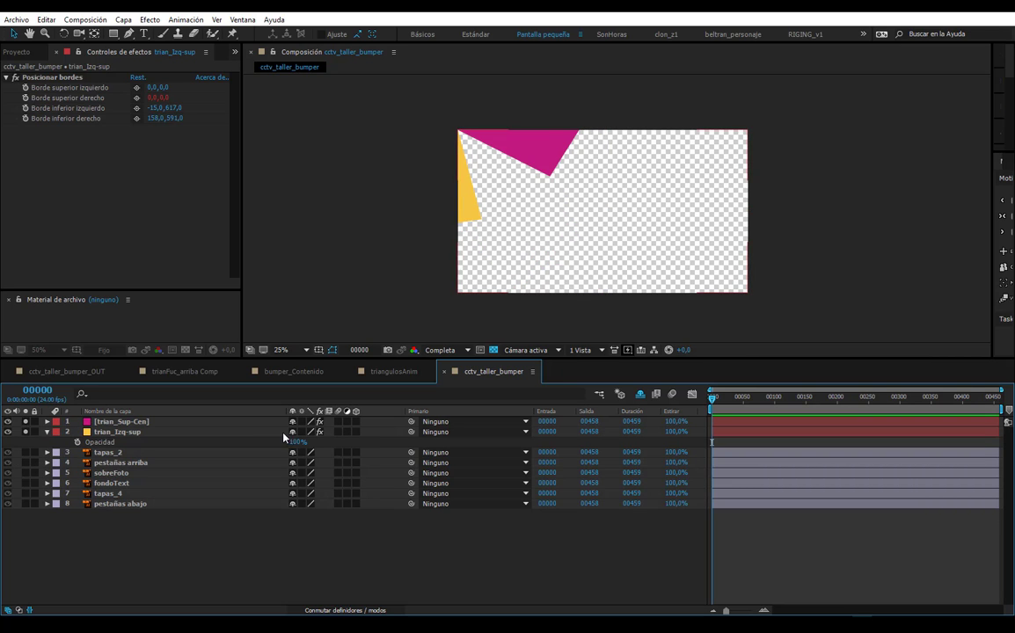
{"action": "left_click", "coordinate": [116, 441]}
{"action": "left_click", "coordinate": [117, 431]}
{"action": "mouse_move", "coordinate": [151, 107]}
{"action": "left_mouse_down"}
{"action": "mouse_move", "coordinate": [300, 107]}
{"action": "mouse_move", "coordinate": [107, 107]}
{"action": "left_mouse_up"}
{"action": "key", "text": "ctrl+z"}
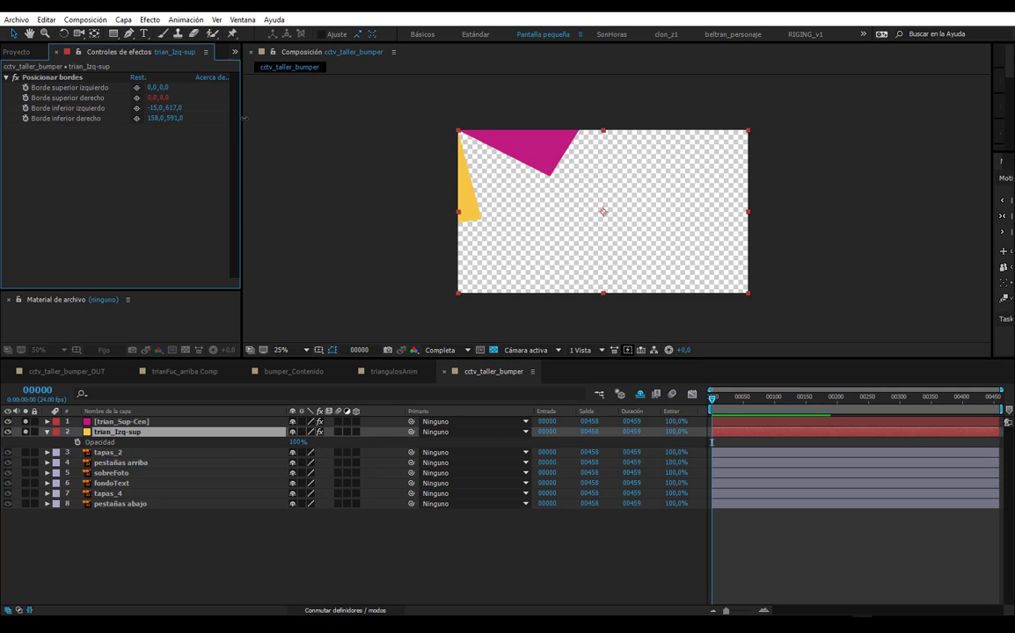
{"action": "key", "text": "ctrl+z"}
{"action": "key", "text": "ctrl+z"}
- Show source names, test and undo a trian_Sup-Cen corner move, and un-solo layers 1–2
{"action": "left_click", "coordinate": [105, 411]}
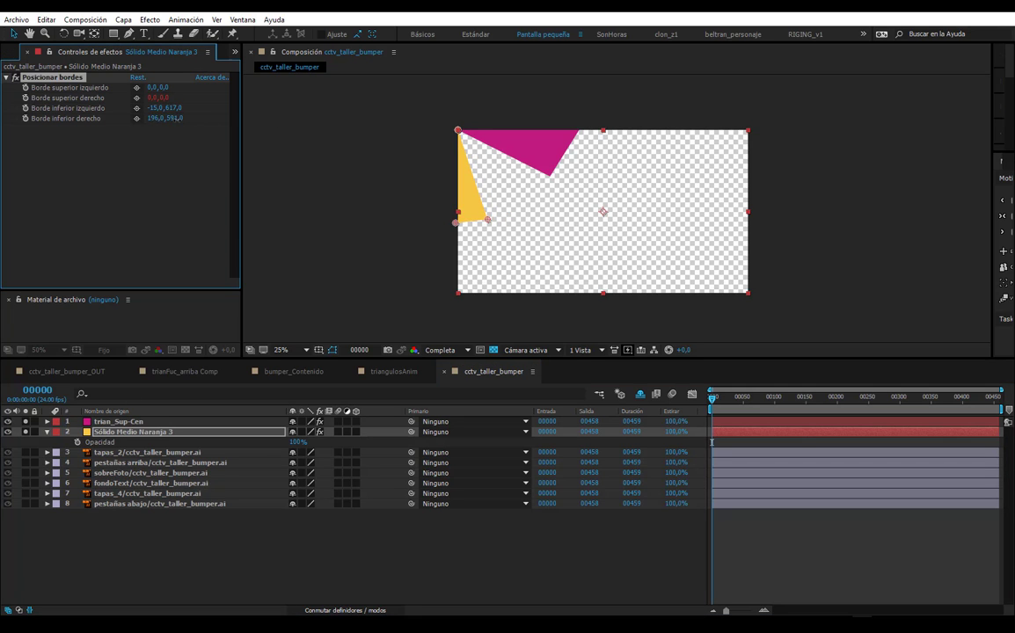
{"action": "left_click", "coordinate": [136, 423]}
{"action": "left_click_drag", "start_coordinate": [155, 107], "coordinate": [41, 113]}
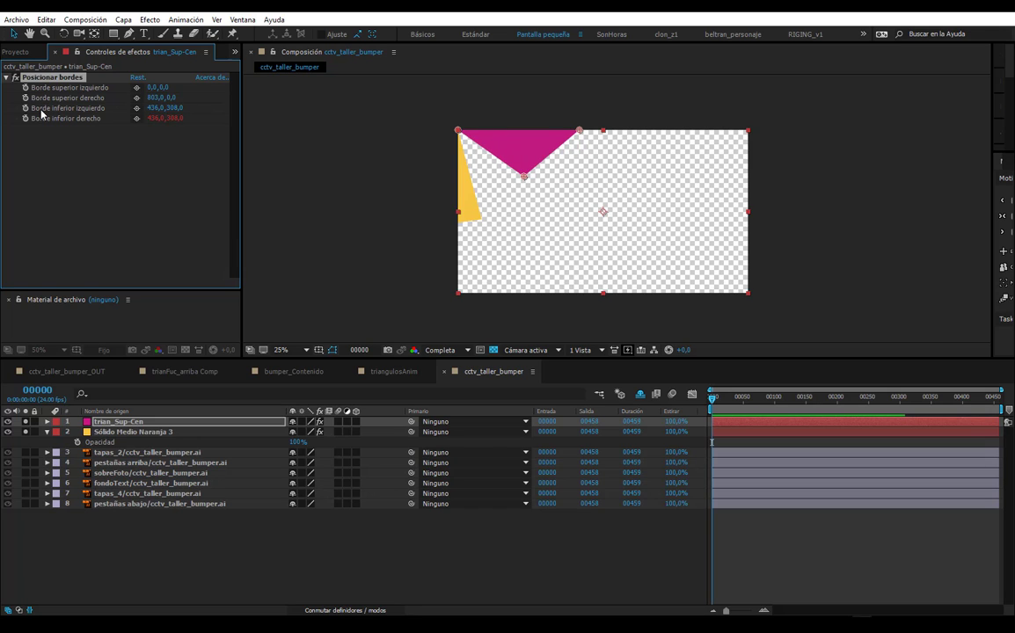
{"action": "key", "text": "ctrl+z"}
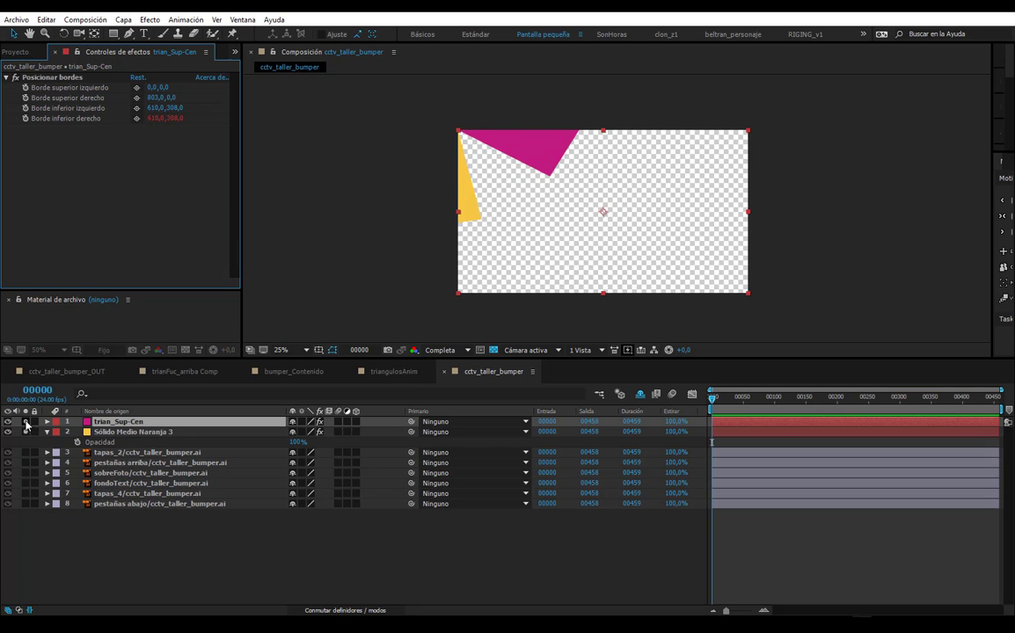
{"action": "left_click_drag", "start_coordinate": [24, 432], "coordinate": [24, 421]}
{"action": "left_click", "coordinate": [117, 453]}
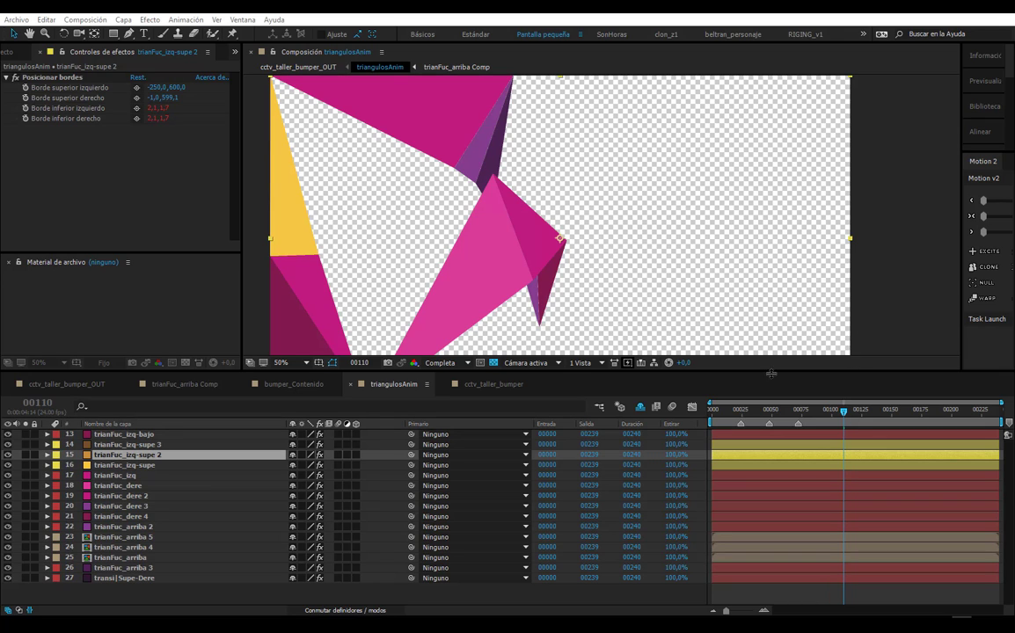
- Scrub back to frame 00101 and select the trianFuc_izq-bajo through trianFuc_arriba layers
{"action": "left_click_drag", "start_coordinate": [754, 412], "coordinate": [870, 411]}
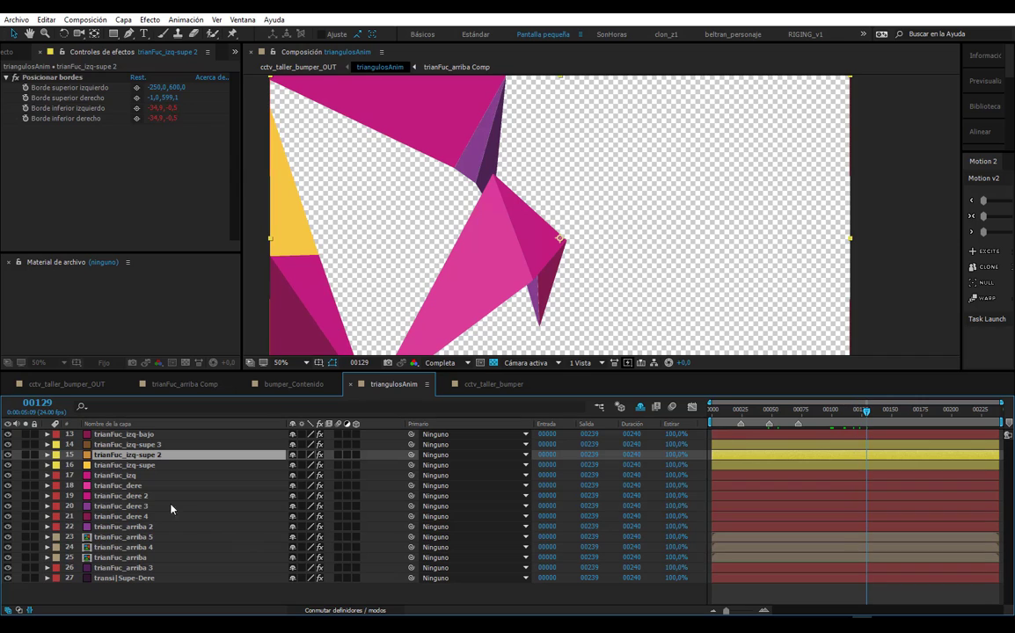
{"action": "left_click", "coordinate": [112, 437]}
{"action": "left_click", "coordinate": [119, 525], "text": "shift"}
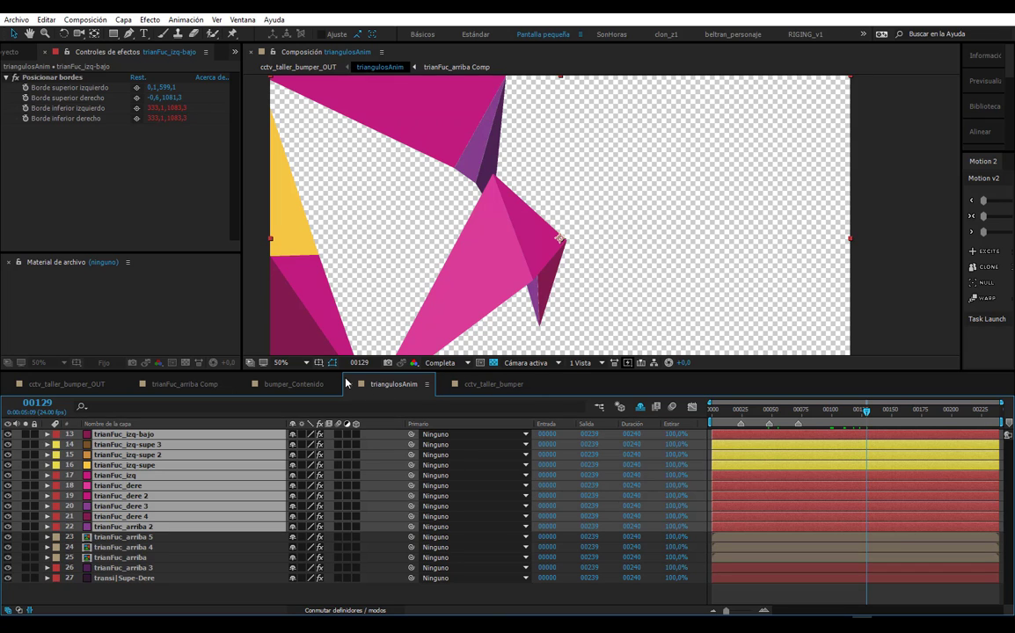
{"action": "left_click", "coordinate": [119, 557]}
{"action": "left_click_drag", "start_coordinate": [525, 271], "coordinate": [552, 231]}
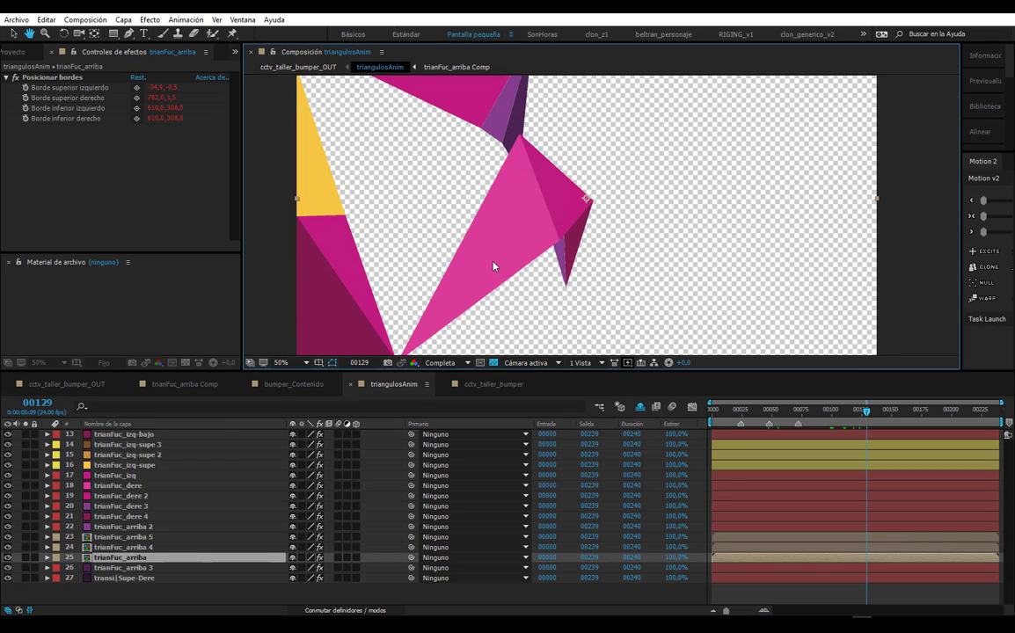
{"action": "left_click_drag", "start_coordinate": [416, 214], "coordinate": [396, 252]}
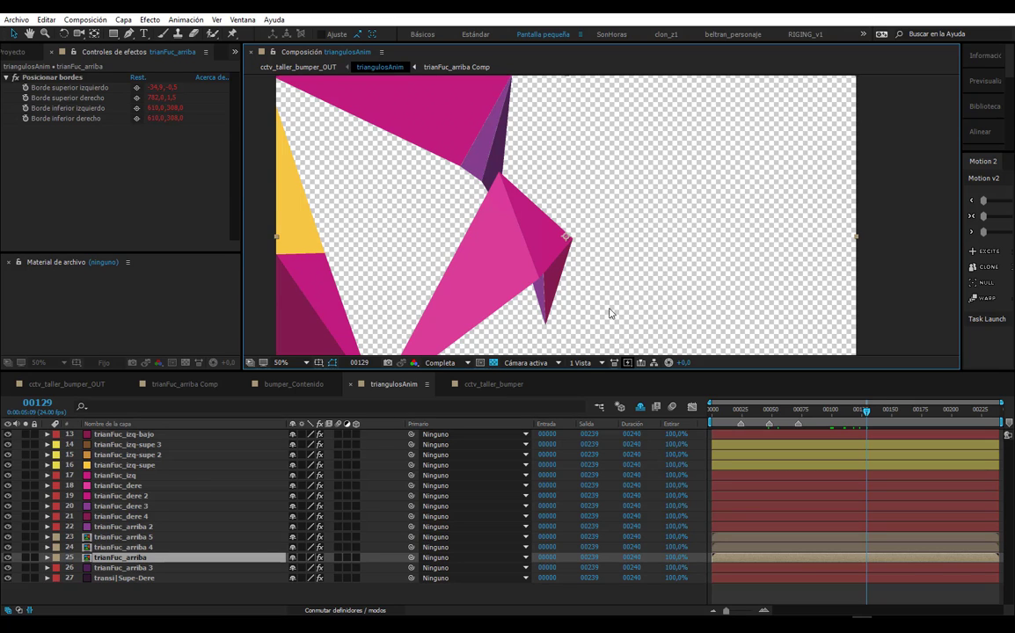
- Zoom in on the upper triangle pieces and flip the Shy master switch to show CONTROL layers
{"action": "left_click", "coordinate": [189, 434]}
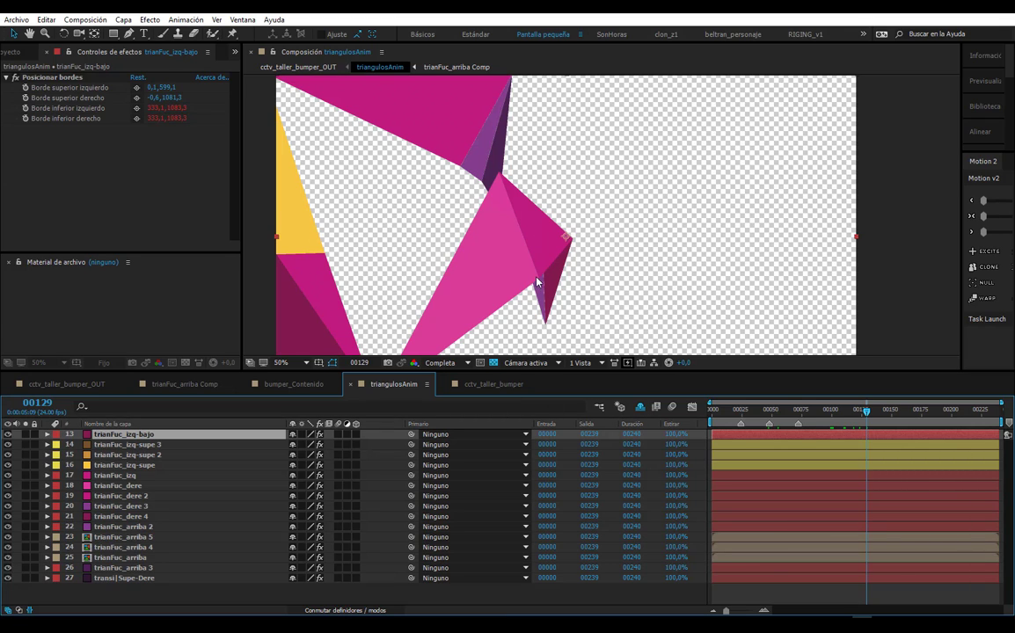
{"action": "scroll", "coordinate": [538, 283], "scroll_direction": "up", "scroll_amount": 2}
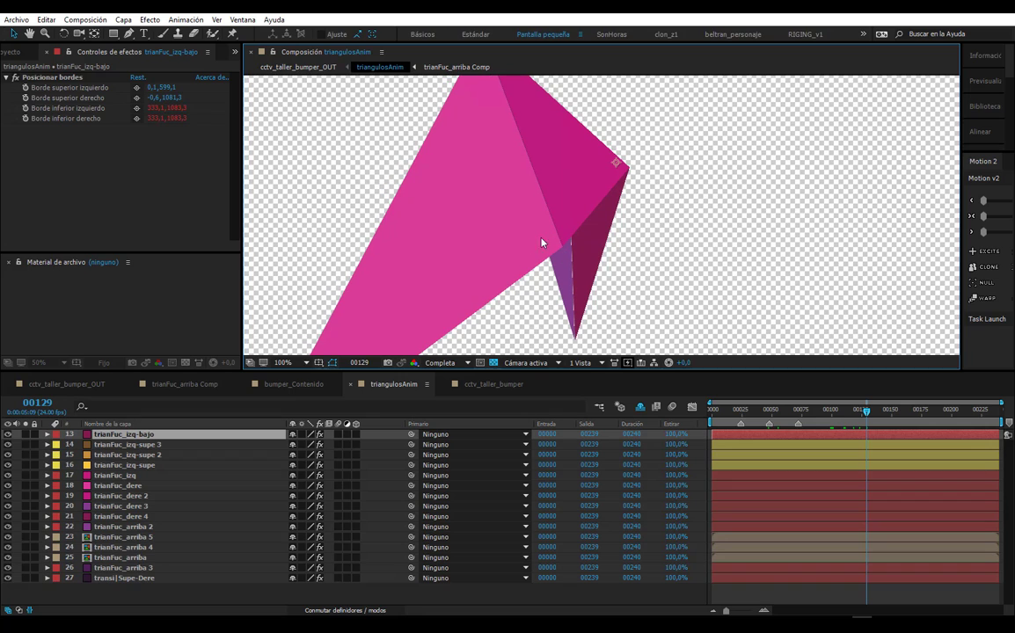
{"action": "mouse_move", "coordinate": [530, 186]}
{"action": "left_mouse_down"}
{"action": "mouse_move", "coordinate": [560, 261]}
{"action": "mouse_move", "coordinate": [526, 200]}
{"action": "left_mouse_up"}
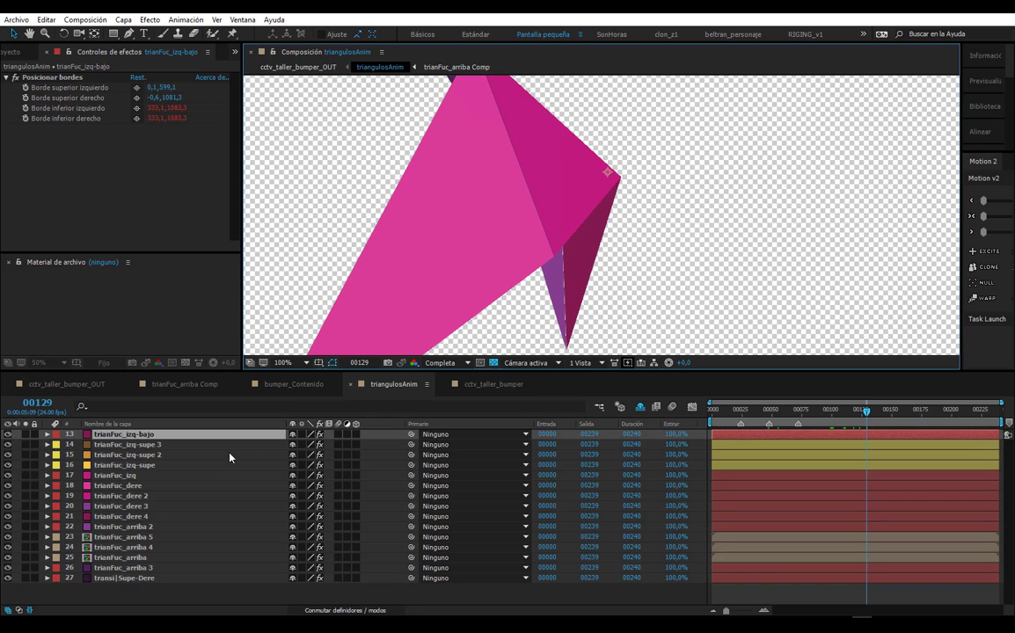
{"action": "left_click", "coordinate": [640, 406]}
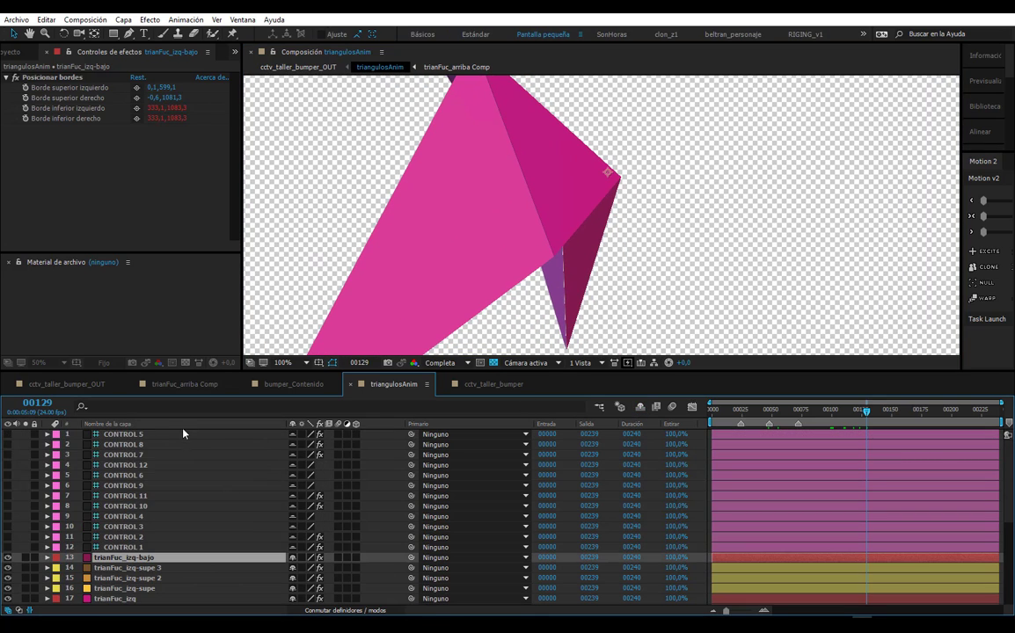
- Make the twelve CONTROL nulls visible and nudge CONTROL 9 to reshape the pink triangles
{"action": "left_click", "coordinate": [123, 436]}
{"action": "left_click", "coordinate": [118, 546], "text": "shift"}
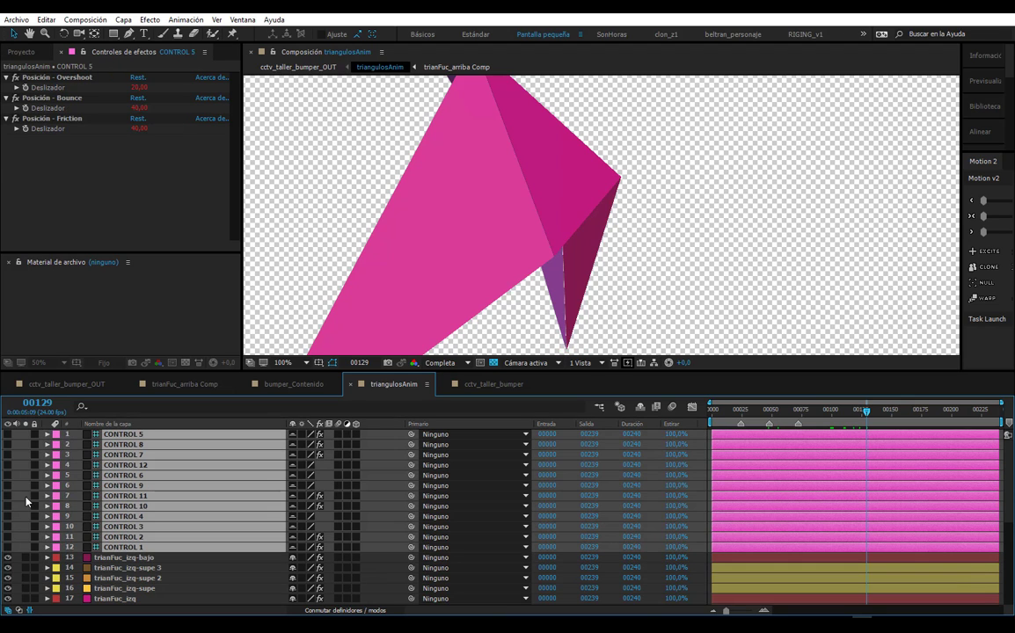
{"action": "left_click_drag", "start_coordinate": [10, 434], "coordinate": [11, 547]}
{"action": "left_click", "coordinate": [589, 266]}
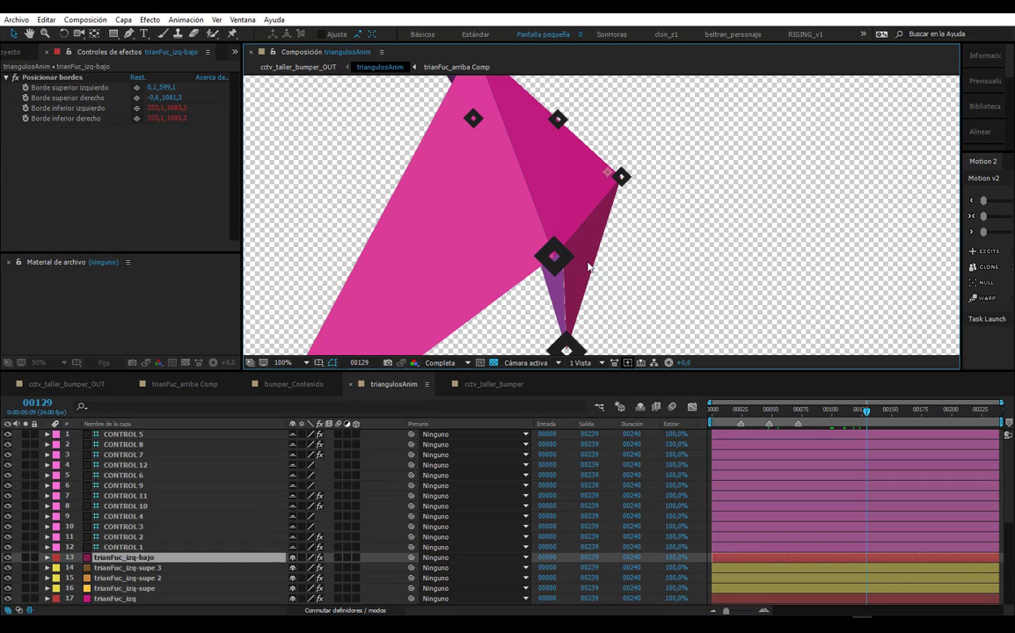
{"action": "left_click", "coordinate": [123, 475]}
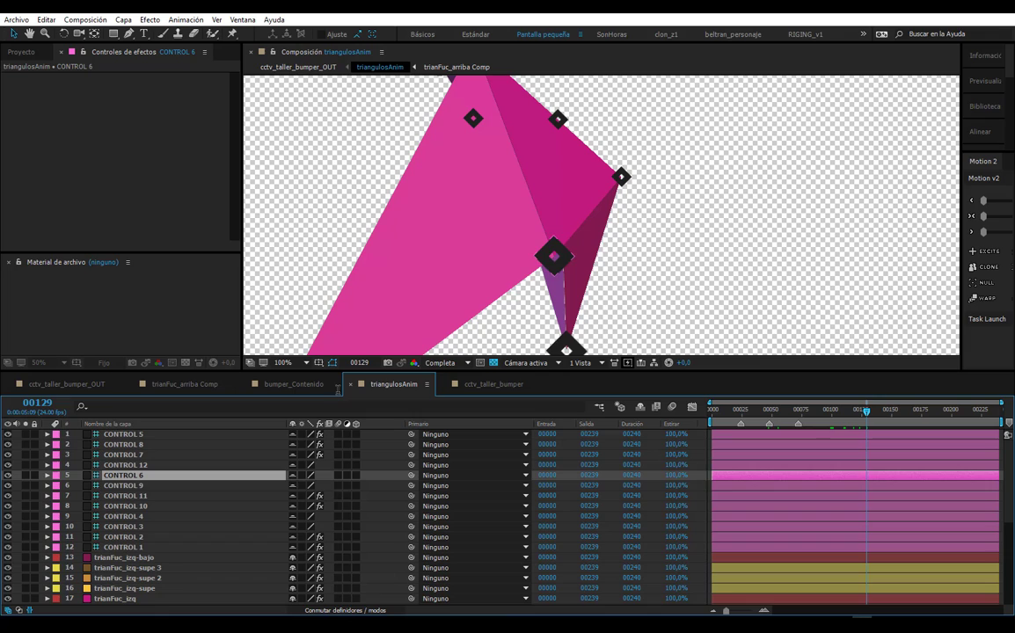
{"action": "left_click", "coordinate": [553, 256]}
{"action": "mouse_move", "coordinate": [554, 268]}
{"action": "left_mouse_down"}
{"action": "mouse_move", "coordinate": [664, 249]}
{"action": "mouse_move", "coordinate": [545, 257]}
{"action": "mouse_move", "coordinate": [554, 256]}
{"action": "left_mouse_up"}
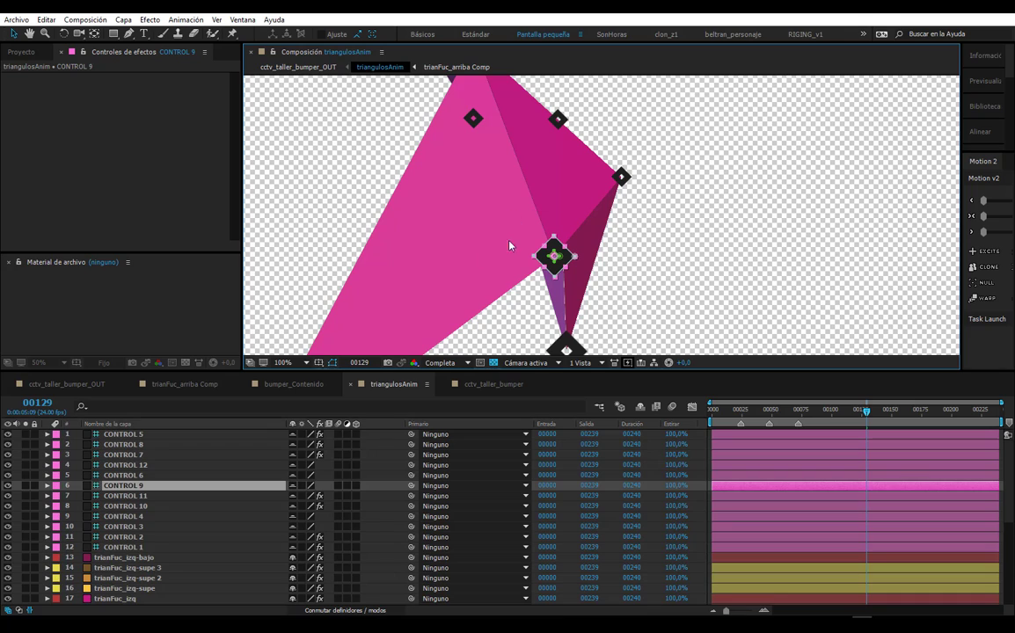
- Reveal trianFuc_dere's corner expressions and inspect the top-left corner's CONTROL 3 reference
{"action": "scroll", "coordinate": [170, 522], "scroll_direction": "down", "scroll_amount": 3}
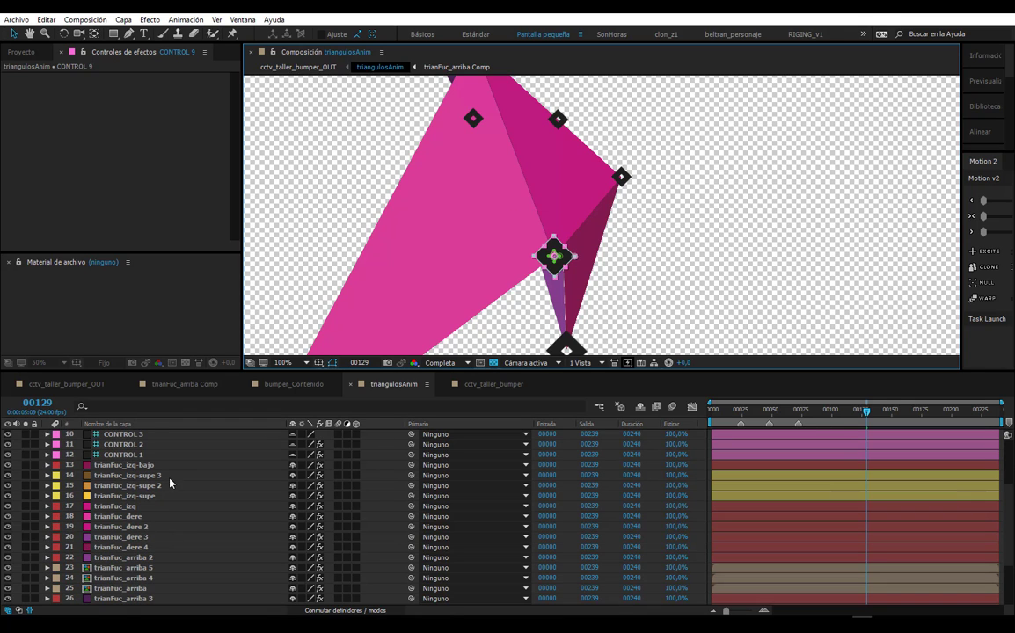
{"action": "left_click", "coordinate": [135, 517]}
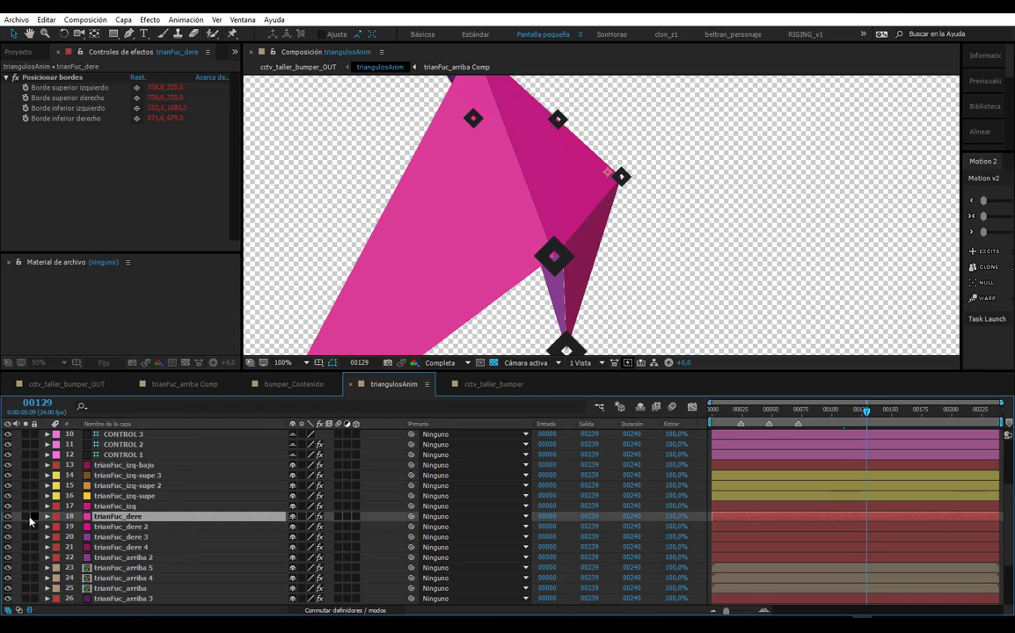
{"action": "left_click", "coordinate": [8, 517]}
{"action": "left_click", "coordinate": [8, 517]}
{"action": "key", "text": "e"}
{"action": "key", "text": "e"}
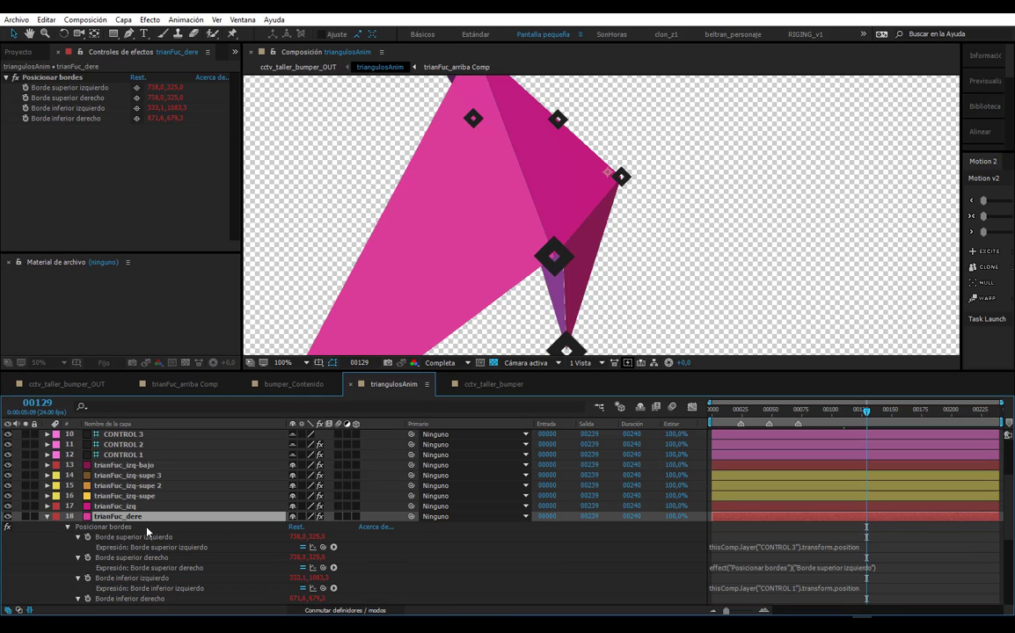
{"action": "scroll", "coordinate": [138, 563], "scroll_direction": "down", "scroll_amount": 2}
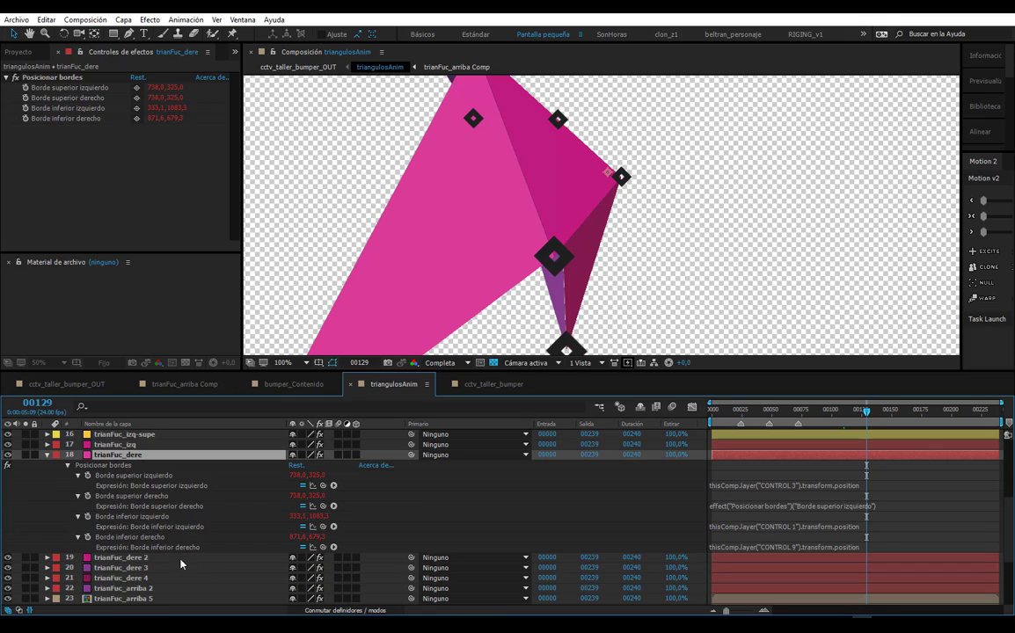
{"action": "left_click", "coordinate": [757, 507]}
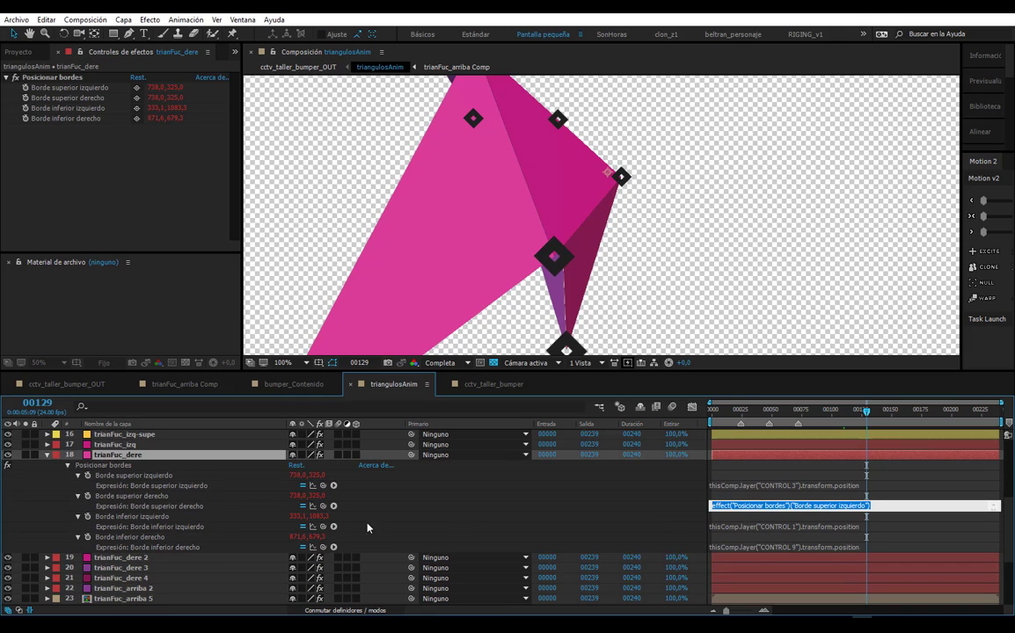
{"action": "left_click", "coordinate": [132, 477]}
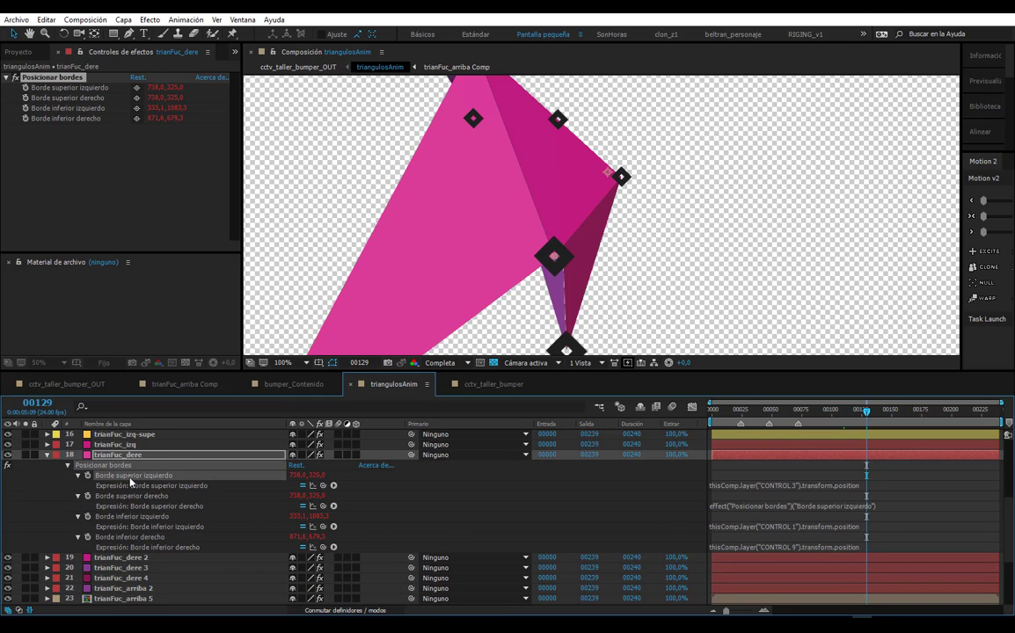
{"action": "left_click", "coordinate": [734, 485]}
{"action": "left_click", "coordinate": [769, 485]}
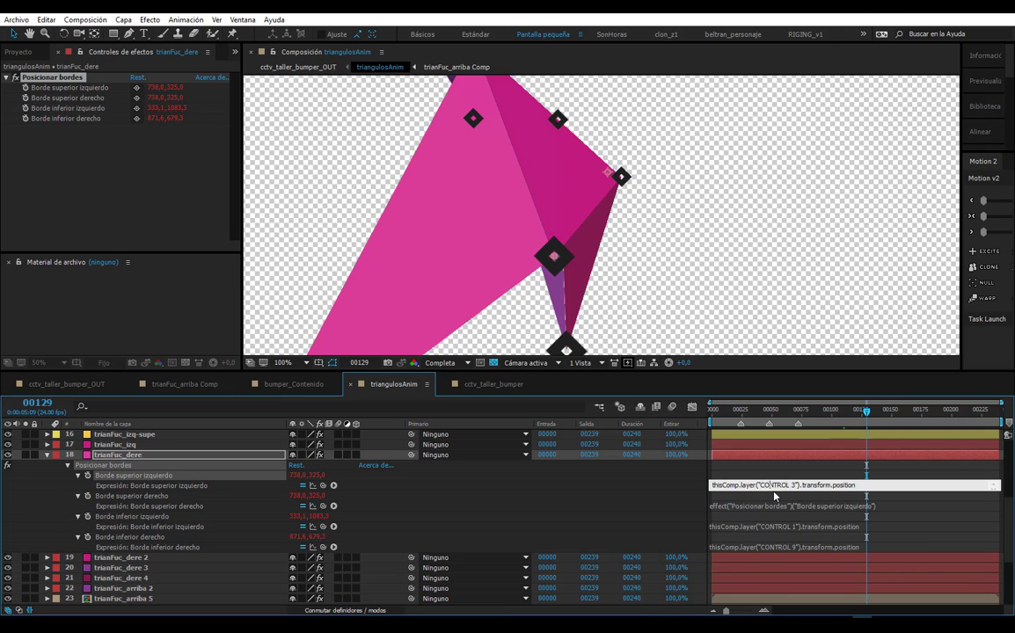
{"action": "scroll", "coordinate": [356, 489], "scroll_direction": "up", "scroll_amount": 3}
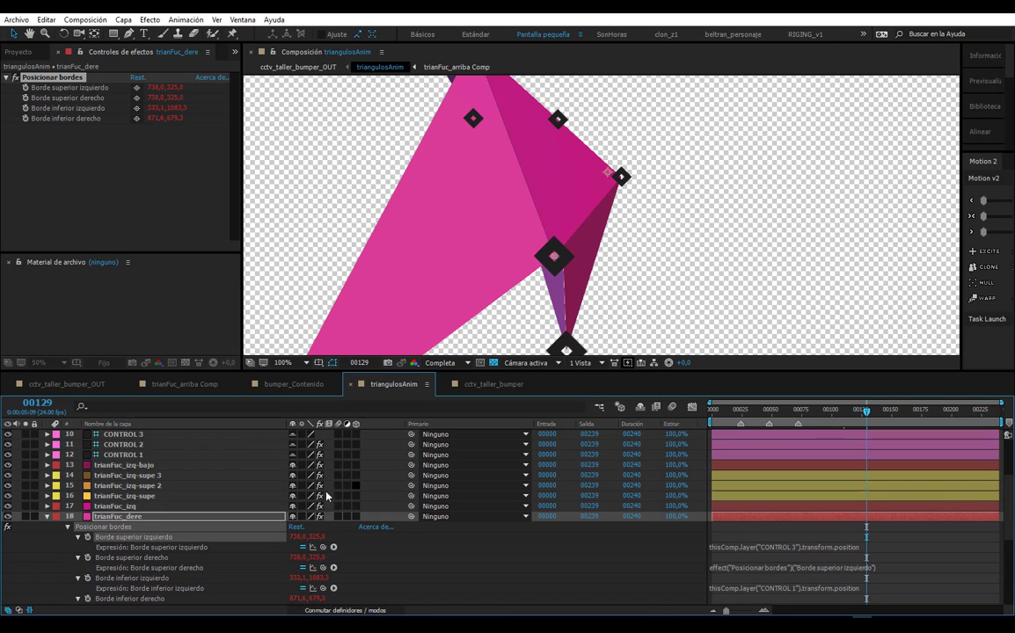
- Check the CONTROL 3, CONTROL 9 and CONTROL 1 nulls against the triangle corners
{"action": "left_click", "coordinate": [113, 435]}
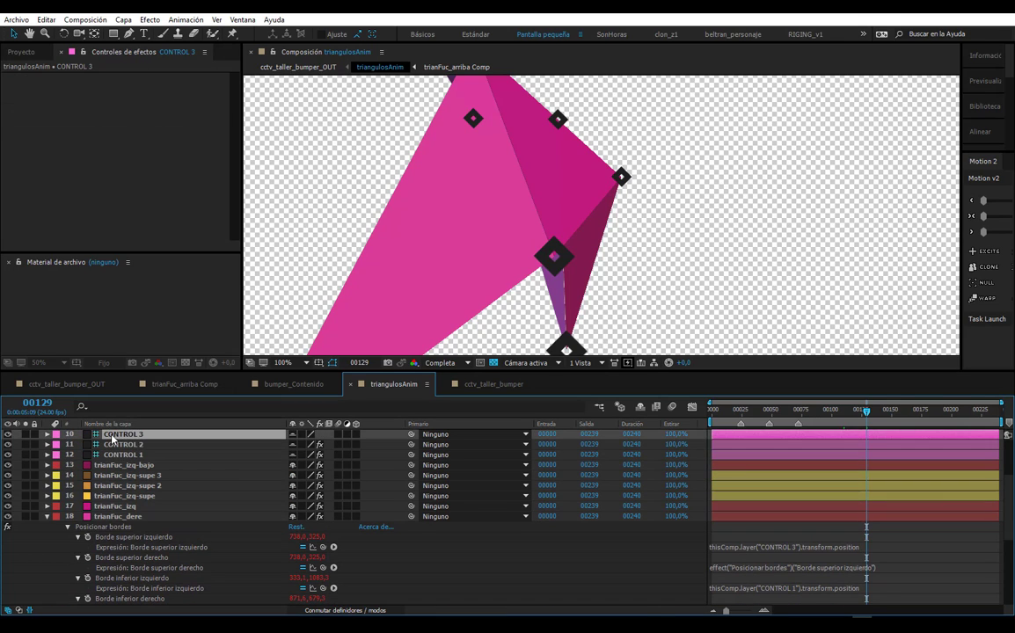
{"action": "left_click", "coordinate": [546, 260]}
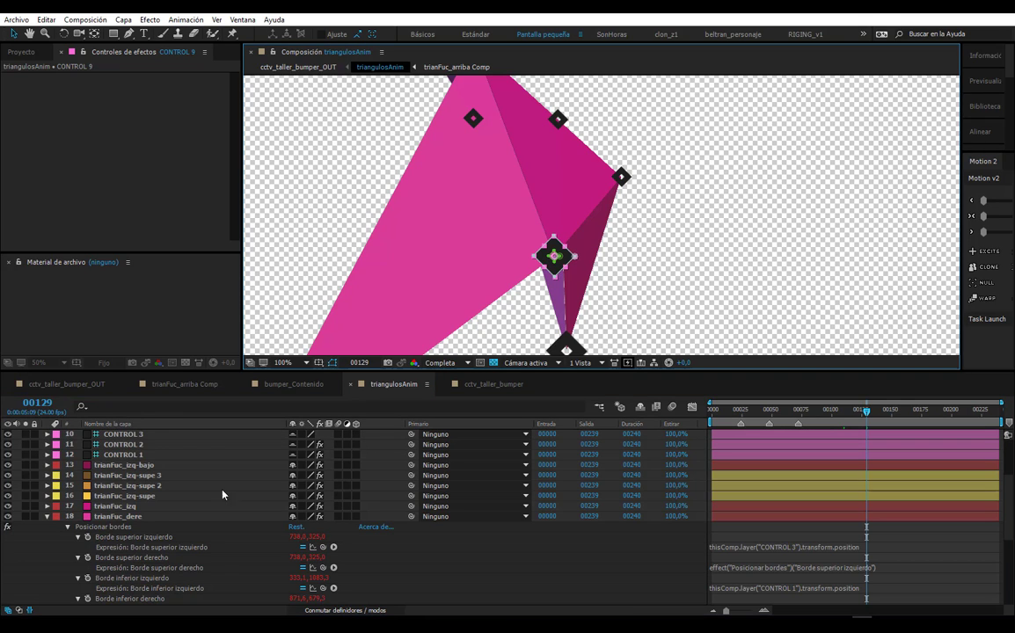
{"action": "scroll", "coordinate": [180, 502], "scroll_direction": "up", "scroll_amount": 5}
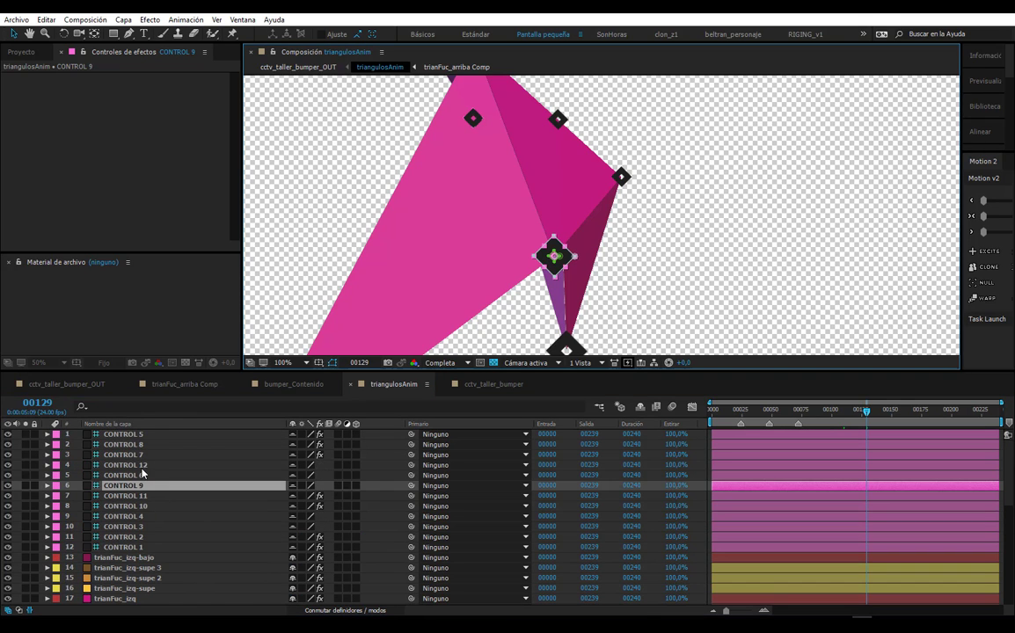
{"action": "left_click", "coordinate": [123, 547]}
{"action": "left_click", "coordinate": [137, 526]}
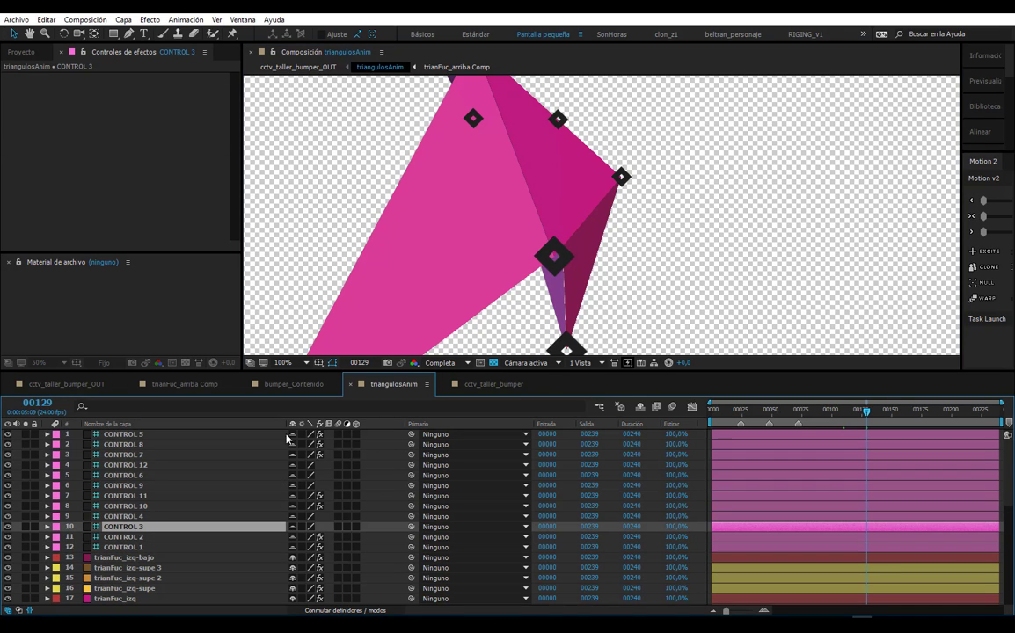
{"action": "left_click", "coordinate": [553, 256]}
- Inspect trianFuc_dere's bottom-right corner expression referencing CONTROL 9
{"action": "key", "text": "e"}
{"action": "key", "text": "e"}
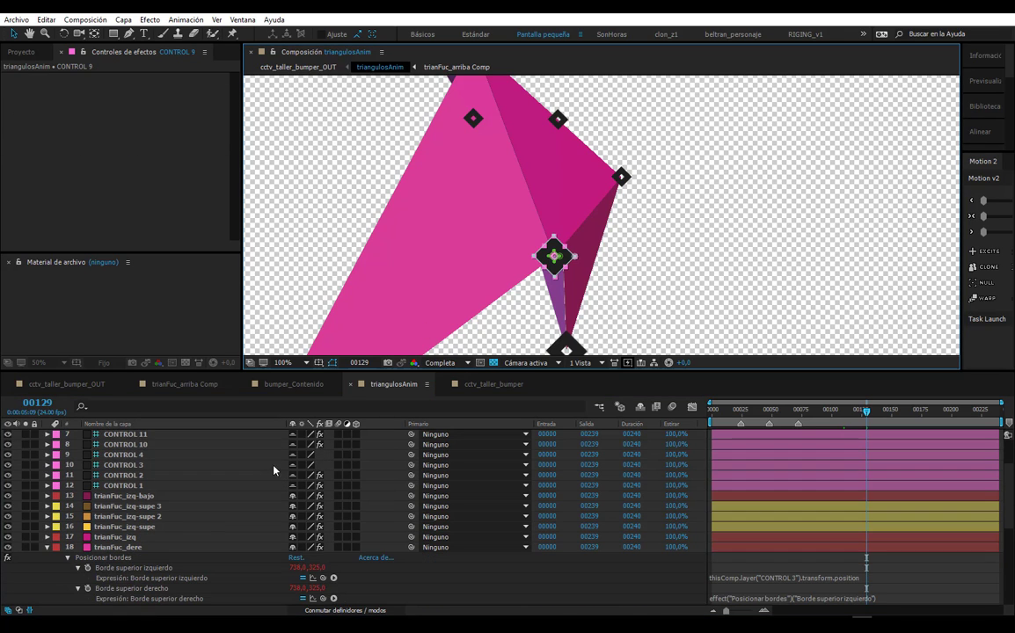
{"action": "scroll", "coordinate": [117, 576], "scroll_direction": "down", "scroll_amount": 2}
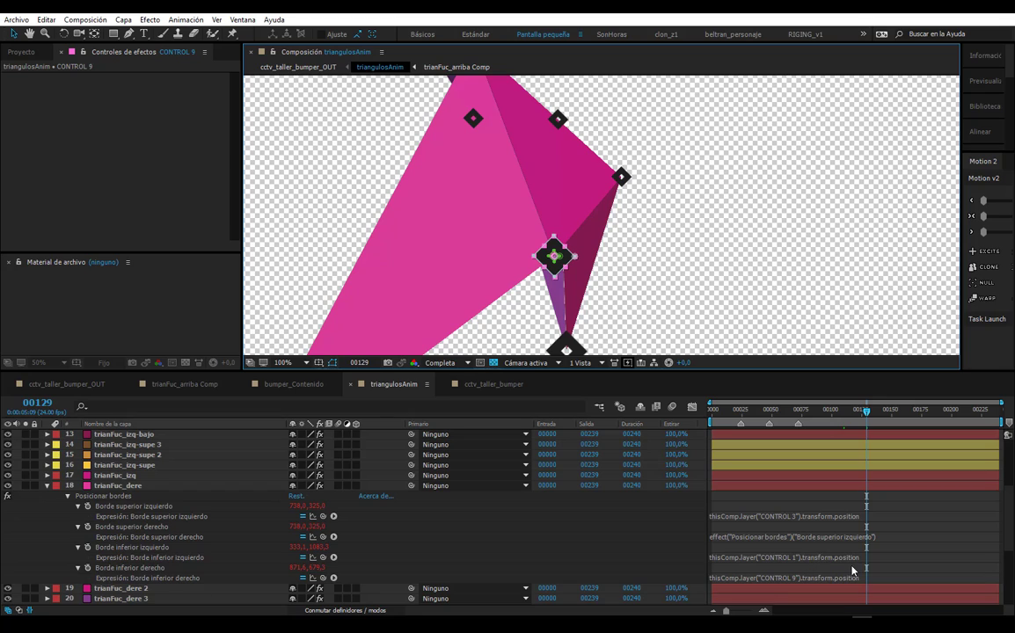
{"action": "left_click", "coordinate": [815, 578]}
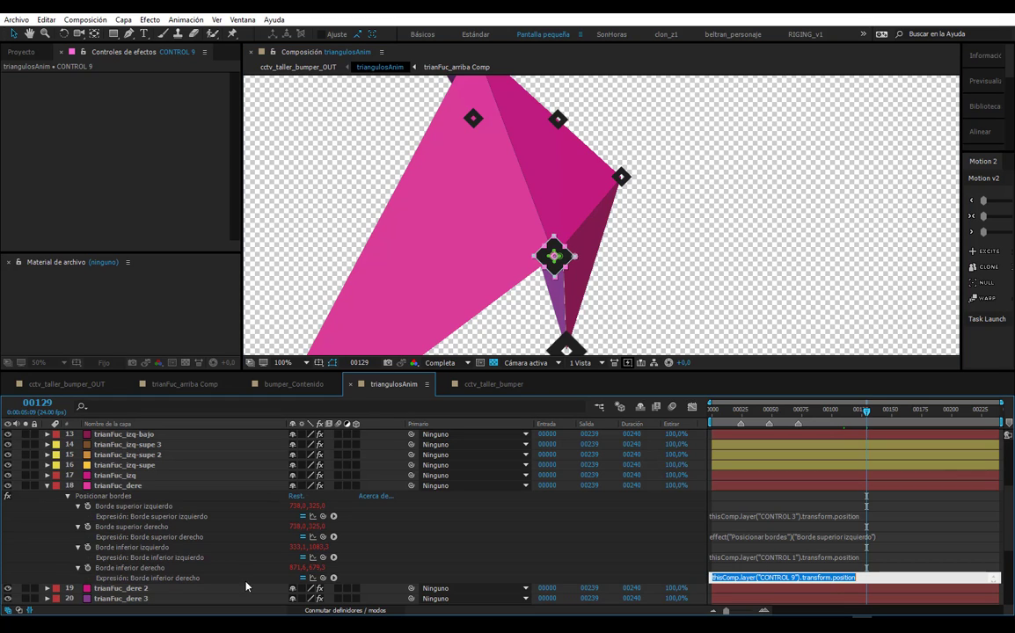
{"action": "left_click", "coordinate": [167, 568]}
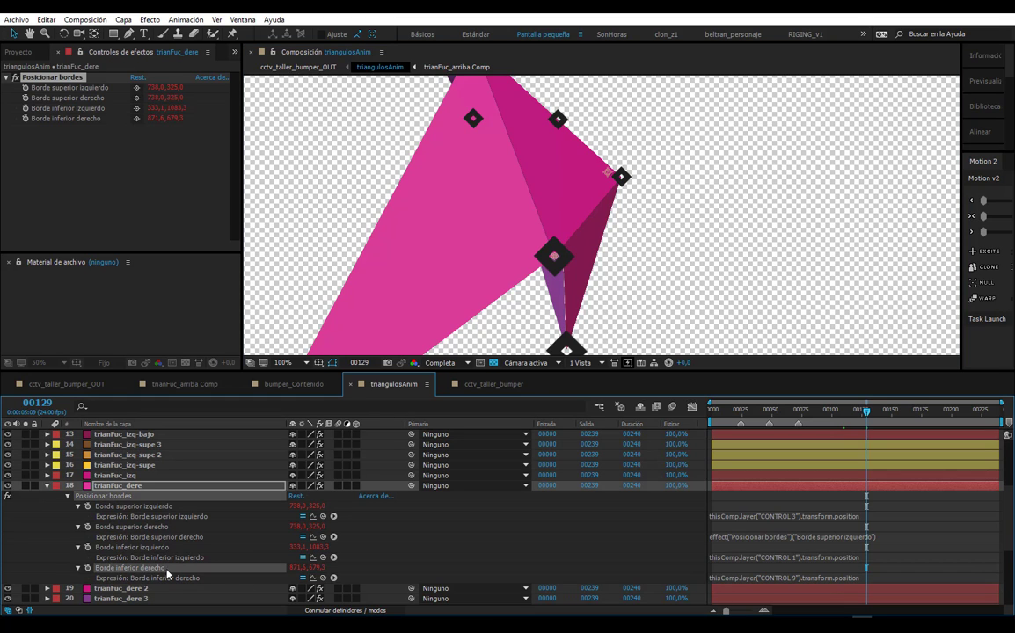
{"action": "left_click", "coordinate": [764, 578]}
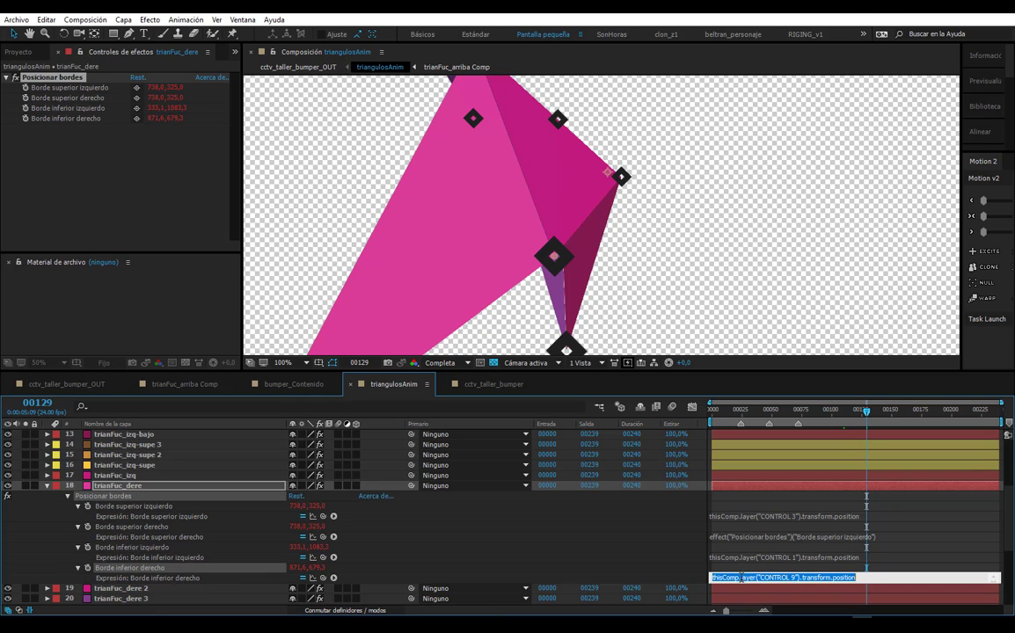
{"action": "left_click", "coordinate": [789, 578]}
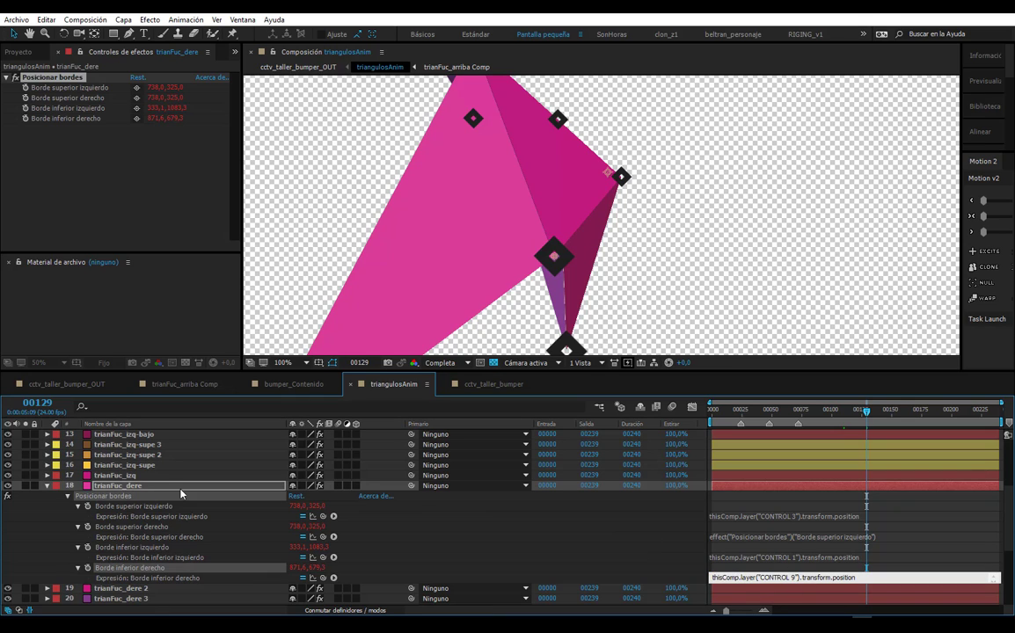
{"action": "scroll", "coordinate": [142, 471], "scroll_direction": "up", "scroll_amount": 5}
- Re-create the Borde inferior derecho expression, pick-whipped to CONTROL 9's Position
{"action": "left_click", "coordinate": [133, 485]}
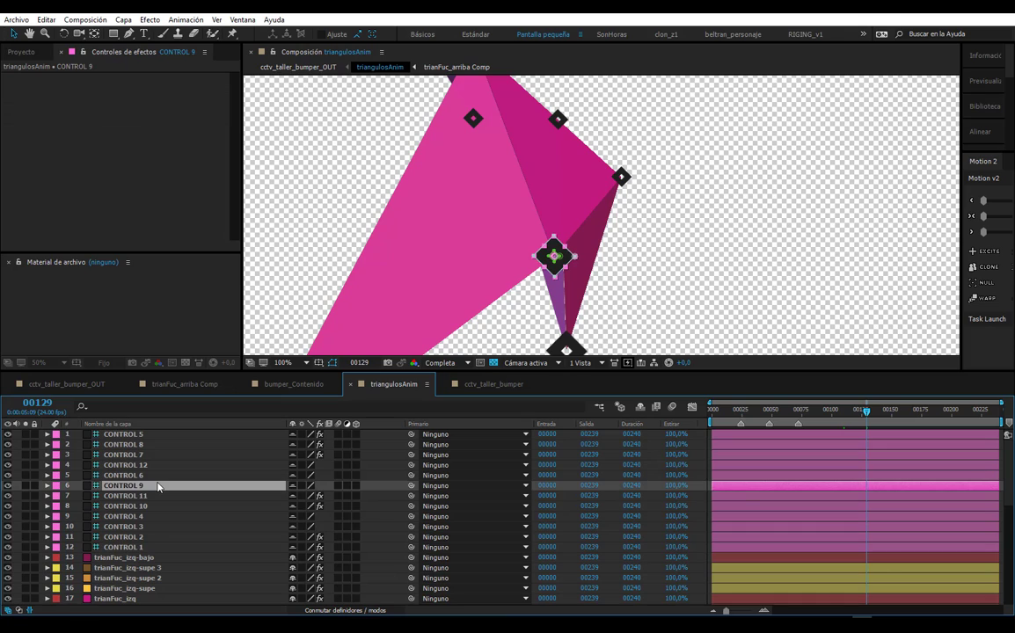
{"action": "key", "text": "p"}
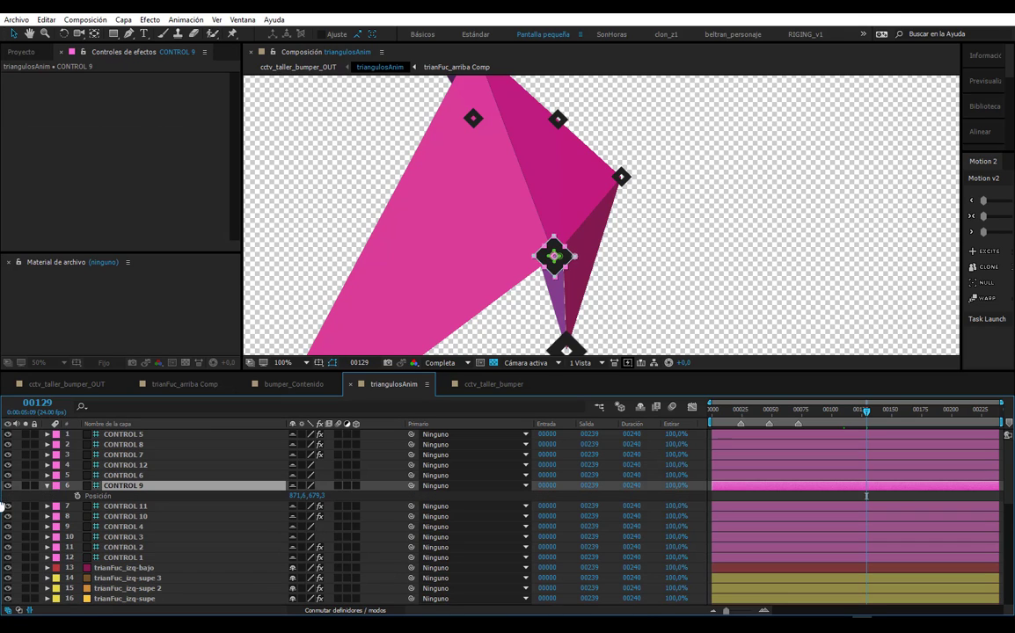
{"action": "scroll", "coordinate": [171, 471], "scroll_direction": "down", "scroll_amount": 2}
{"action": "scroll", "coordinate": [159, 492], "scroll_direction": "down", "scroll_amount": 3}
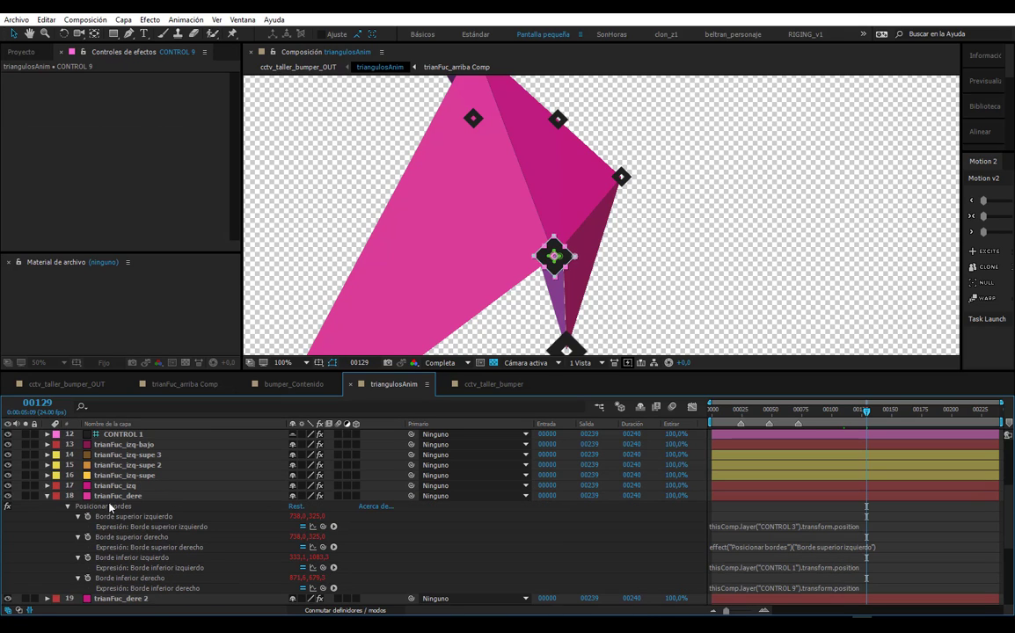
{"action": "left_click", "coordinate": [117, 496]}
{"action": "left_click", "coordinate": [127, 577]}
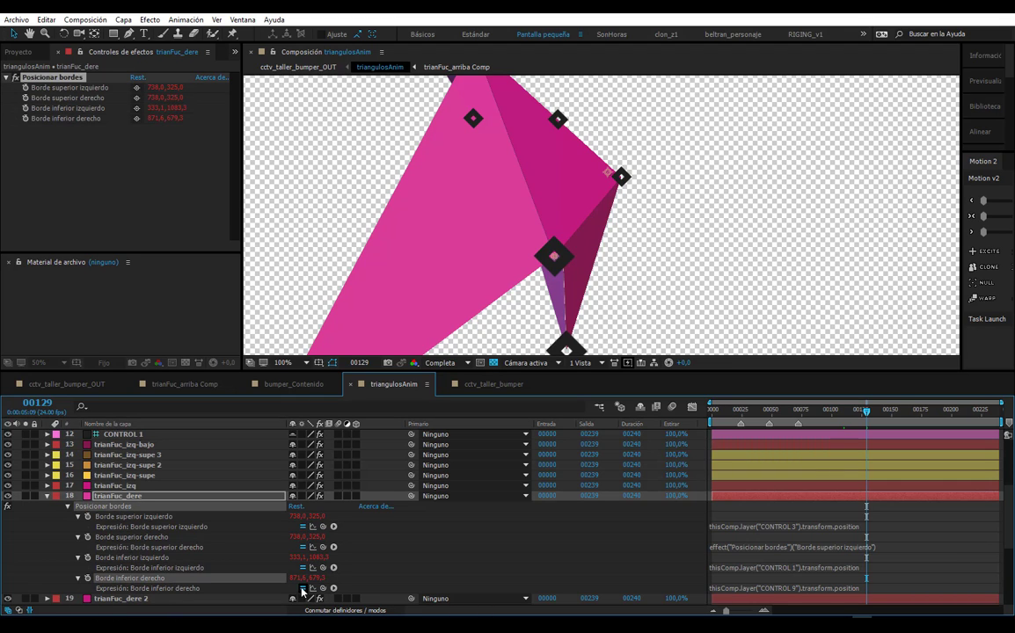
{"action": "left_click", "coordinate": [88, 578], "text": "alt"}
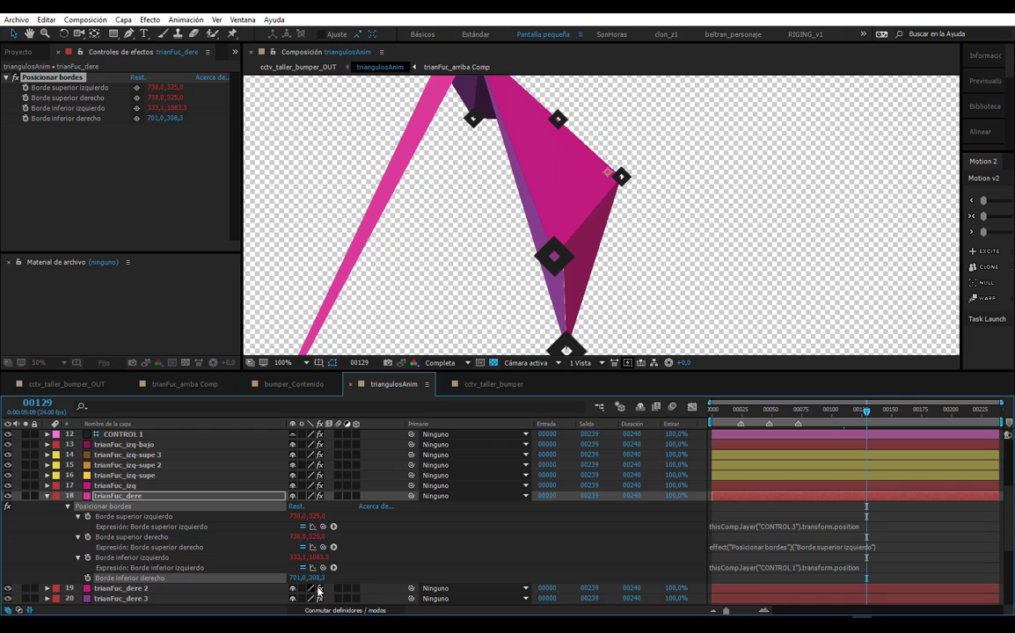
{"action": "left_click", "coordinate": [88, 578], "text": "alt"}
{"action": "mouse_move", "coordinate": [323, 587]}
{"action": "left_mouse_down"}
{"action": "mouse_move", "coordinate": [251, 460]}
{"action": "mouse_move", "coordinate": [99, 481]}
{"action": "left_mouse_up"}
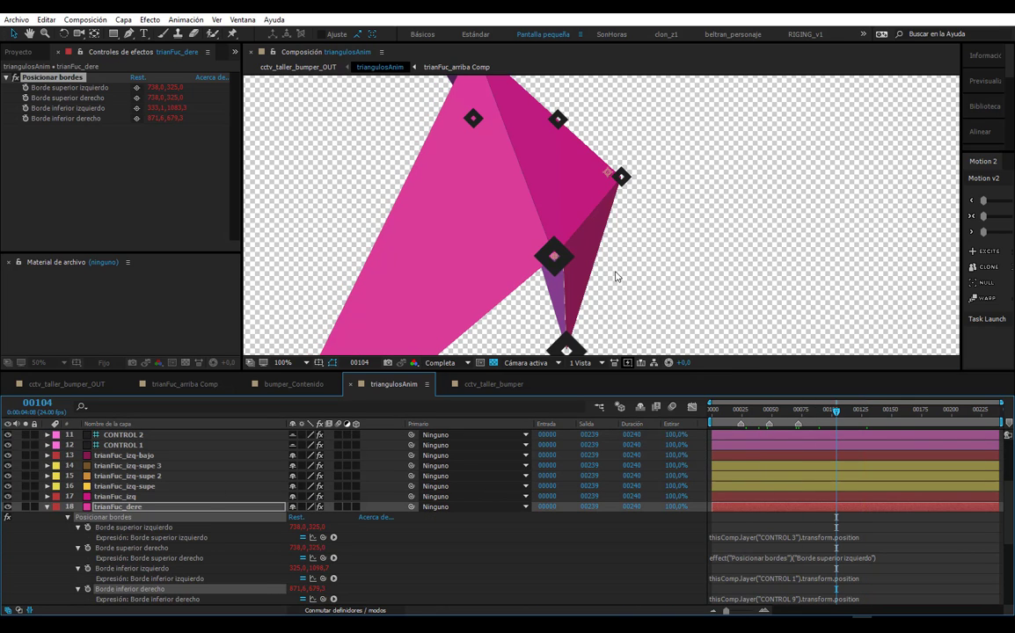
- Return the time indicator to frame 104
{"action": "key", "text": "j"}
{"action": "scroll", "coordinate": [555, 265], "scroll_direction": "down", "scroll_amount": 3}
{"action": "scroll", "coordinate": [537, 276], "scroll_direction": "up", "scroll_amount": 2}
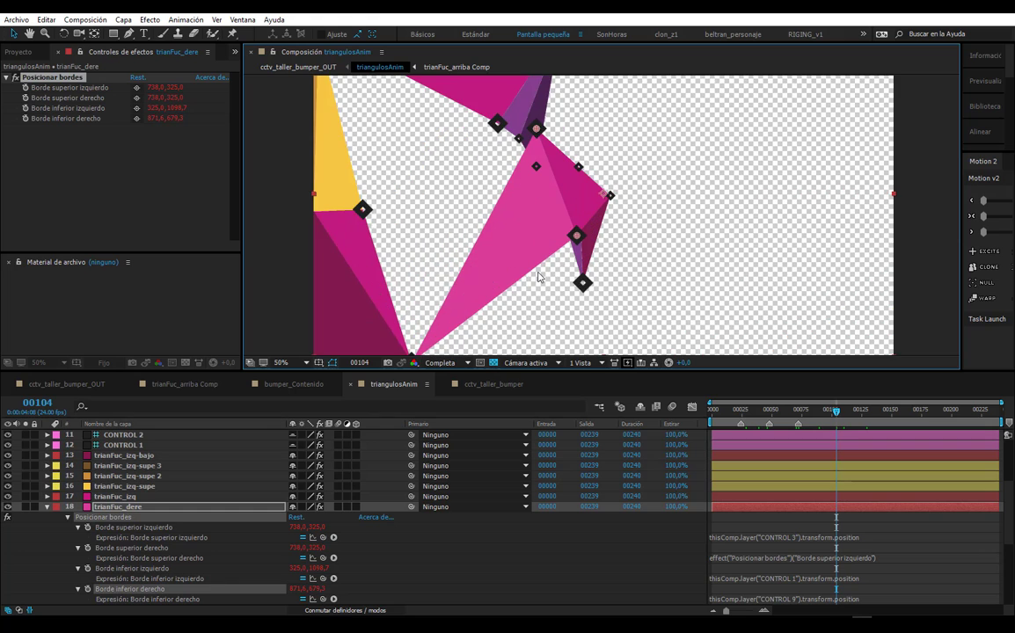
{"action": "scroll", "coordinate": [494, 290], "scroll_direction": "up", "scroll_amount": 1}
{"action": "scroll", "coordinate": [114, 457], "scroll_direction": "up", "scroll_amount": 4}
- Select CONTROL 4 and trianFuc_dere's top-left corner property in the layer list
{"action": "left_click", "coordinate": [115, 524]}
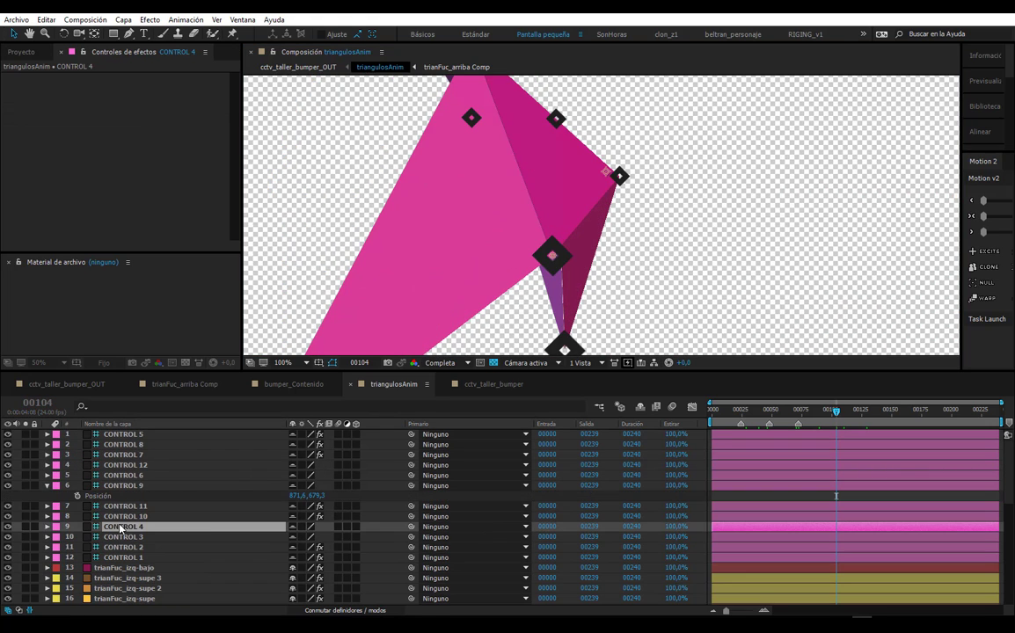
{"action": "scroll", "coordinate": [216, 490], "scroll_direction": "down", "scroll_amount": 1}
{"action": "scroll", "coordinate": [216, 490], "scroll_direction": "down", "scroll_amount": 3}
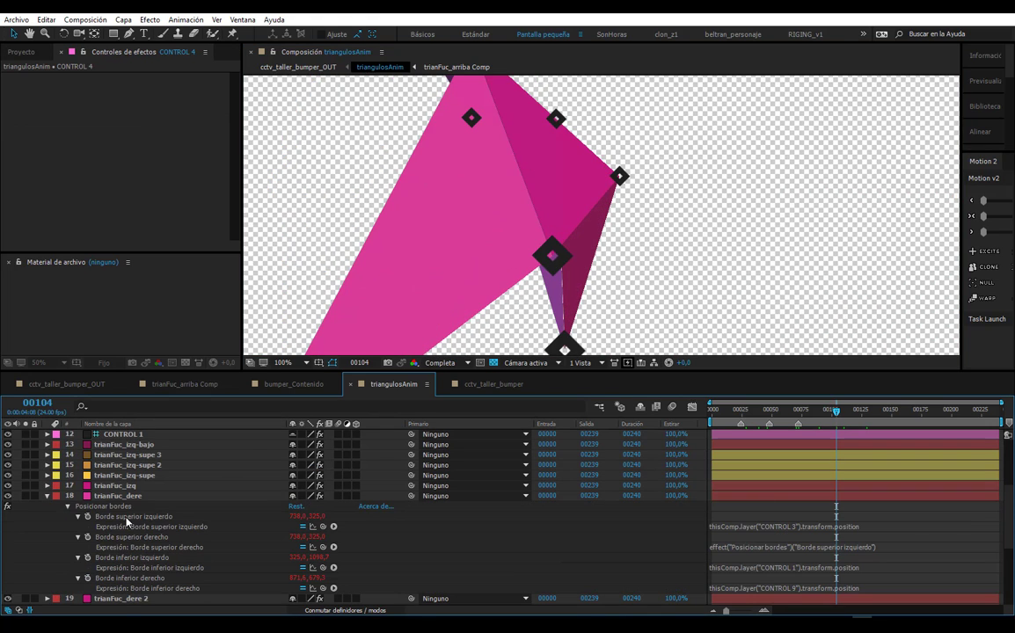
{"action": "left_click", "coordinate": [127, 519]}
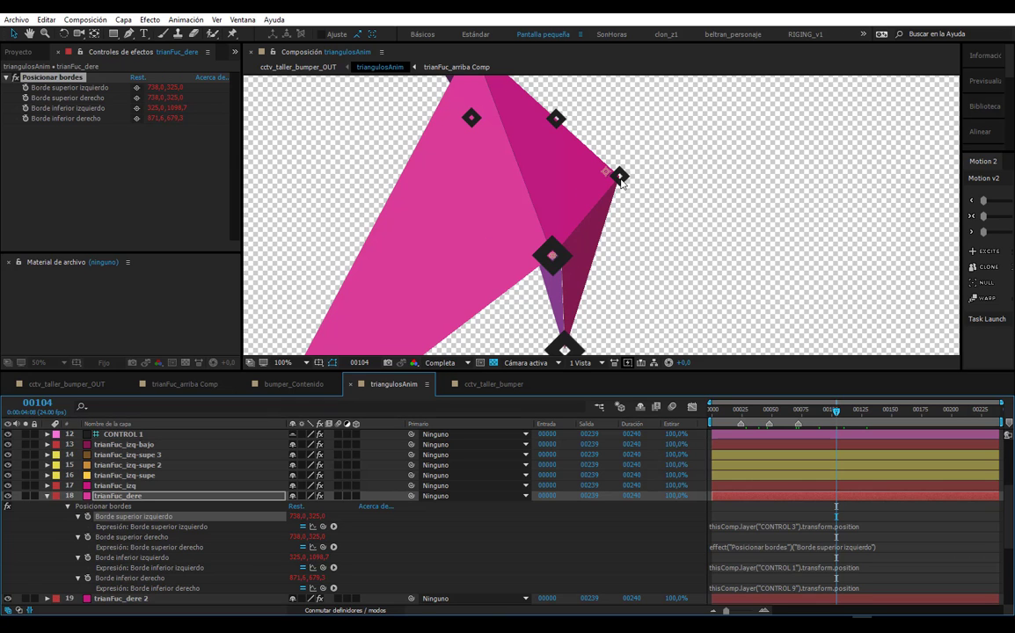
{"action": "scroll", "coordinate": [619, 178], "scroll_direction": "up", "scroll_amount": 2}
{"action": "scroll", "coordinate": [607, 238], "scroll_direction": "up", "scroll_amount": 2}
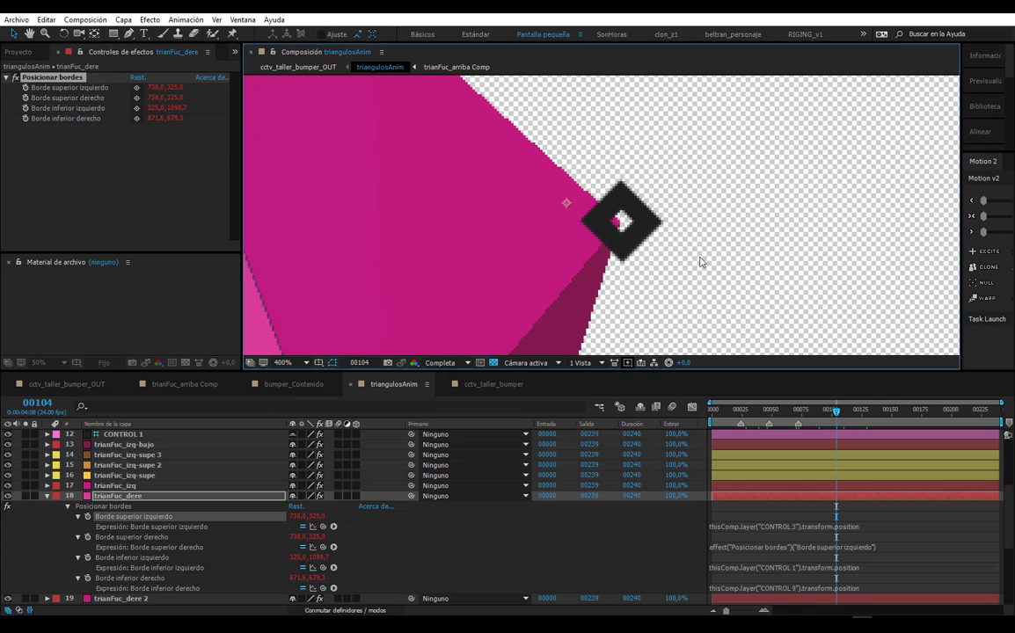
{"action": "scroll", "coordinate": [765, 250], "scroll_direction": "down", "scroll_amount": 2}
{"action": "scroll", "coordinate": [836, 247], "scroll_direction": "down", "scroll_amount": 1}
{"action": "scroll", "coordinate": [871, 230], "scroll_direction": "down", "scroll_amount": 1}
{"action": "scroll", "coordinate": [626, 217], "scroll_direction": "up", "scroll_amount": 1}
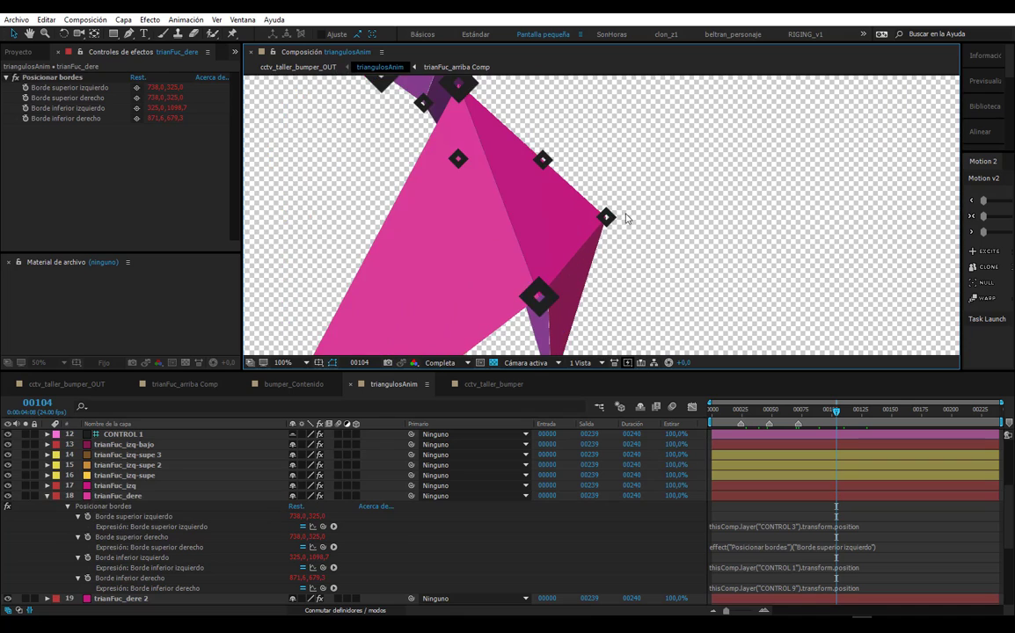
{"action": "scroll", "coordinate": [626, 218], "scroll_direction": "up", "scroll_amount": 2}
- Drag the CONTROL 8 null lower-right, select CONTROL 2, and switch to cctv_taller_bumper
{"action": "left_click", "coordinate": [611, 225]}
{"action": "scroll", "coordinate": [410, 226], "scroll_direction": "up", "scroll_amount": 1}
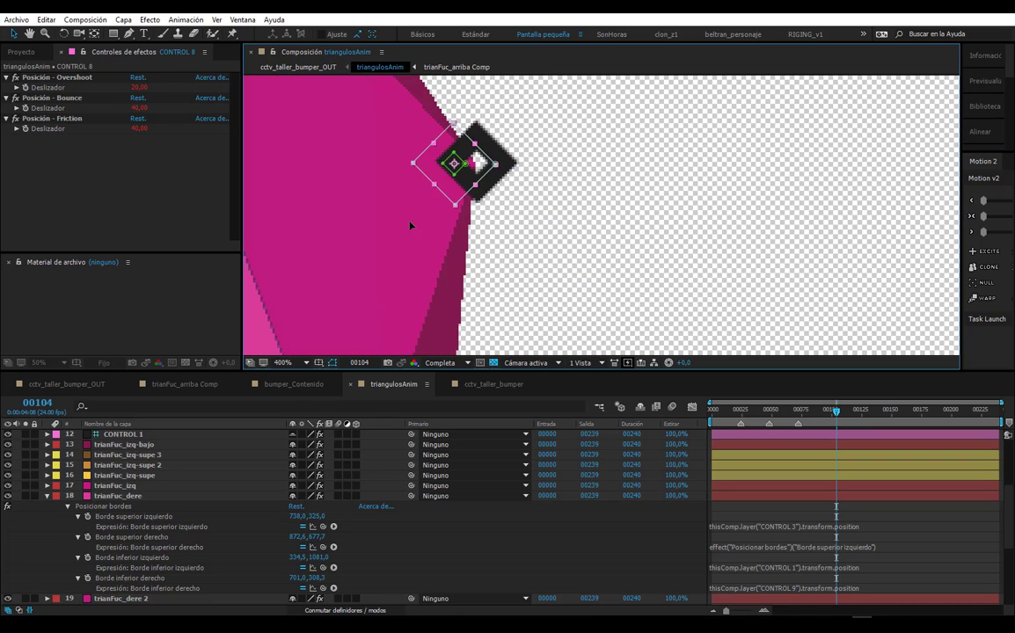
{"action": "left_click_drag", "start_coordinate": [454, 163], "coordinate": [499, 262]}
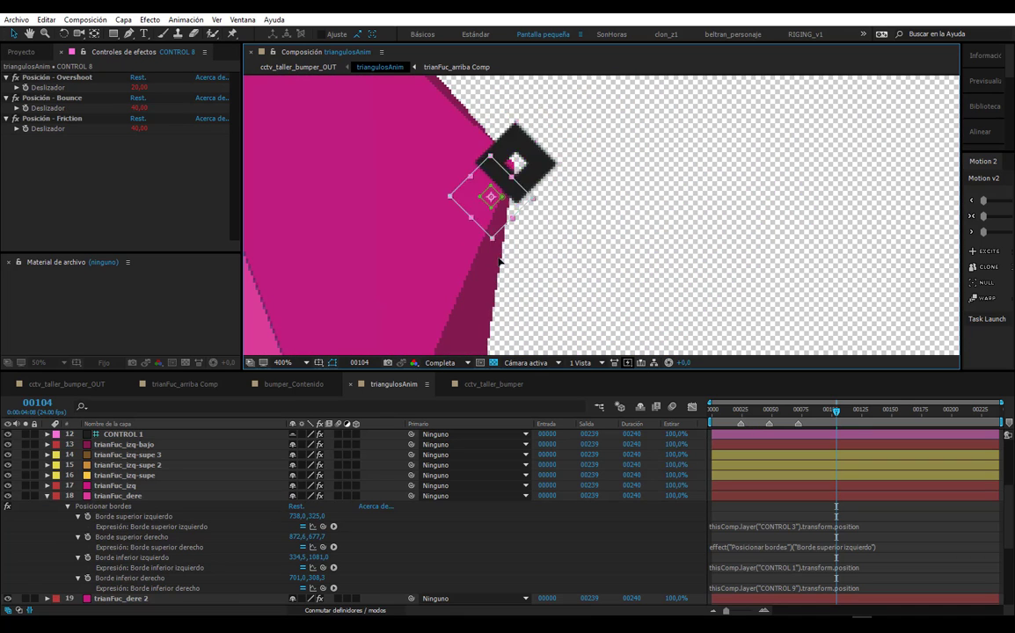
{"action": "scroll", "coordinate": [498, 261], "scroll_direction": "down", "scroll_amount": 2}
{"action": "scroll", "coordinate": [506, 229], "scroll_direction": "down", "scroll_amount": 2}
{"action": "scroll", "coordinate": [512, 202], "scroll_direction": "down", "scroll_amount": 2}
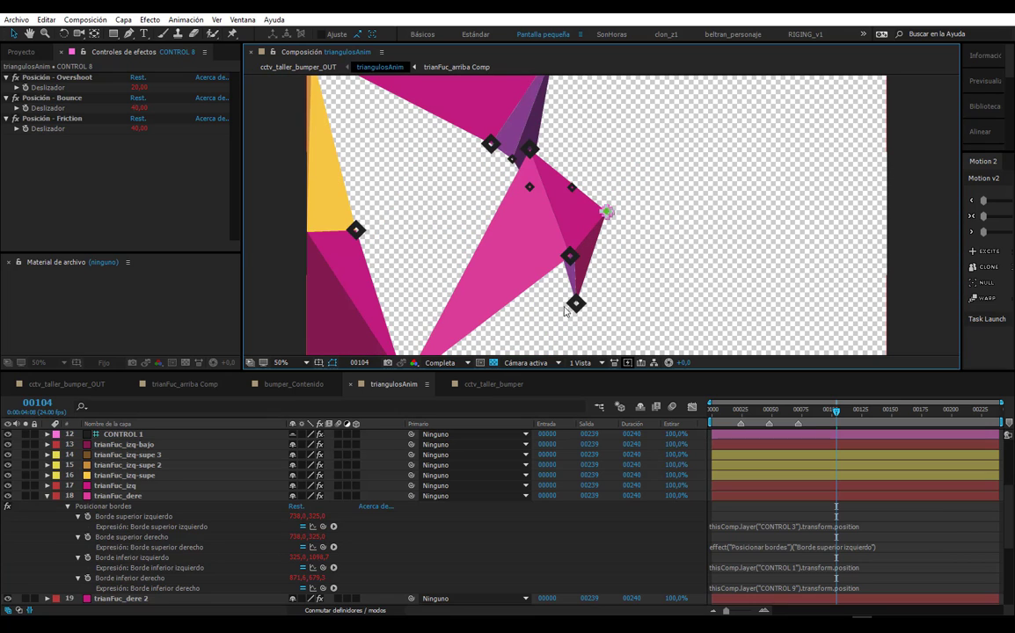
{"action": "key", "text": "x"}
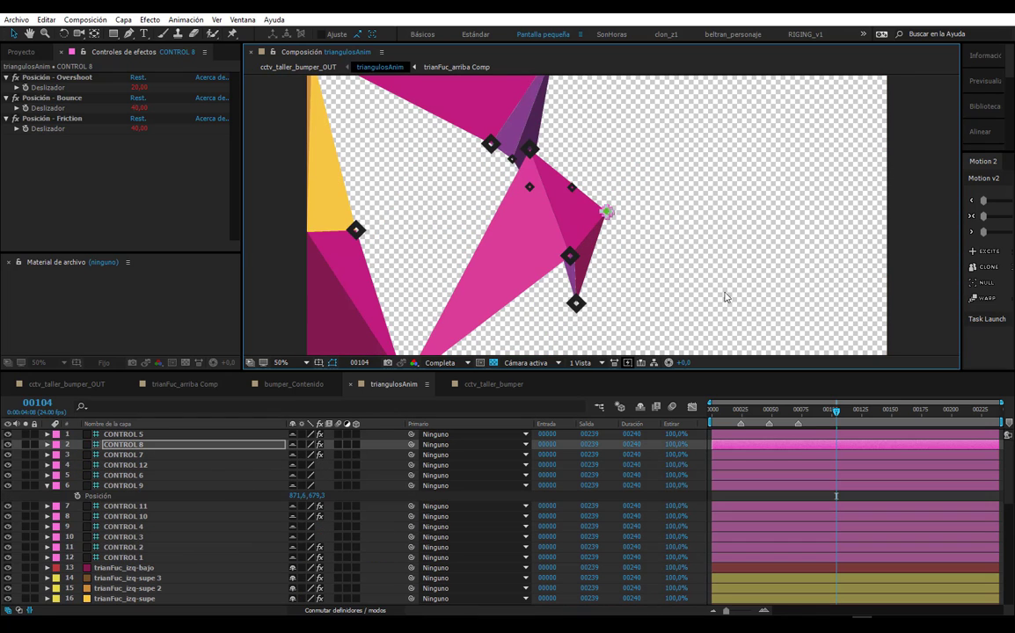
{"action": "mouse_move", "coordinate": [515, 203]}
{"action": "left_mouse_down"}
{"action": "mouse_move", "coordinate": [569, 100]}
{"action": "mouse_move", "coordinate": [613, 233]}
{"action": "left_mouse_up"}
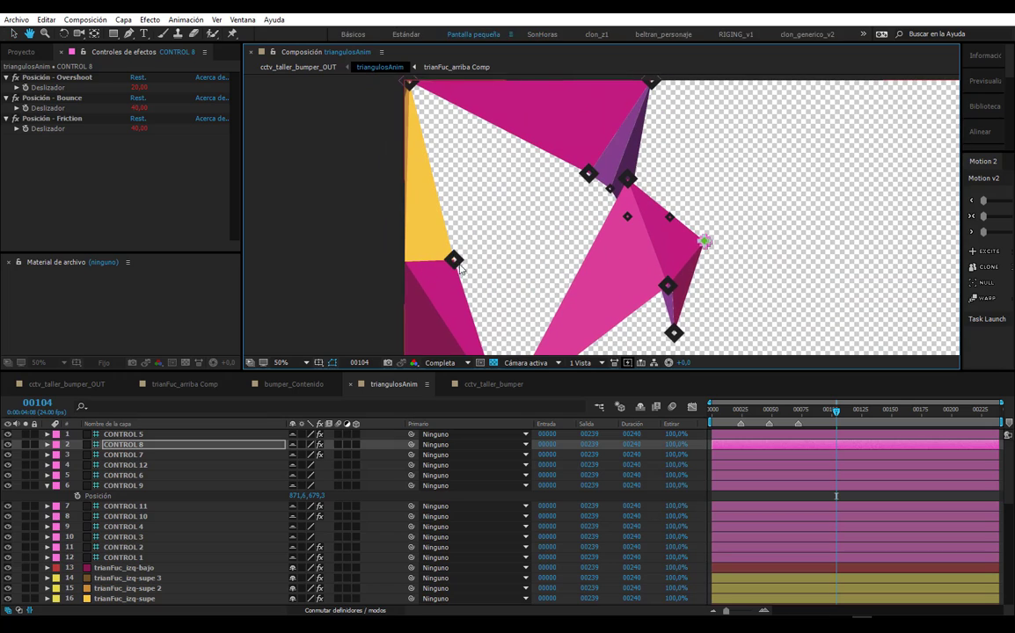
{"action": "left_click", "coordinate": [454, 260]}
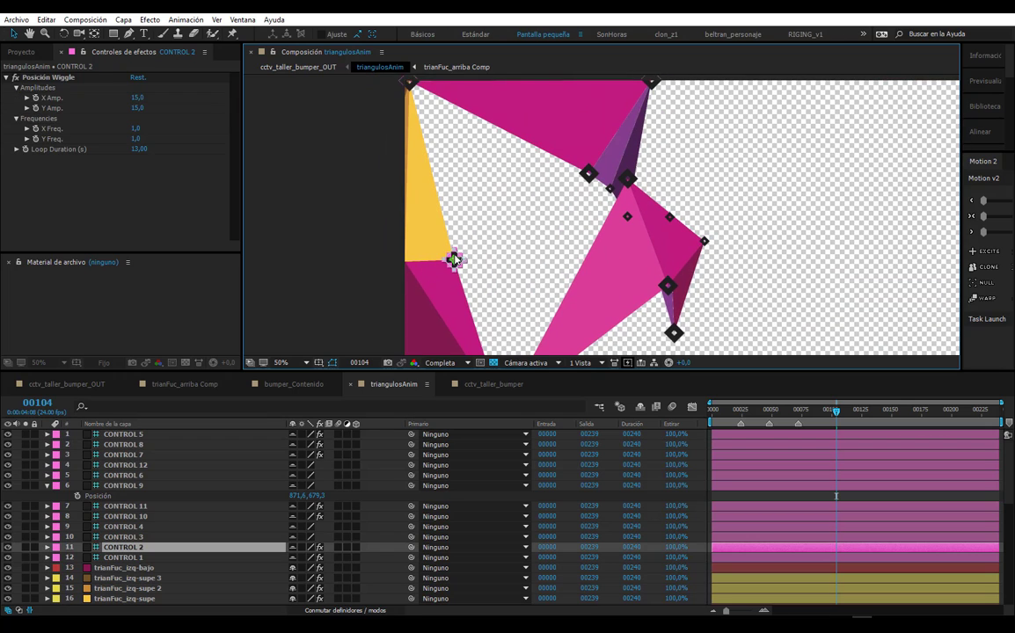
{"action": "left_click", "coordinate": [495, 384]}
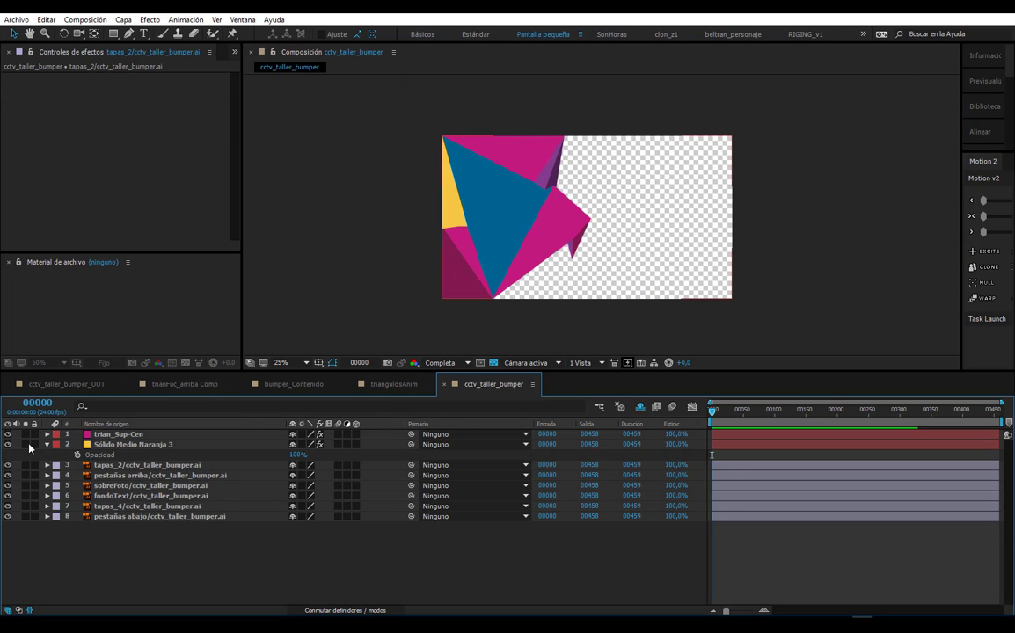
- Solo the magenta and yellow triangle layers and check the yellow triangle's corner pin settings
{"action": "left_click_drag", "start_coordinate": [24, 444], "coordinate": [25, 433]}
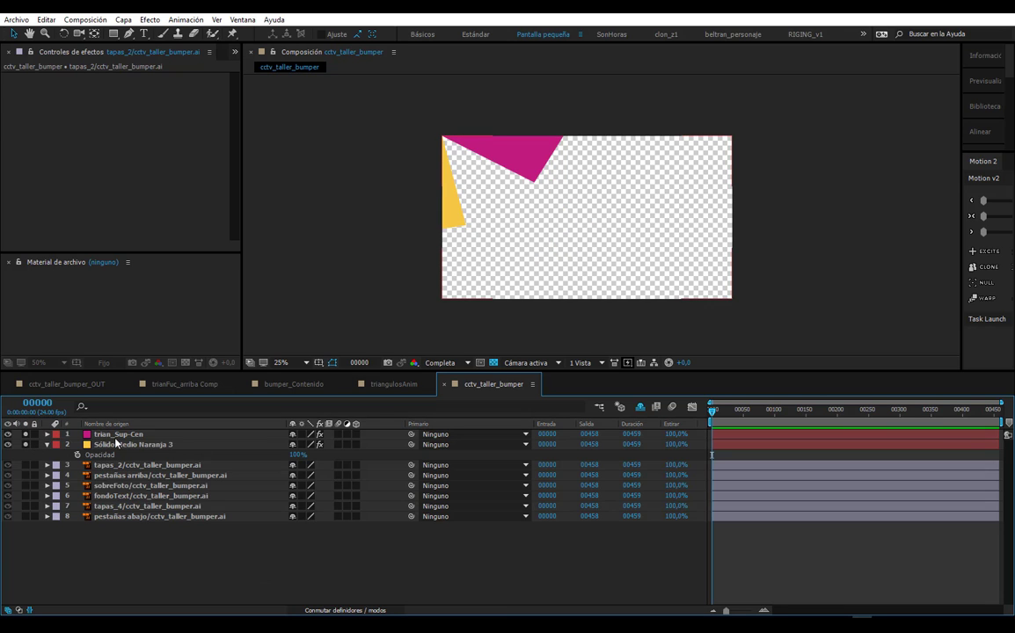
{"action": "left_click", "coordinate": [175, 444]}
{"action": "scroll", "coordinate": [417, 190], "scroll_direction": "up", "scroll_amount": 1}
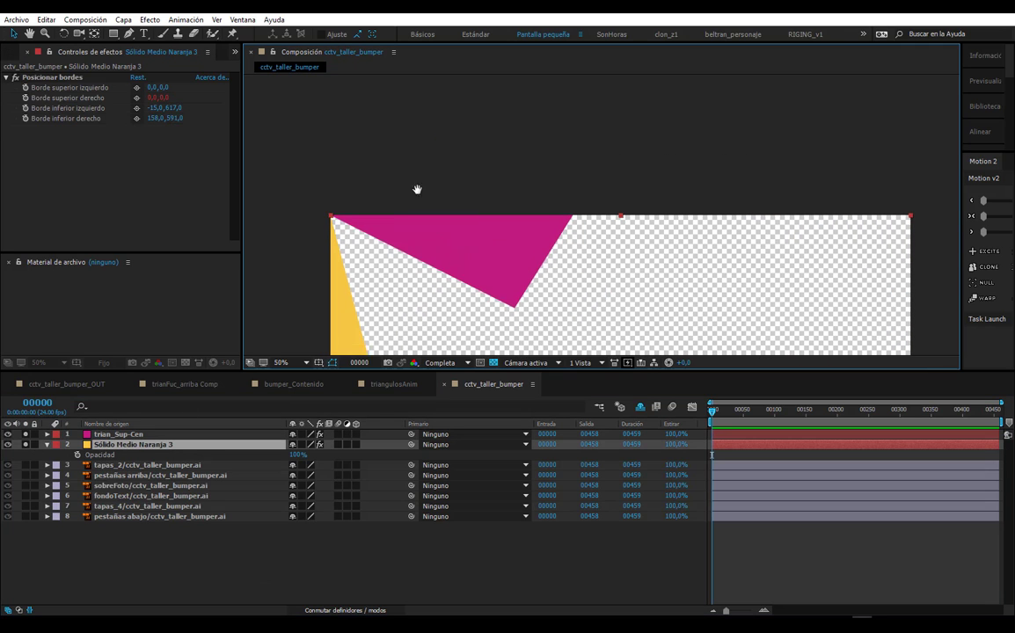
{"action": "scroll", "coordinate": [356, 134], "scroll_direction": "up", "scroll_amount": 1}
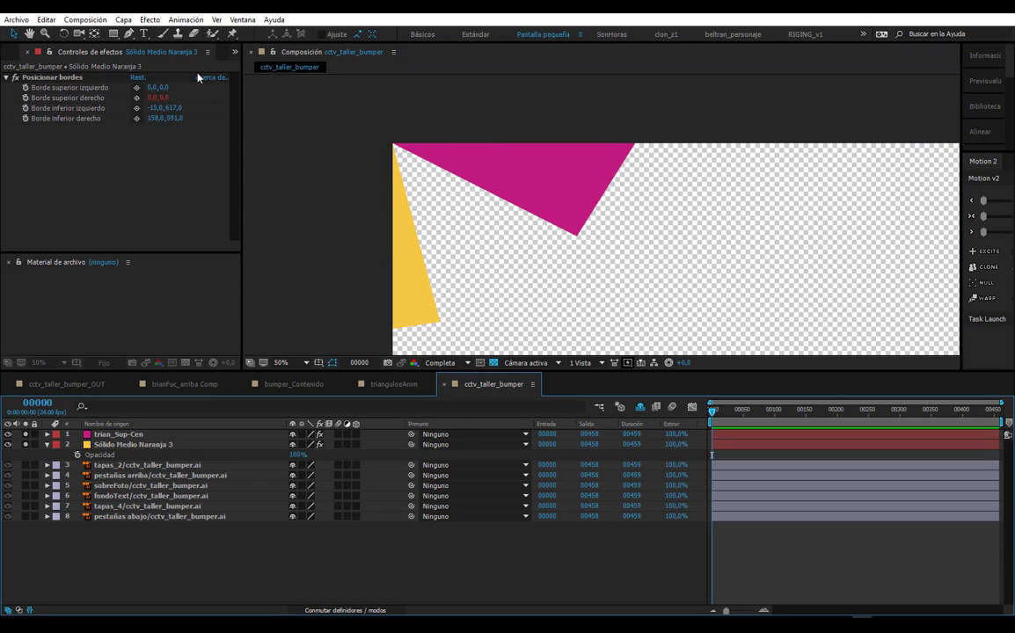
{"action": "left_click", "coordinate": [113, 33]}
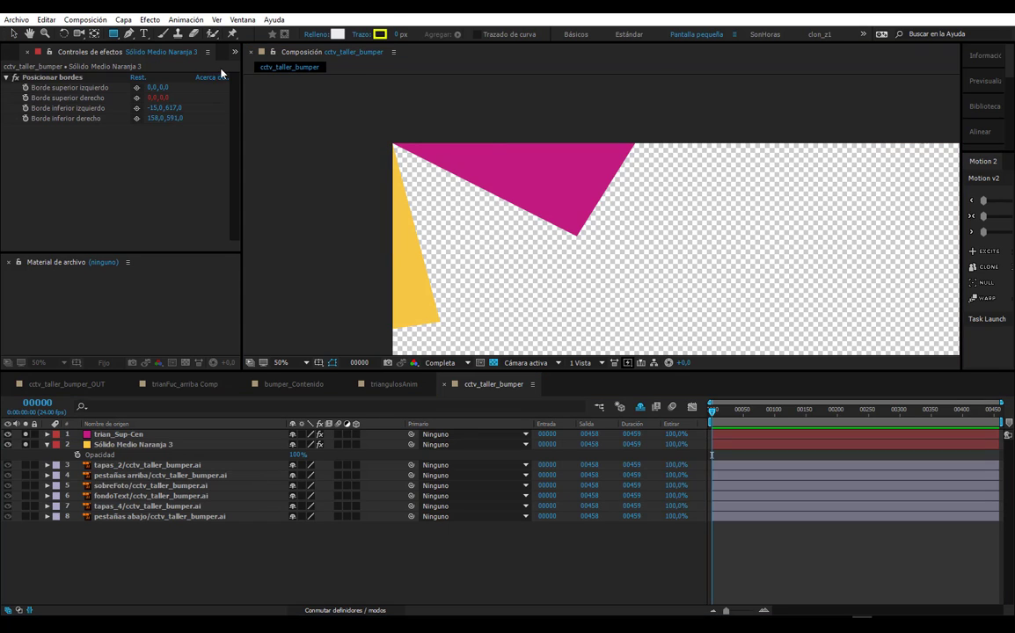
{"action": "left_click", "coordinate": [162, 35]}
- Draw a small star shape with a near-black fill
{"action": "left_click_drag", "start_coordinate": [117, 35], "coordinate": [145, 74]}
{"action": "left_click_drag", "start_coordinate": [477, 256], "coordinate": [501, 253]}
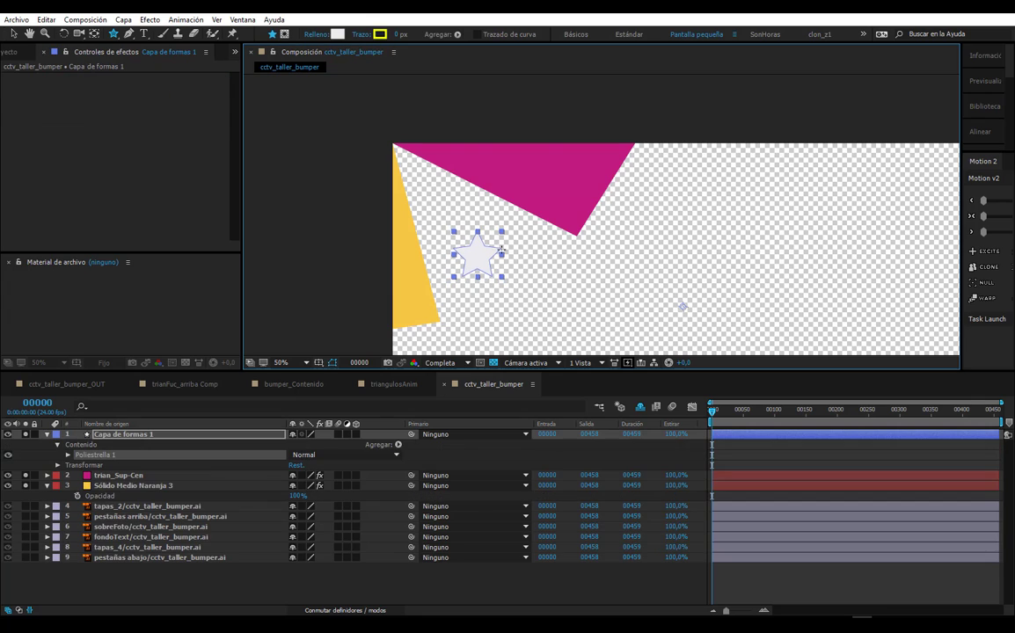
{"action": "left_click", "coordinate": [378, 35]}
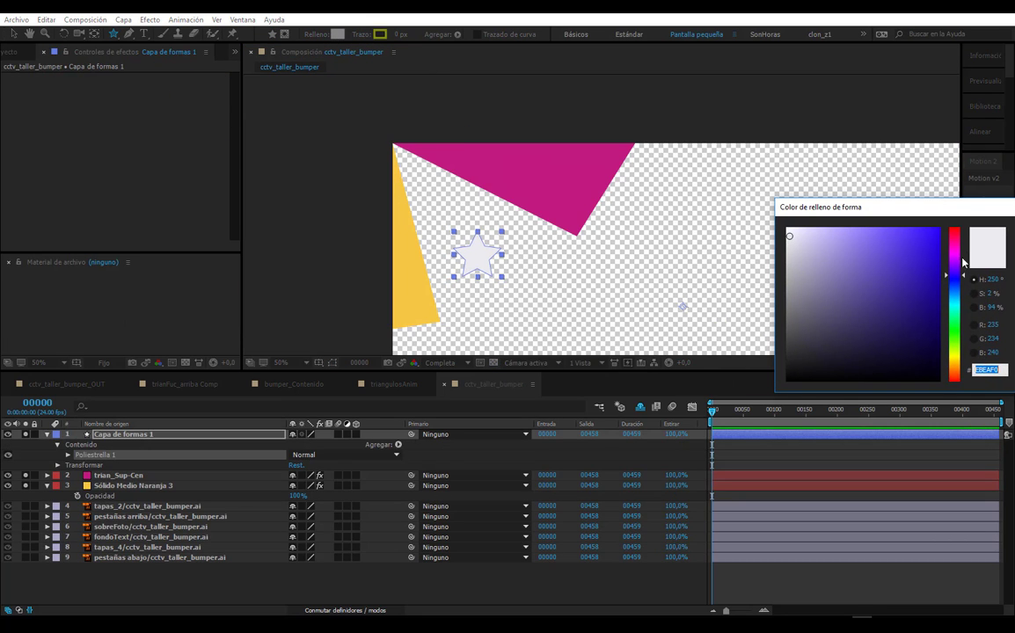
{"action": "left_click_drag", "start_coordinate": [926, 216], "coordinate": [817, 235]}
{"action": "left_click", "coordinate": [846, 345]}
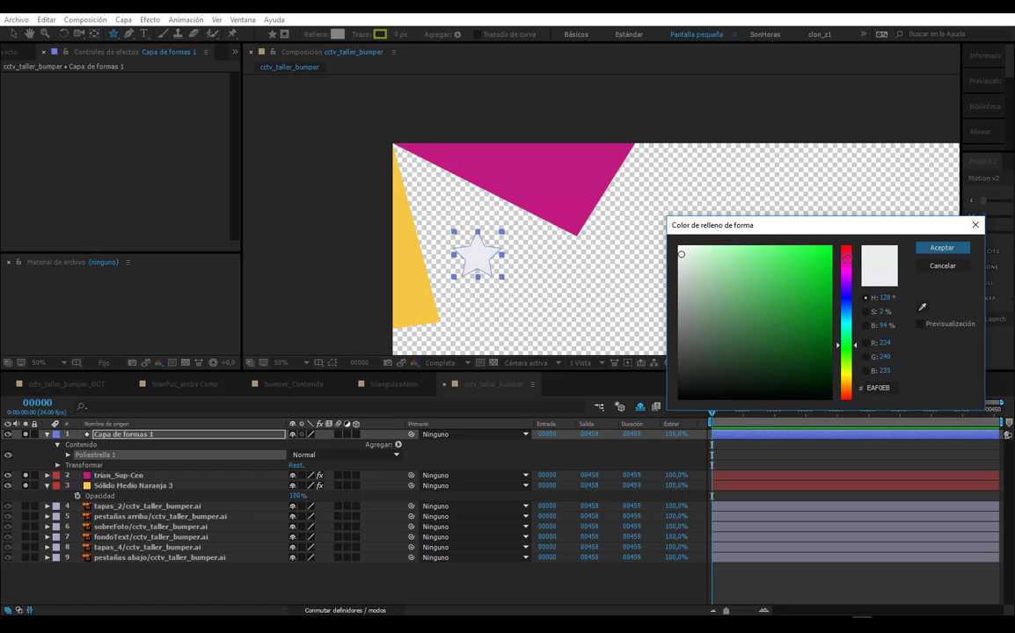
{"action": "left_click", "coordinate": [830, 247]}
{"action": "left_click", "coordinate": [845, 381]}
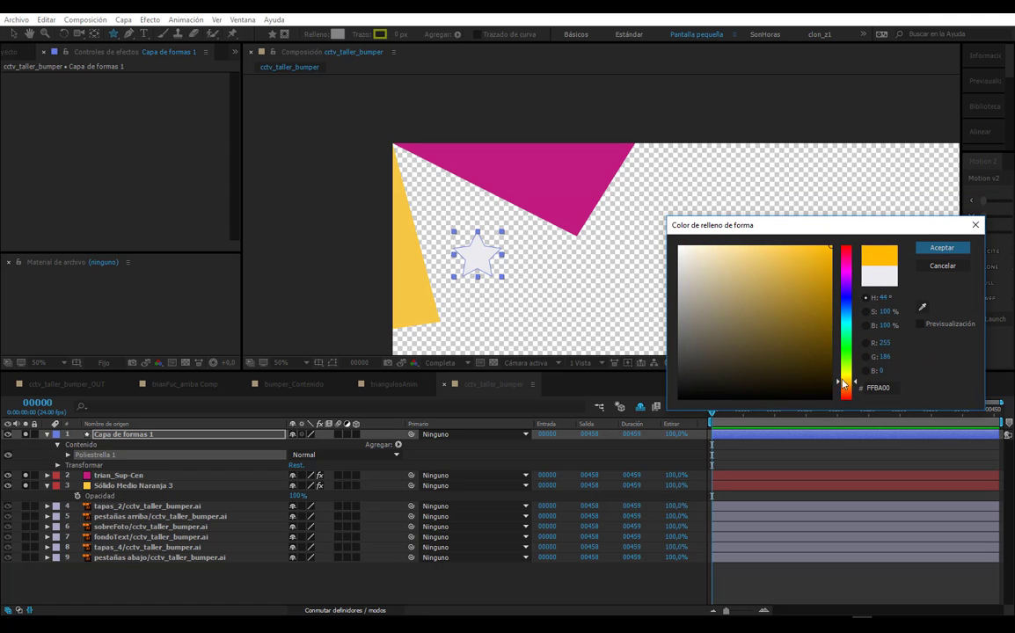
{"action": "left_click", "coordinate": [709, 377]}
{"action": "left_click", "coordinate": [951, 249]}
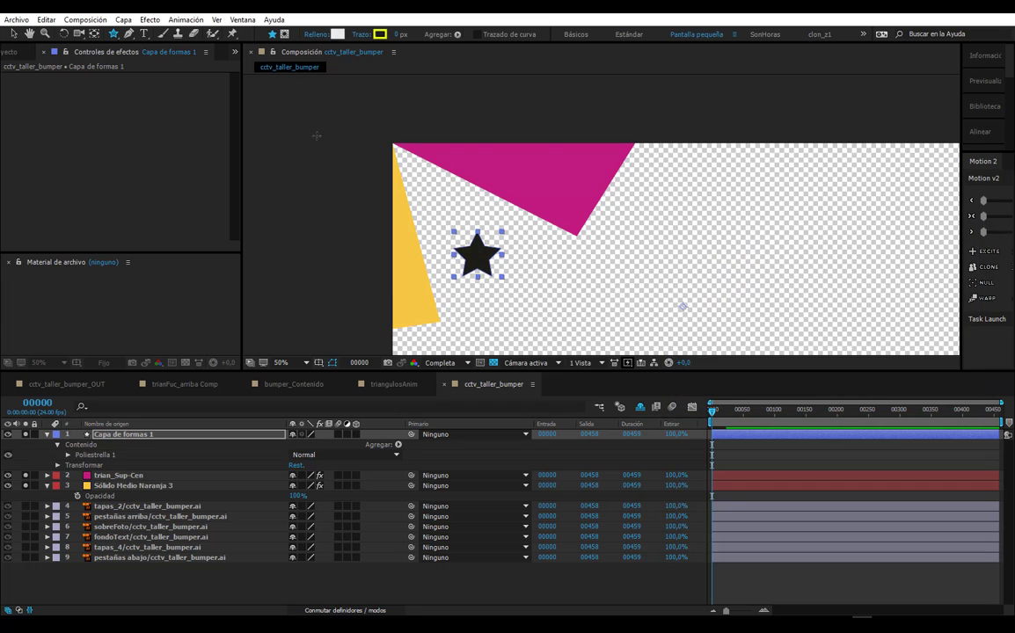
- Centre the star's anchor point and rename the layer CONTROl
{"action": "left_click", "coordinate": [13, 33]}
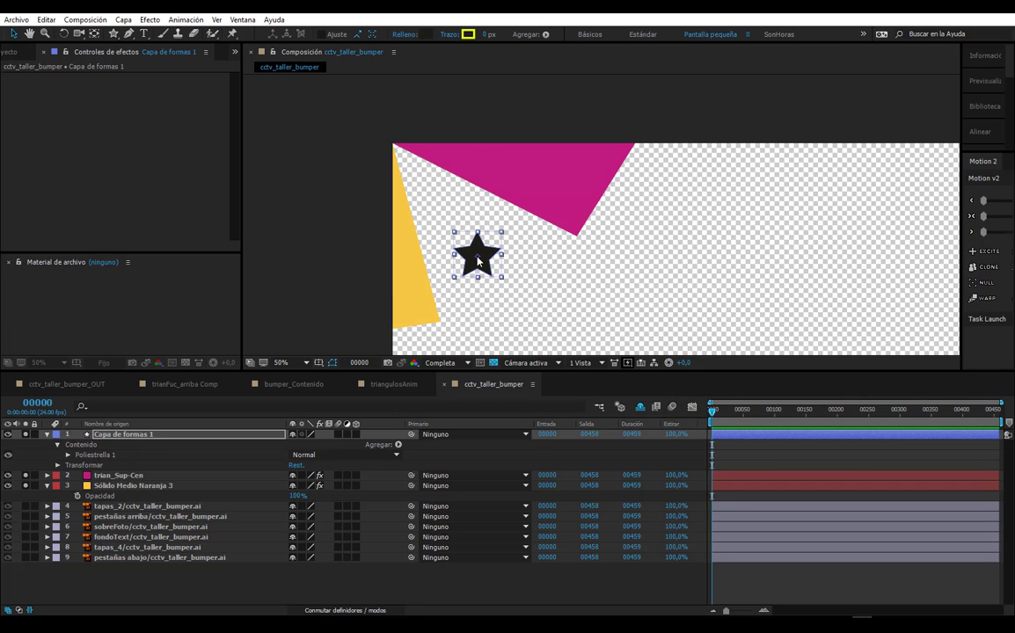
{"action": "right_click", "coordinate": [484, 261]}
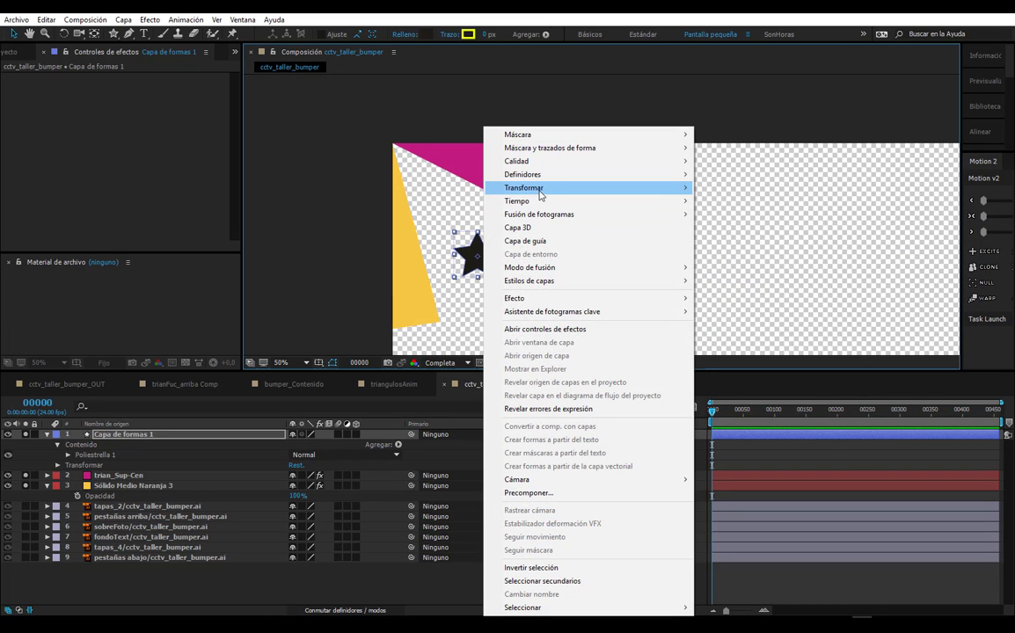
{"action": "mouse_move", "coordinate": [633, 187]}
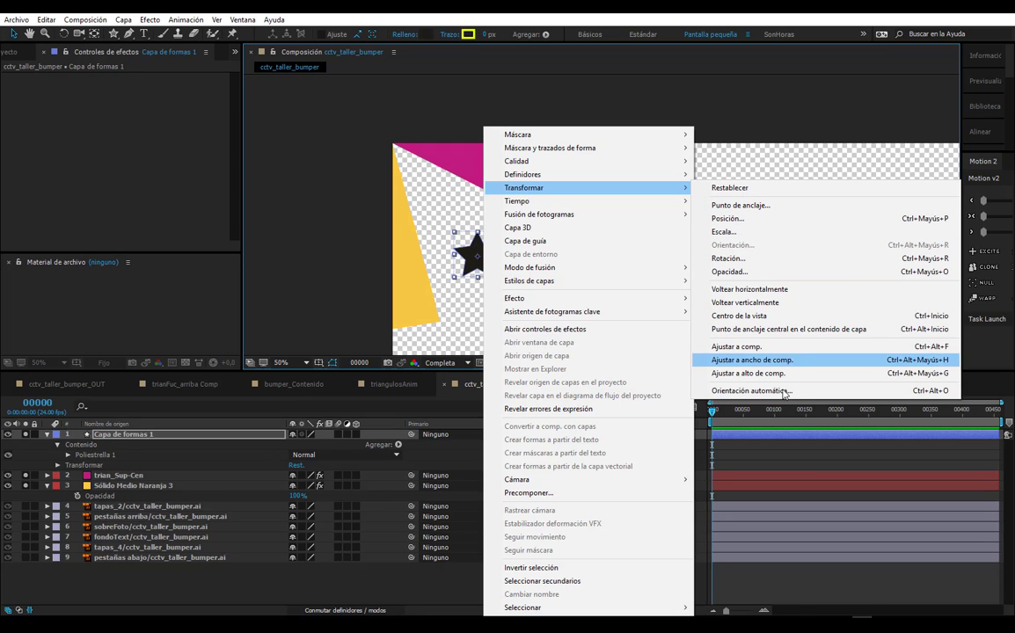
{"action": "left_click", "coordinate": [791, 331]}
{"action": "left_click", "coordinate": [571, 282]}
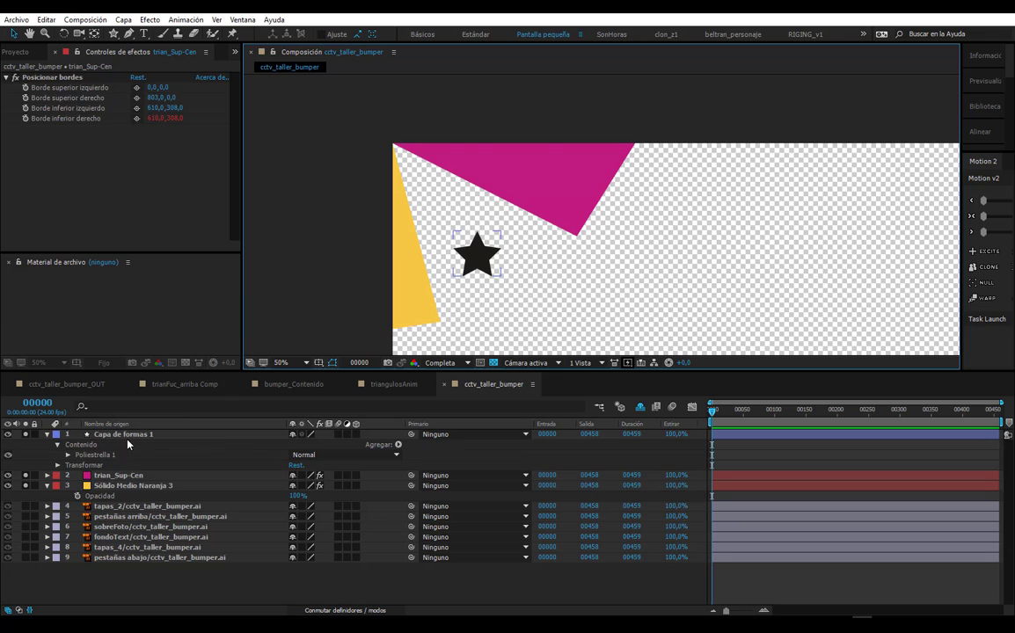
{"action": "left_click", "coordinate": [97, 430]}
{"action": "left_click", "coordinate": [96, 425]}
{"action": "type", "text": "CONTROl"}
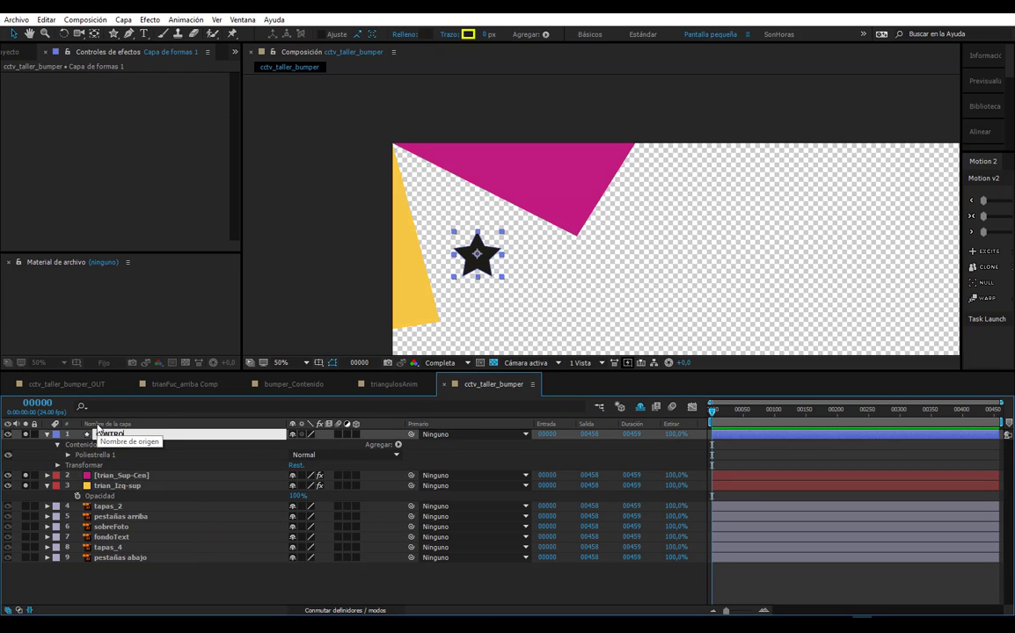
{"action": "key", "text": "Return"}
- Place the CONTROl star on the comp's top-left corner, near 0,0
{"action": "key", "text": "period"}
{"action": "key", "text": "period"}
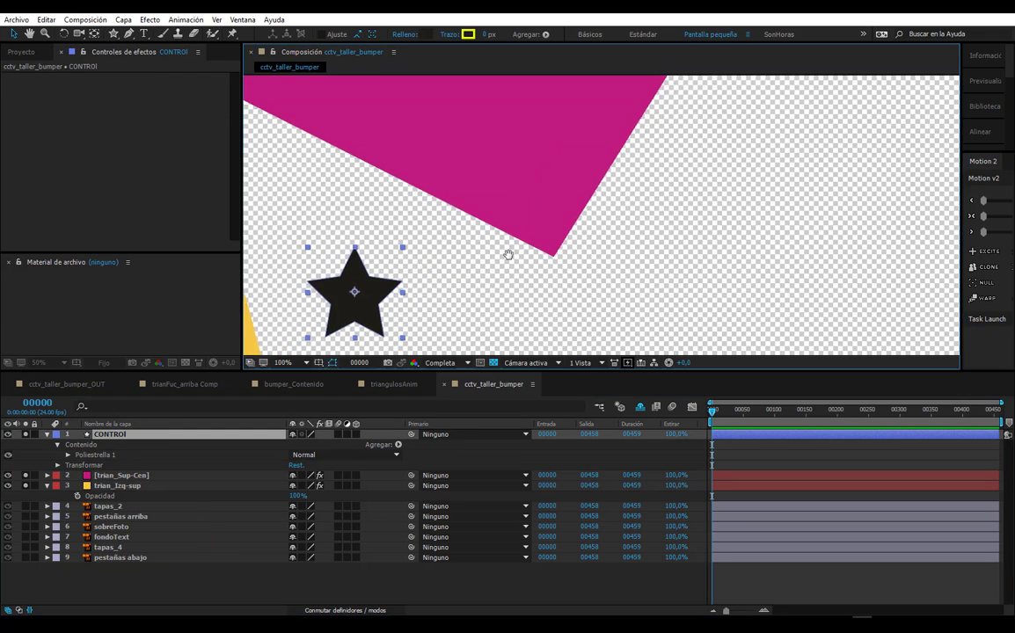
{"action": "left_click_drag", "start_coordinate": [508, 255], "coordinate": [677, 255]}
{"action": "mouse_move", "coordinate": [538, 335]}
{"action": "left_mouse_down"}
{"action": "mouse_move", "coordinate": [419, 186]}
{"action": "mouse_move", "coordinate": [494, 312]}
{"action": "left_mouse_up"}
{"action": "left_click_drag", "start_coordinate": [475, 263], "coordinate": [431, 216]}
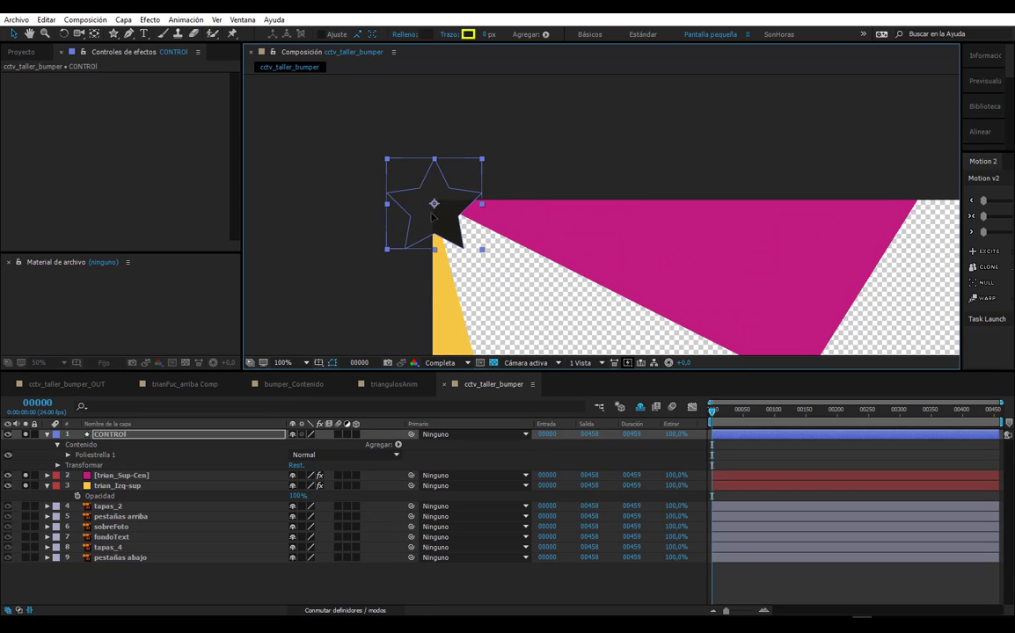
{"action": "key", "text": "s"}
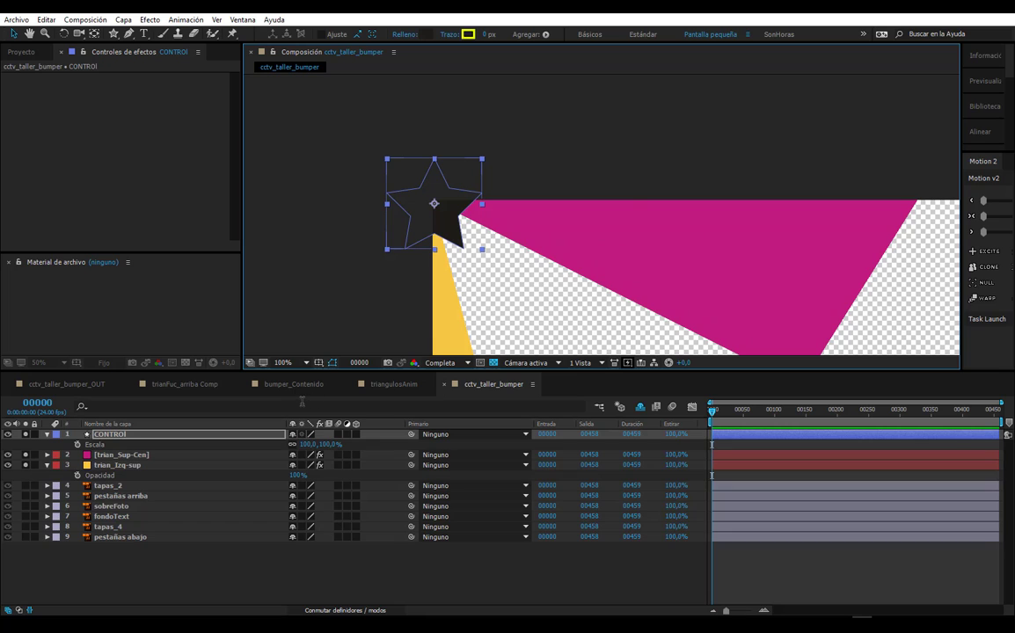
{"action": "key", "text": "p"}
{"action": "left_click_drag", "start_coordinate": [432, 227], "coordinate": [429, 222]}
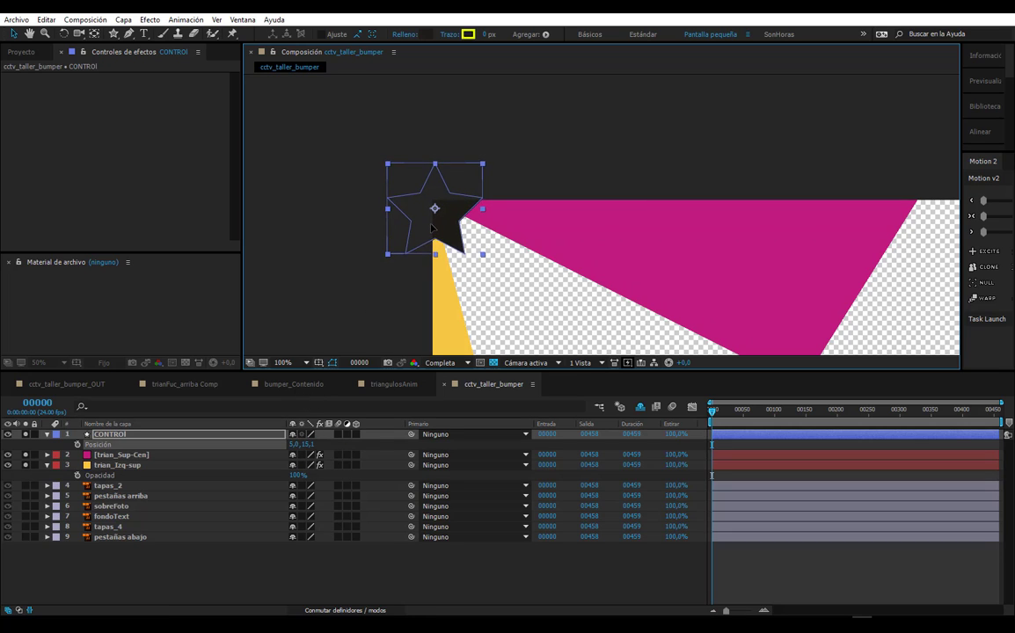
- Add an expression linking trian_Sup-Cen's Borde superior izquierdo corner to CONTROl's Posición
{"action": "left_click", "coordinate": [140, 456]}
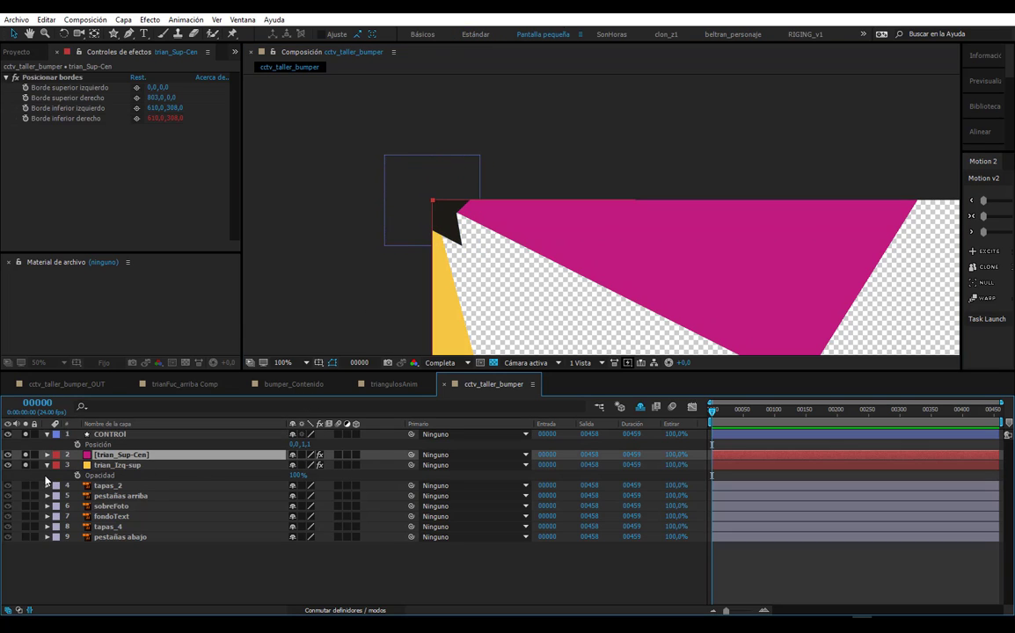
{"action": "key", "text": "e"}
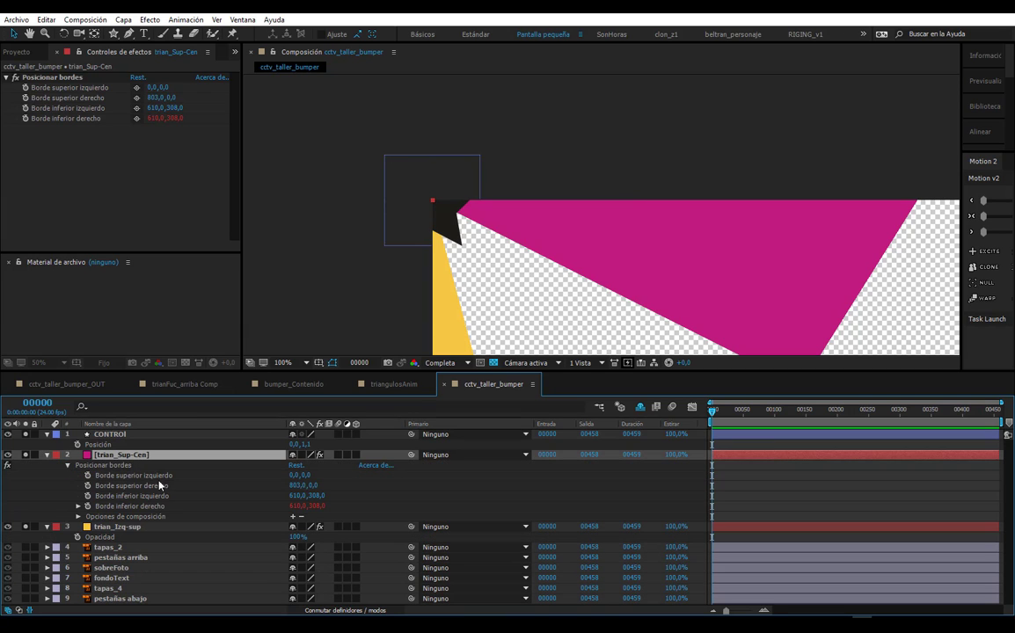
{"action": "left_click", "coordinate": [146, 476]}
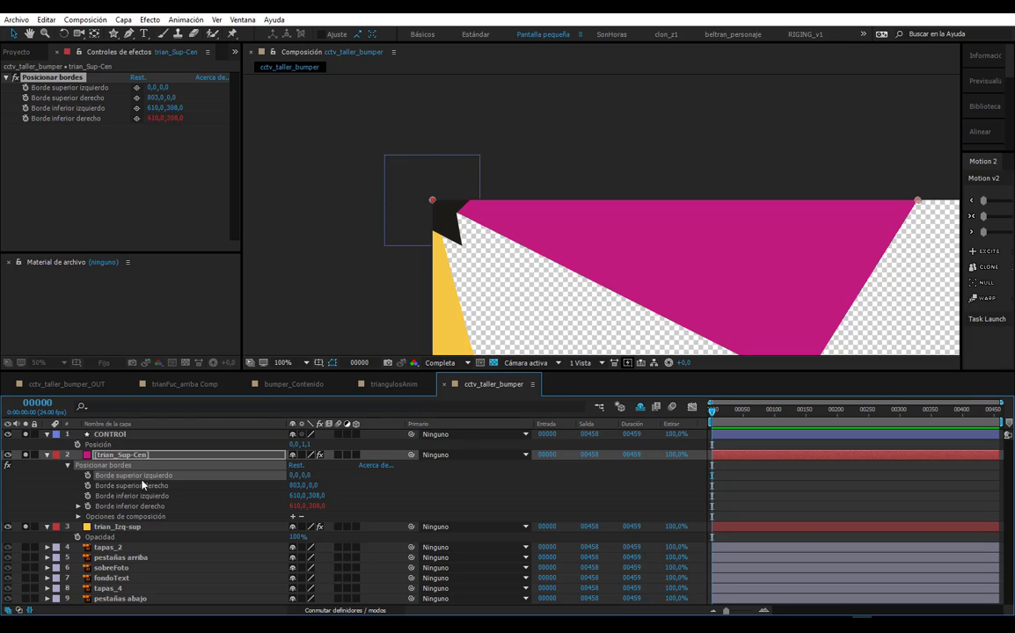
{"action": "left_click", "coordinate": [88, 476], "text": "alt"}
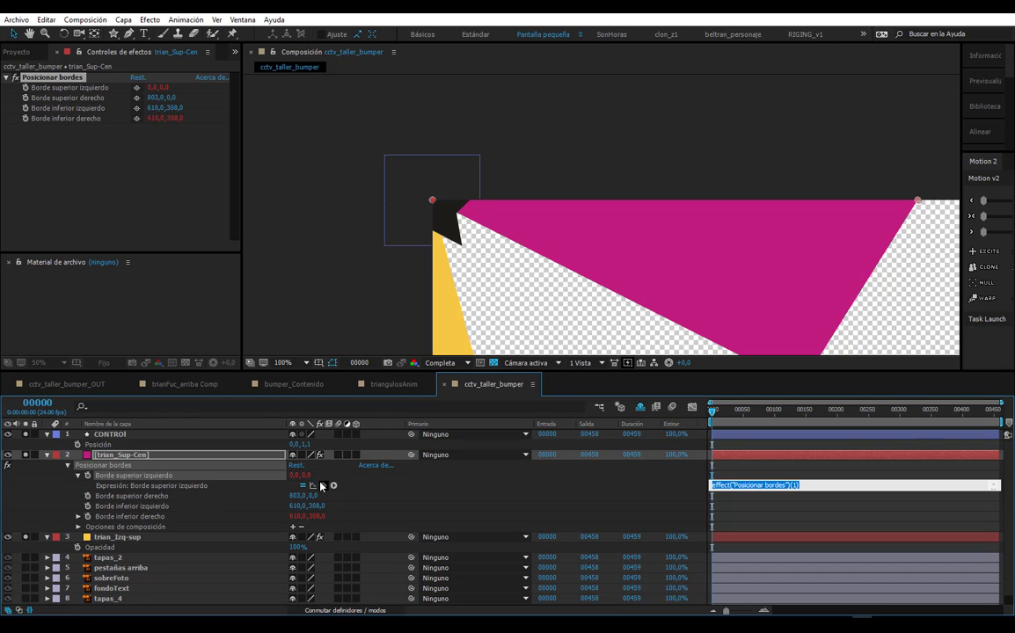
{"action": "left_click_drag", "start_coordinate": [323, 486], "coordinate": [97, 448]}
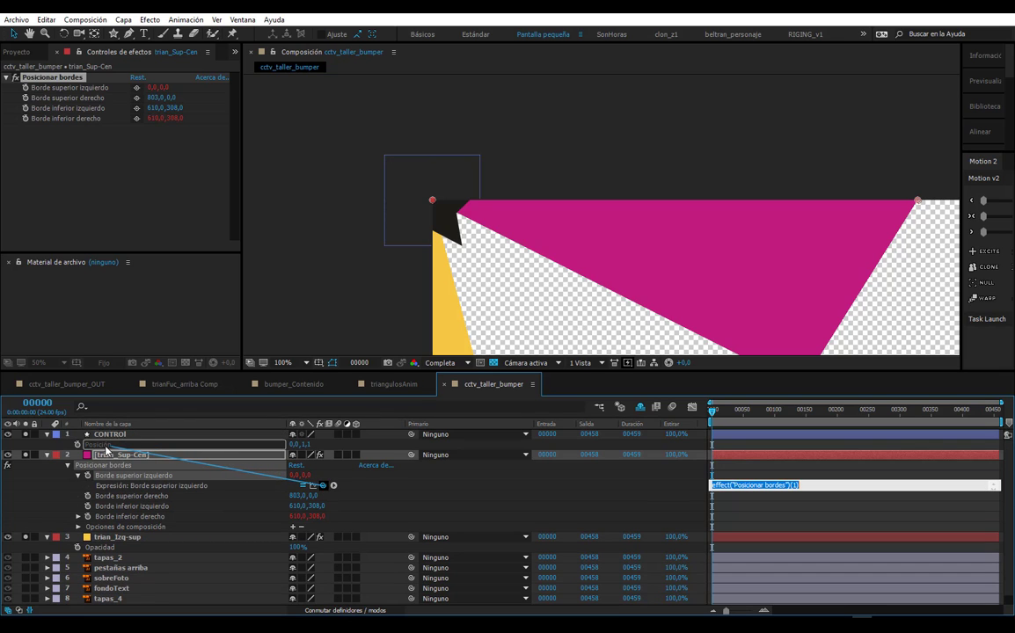
{"action": "left_click_drag", "start_coordinate": [95, 448], "coordinate": [96, 445]}
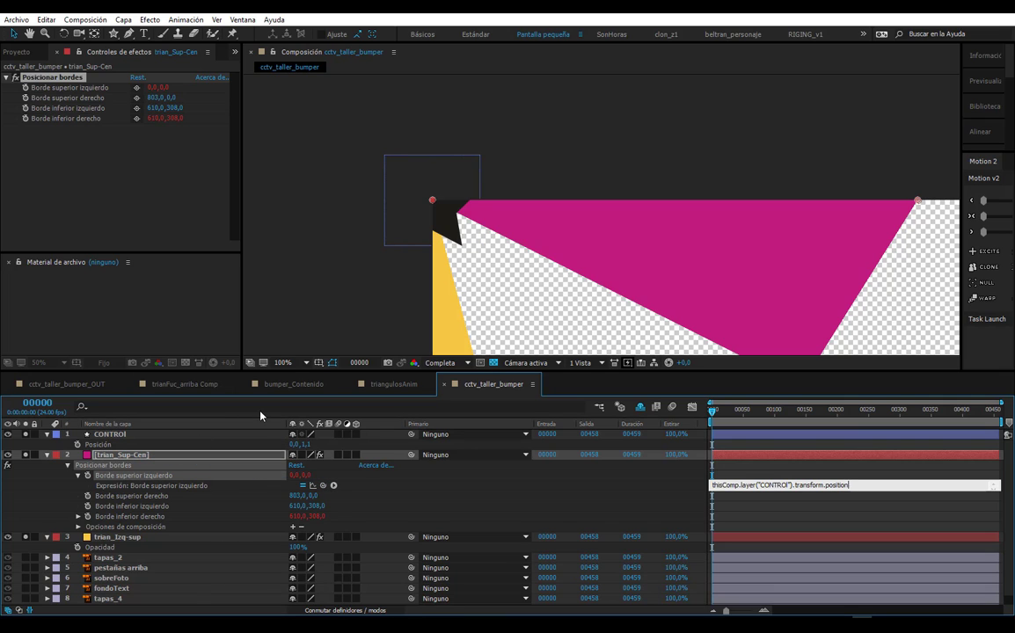
{"action": "left_click", "coordinate": [261, 415]}
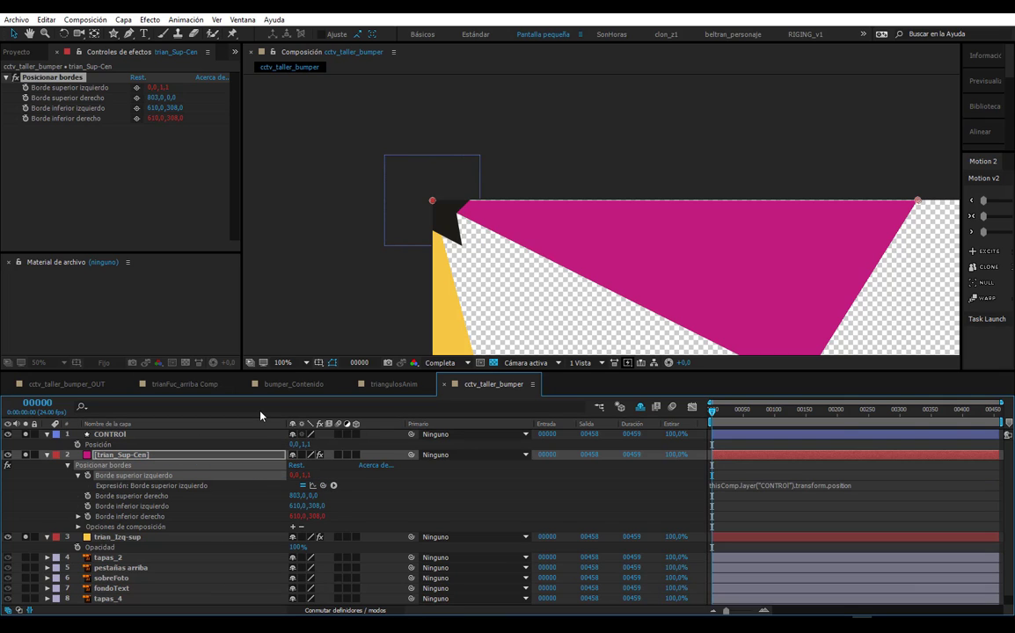
- Drag the CONTROl star to confirm the magenta corner follows it, then undo the move
{"action": "left_click", "coordinate": [109, 435]}
{"action": "left_click_drag", "start_coordinate": [434, 222], "coordinate": [528, 262]}
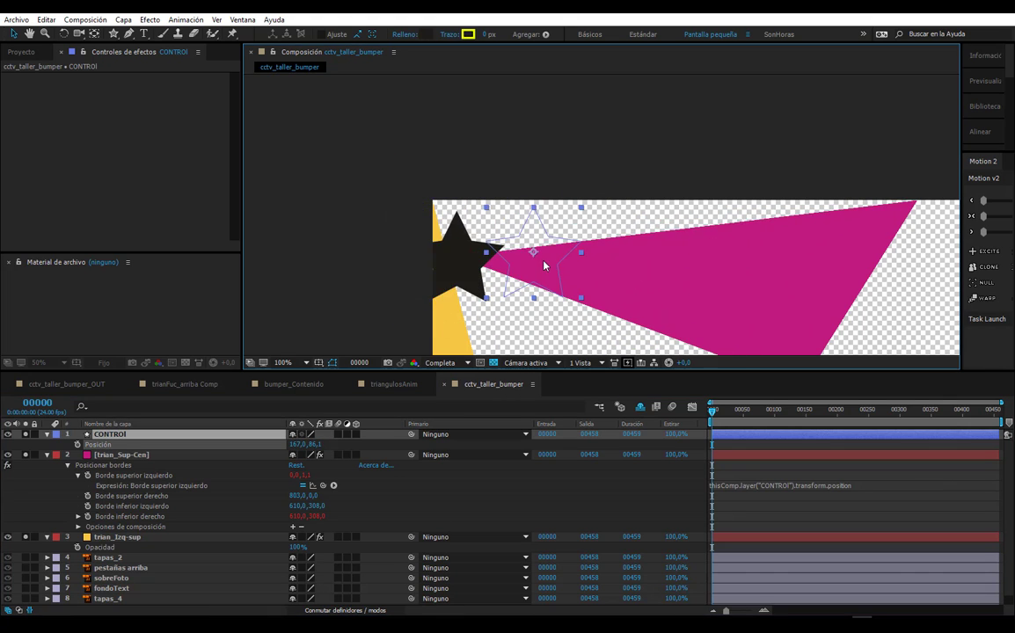
{"action": "key", "text": "ctrl+z"}
{"action": "left_click", "coordinate": [123, 537]}
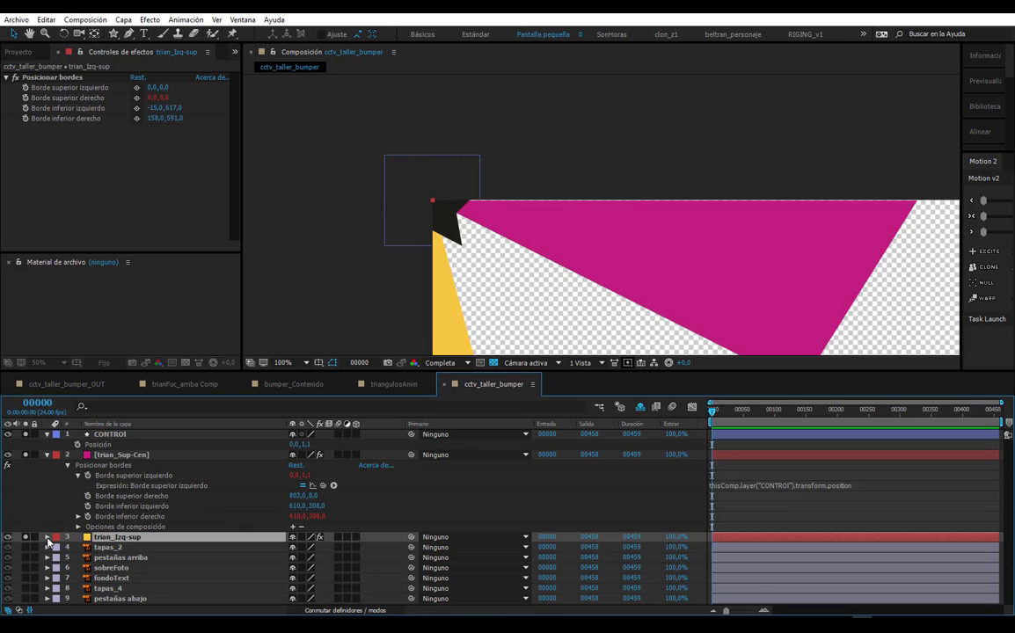
- Link trian_Izq-sup's Borde superior izquierdo corner to CONTROL's Posición with an expression
{"action": "key", "text": "e"}
{"action": "left_click", "coordinate": [67, 546]}
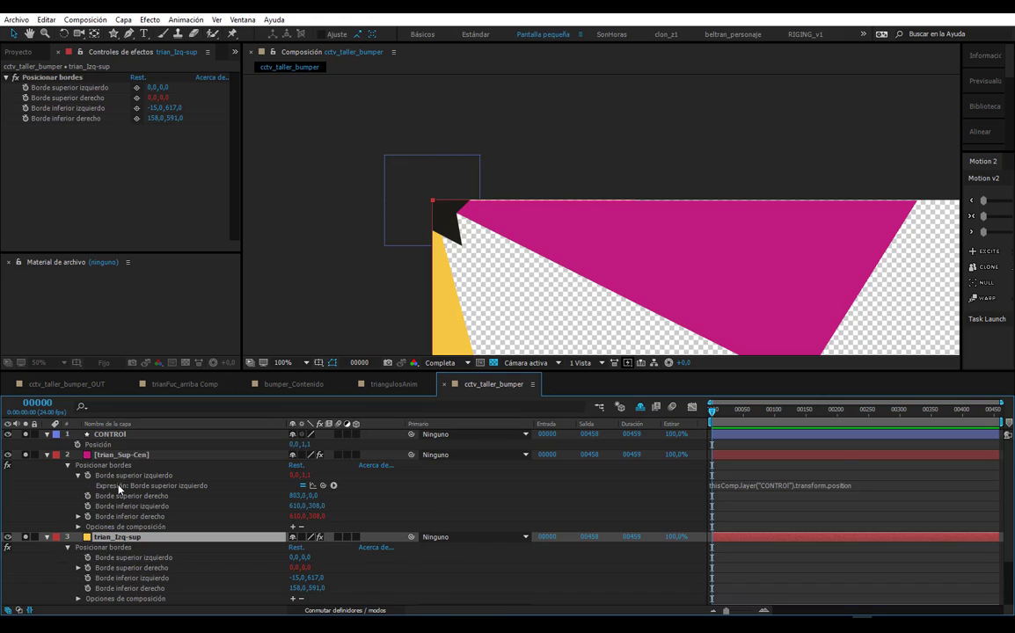
{"action": "scroll", "coordinate": [107, 436], "scroll_direction": "down", "scroll_amount": 1}
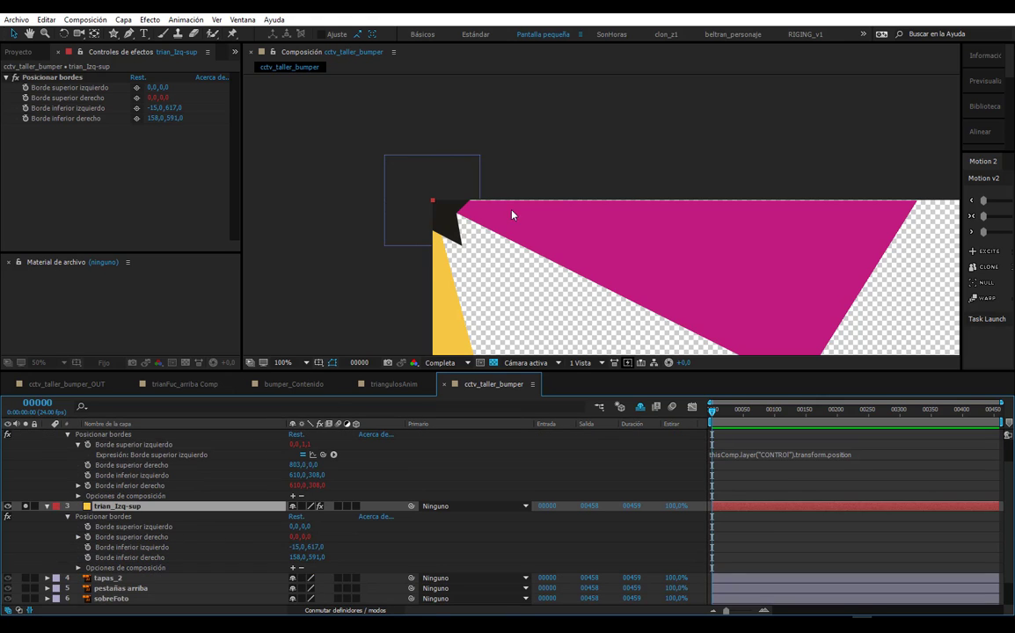
{"action": "scroll", "coordinate": [491, 284], "scroll_direction": "down", "scroll_amount": 5}
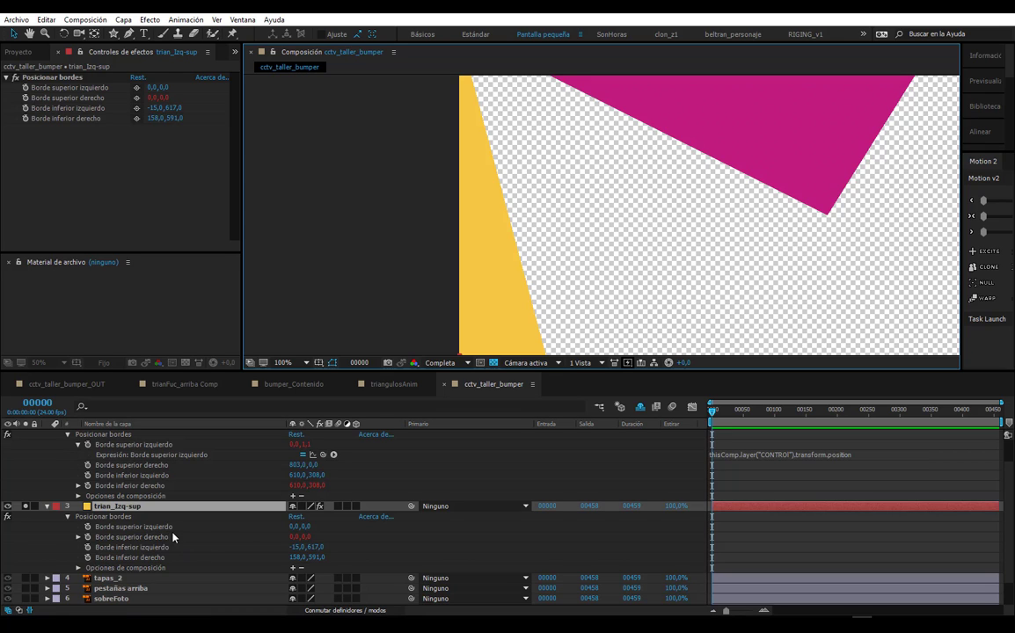
{"action": "left_click", "coordinate": [145, 528]}
{"action": "scroll", "coordinate": [151, 547], "scroll_direction": "up", "scroll_amount": 2}
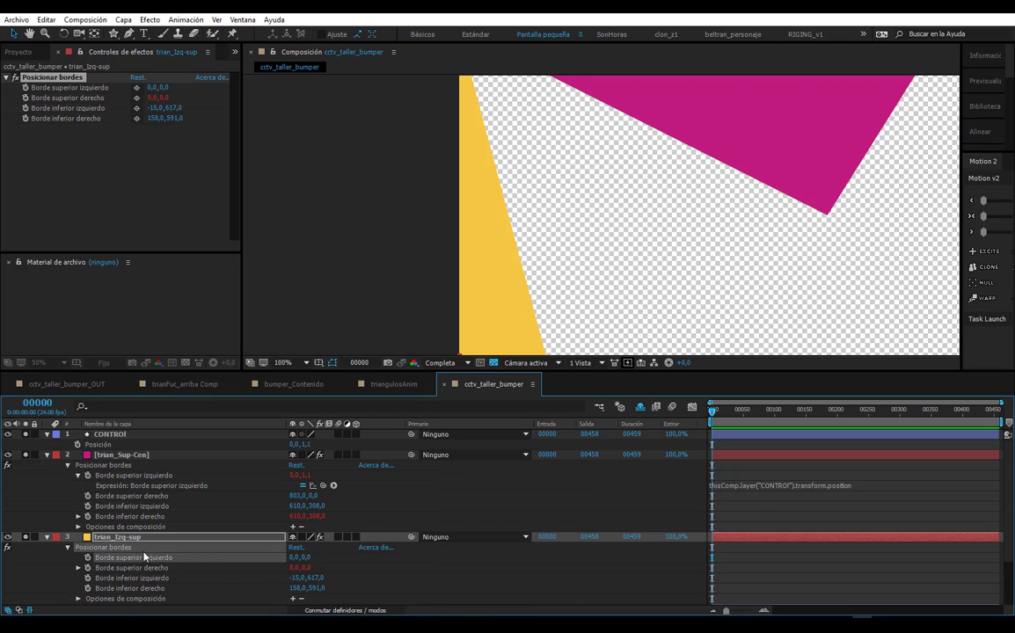
{"action": "left_click", "coordinate": [87, 557], "text": "alt"}
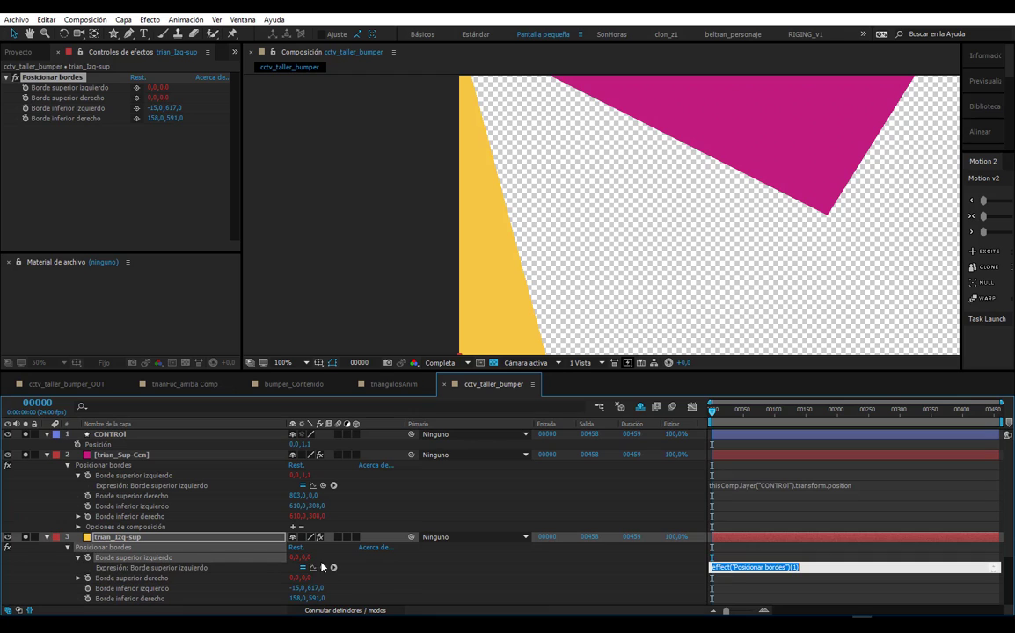
{"action": "left_click_drag", "start_coordinate": [323, 567], "coordinate": [105, 448]}
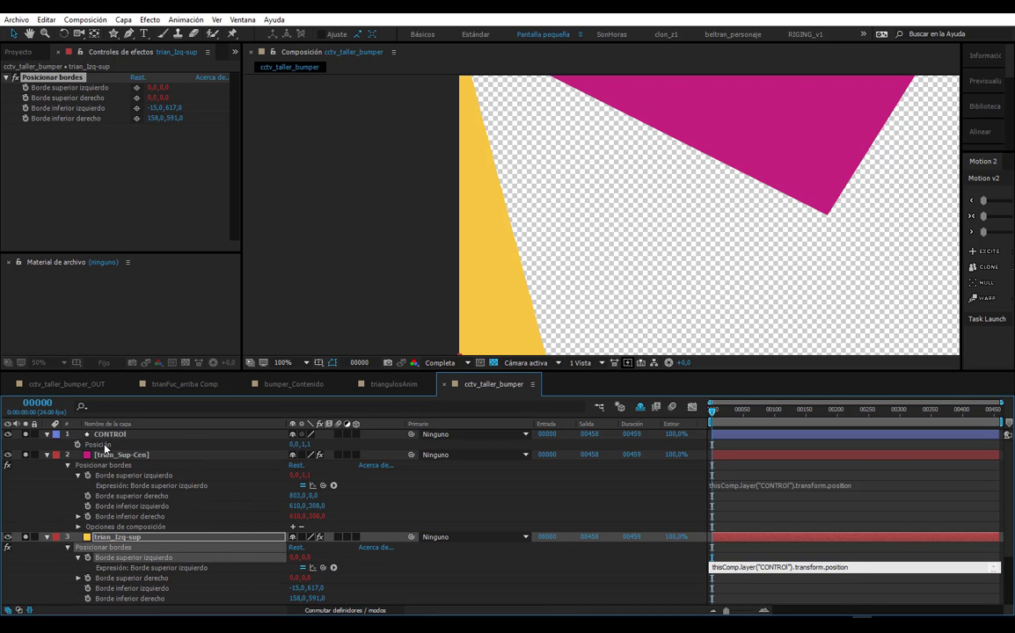
- Move the CONTROL star into mid-canvas so both triangles reshape with it
{"action": "left_click_drag", "start_coordinate": [387, 196], "coordinate": [341, 249]}
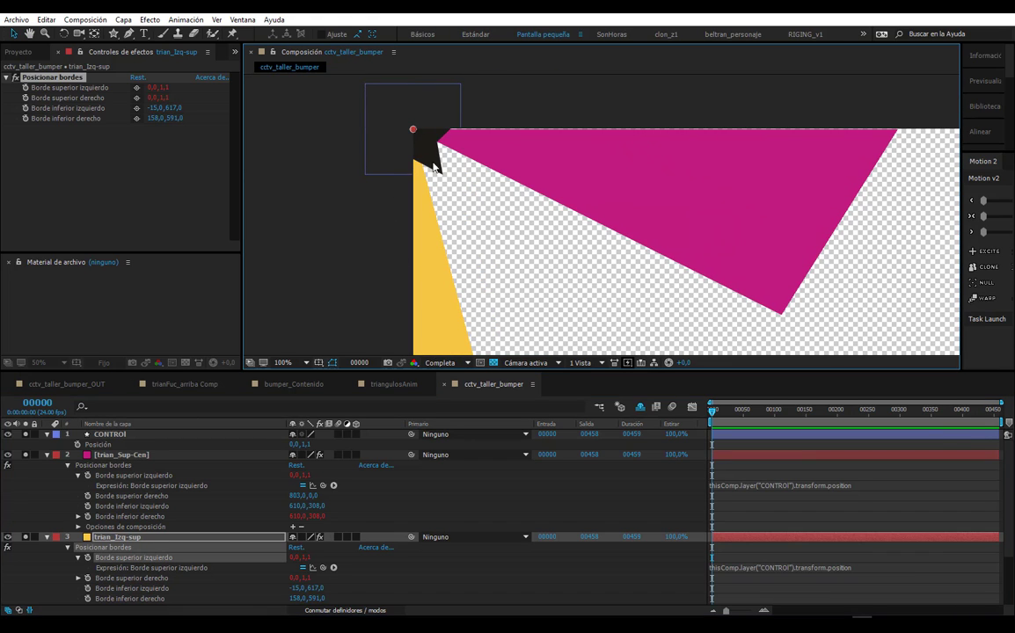
{"action": "left_click_drag", "start_coordinate": [387, 132], "coordinate": [599, 310]}
{"action": "mouse_move", "coordinate": [473, 196]}
{"action": "left_mouse_down"}
{"action": "mouse_move", "coordinate": [563, 271]}
{"action": "mouse_move", "coordinate": [581, 224]}
{"action": "mouse_move", "coordinate": [566, 225]}
{"action": "left_mouse_up"}
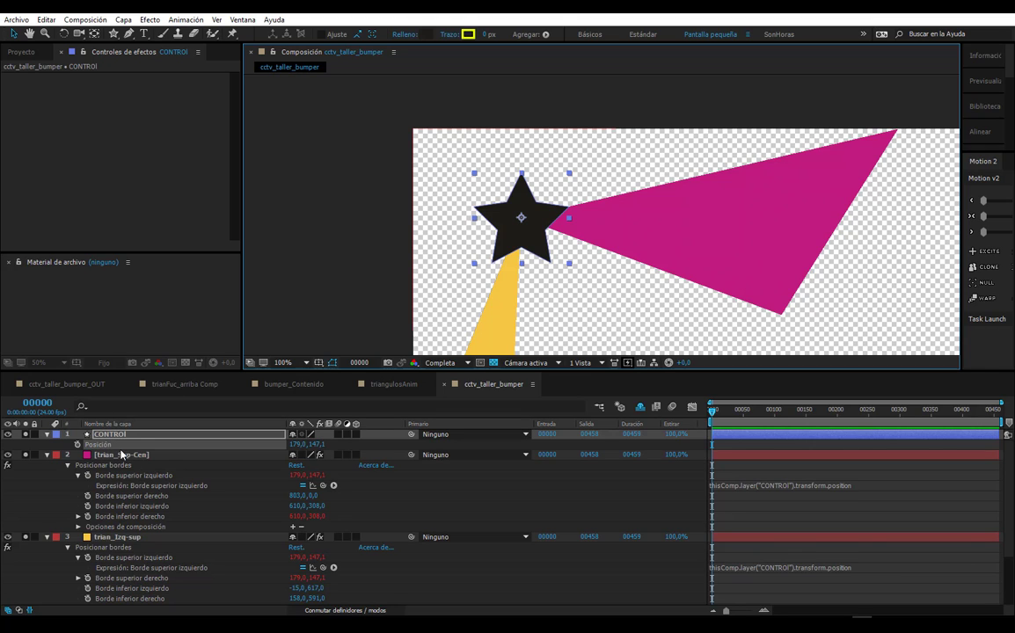
- Make CONTROL a guide layer (Capa de guía) and go to frame 150
{"action": "right_click", "coordinate": [108, 438]}
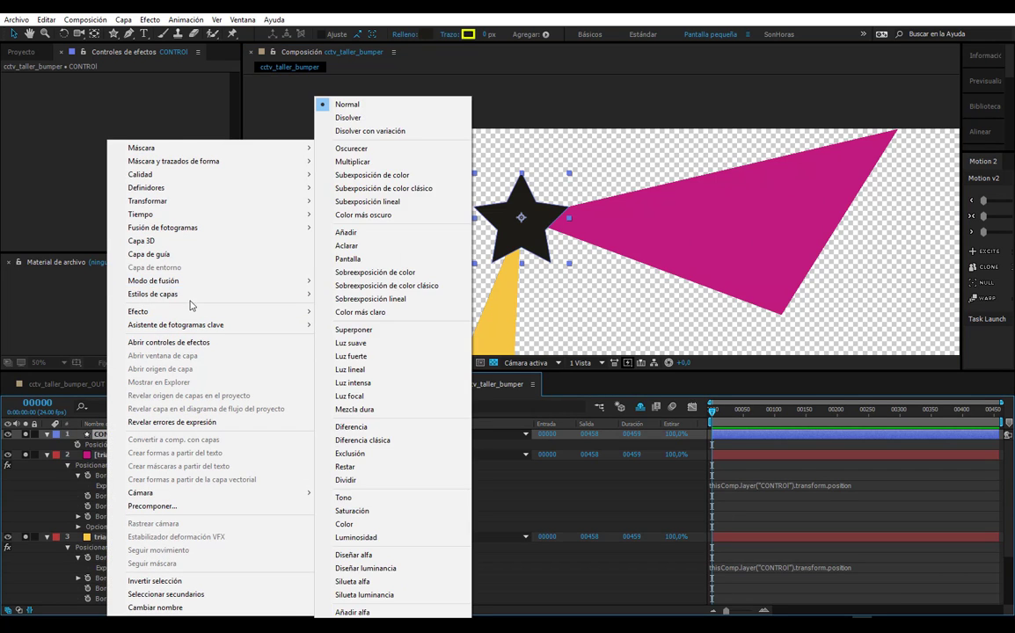
{"action": "left_click", "coordinate": [162, 255]}
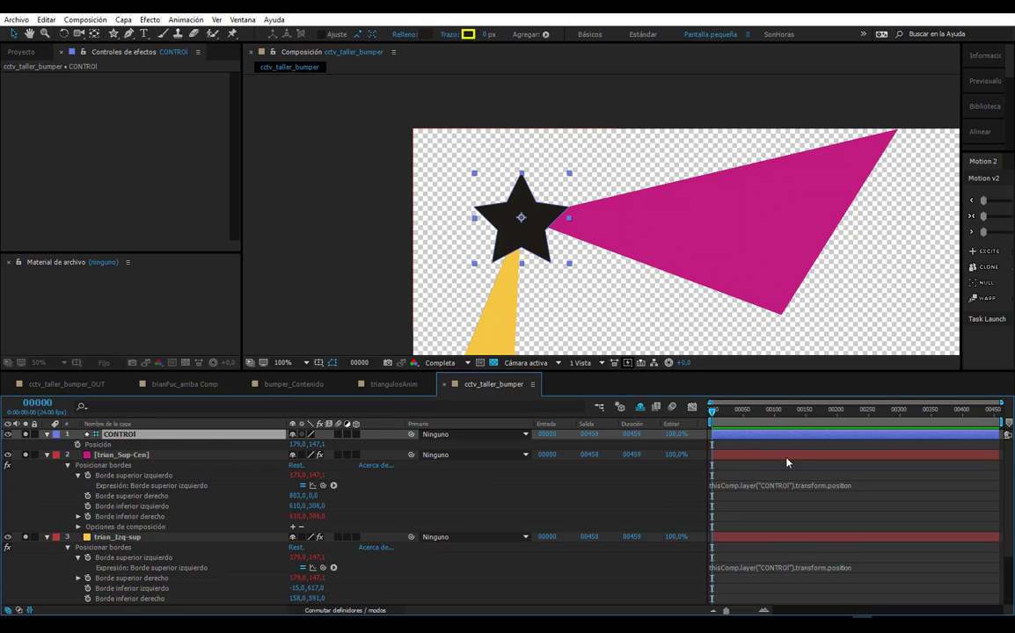
{"action": "left_click", "coordinate": [804, 409]}
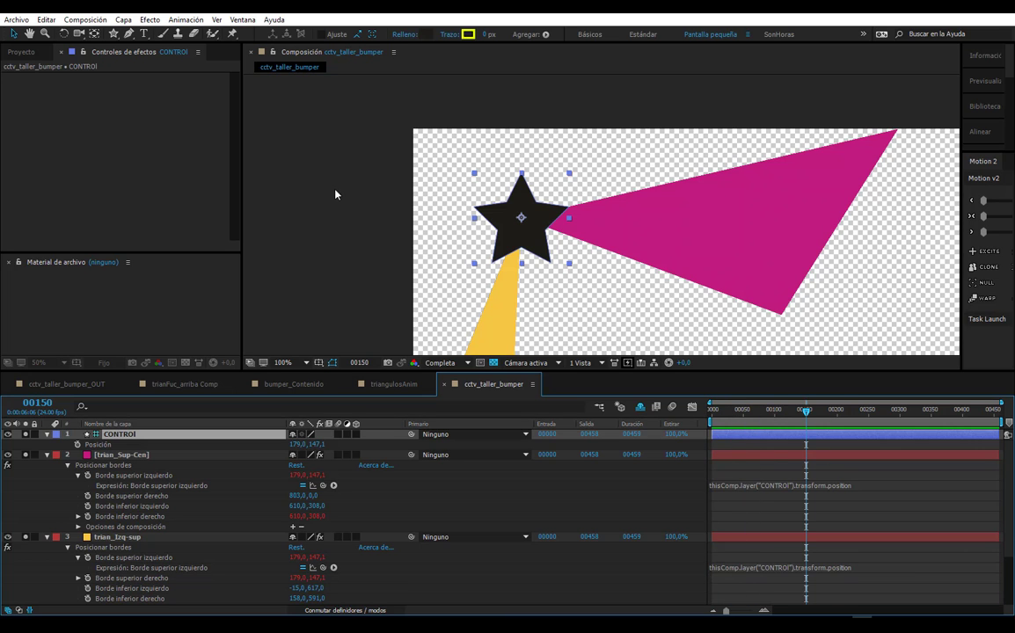
- Reposition the star at frame 150, then switch to the triangulosAnim composition
{"action": "left_click_drag", "start_coordinate": [480, 221], "coordinate": [441, 212]}
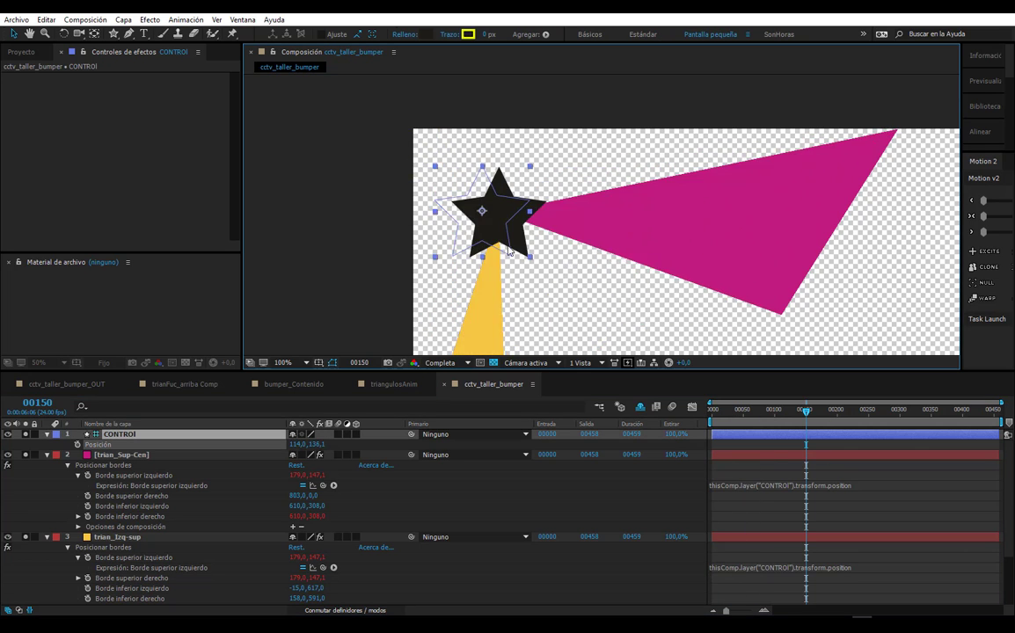
{"action": "scroll", "coordinate": [569, 238], "scroll_direction": "down", "scroll_amount": 2}
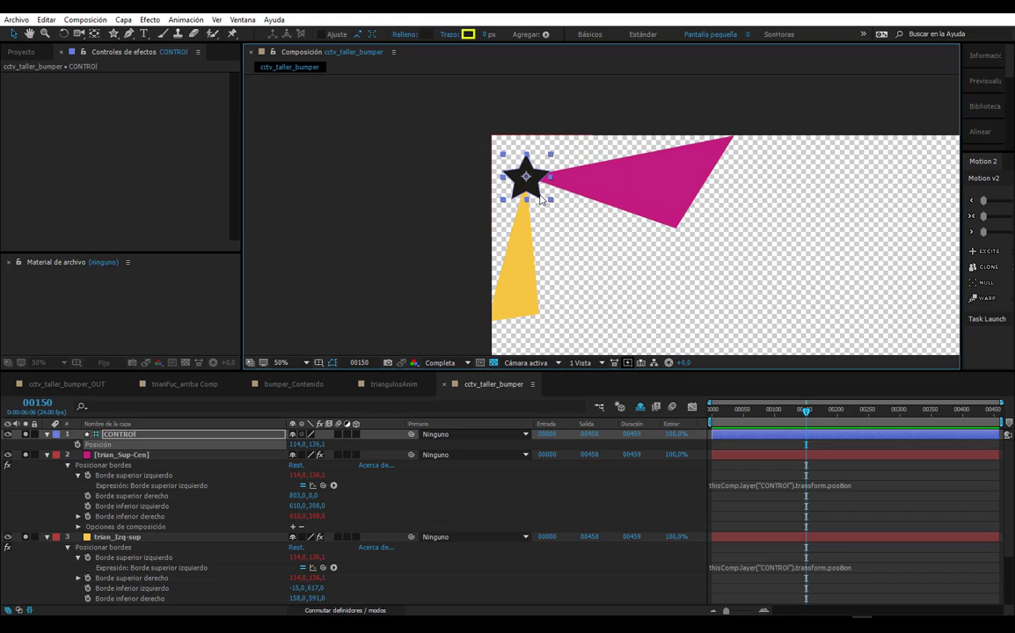
{"action": "mouse_move", "coordinate": [524, 172]}
{"action": "left_mouse_down"}
{"action": "mouse_move", "coordinate": [533, 190]}
{"action": "mouse_move", "coordinate": [524, 188]}
{"action": "left_mouse_up"}
{"action": "scroll", "coordinate": [598, 251], "scroll_direction": "up", "scroll_amount": 4}
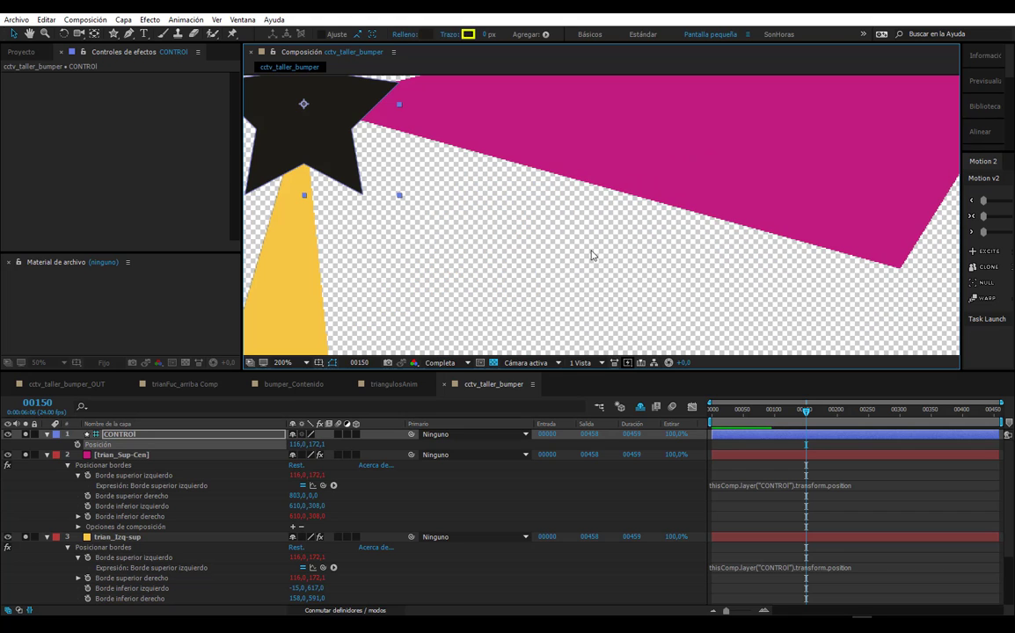
{"action": "left_click", "coordinate": [387, 386]}
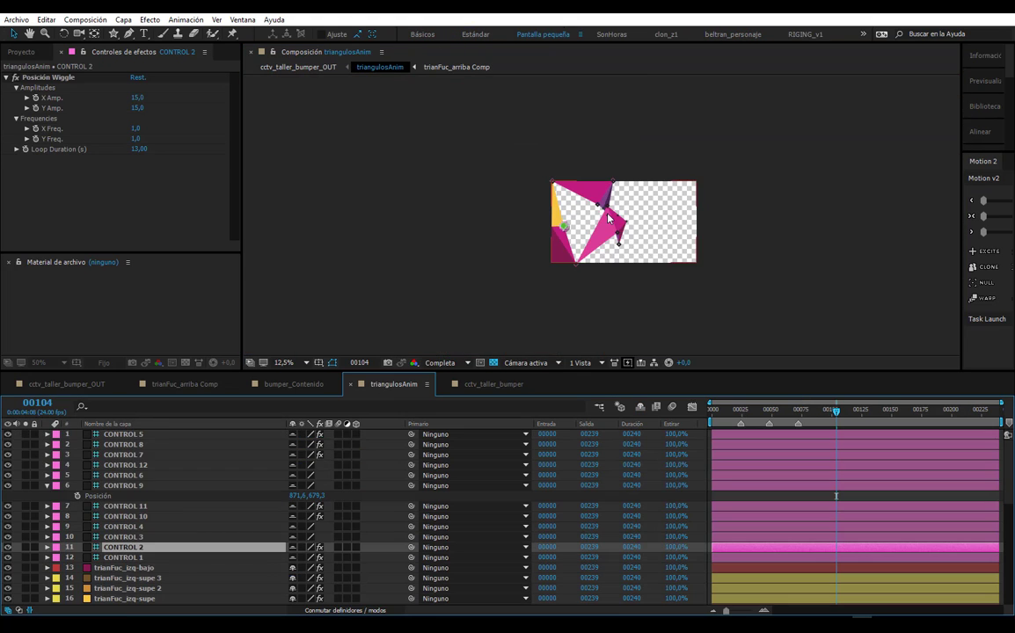
- Pan and zoom the triangulosAnim viewer and resize panels to show trianFuc_dere's corner expressions
{"action": "left_click_drag", "start_coordinate": [407, 298], "coordinate": [471, 226]}
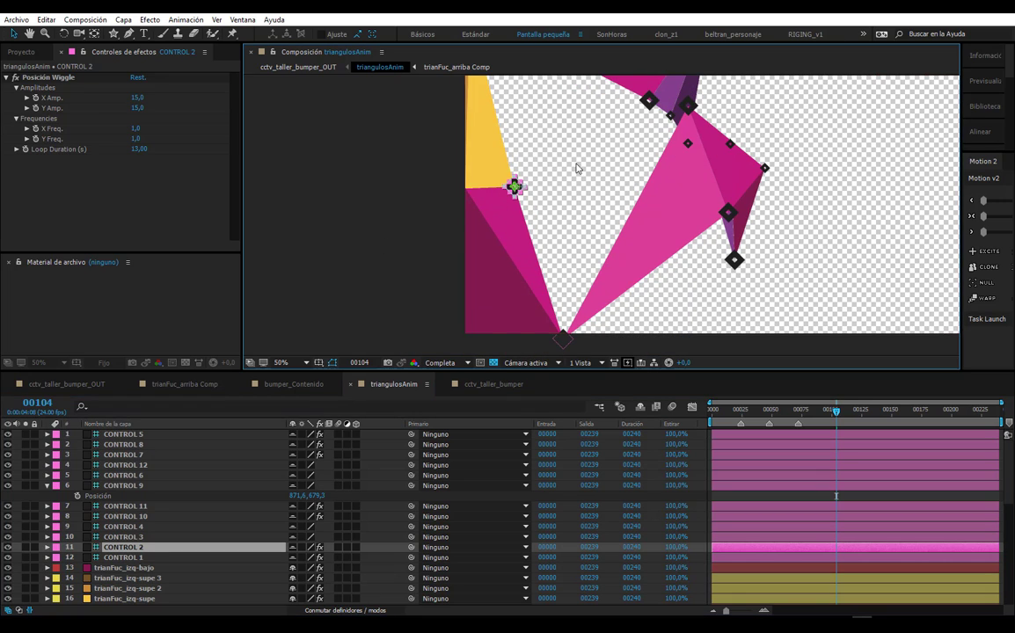
{"action": "key", "text": "period"}
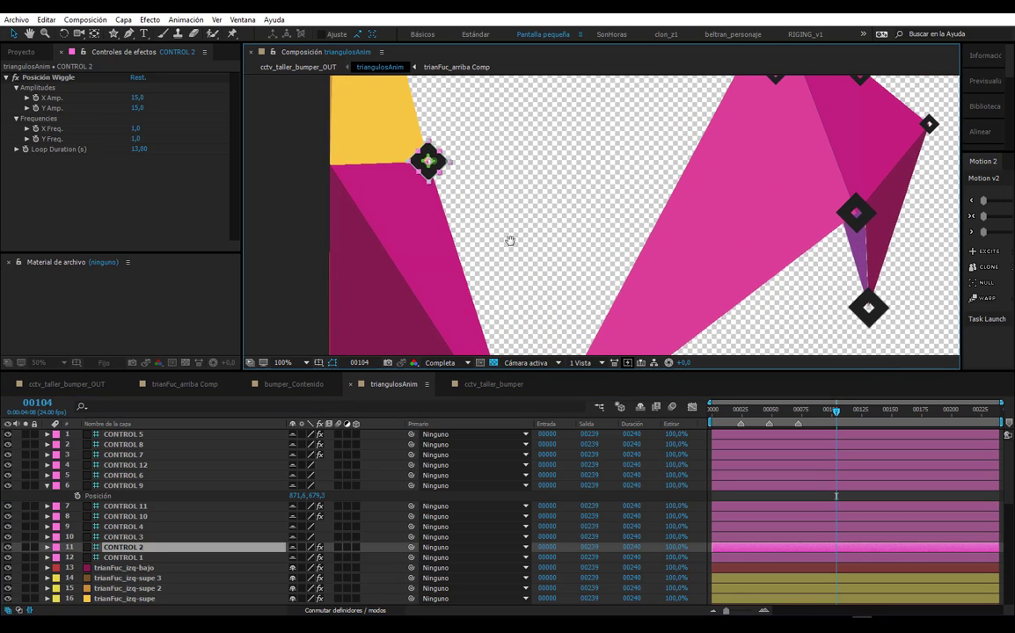
{"action": "key", "text": "comma"}
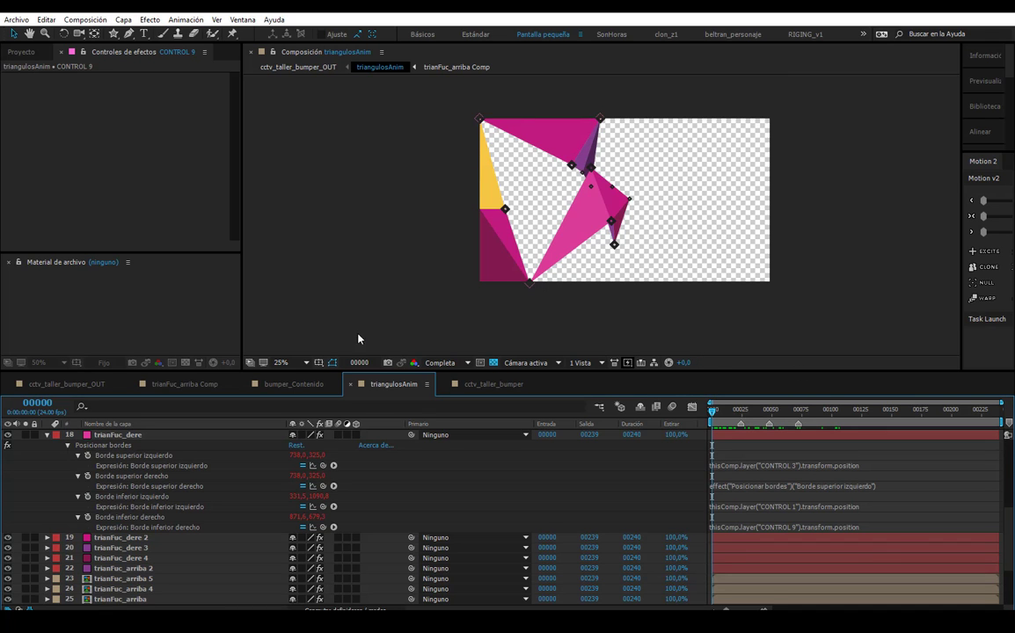
{"action": "left_click_drag", "start_coordinate": [199, 373], "coordinate": [198, 333]}
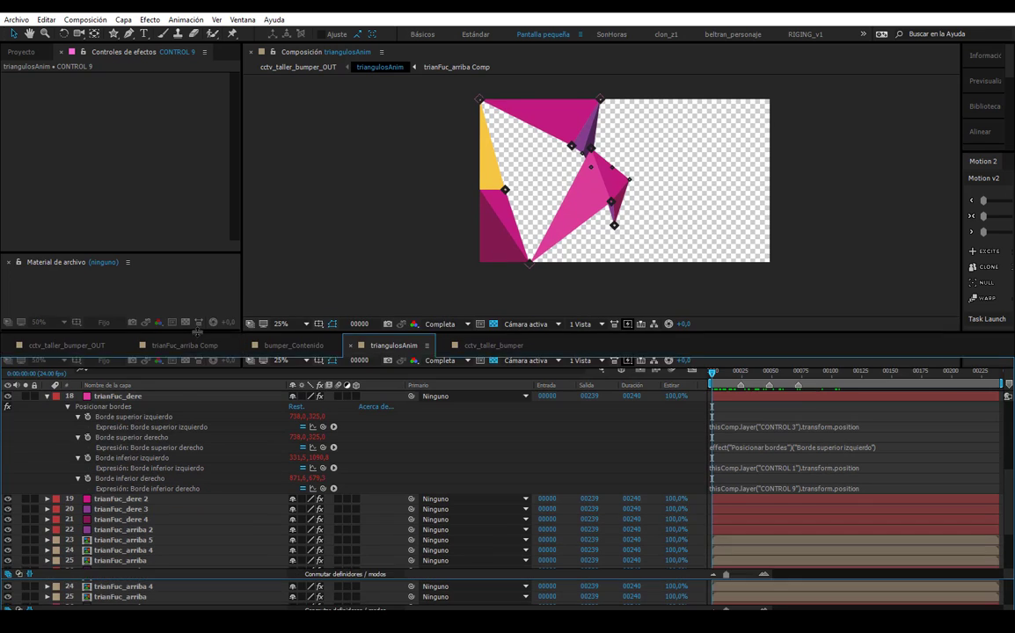
{"action": "scroll", "coordinate": [374, 217], "scroll_direction": "up", "scroll_amount": 2}
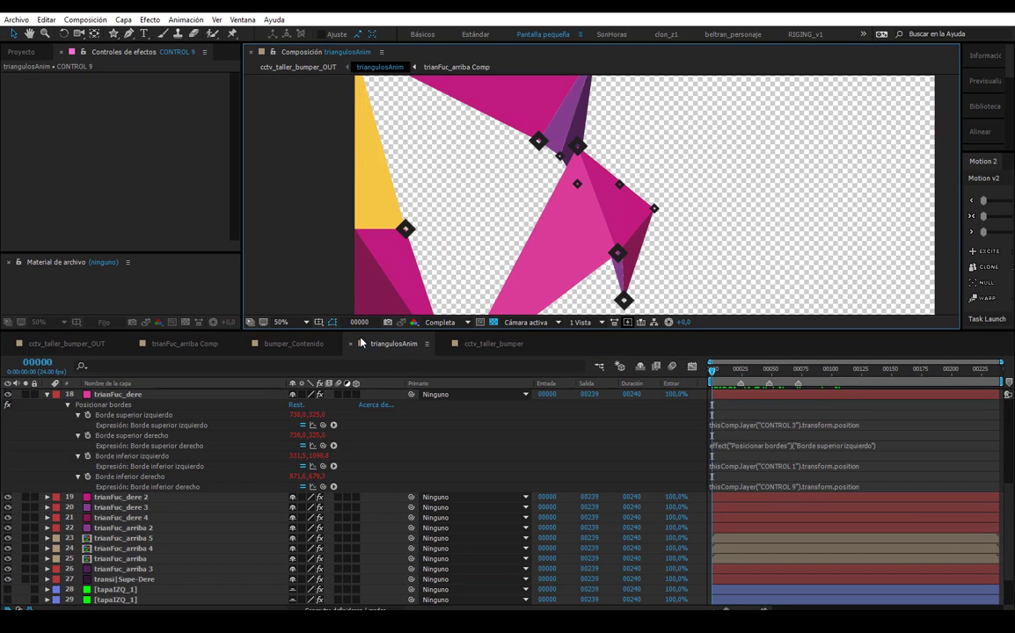
{"action": "left_click_drag", "start_coordinate": [352, 333], "coordinate": [353, 362]}
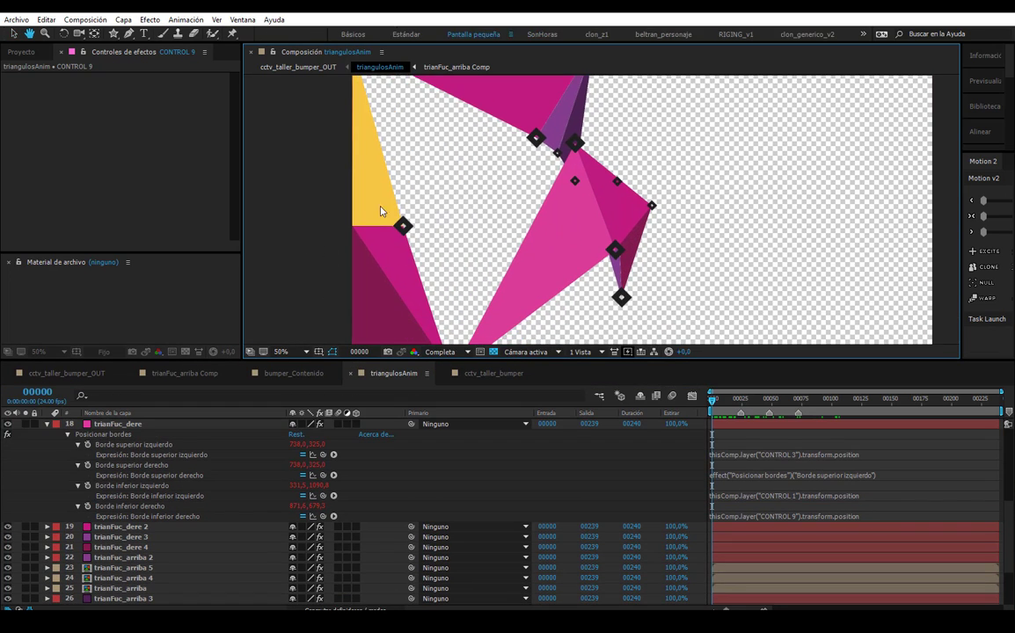
{"action": "left_click_drag", "start_coordinate": [474, 360], "coordinate": [466, 405]}
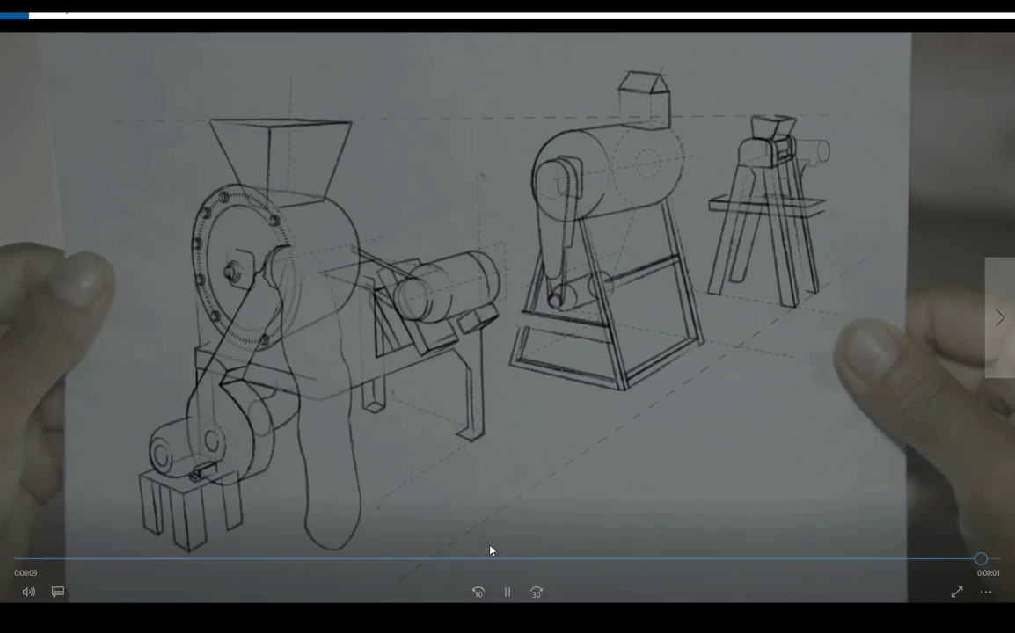
{"action": "left_click", "coordinate": [507, 592]}
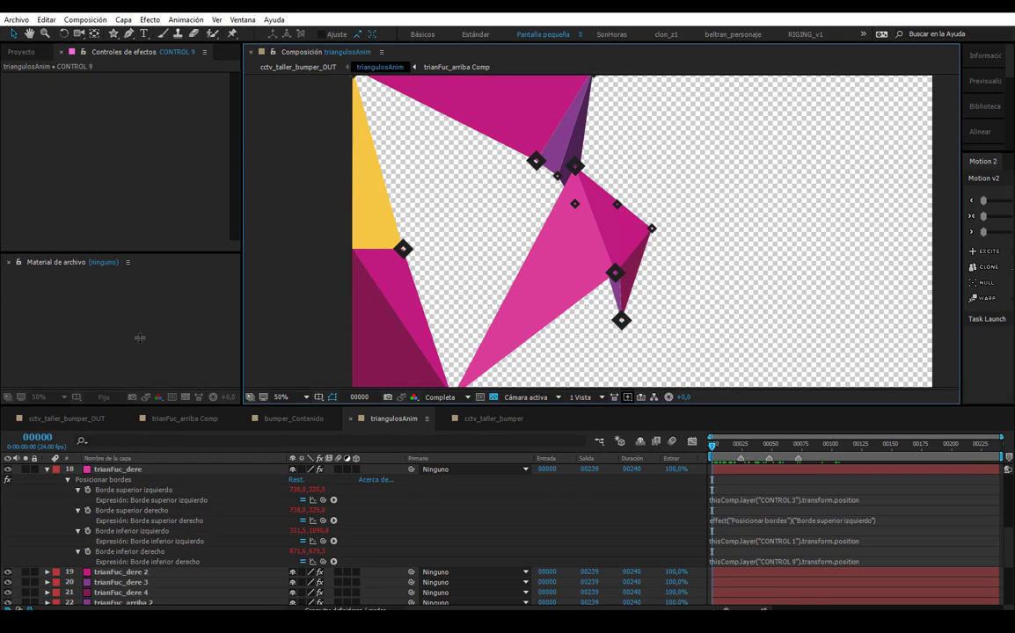
- Make the green tapaIZQ_1 cover layer visible and keep it selected
{"action": "left_click_drag", "start_coordinate": [136, 408], "coordinate": [137, 246]}
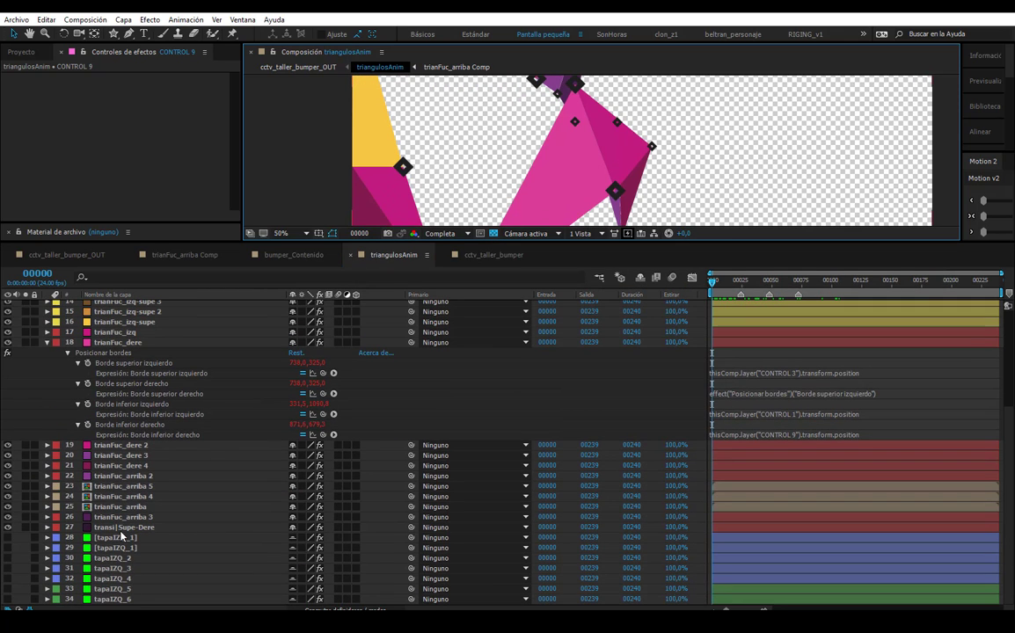
{"action": "left_click", "coordinate": [119, 536]}
{"action": "left_click", "coordinate": [116, 600], "text": "shift"}
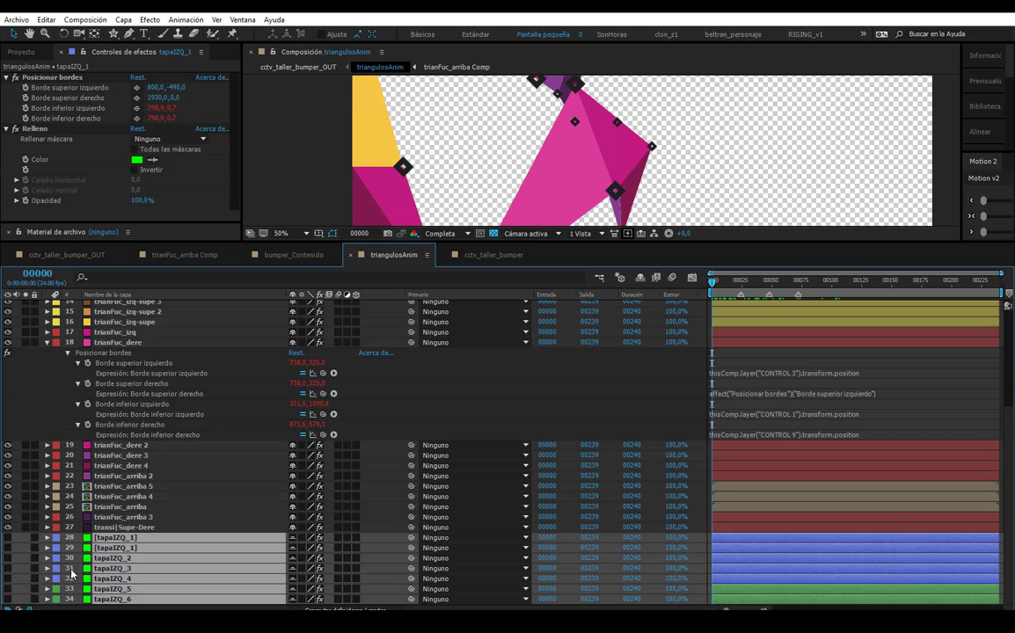
{"action": "left_click", "coordinate": [8, 539]}
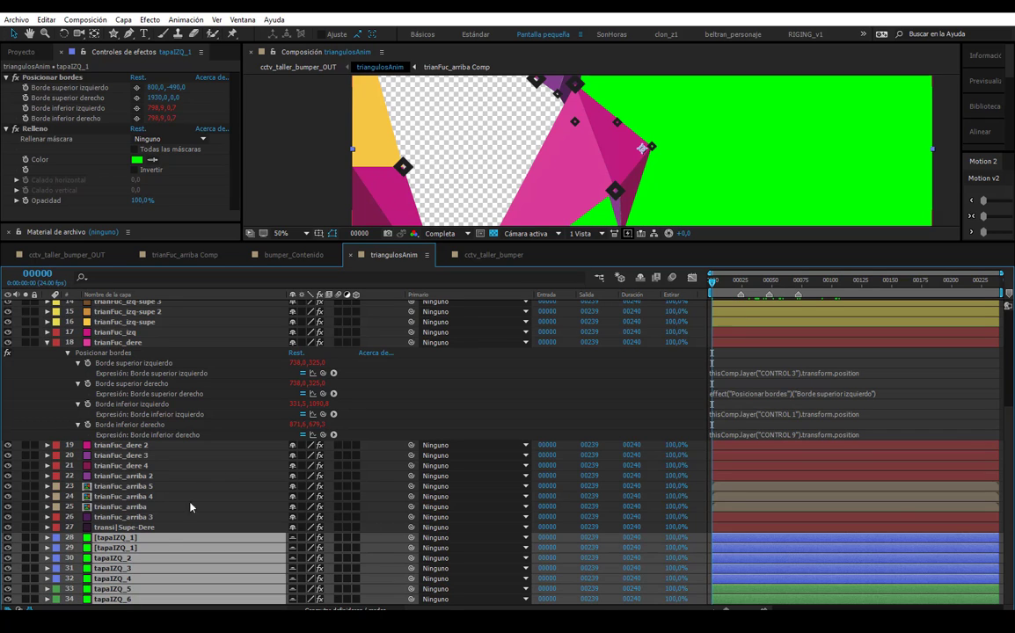
{"action": "left_click", "coordinate": [125, 539]}
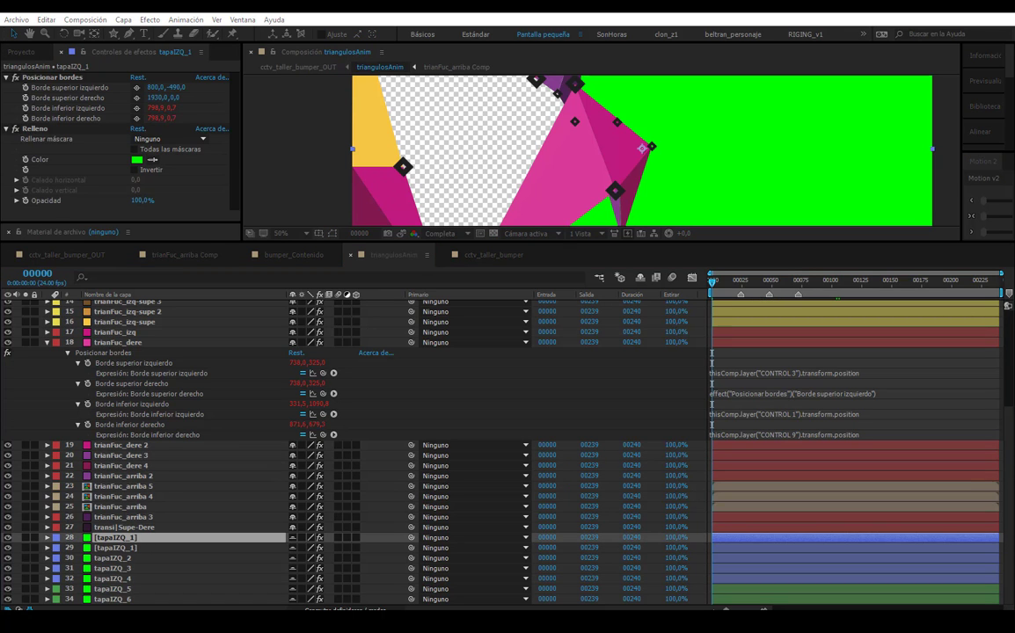
- Check the tapaIZQ_1 solid's green colour in Solid Settings and cancel without changes
{"action": "key", "text": "ctrl+shift+y"}
{"action": "left_click", "coordinate": [286, 271]}
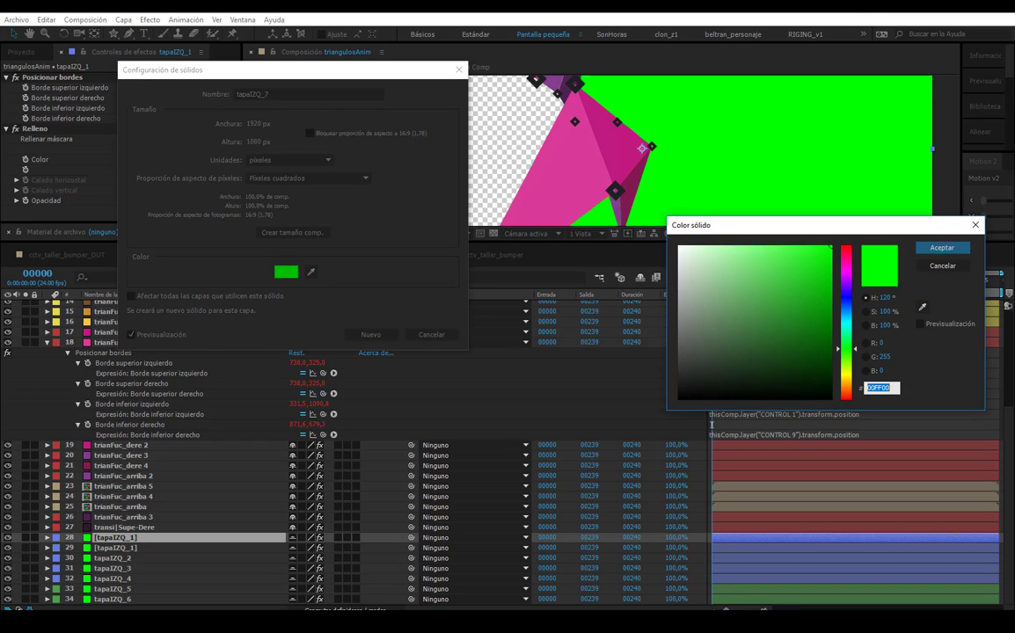
{"action": "left_click", "coordinate": [965, 267]}
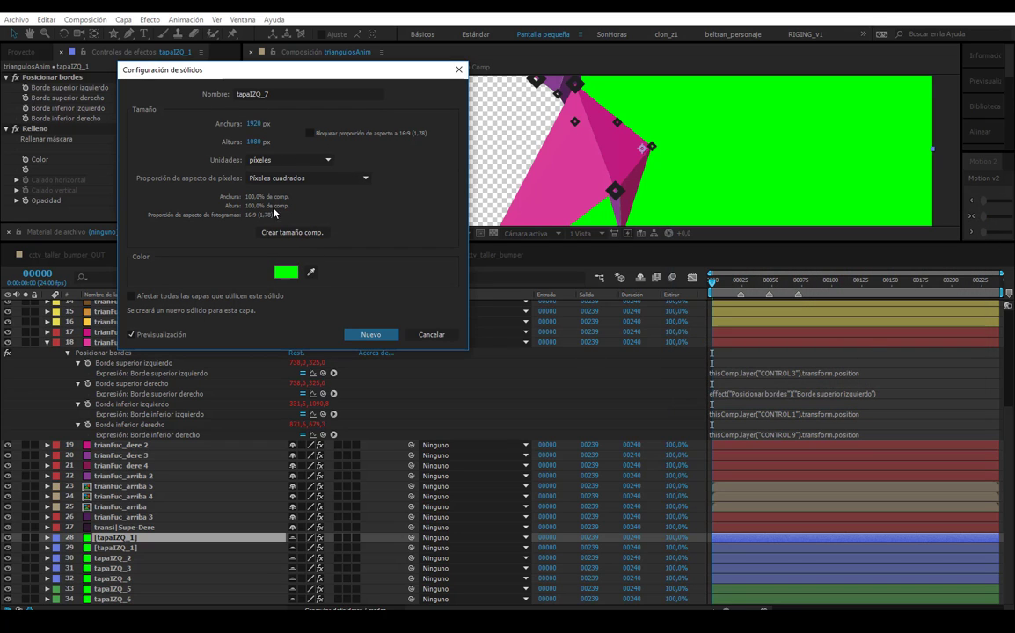
{"action": "left_click", "coordinate": [429, 336]}
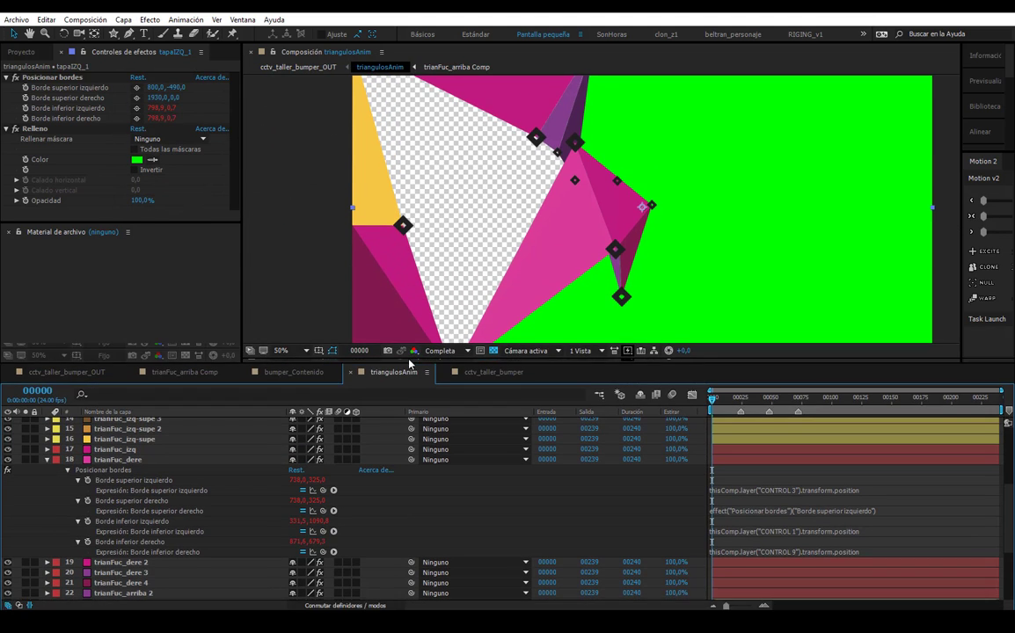
{"action": "left_click_drag", "start_coordinate": [412, 264], "coordinate": [412, 308]}
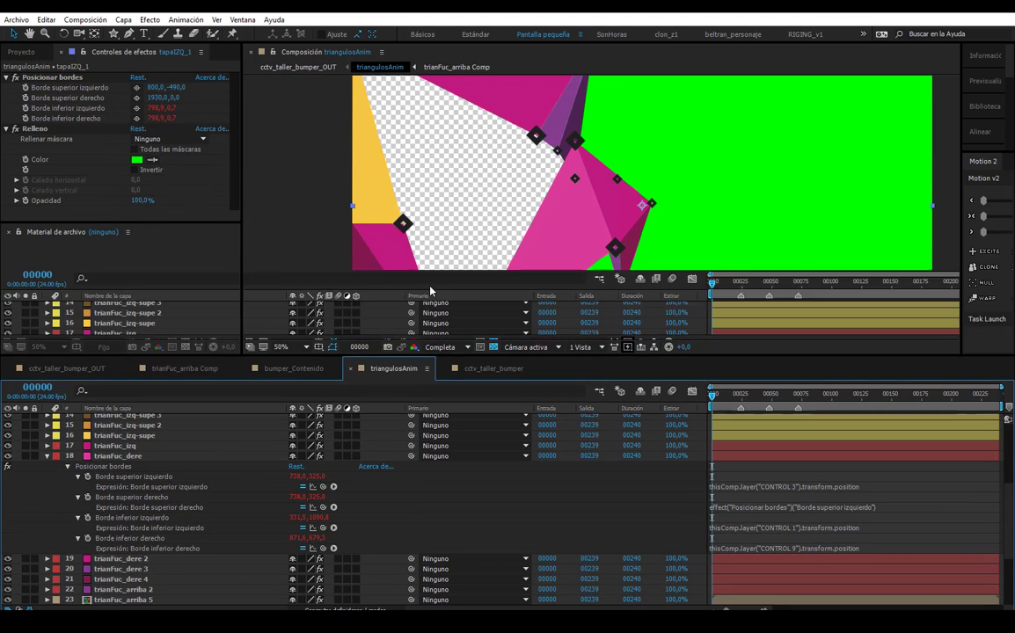
{"action": "scroll", "coordinate": [745, 168], "scroll_direction": "down", "scroll_amount": 4}
{"action": "scroll", "coordinate": [746, 167], "scroll_direction": "up", "scroll_amount": 2}
{"action": "scroll", "coordinate": [709, 165], "scroll_direction": "up", "scroll_amount": 2}
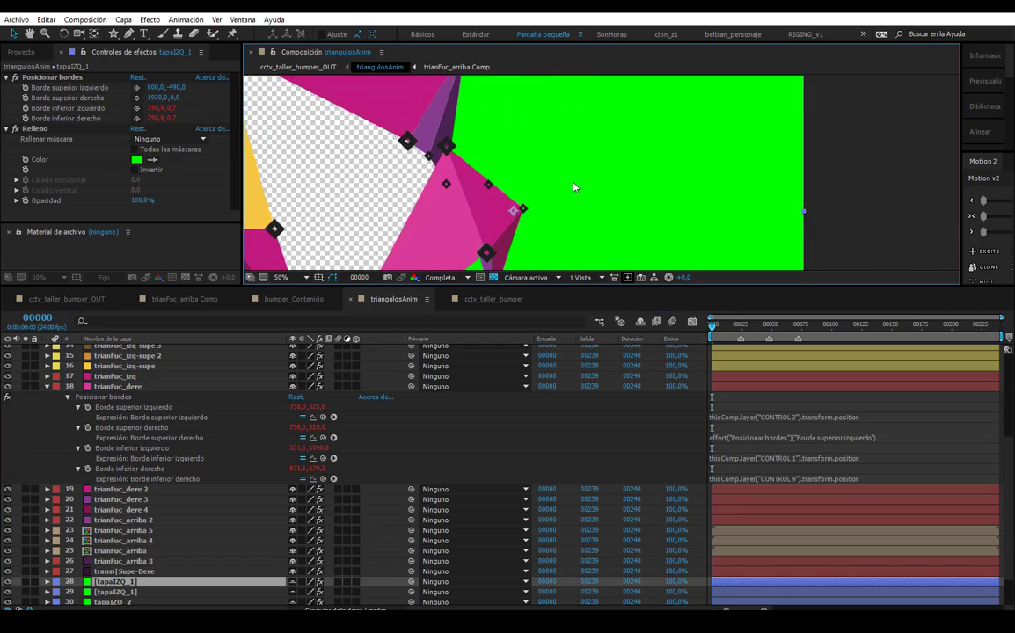
{"action": "scroll", "coordinate": [576, 132], "scroll_direction": "down", "scroll_amount": 2}
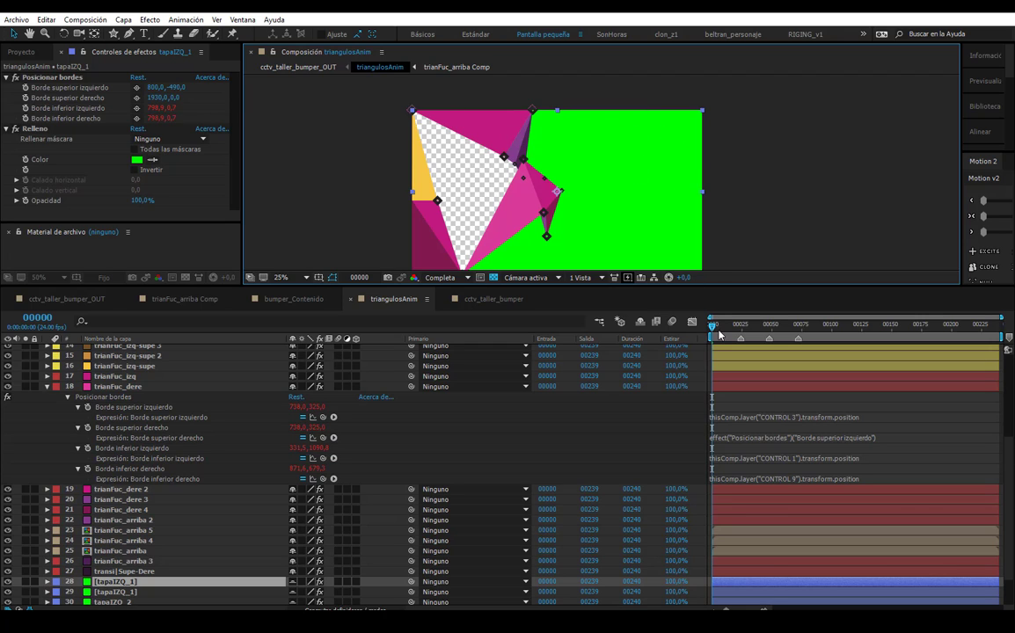
- Select the tapaIZQ_5 layer and reveal its expressions with EE
{"action": "scroll", "coordinate": [132, 572], "scroll_direction": "down", "scroll_amount": 2}
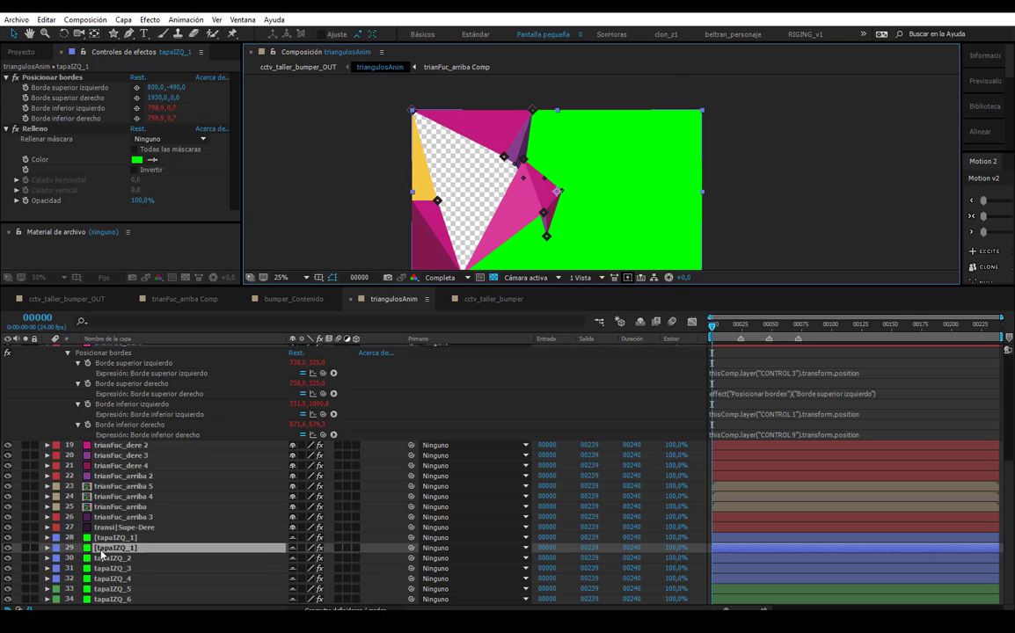
{"action": "left_click", "coordinate": [109, 547]}
{"action": "left_click", "coordinate": [108, 569]}
{"action": "key", "text": "ctrl+Down"}
{"action": "key", "text": "ctrl+Down"}
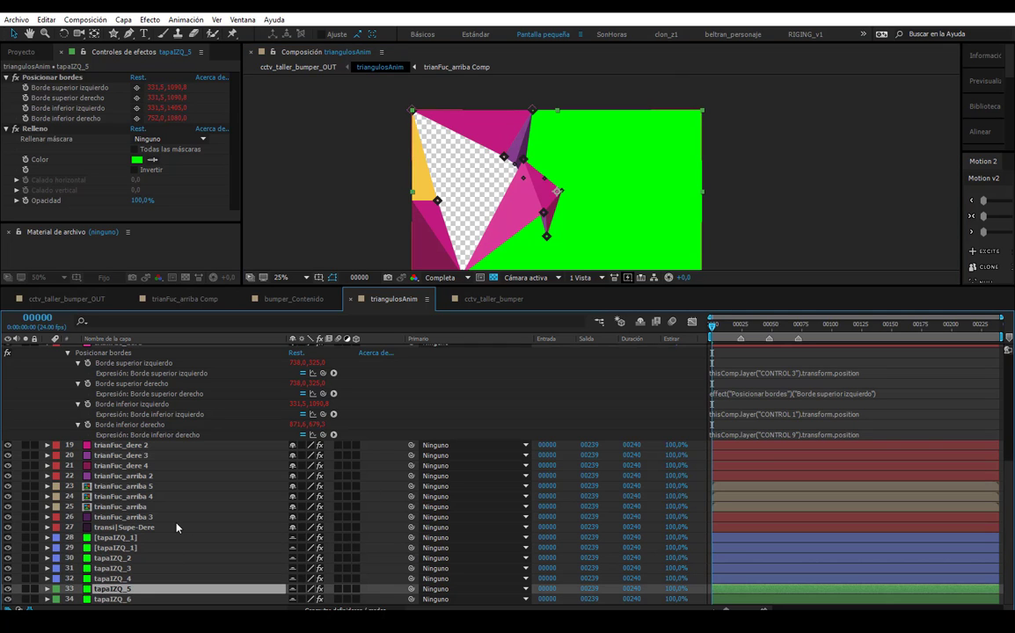
{"action": "key", "text": "e"}
{"action": "key", "text": "e"}
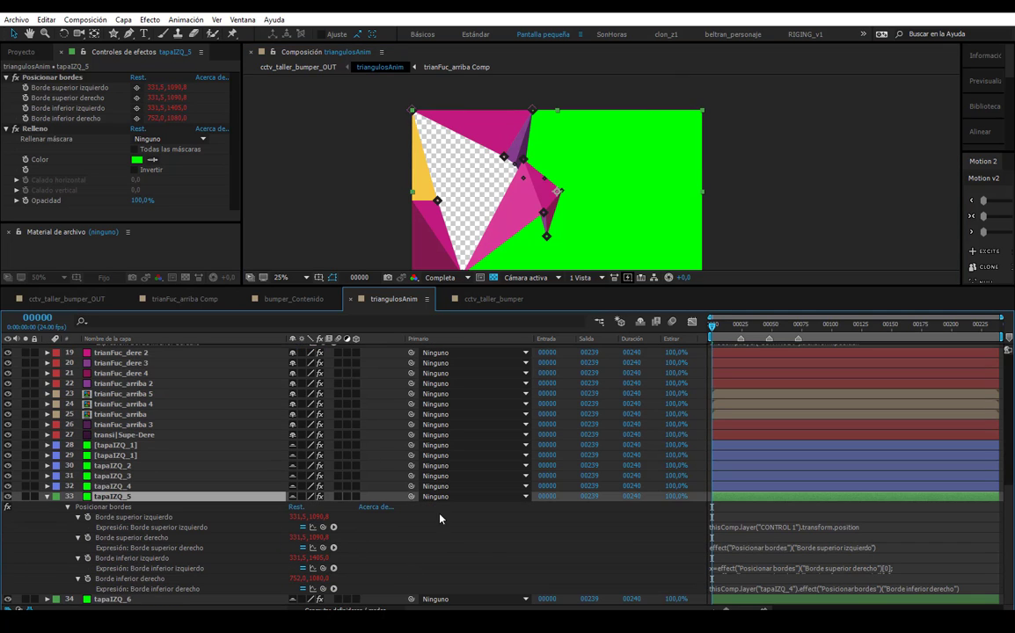
- Drag CONTROL 7, the top apex and the lower control point inward to reshape the triangles
{"action": "left_click", "coordinate": [528, 162]}
{"action": "scroll", "coordinate": [531, 164], "scroll_direction": "up", "scroll_amount": 2}
{"action": "scroll", "coordinate": [487, 109], "scroll_direction": "up", "scroll_amount": 2}
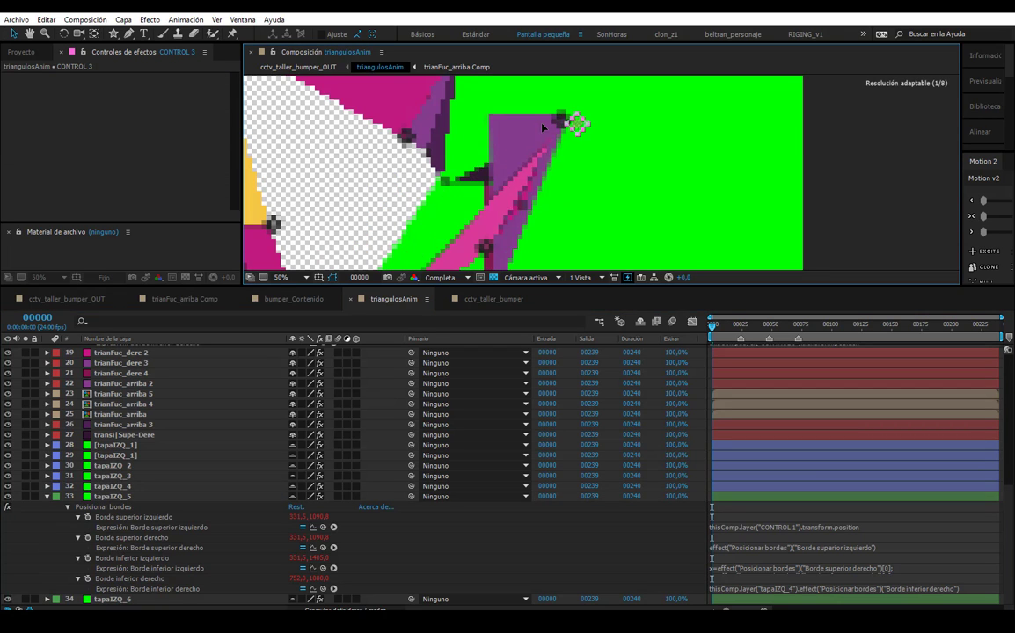
{"action": "left_click", "coordinate": [439, 165]}
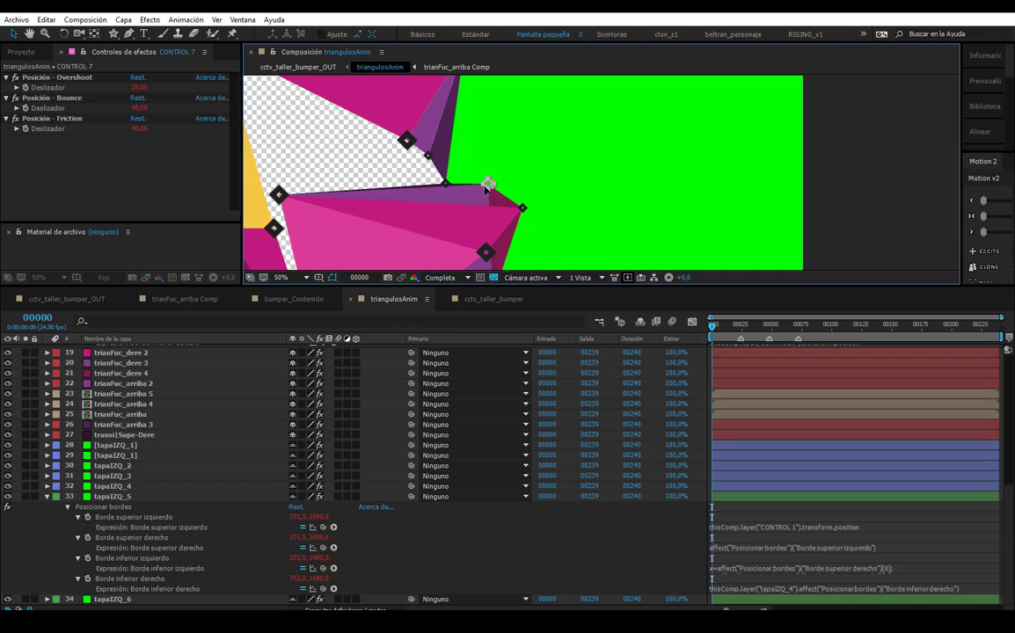
{"action": "mouse_move", "coordinate": [438, 165]}
{"action": "left_mouse_down"}
{"action": "mouse_move", "coordinate": [357, 219]}
{"action": "mouse_move", "coordinate": [455, 195]}
{"action": "left_mouse_up"}
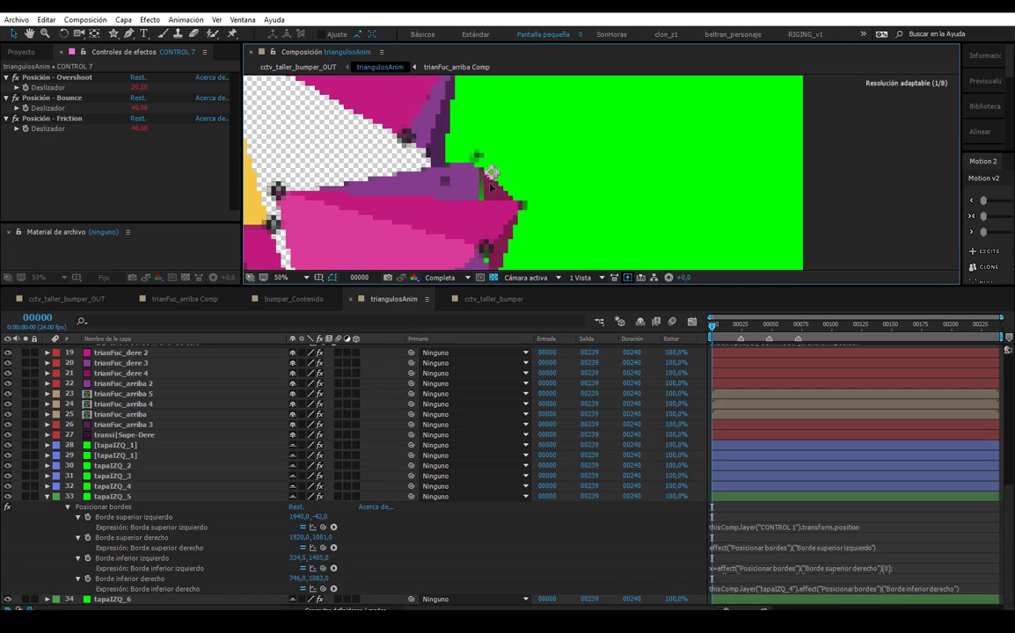
{"action": "left_click_drag", "start_coordinate": [404, 171], "coordinate": [332, 167]}
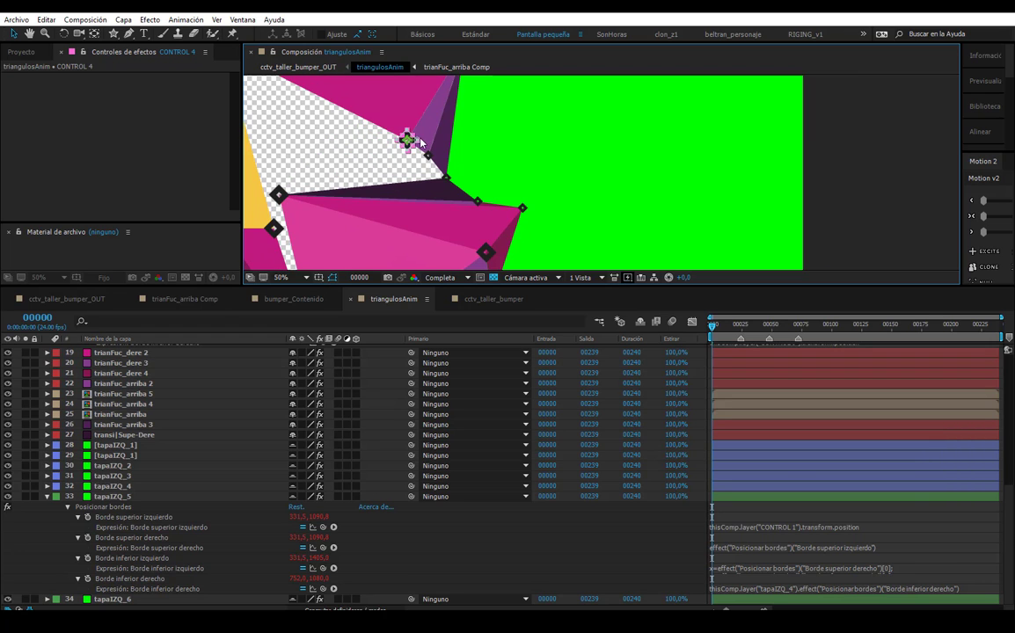
{"action": "left_click_drag", "start_coordinate": [331, 167], "coordinate": [458, 225]}
{"action": "left_click", "coordinate": [482, 135]}
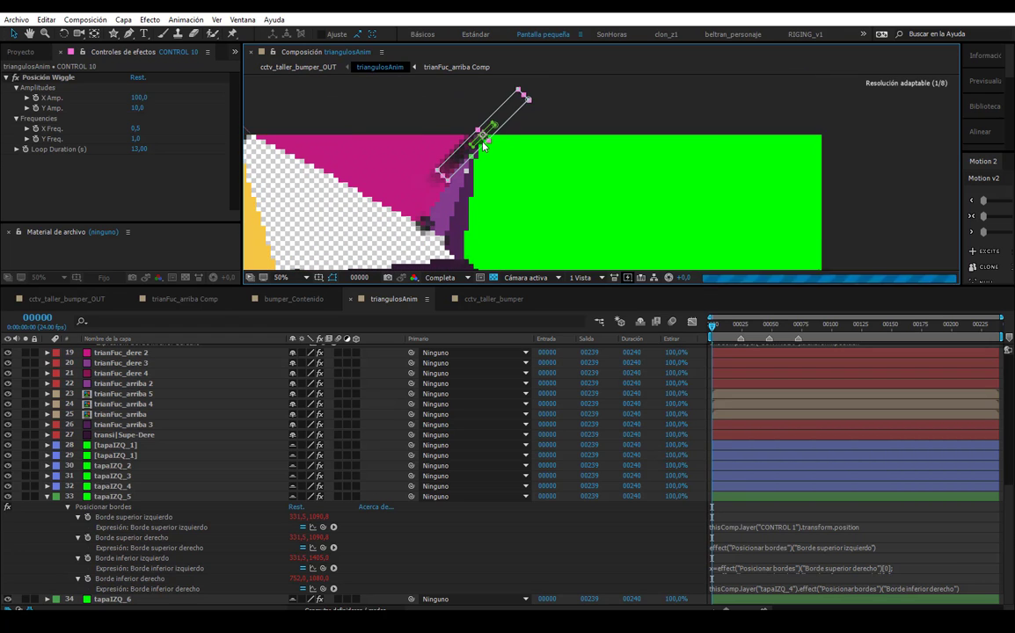
{"action": "left_click_drag", "start_coordinate": [481, 135], "coordinate": [412, 160]}
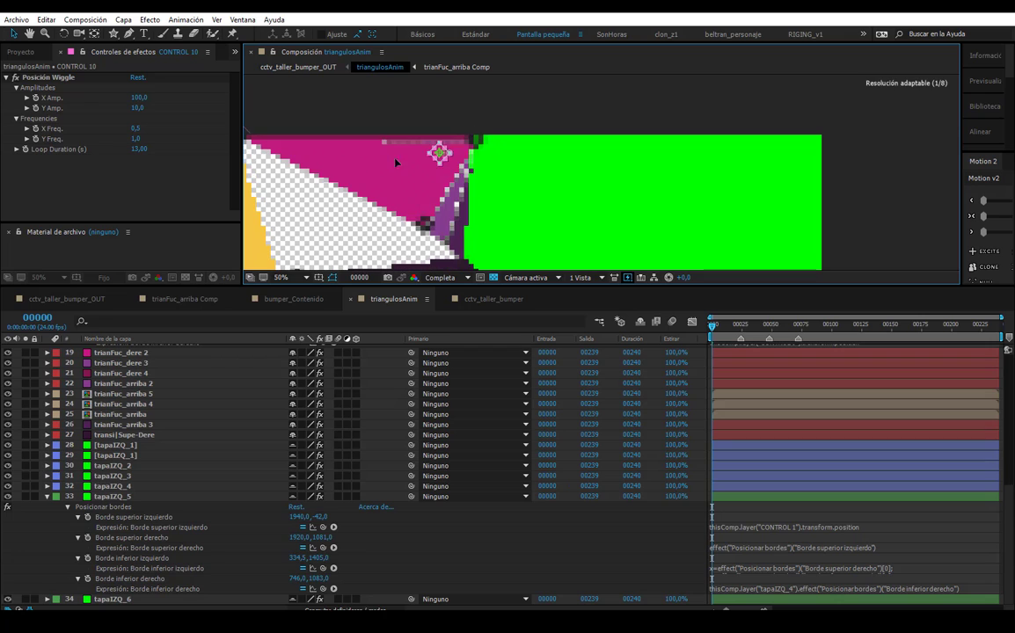
{"action": "left_click", "coordinate": [425, 228]}
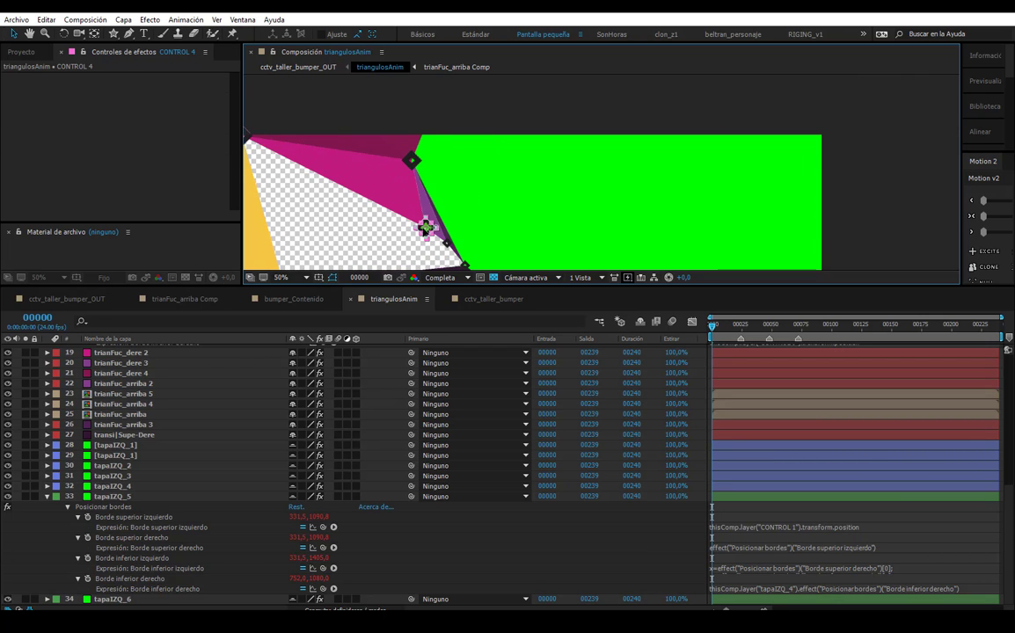
{"action": "left_click_drag", "start_coordinate": [426, 228], "coordinate": [295, 234]}
{"action": "left_click", "coordinate": [411, 160]}
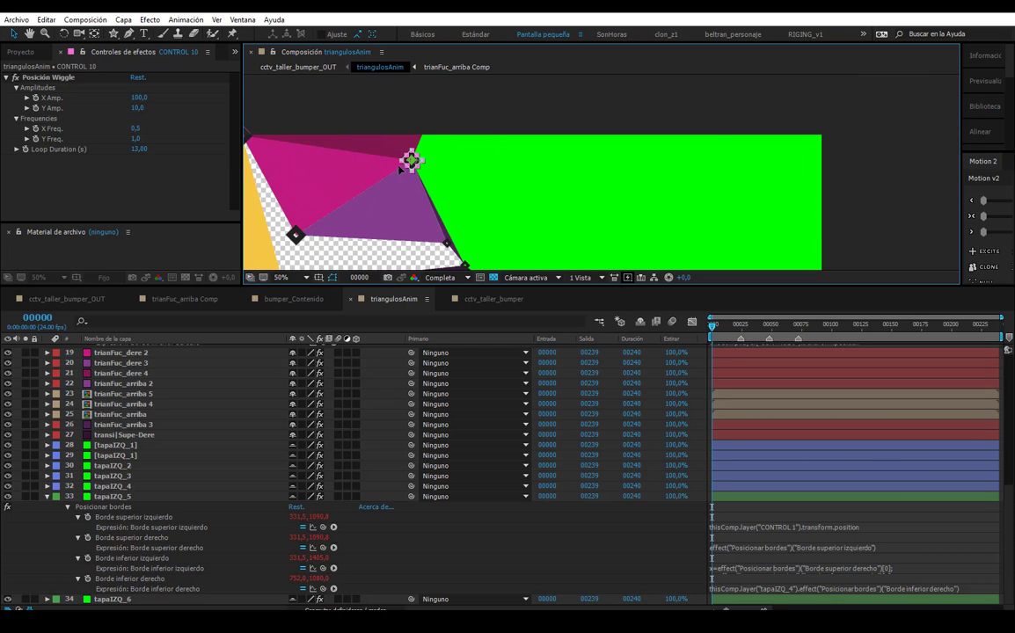
{"action": "left_click_drag", "start_coordinate": [411, 160], "coordinate": [358, 176]}
- Pull the dark and pink triangles' right tips, CONTROL 9 and the purple tip leftward into a tighter cluster
{"action": "mouse_move", "coordinate": [432, 220]}
{"action": "left_mouse_down"}
{"action": "mouse_move", "coordinate": [492, 160]}
{"action": "mouse_move", "coordinate": [418, 155]}
{"action": "left_mouse_up"}
{"action": "left_click", "coordinate": [509, 157]}
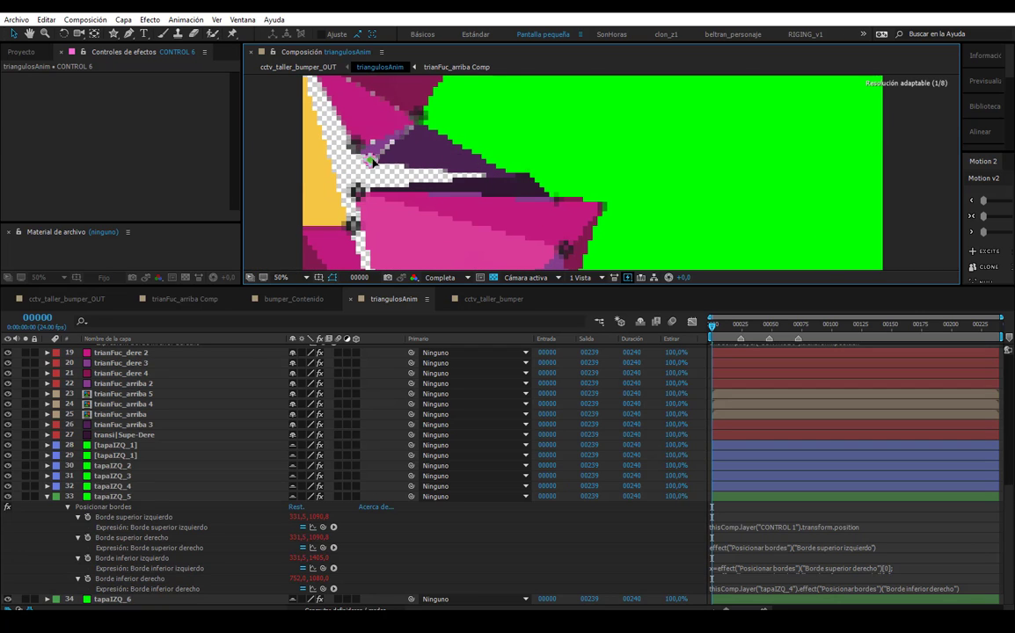
{"action": "left_click_drag", "start_coordinate": [525, 181], "coordinate": [425, 174]}
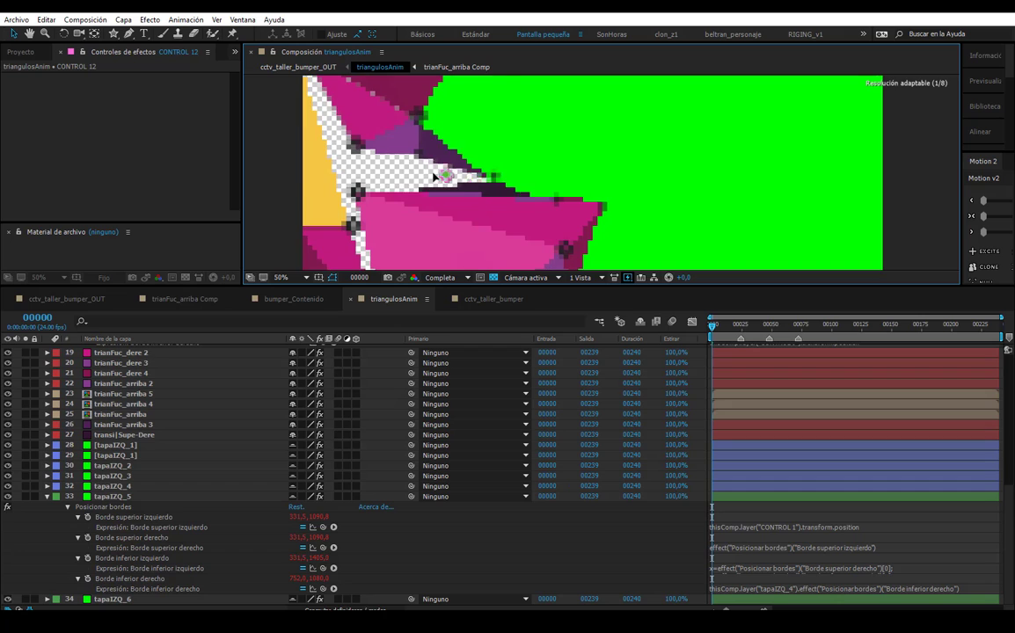
{"action": "left_click_drag", "start_coordinate": [558, 203], "coordinate": [437, 192]}
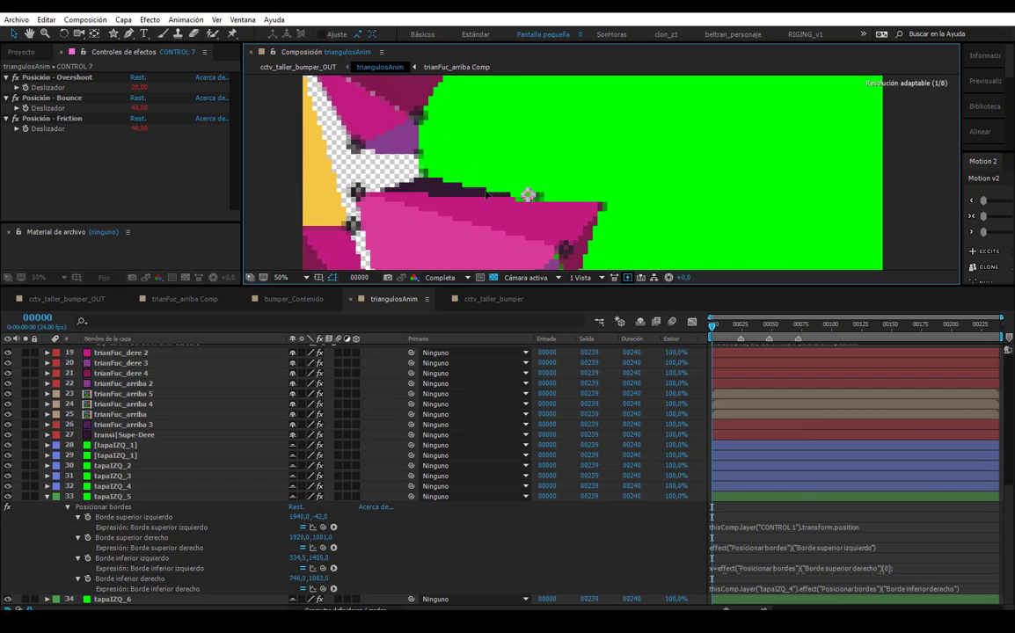
{"action": "left_click_drag", "start_coordinate": [602, 212], "coordinate": [455, 205]}
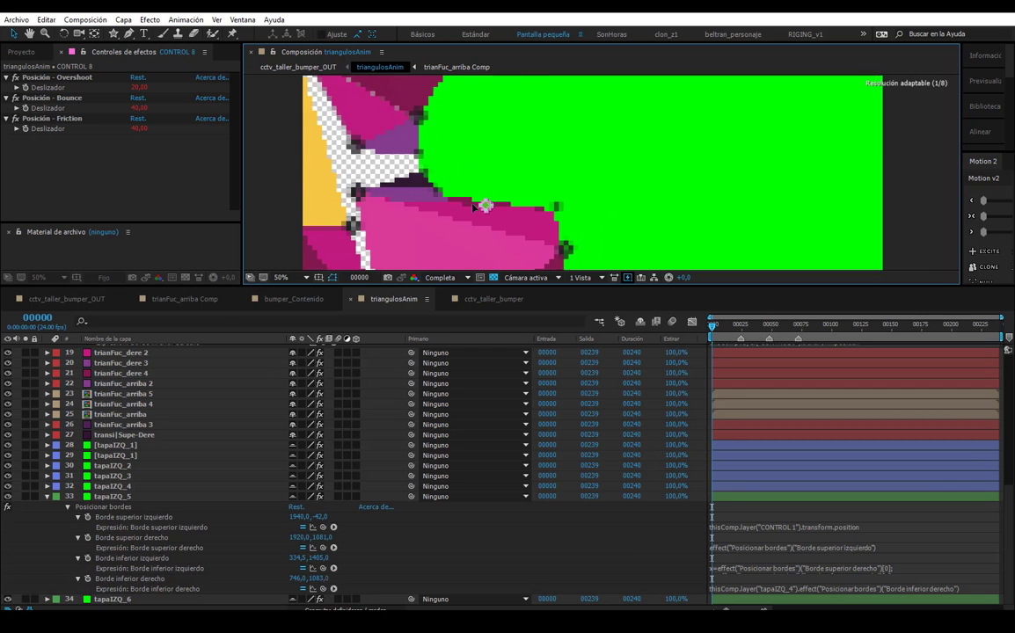
{"action": "left_click", "coordinate": [566, 253]}
{"action": "left_click_drag", "start_coordinate": [565, 253], "coordinate": [428, 219]}
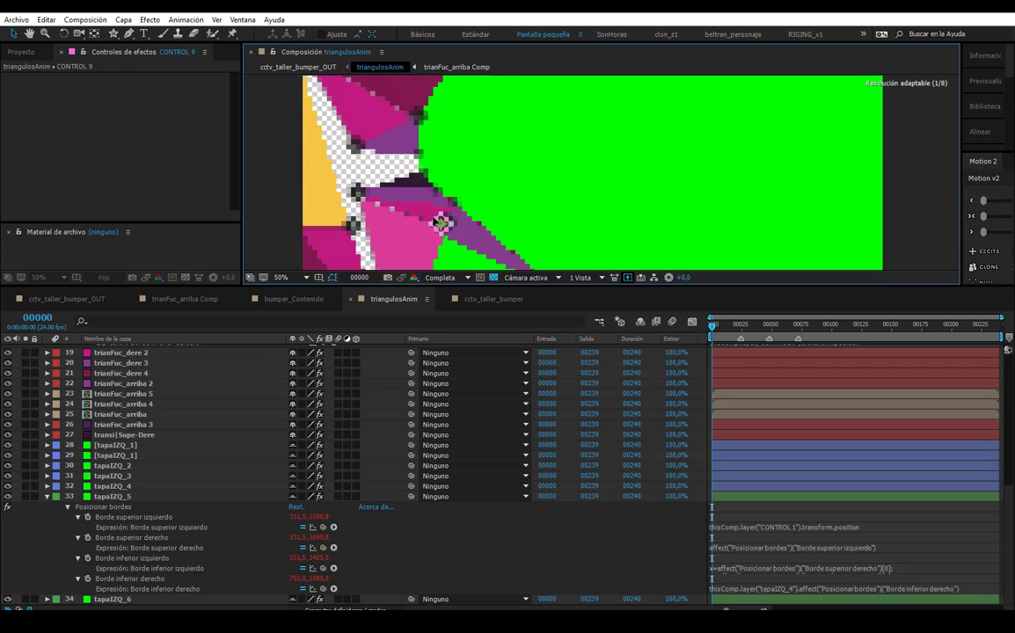
{"action": "scroll", "coordinate": [528, 176], "scroll_direction": "down", "scroll_amount": 2}
{"action": "mouse_move", "coordinate": [534, 233]}
{"action": "left_mouse_down"}
{"action": "mouse_move", "coordinate": [604, 244]}
{"action": "mouse_move", "coordinate": [481, 159]}
{"action": "left_mouse_up"}
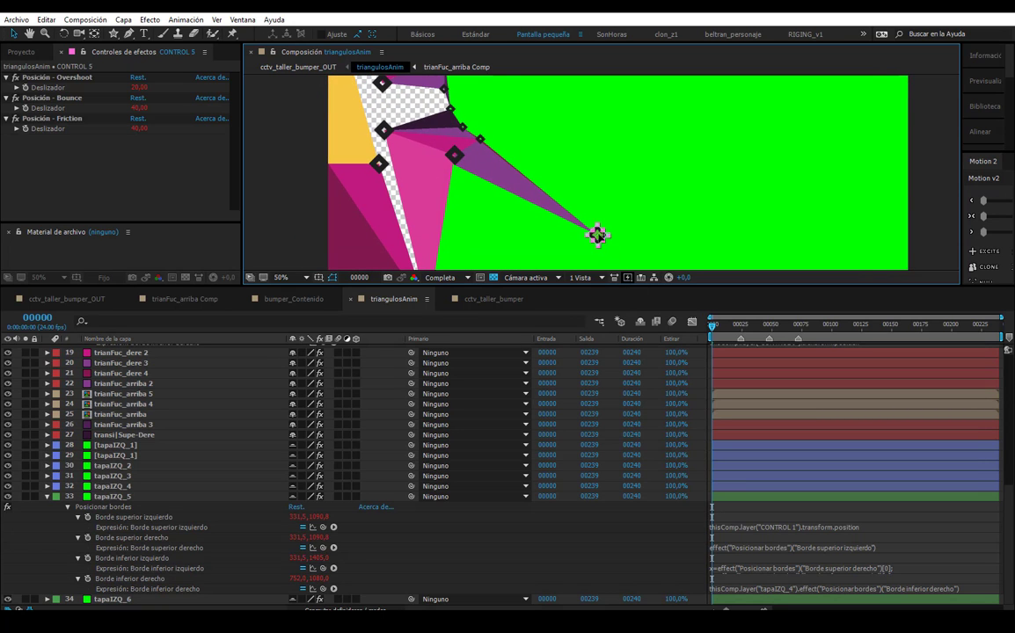
{"action": "scroll", "coordinate": [488, 198], "scroll_direction": "down", "scroll_amount": 2}
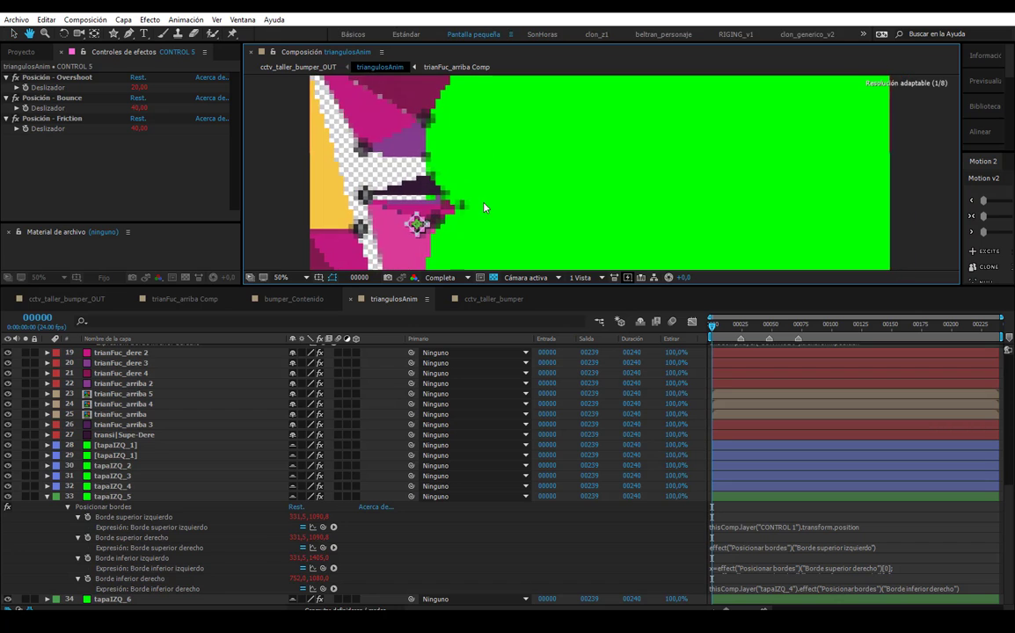
{"action": "scroll", "coordinate": [546, 189], "scroll_direction": "down", "scroll_amount": 2}
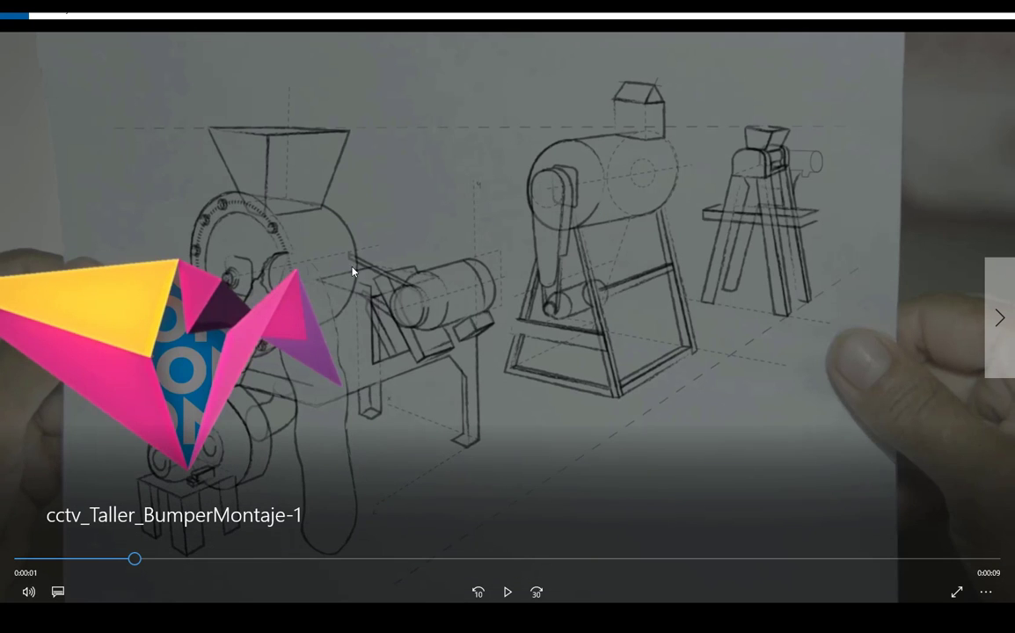
- Rewind the bumper montage to 0:00:00, play and pause it, rewind again, then return to After Effects
{"action": "left_click_drag", "start_coordinate": [90, 552], "coordinate": [7, 560]}
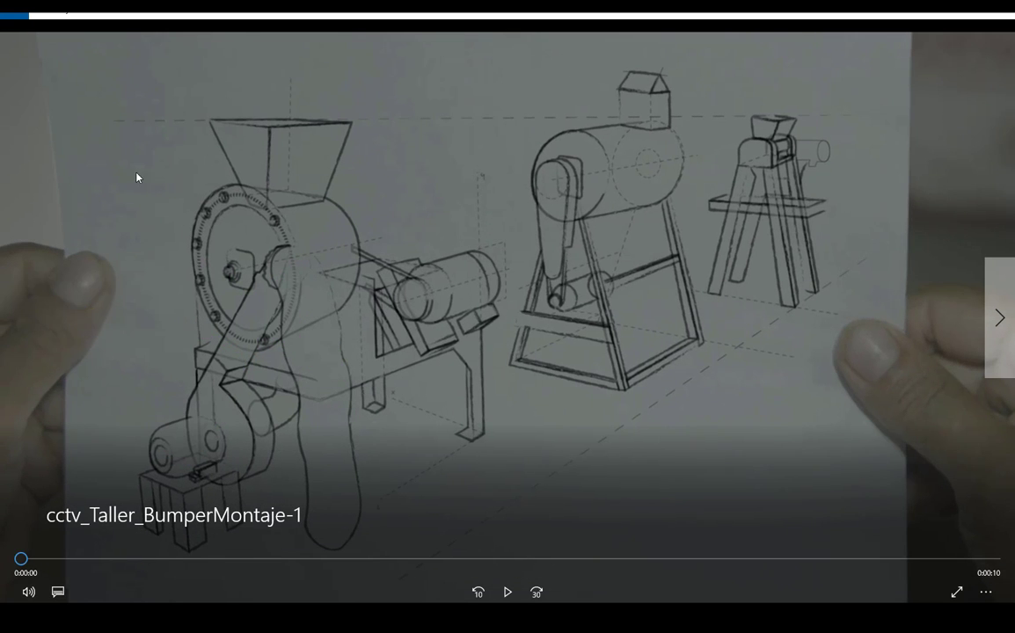
{"action": "left_click", "coordinate": [507, 592]}
{"action": "left_click", "coordinate": [186, 371]}
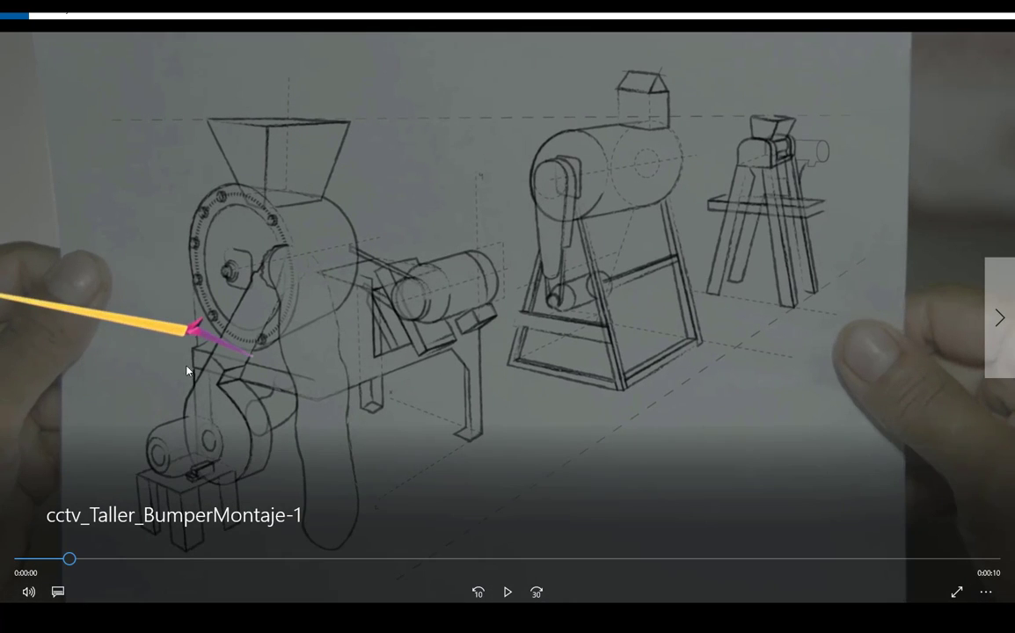
{"action": "left_click_drag", "start_coordinate": [40, 559], "coordinate": [4, 561]}
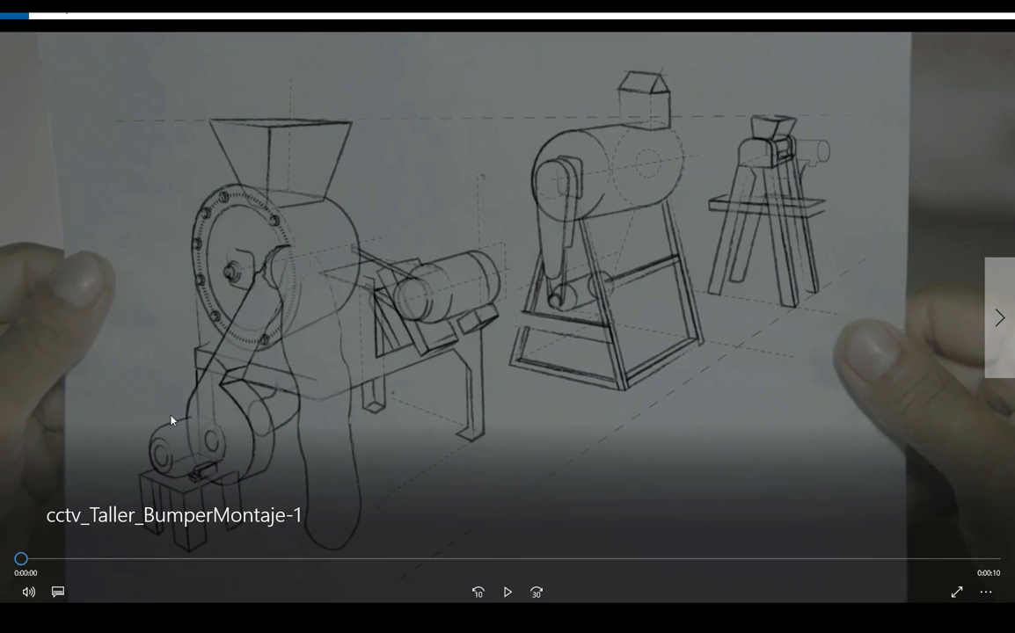
{"action": "key", "text": "alt+Tab"}
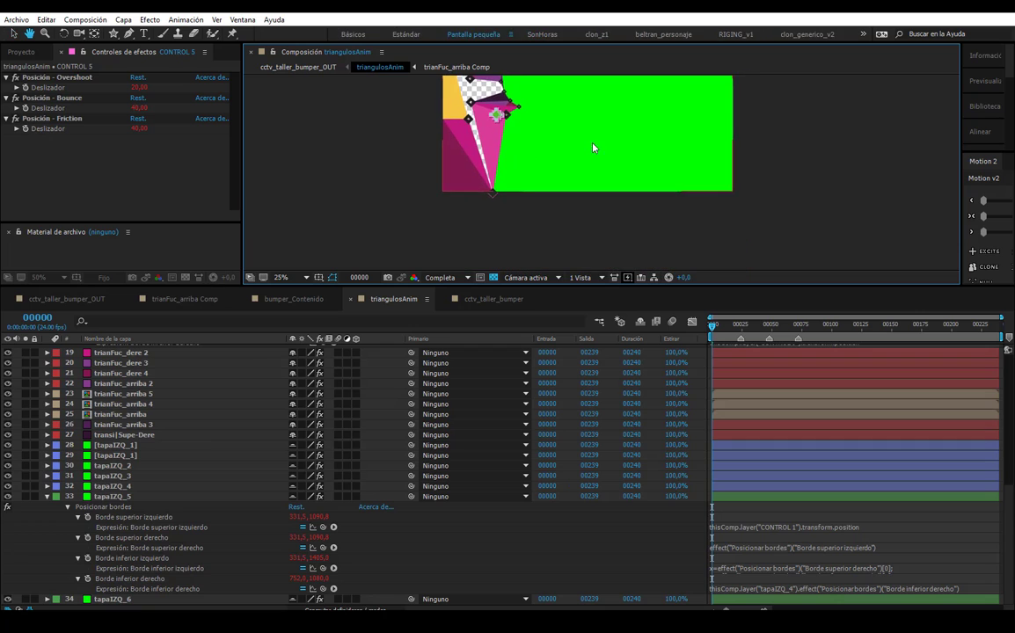
- Move the CONTROL 1 bottom point and the CONTROL 11 point to reshape the triangles
{"action": "left_click", "coordinate": [450, 265]}
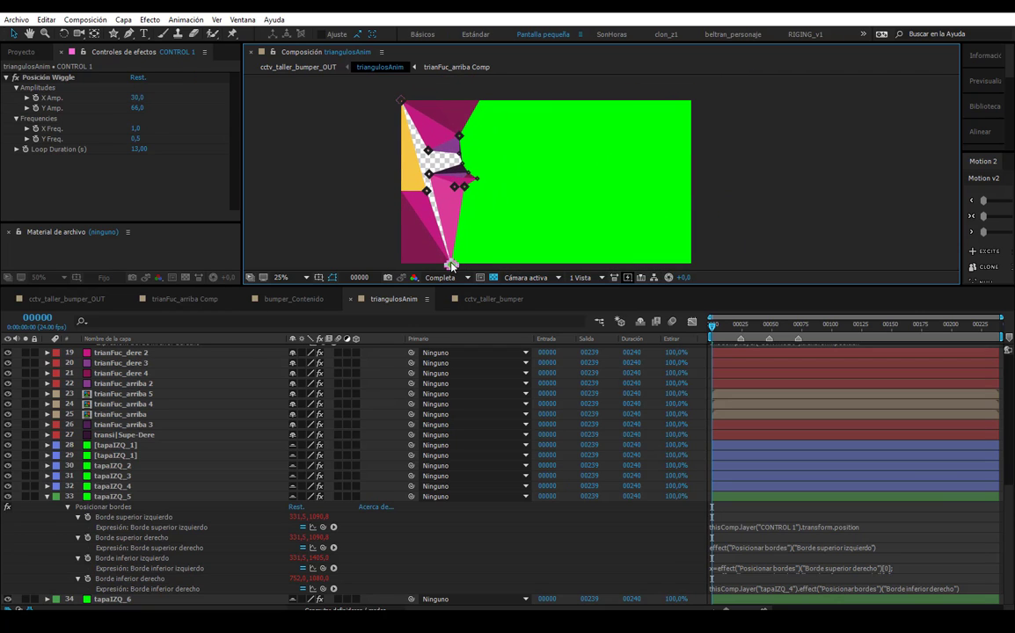
{"action": "mouse_move", "coordinate": [450, 265]}
{"action": "left_mouse_down"}
{"action": "mouse_move", "coordinate": [392, 170]}
{"action": "mouse_move", "coordinate": [387, 195]}
{"action": "left_mouse_up"}
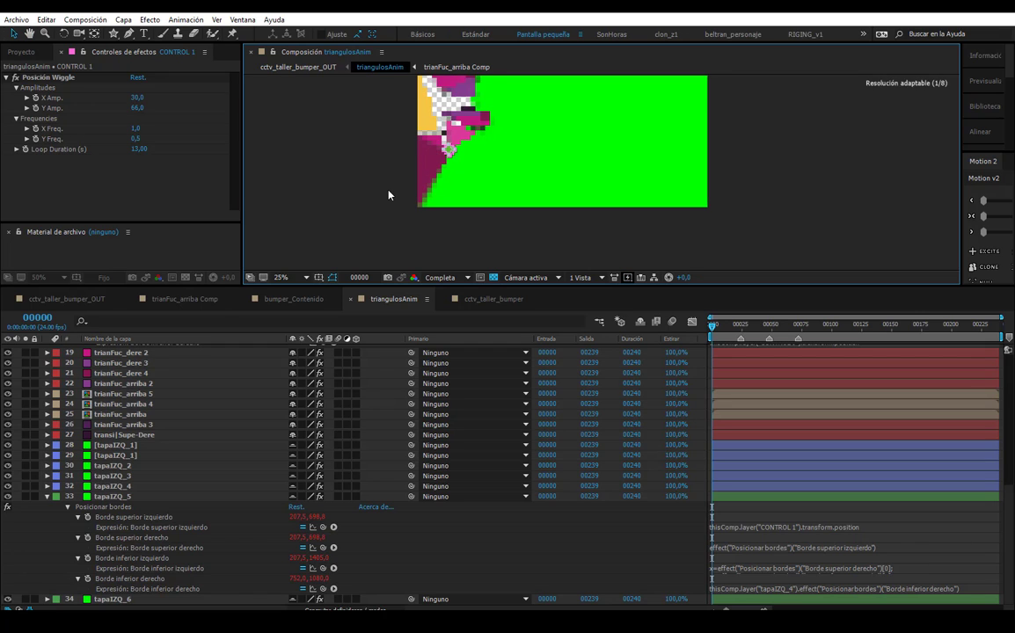
{"action": "left_click", "coordinate": [373, 145]}
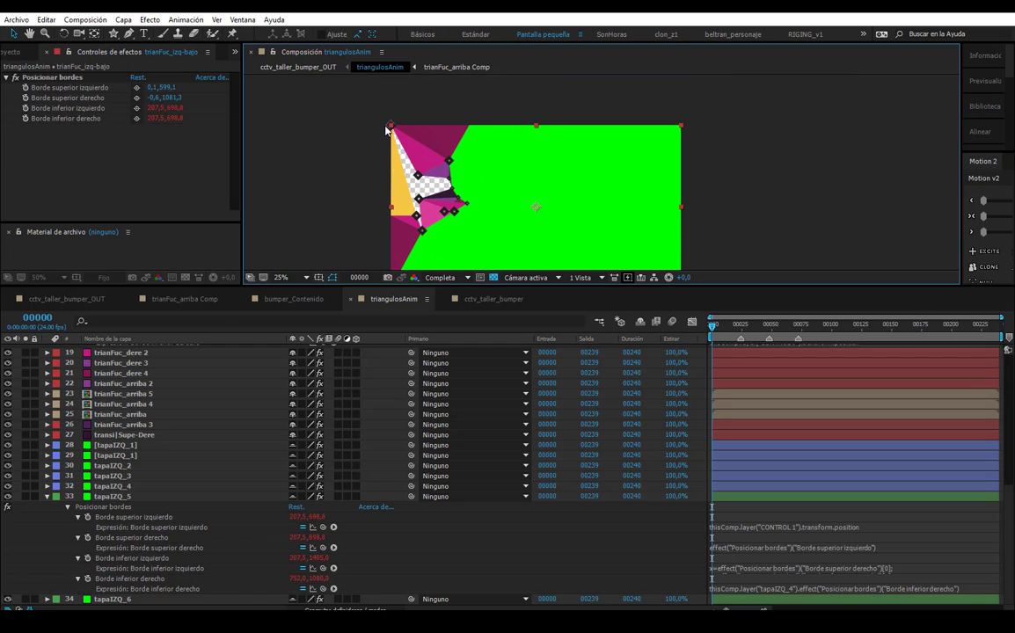
{"action": "left_click", "coordinate": [391, 126]}
{"action": "left_click_drag", "start_coordinate": [391, 126], "coordinate": [400, 187]}
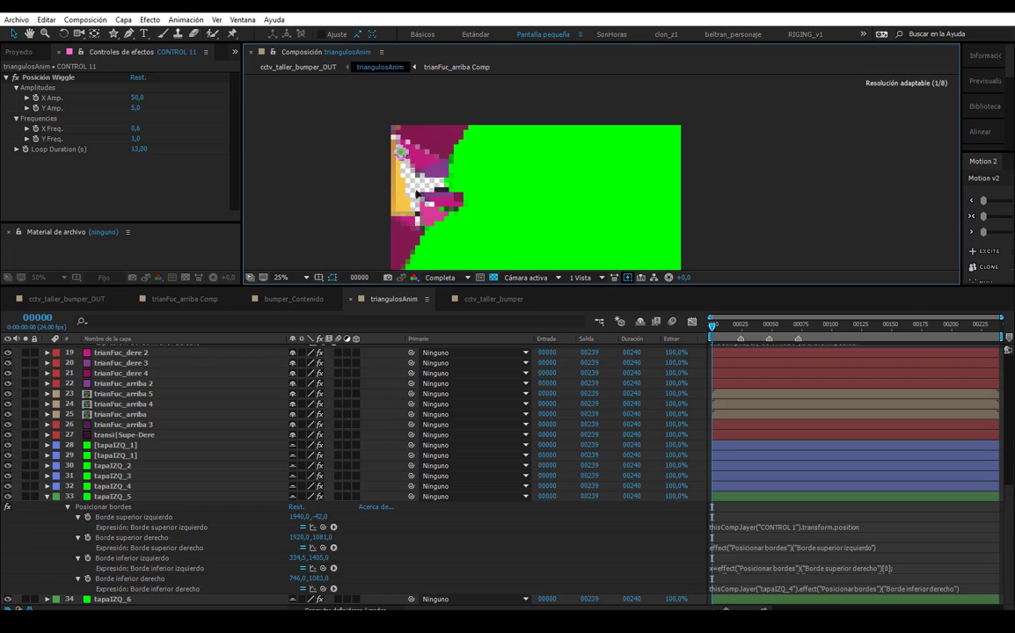
- Zoom the Composition viewer to 50% on the triangle rig
{"action": "scroll", "coordinate": [474, 220], "scroll_direction": "up", "scroll_amount": 1}
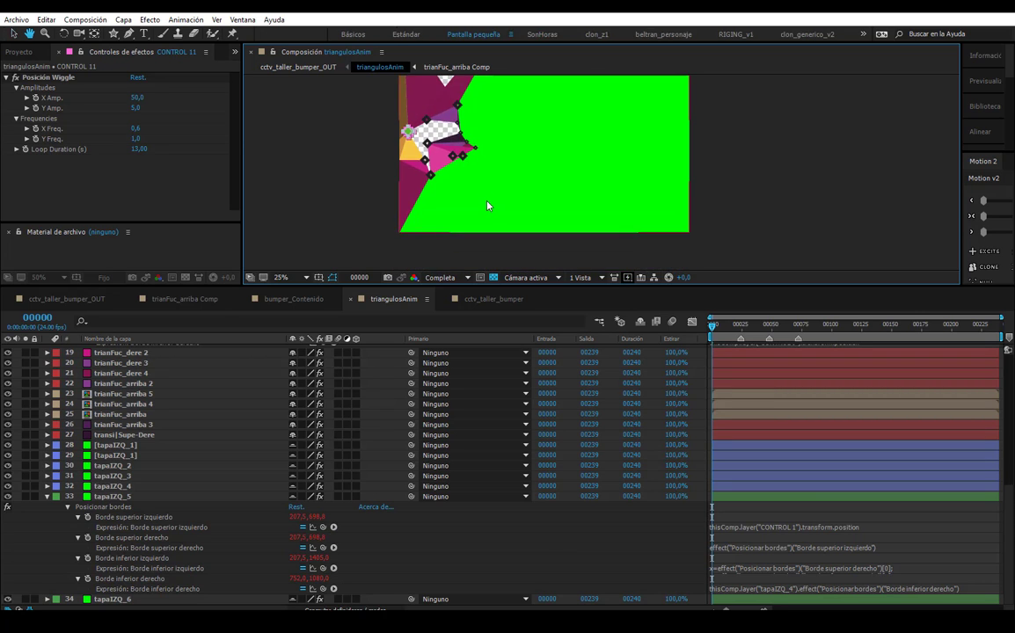
{"action": "scroll", "coordinate": [439, 181], "scroll_direction": "up", "scroll_amount": 1}
{"action": "left_click_drag", "start_coordinate": [412, 154], "coordinate": [487, 135]}
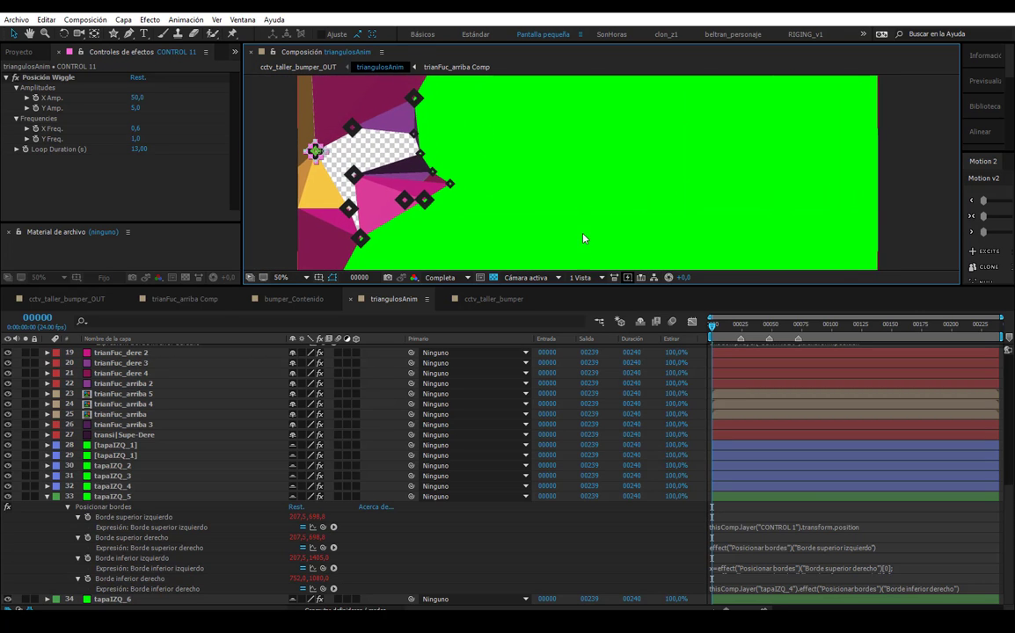
{"action": "scroll", "coordinate": [517, 182], "scroll_direction": "down", "scroll_amount": 2}
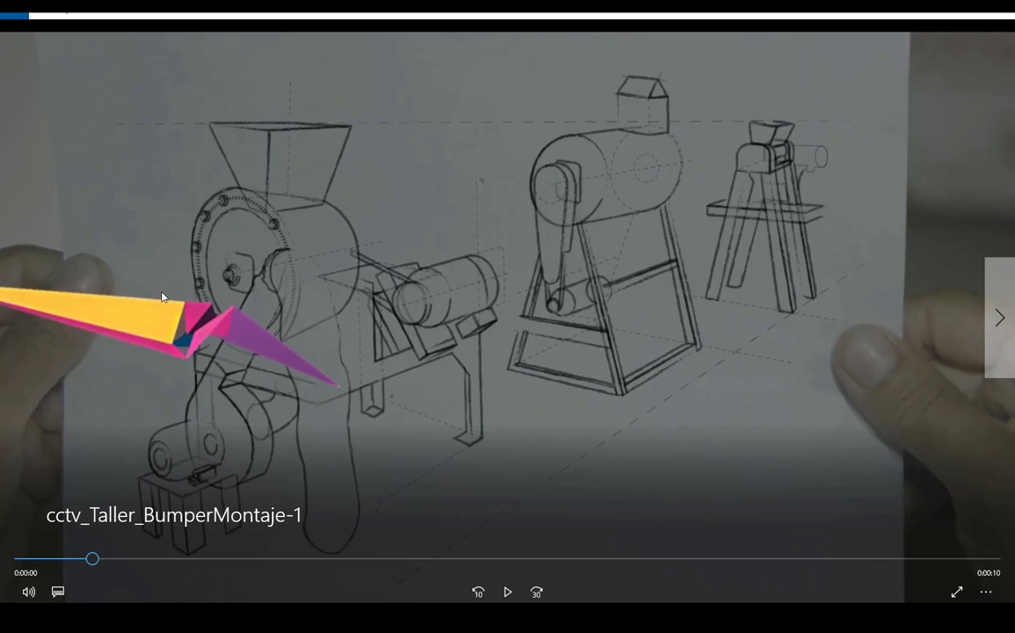
- Play cctv_Taller_BumperMontaje-1 for a few seconds, then pause and stop it
{"action": "left_click", "coordinate": [508, 592]}
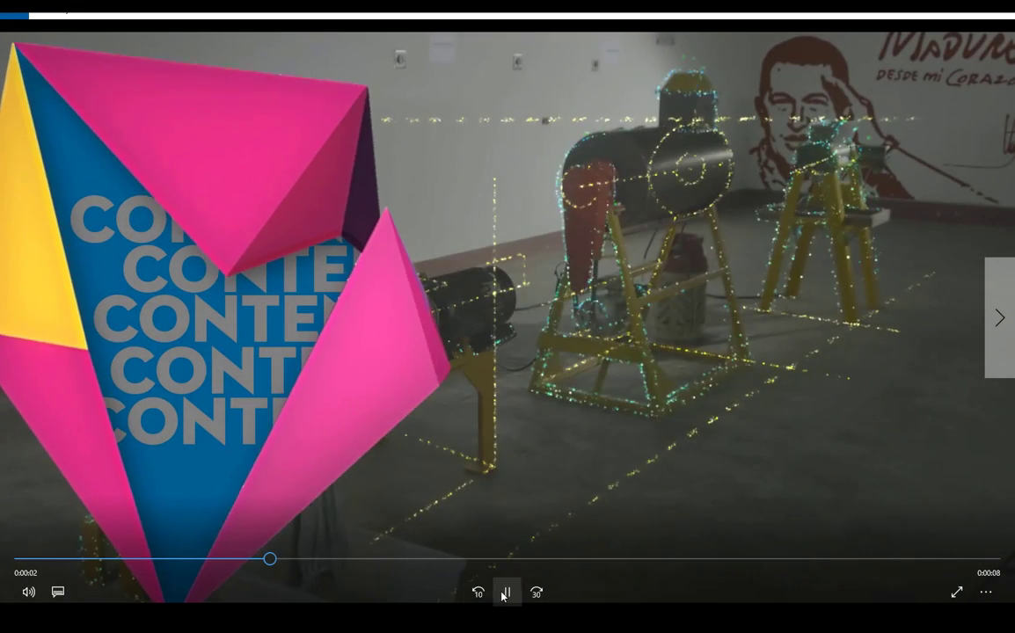
{"action": "left_click", "coordinate": [508, 592]}
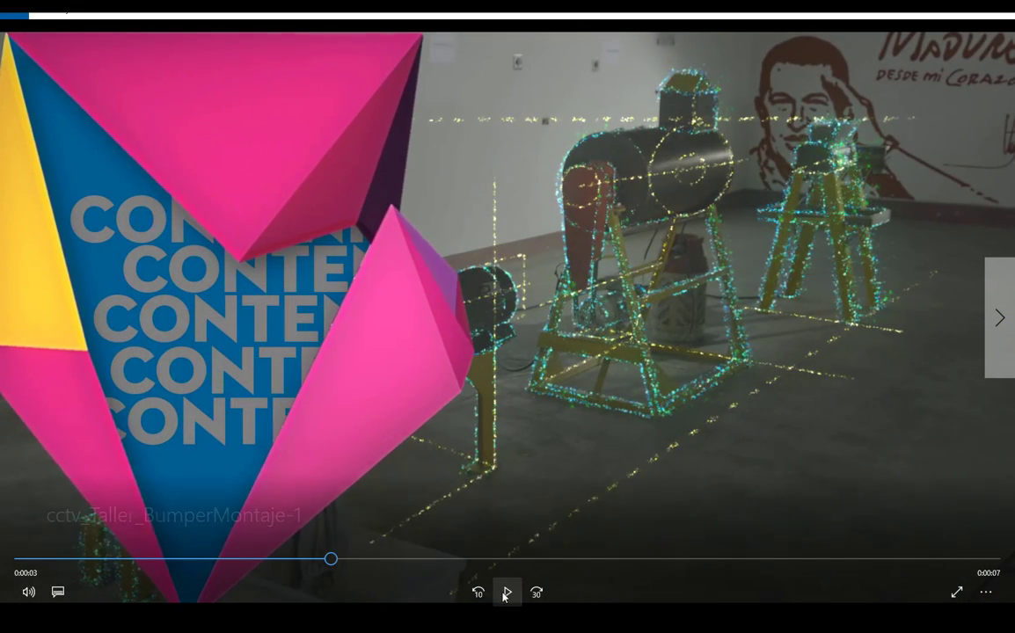
{"action": "left_click", "coordinate": [536, 592]}
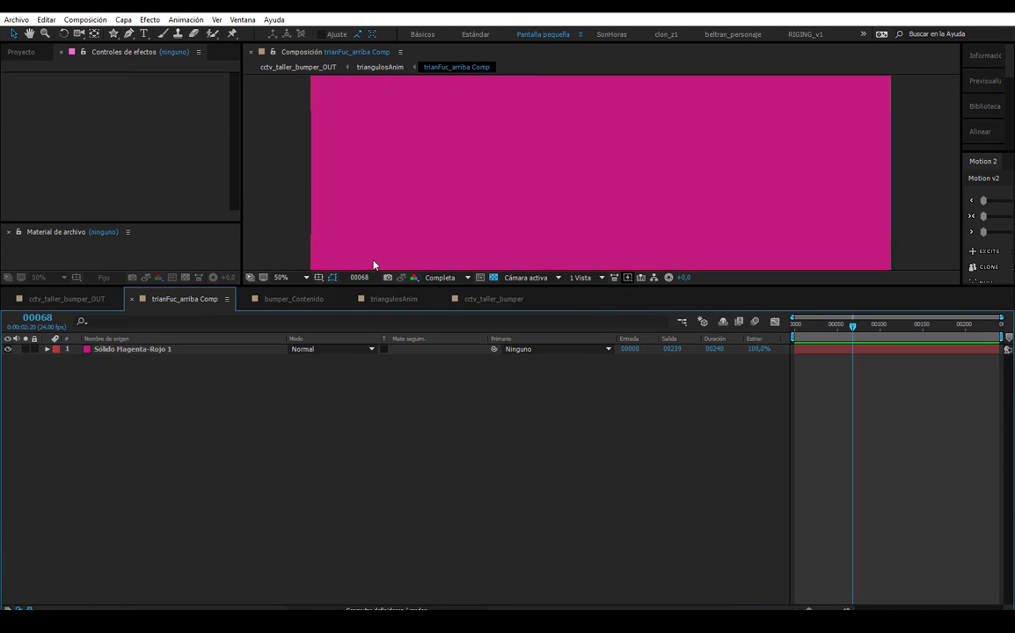
- Open cctv_taller_bumper_matte from the flowchart and step its animation back to frame 00025
{"action": "left_click", "coordinate": [597, 325]}
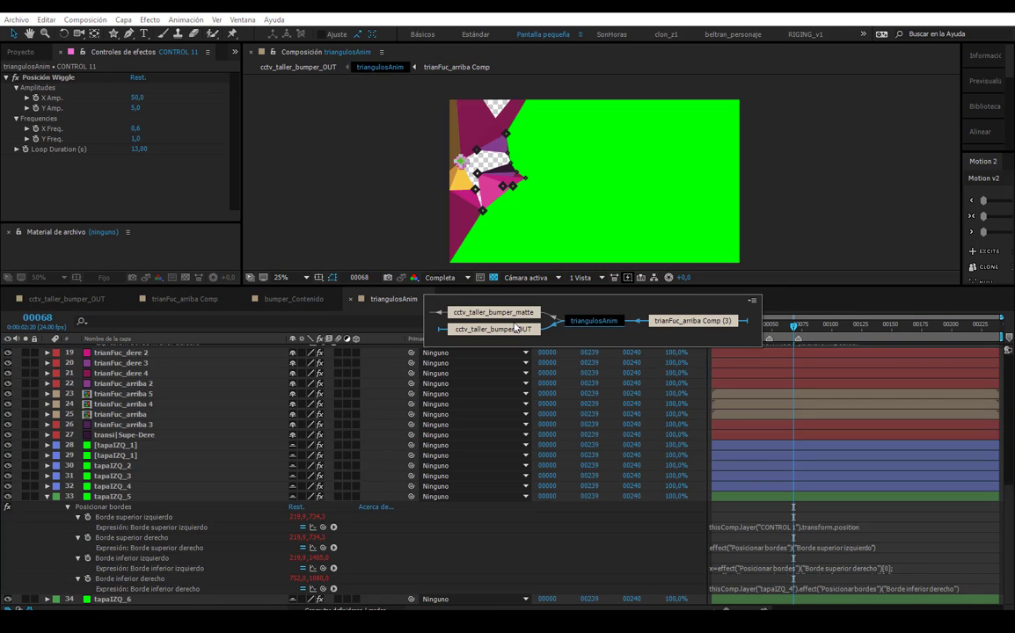
{"action": "left_click", "coordinate": [511, 315]}
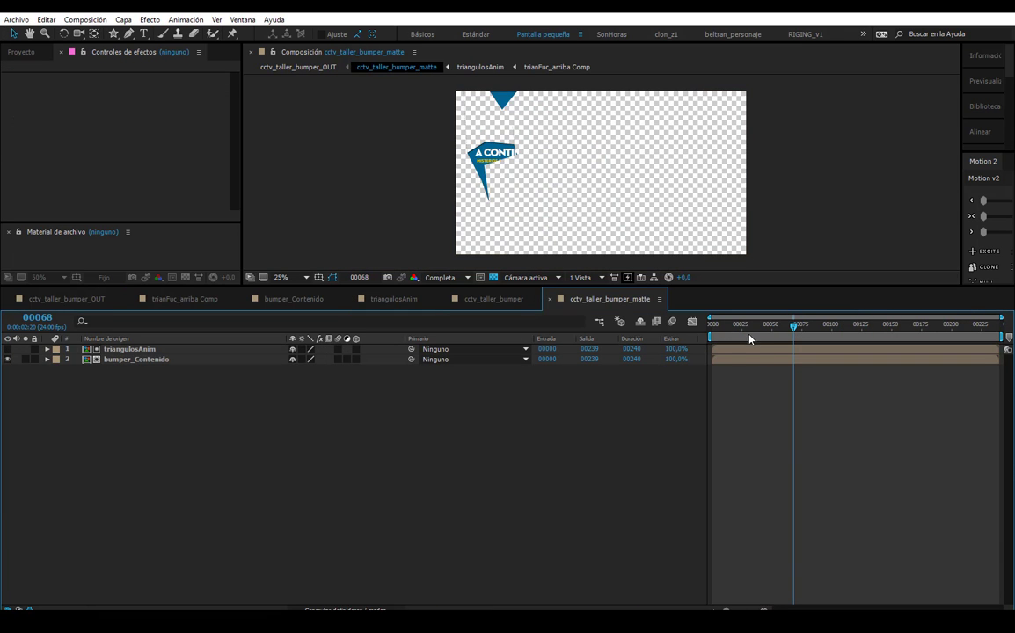
{"action": "mouse_move", "coordinate": [748, 325]}
{"action": "left_mouse_down"}
{"action": "mouse_move", "coordinate": [785, 328]}
{"action": "mouse_move", "coordinate": [741, 326]}
{"action": "left_mouse_up"}
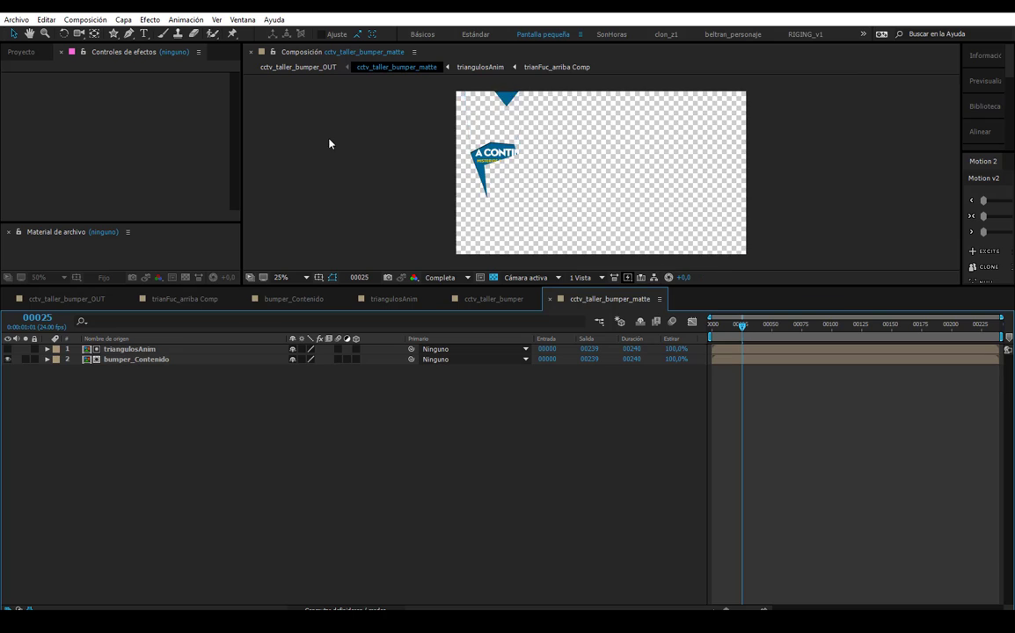
{"action": "left_click_drag", "start_coordinate": [329, 143], "coordinate": [306, 210]}
- Show the Modes columns with F4 to see bumper_Contenido's inverted alpha matte from triangulosAnim
{"action": "left_click", "coordinate": [118, 354]}
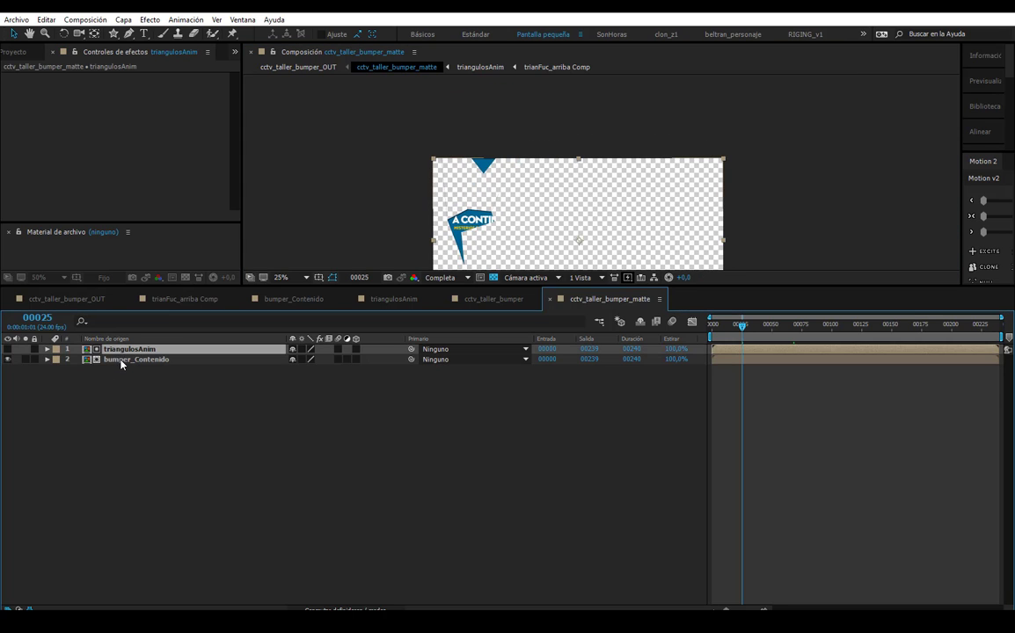
{"action": "left_click", "coordinate": [121, 359]}
{"action": "key", "text": "F4"}
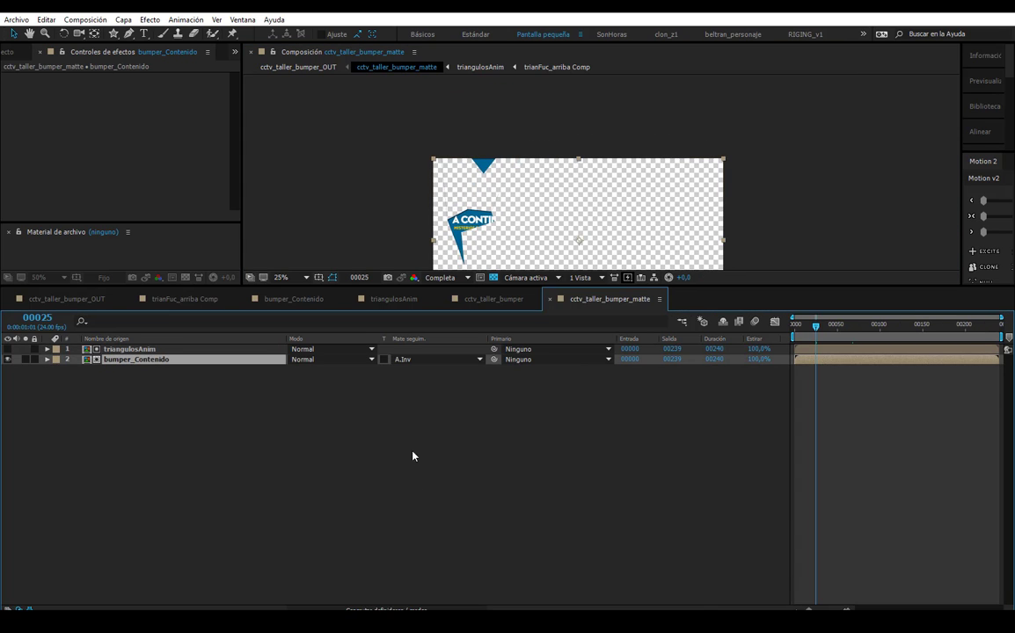
{"action": "left_click", "coordinate": [137, 361]}
{"action": "key", "text": "Return"}
{"action": "left_click", "coordinate": [136, 349]}
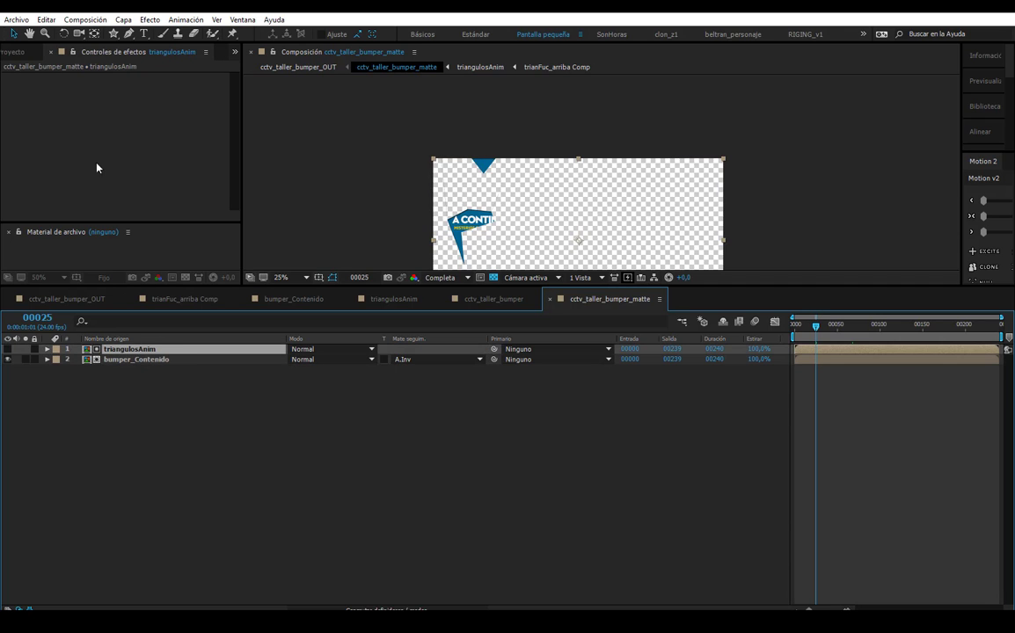
{"action": "left_click", "coordinate": [152, 361]}
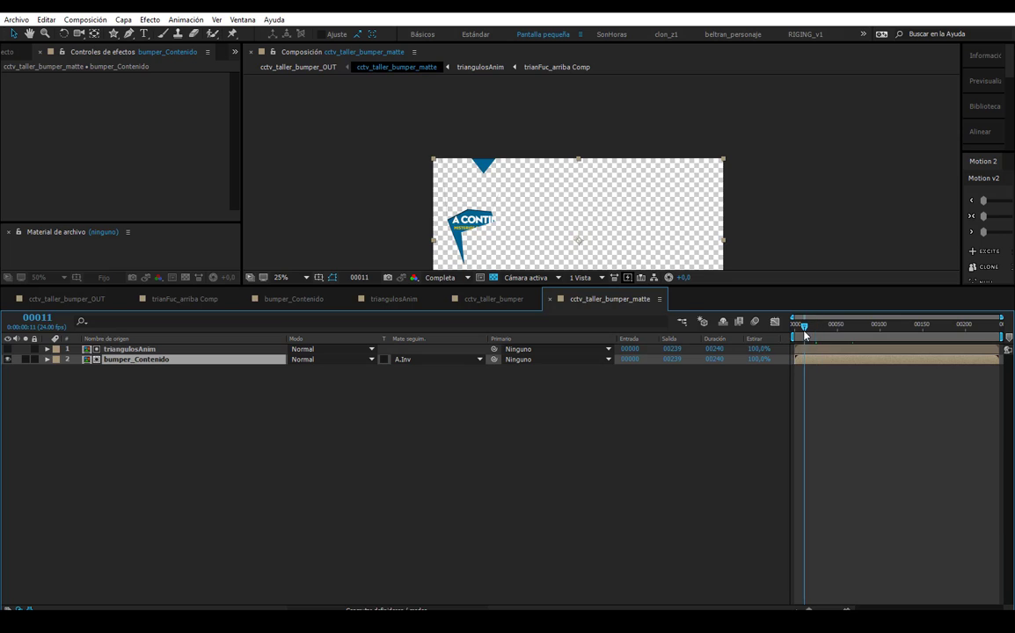
- Scrub the matte comp to frame 00231, then open the cctv_taller_bumper comp
{"action": "left_click_drag", "start_coordinate": [794, 324], "coordinate": [991, 325]}
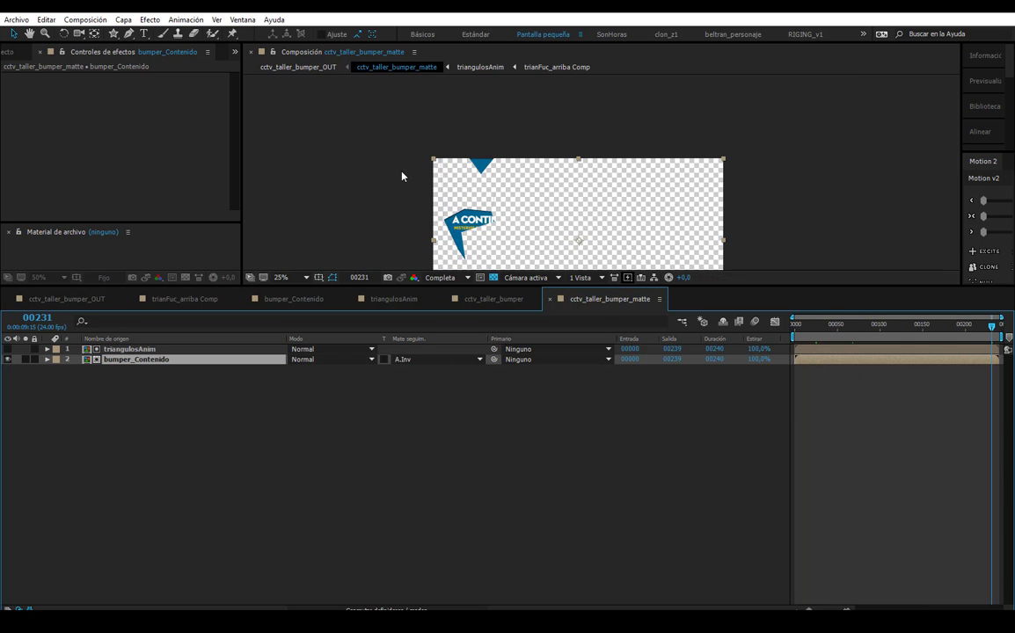
{"action": "left_click_drag", "start_coordinate": [421, 238], "coordinate": [401, 200]}
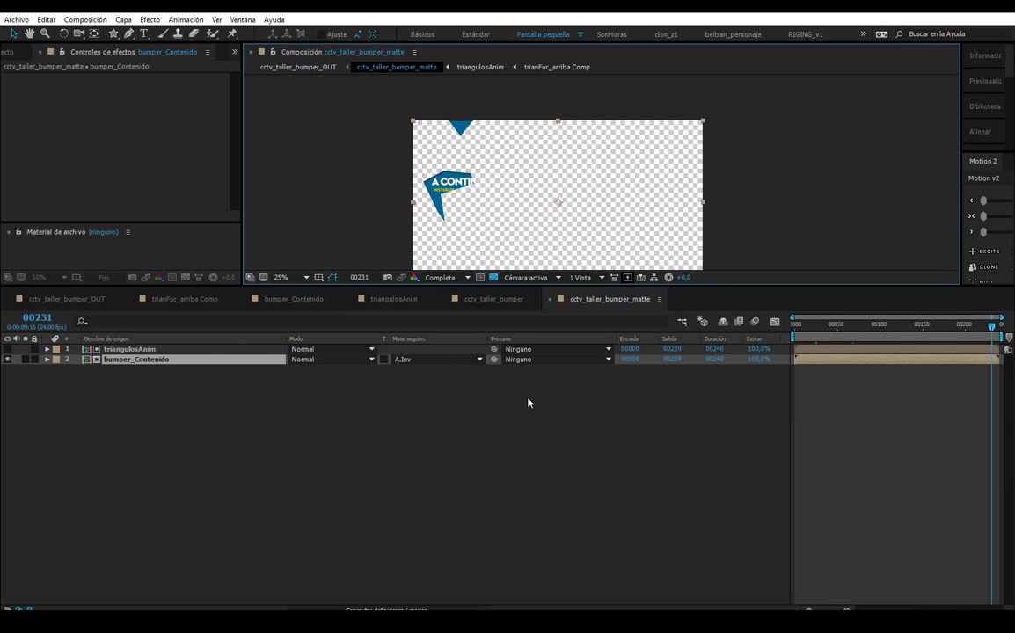
{"action": "left_click", "coordinate": [489, 298]}
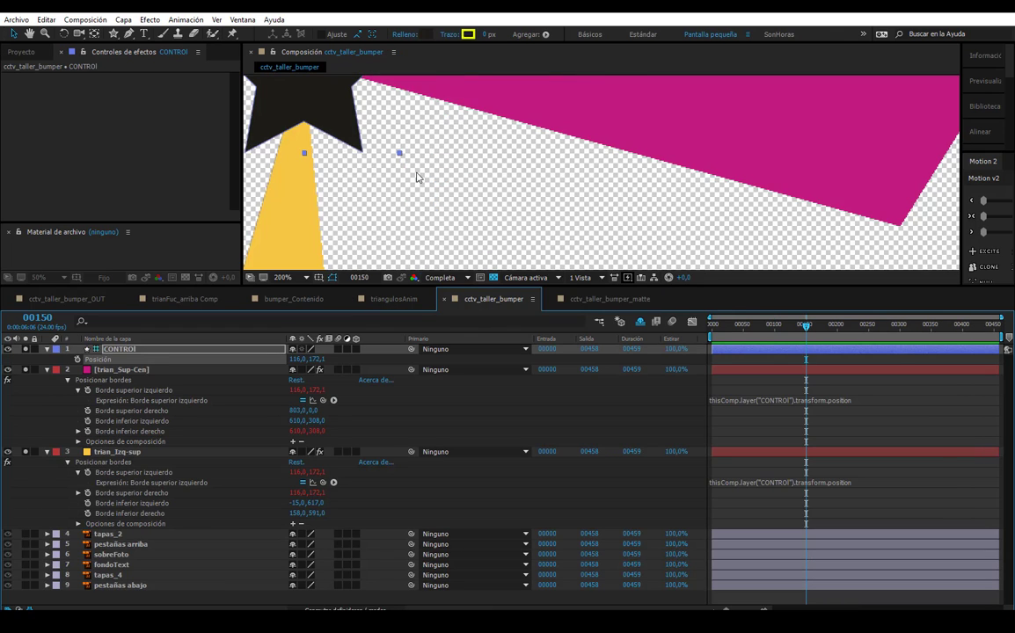
- In triangulosAnim, select tapaIZQ_2 and tapaIZQ_4, toggle zoom 50%/25%, and scrub to frame 00045
{"action": "left_click", "coordinate": [387, 299]}
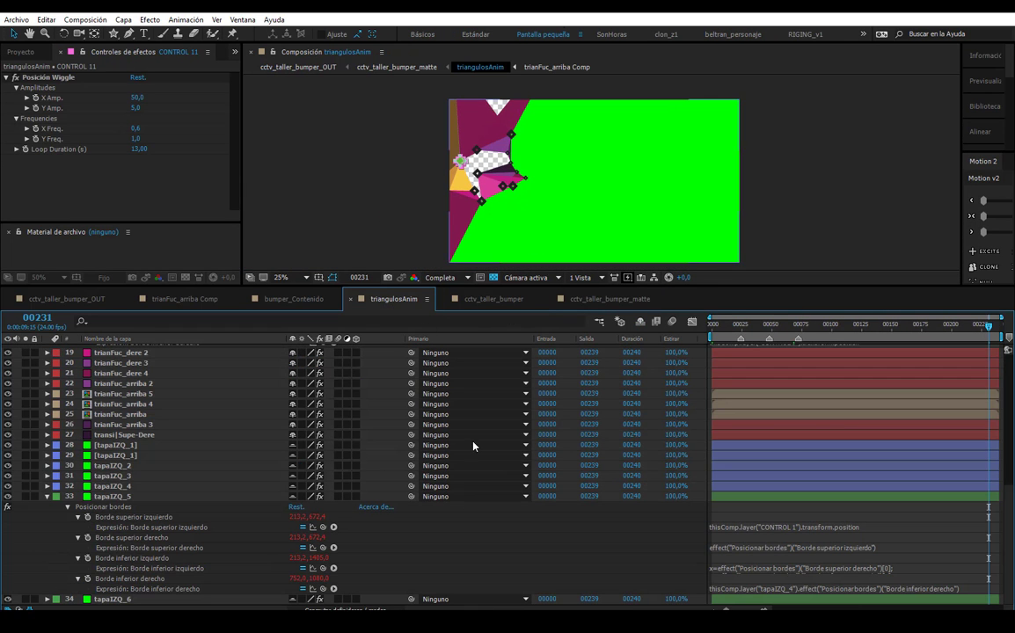
{"action": "left_click", "coordinate": [124, 488]}
{"action": "left_click", "coordinate": [112, 467]}
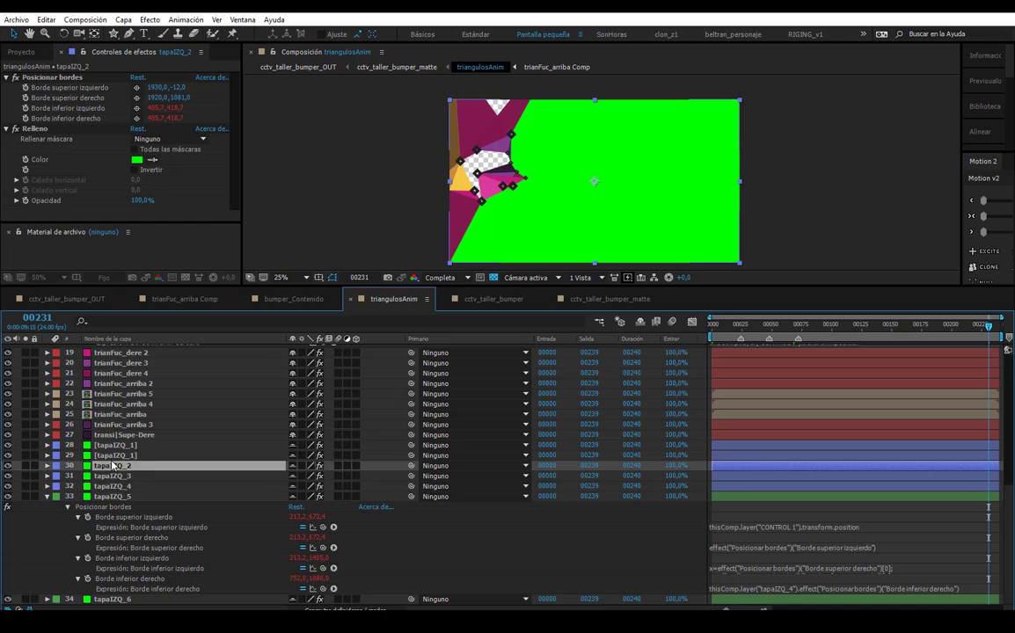
{"action": "left_click", "coordinate": [112, 487]}
{"action": "key", "text": "period"}
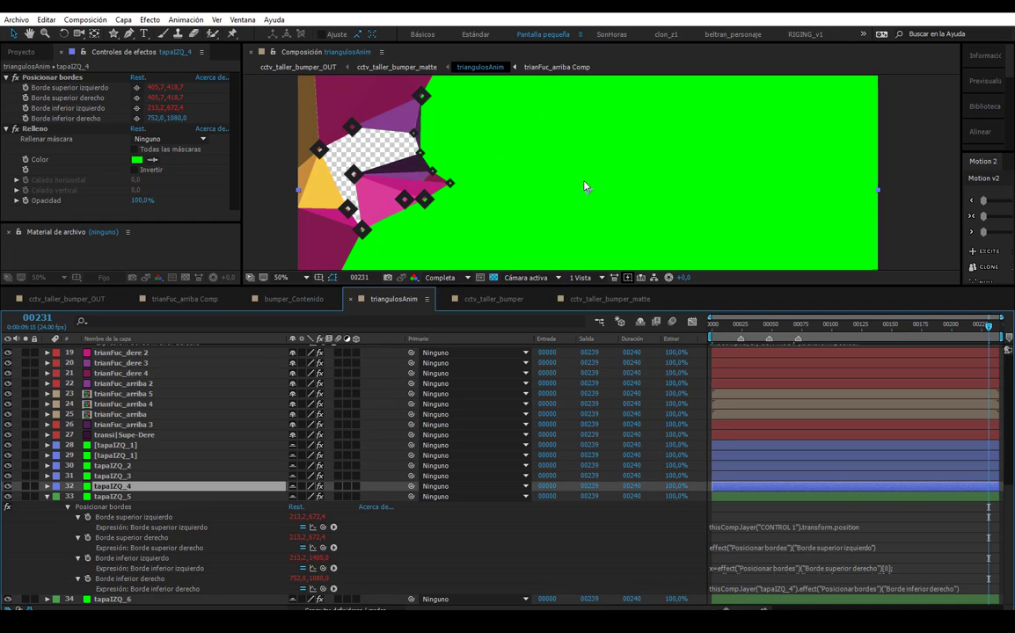
{"action": "key", "text": "comma"}
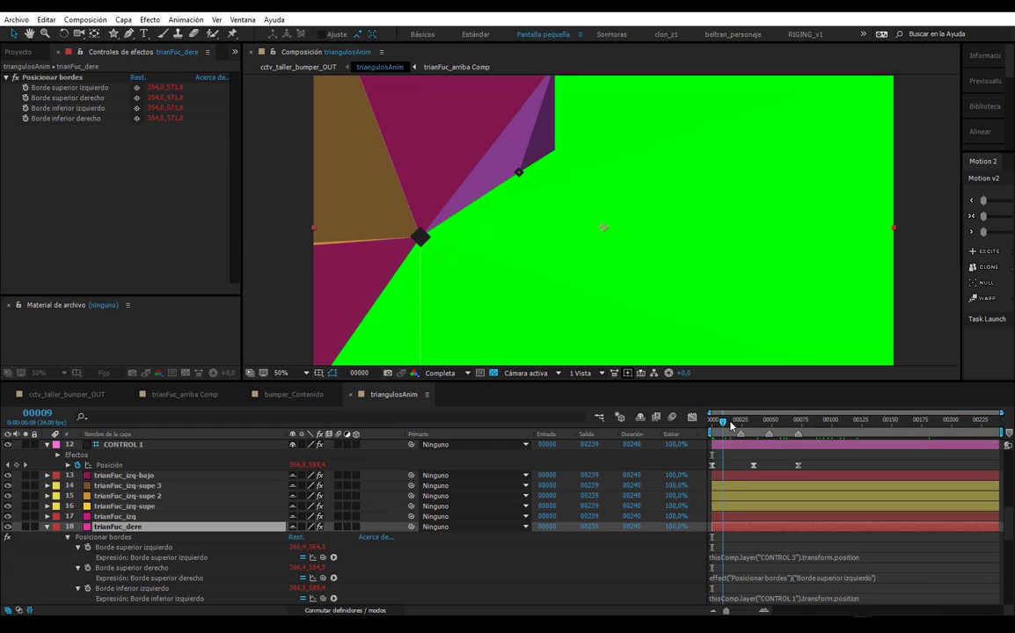
{"action": "mouse_move", "coordinate": [720, 421]}
{"action": "left_mouse_down"}
{"action": "mouse_move", "coordinate": [846, 423]}
{"action": "mouse_move", "coordinate": [789, 422]}
{"action": "left_mouse_up"}
{"action": "scroll", "coordinate": [120, 512], "scroll_direction": "up", "scroll_amount": 5}
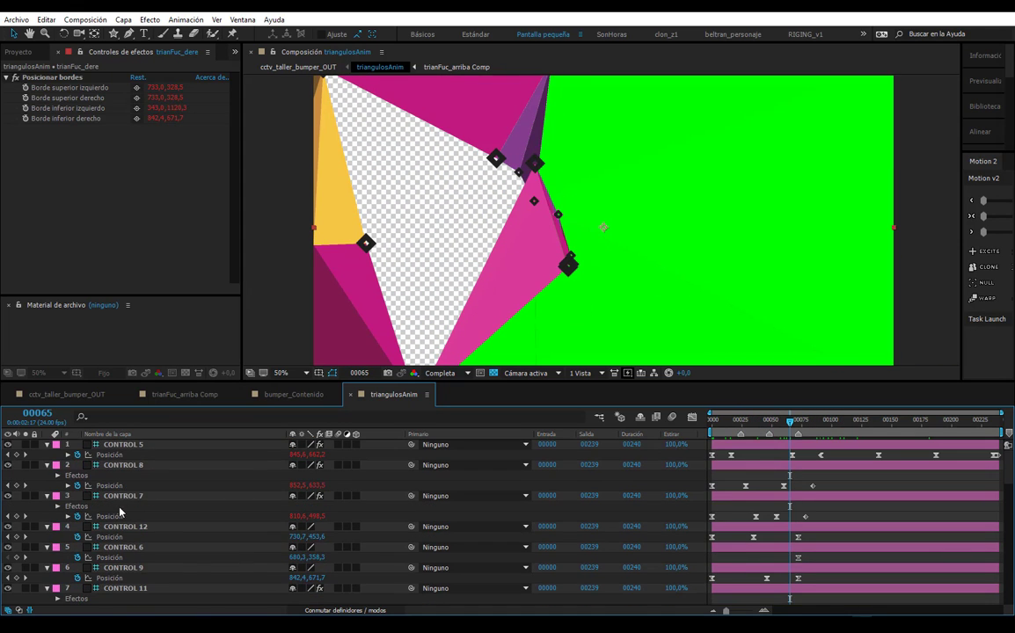
- Jump to the first frame and show CONTROL 5 through CONTROL 6 Position curves in the Graph Editor
{"action": "left_click_drag", "start_coordinate": [779, 424], "coordinate": [790, 425]}
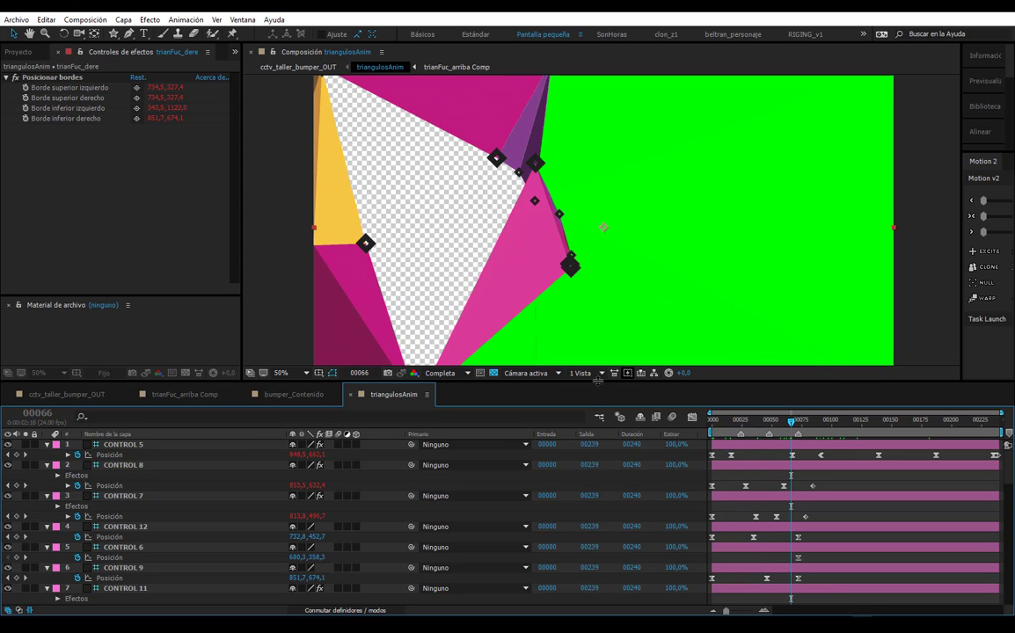
{"action": "left_click_drag", "start_coordinate": [563, 383], "coordinate": [562, 419]}
{"action": "key", "text": "Home"}
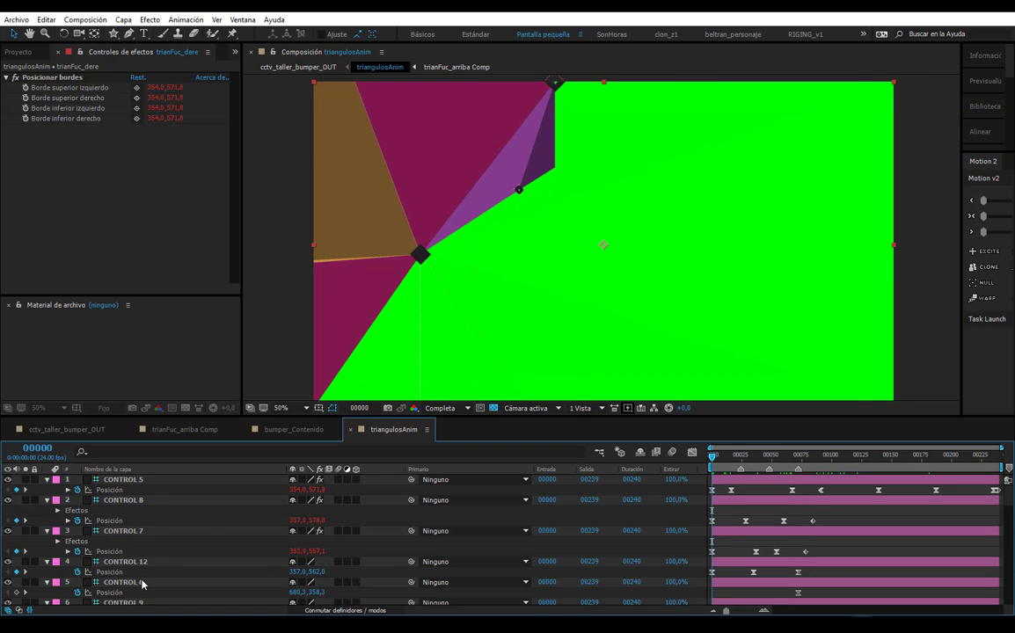
{"action": "left_click", "coordinate": [142, 584]}
{"action": "left_click", "coordinate": [686, 475], "text": "shift"}
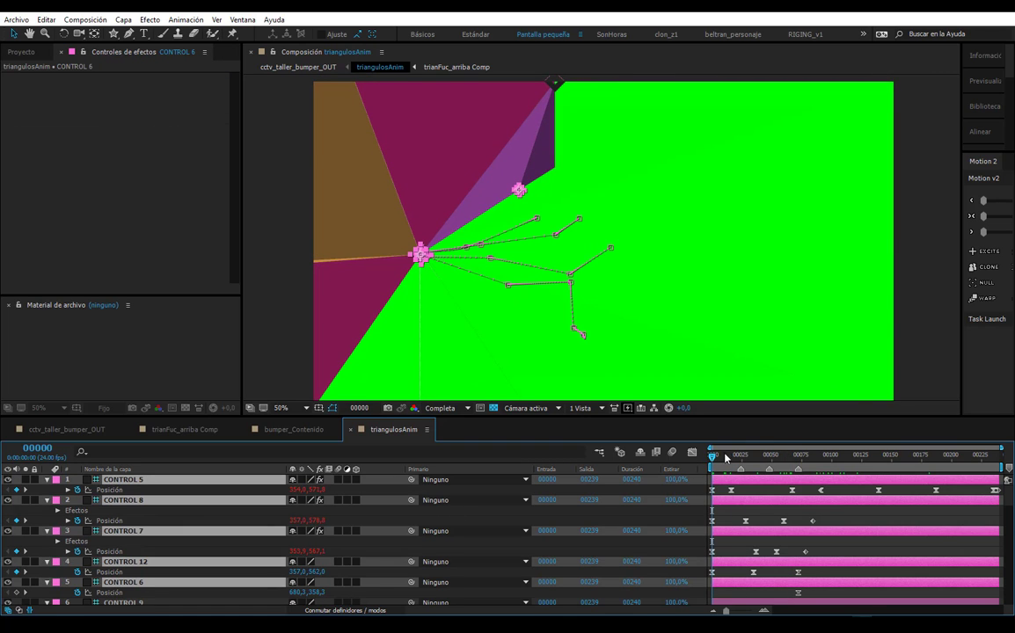
{"action": "key", "text": "shift+F3"}
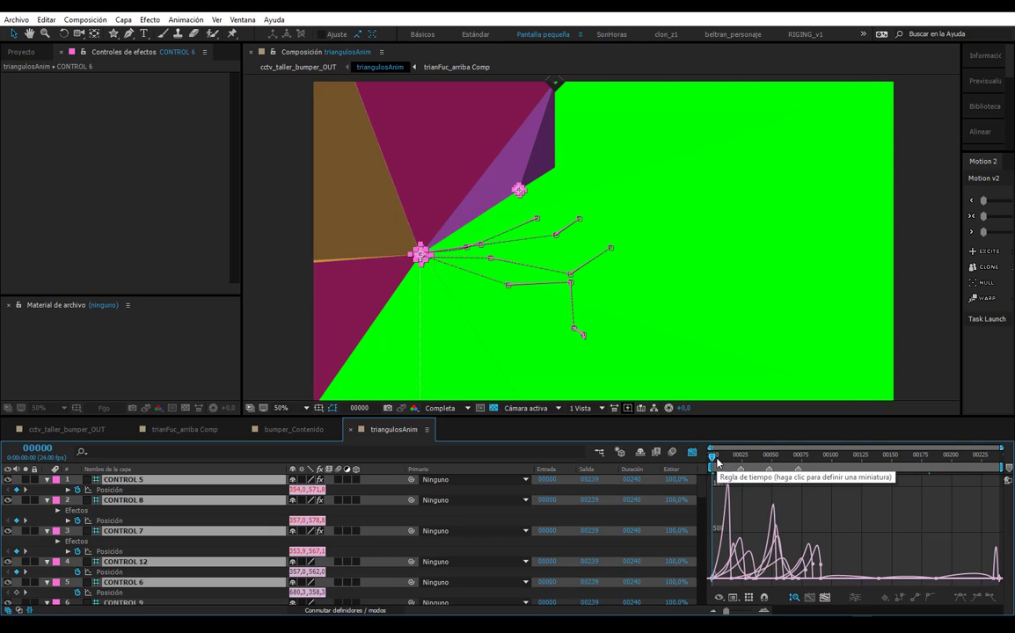
{"action": "key", "text": "ctrl+shift+h"}
- Preview the triangle animation, replay from frame 00026, and scrub it back and forth
{"action": "key", "text": "space"}
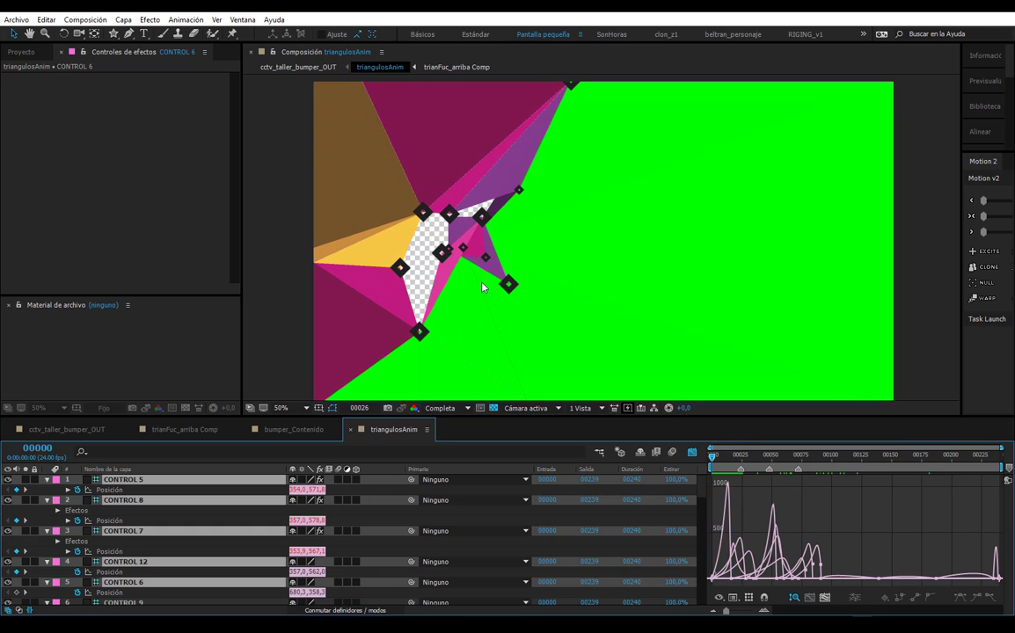
{"action": "key", "text": "space"}
{"action": "key", "text": "comma"}
{"action": "key", "text": "comma"}
{"action": "key", "text": "comma"}
{"action": "key", "text": "period"}
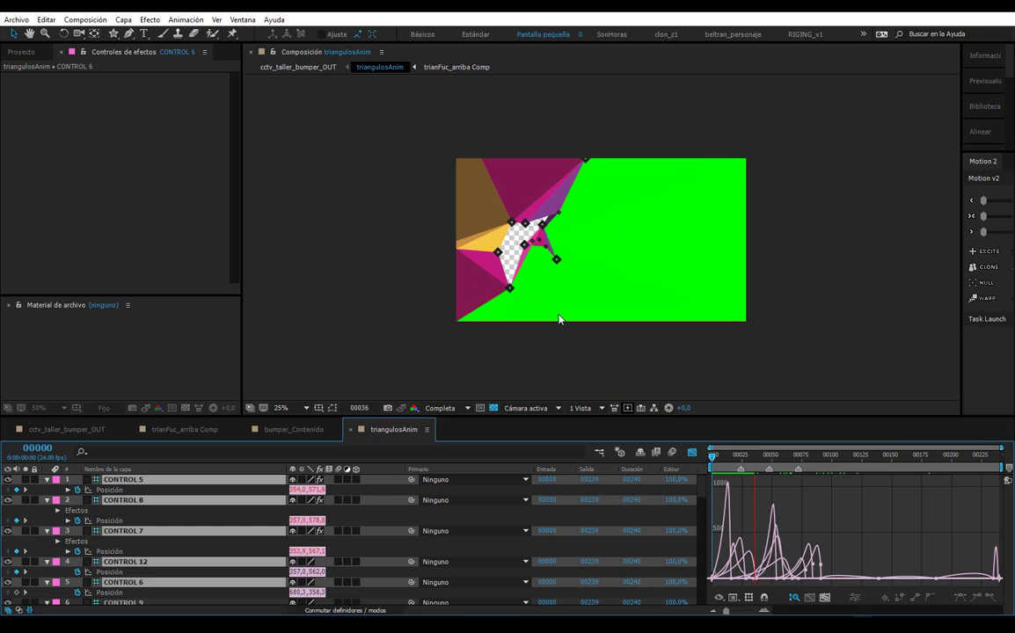
{"action": "left_click_drag", "start_coordinate": [762, 459], "coordinate": [739, 458]}
{"action": "key", "text": "space"}
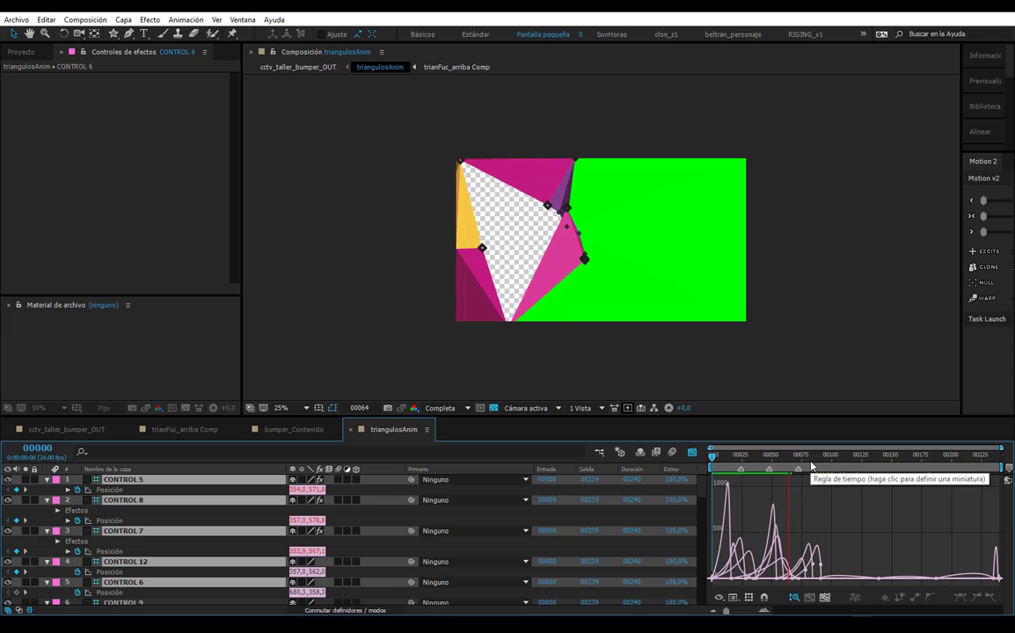
{"action": "mouse_move", "coordinate": [748, 455]}
{"action": "left_mouse_down"}
{"action": "mouse_move", "coordinate": [942, 471]}
{"action": "mouse_move", "coordinate": [831, 440]}
{"action": "left_mouse_up"}
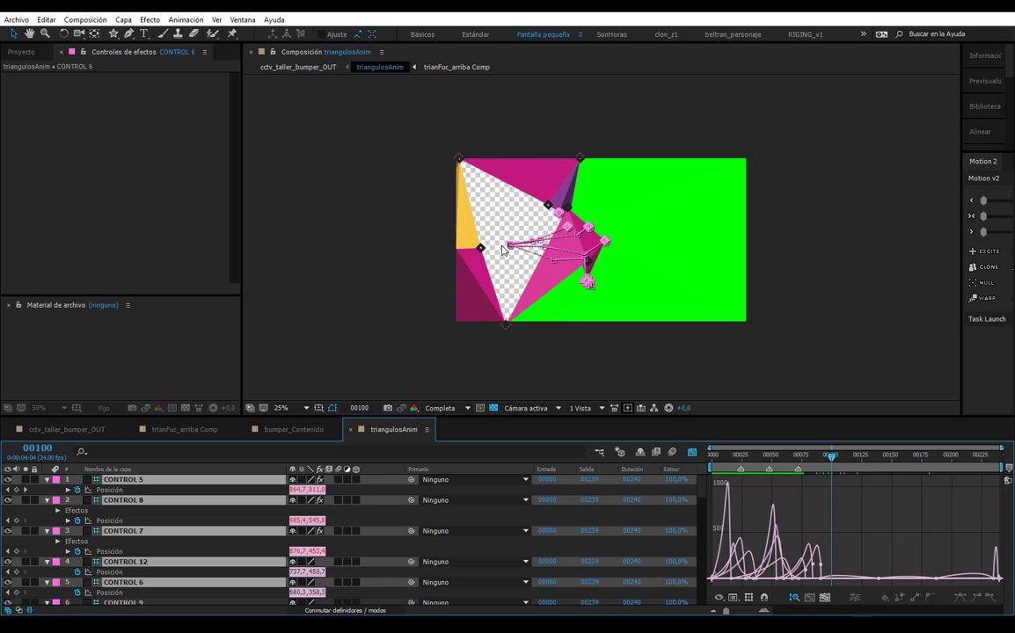
- Select the CONTROL 9 and CONTROL 2 nulls to view their paths, then zoom out to the whole frame
{"action": "left_click", "coordinate": [380, 264]}
{"action": "scroll", "coordinate": [494, 220], "scroll_direction": "up", "scroll_amount": 3}
{"action": "scroll", "coordinate": [494, 220], "scroll_direction": "down", "scroll_amount": 2}
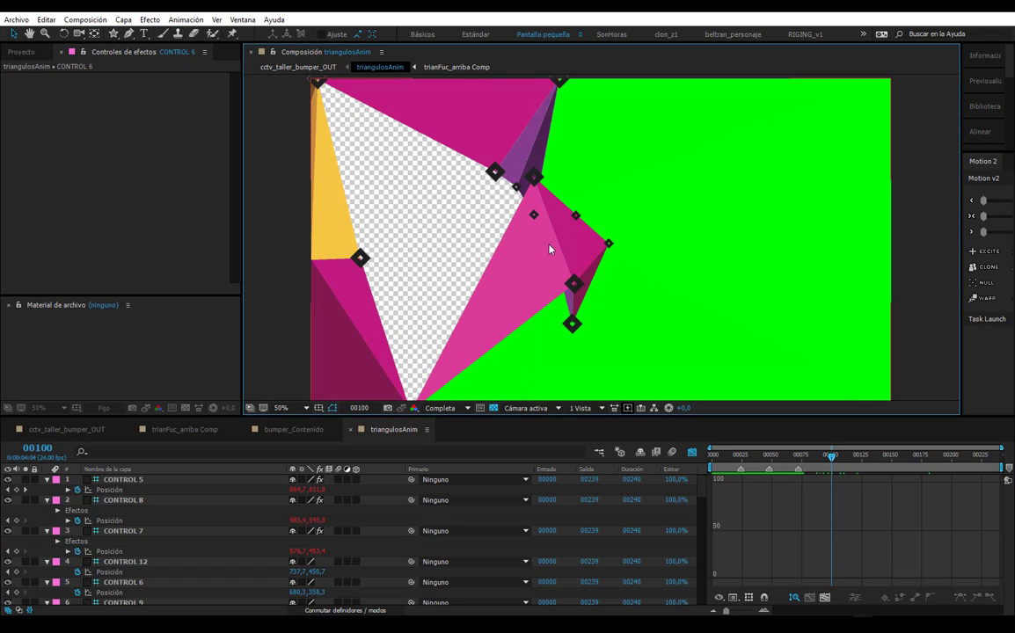
{"action": "left_click", "coordinate": [573, 283]}
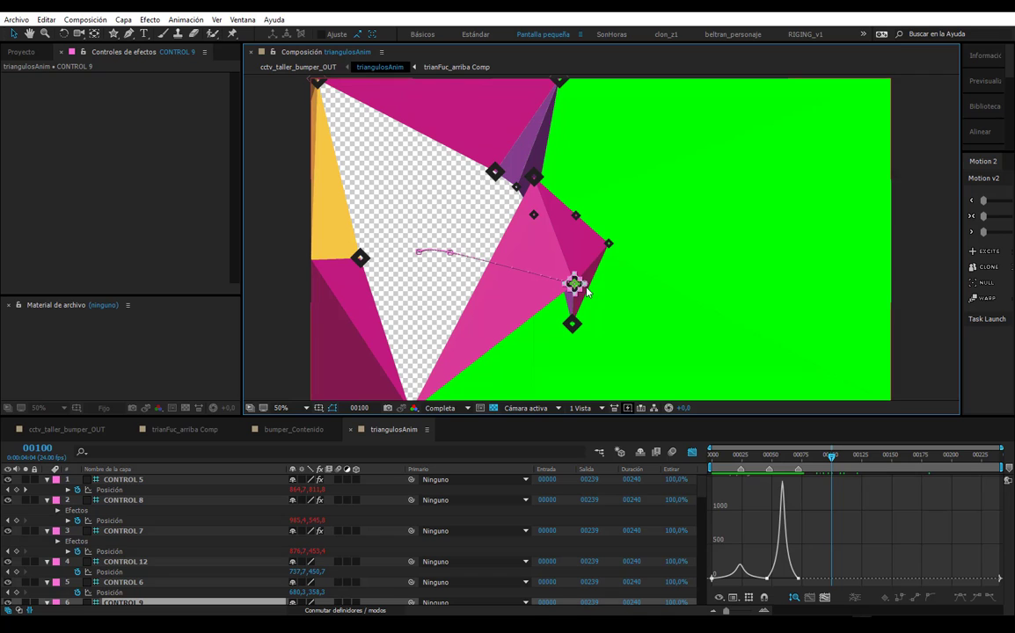
{"action": "left_click", "coordinate": [361, 257]}
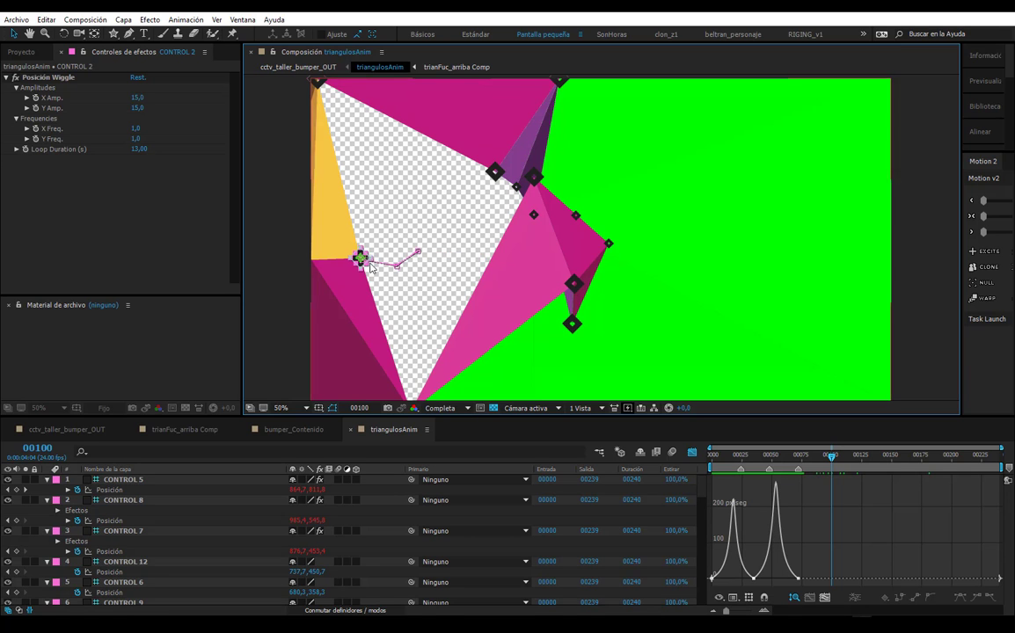
{"action": "scroll", "coordinate": [395, 261], "scroll_direction": "up", "scroll_amount": 2}
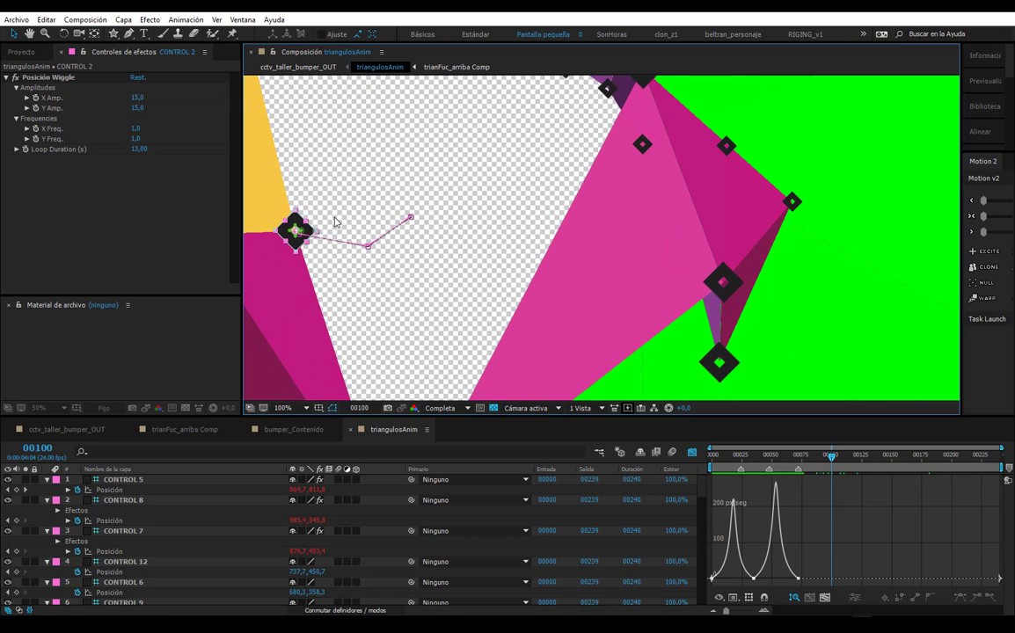
{"action": "left_click_drag", "start_coordinate": [291, 220], "coordinate": [403, 237]}
{"action": "key", "text": "v"}
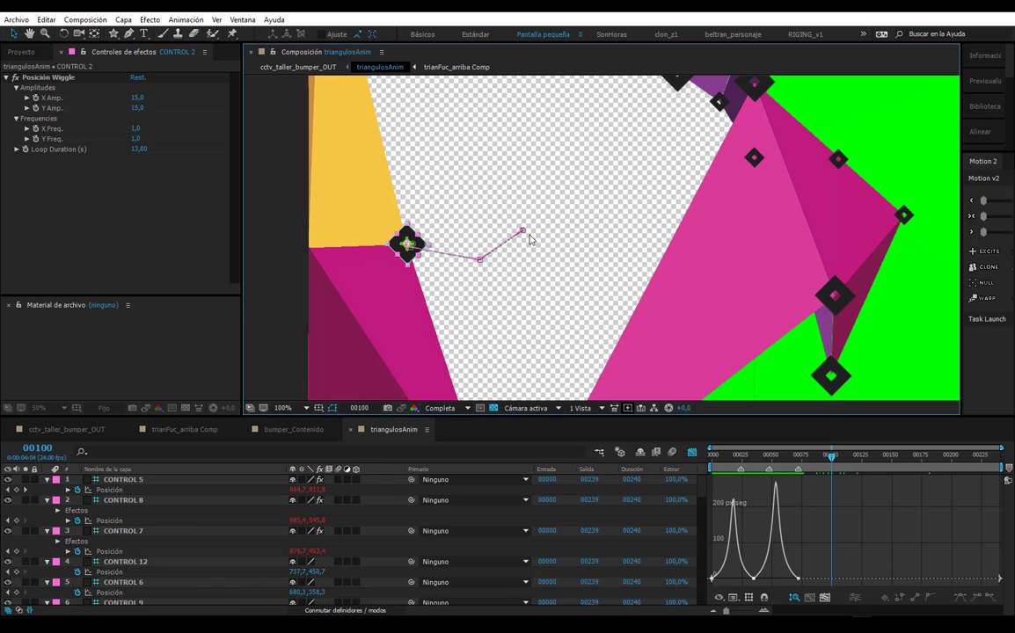
{"action": "key", "text": "comma"}
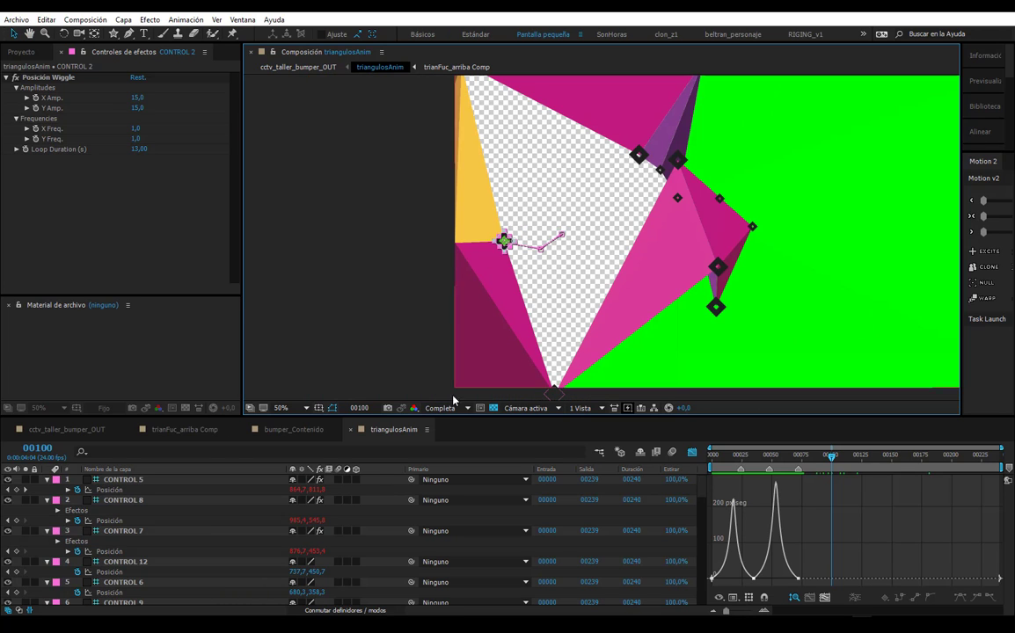
- Show trianFuc_dere's Posicionar bordes corner handles, zooming to 100% and back out to inspect them
{"action": "scroll", "coordinate": [120, 499], "scroll_direction": "down", "scroll_amount": 5}
{"action": "scroll", "coordinate": [120, 500], "scroll_direction": "down", "scroll_amount": 5}
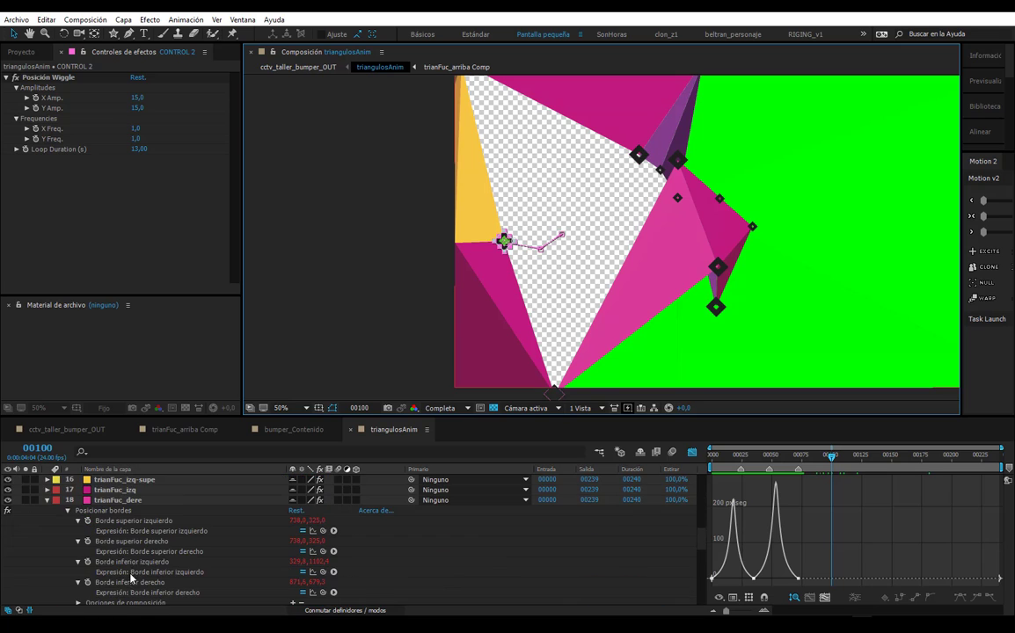
{"action": "left_click", "coordinate": [120, 500]}
{"action": "left_click", "coordinate": [103, 510]}
{"action": "scroll", "coordinate": [150, 510], "scroll_direction": "down", "scroll_amount": 1}
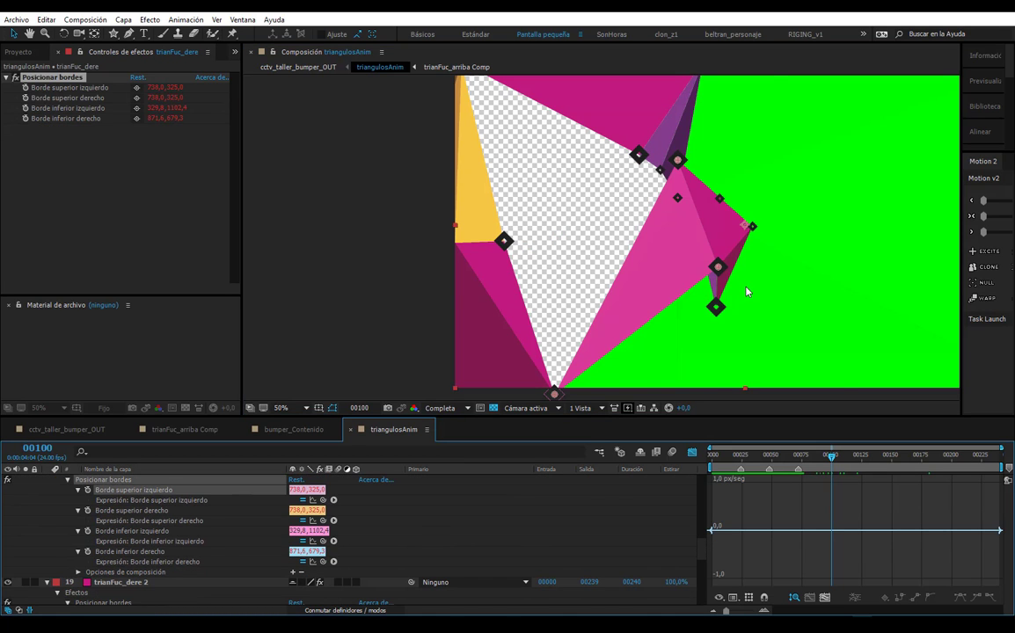
{"action": "key", "text": "period"}
{"action": "scroll", "coordinate": [647, 501], "scroll_direction": "down", "scroll_amount": 1}
{"action": "key", "text": "comma"}
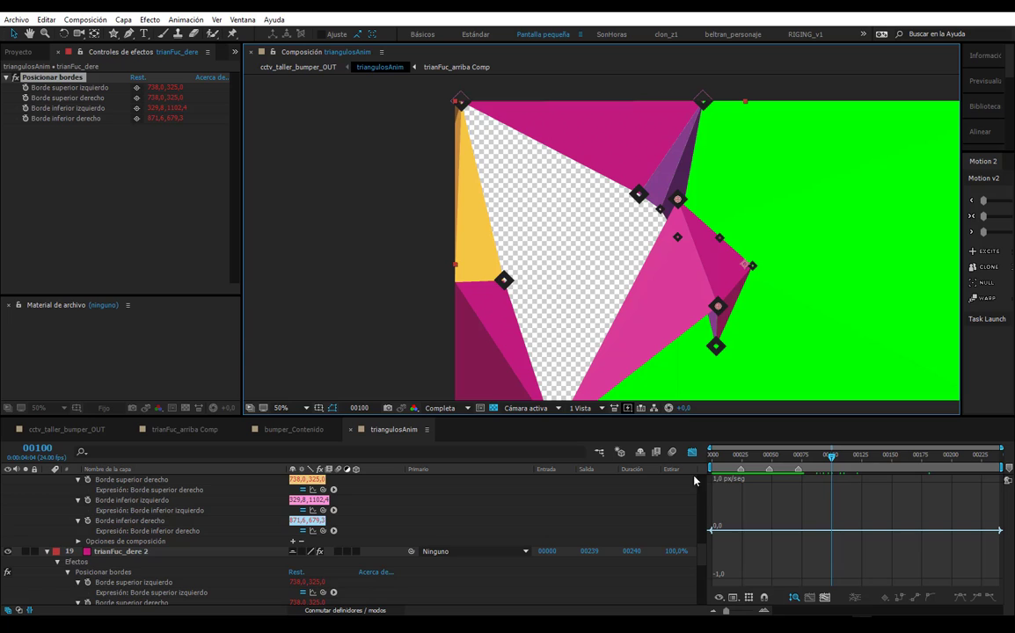
{"action": "scroll", "coordinate": [466, 475], "scroll_direction": "up", "scroll_amount": 5}
{"action": "scroll", "coordinate": [166, 459], "scroll_direction": "up", "scroll_amount": 2}
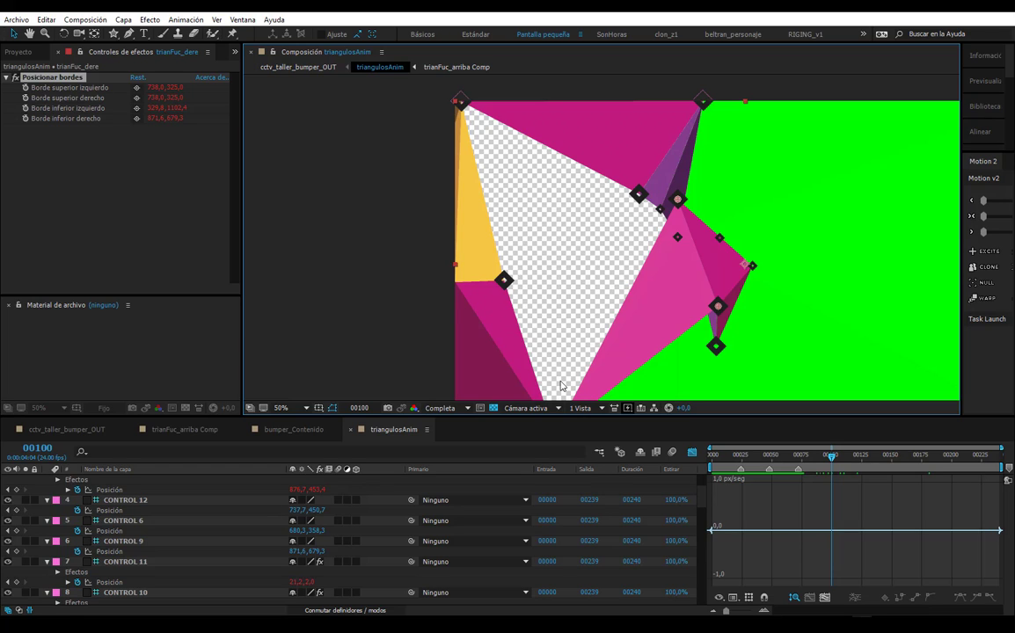
- Switch the timeline back to keyframe bars and scrub through the triangle motion
{"action": "key", "text": "shift+F3"}
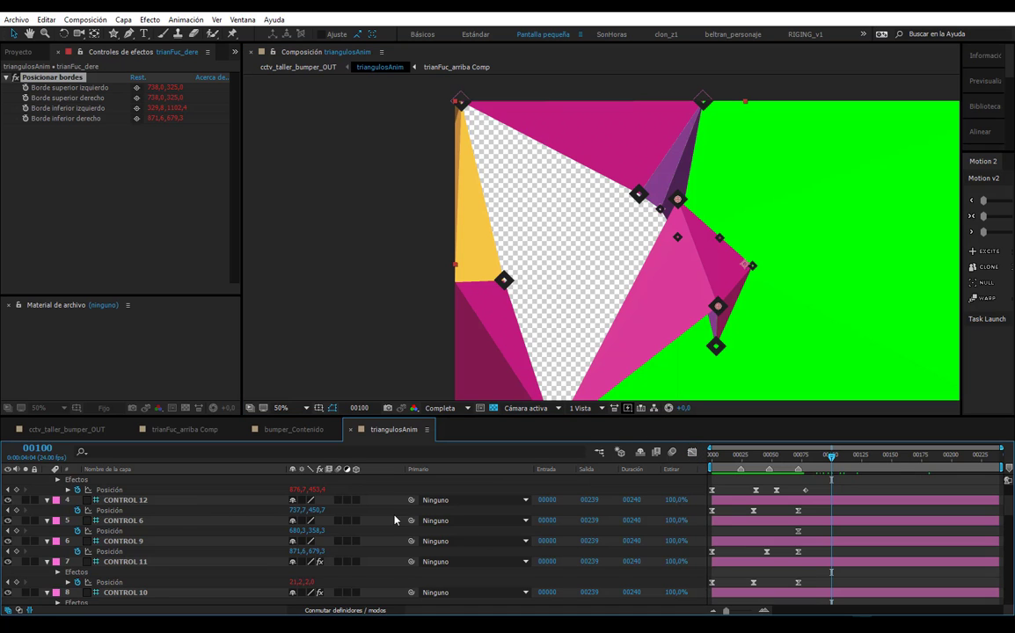
{"action": "scroll", "coordinate": [220, 532], "scroll_direction": "up", "scroll_amount": 3}
{"action": "left_click_drag", "start_coordinate": [730, 455], "coordinate": [770, 463]}
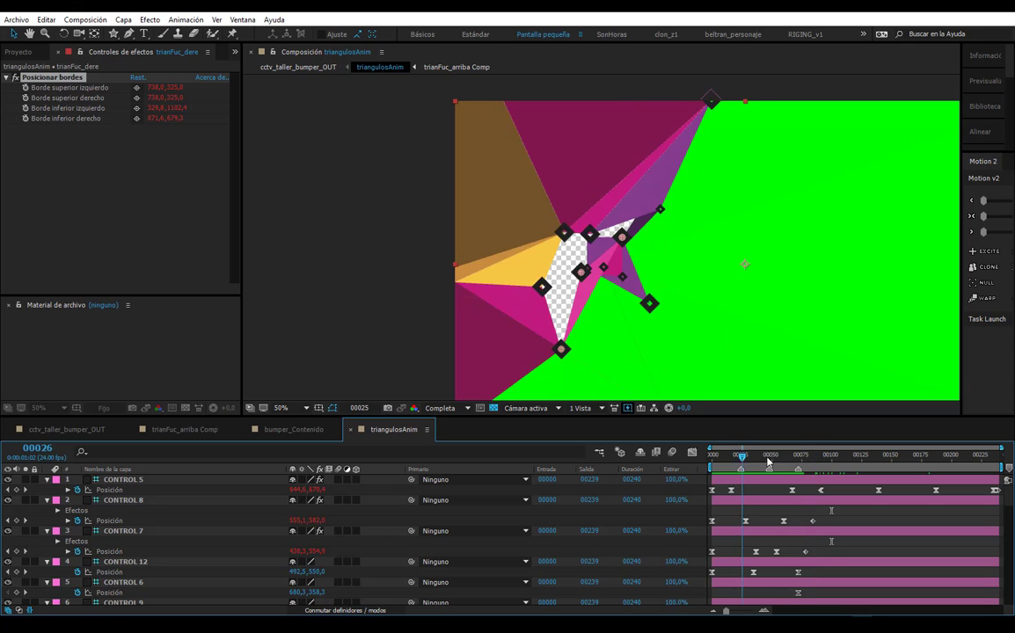
{"action": "left_click_drag", "start_coordinate": [770, 464], "coordinate": [857, 463]}
- Zoom the viewer up to 1600% on the seams between adjacent triangles
{"action": "scroll", "coordinate": [666, 314], "scroll_direction": "down", "scroll_amount": 1}
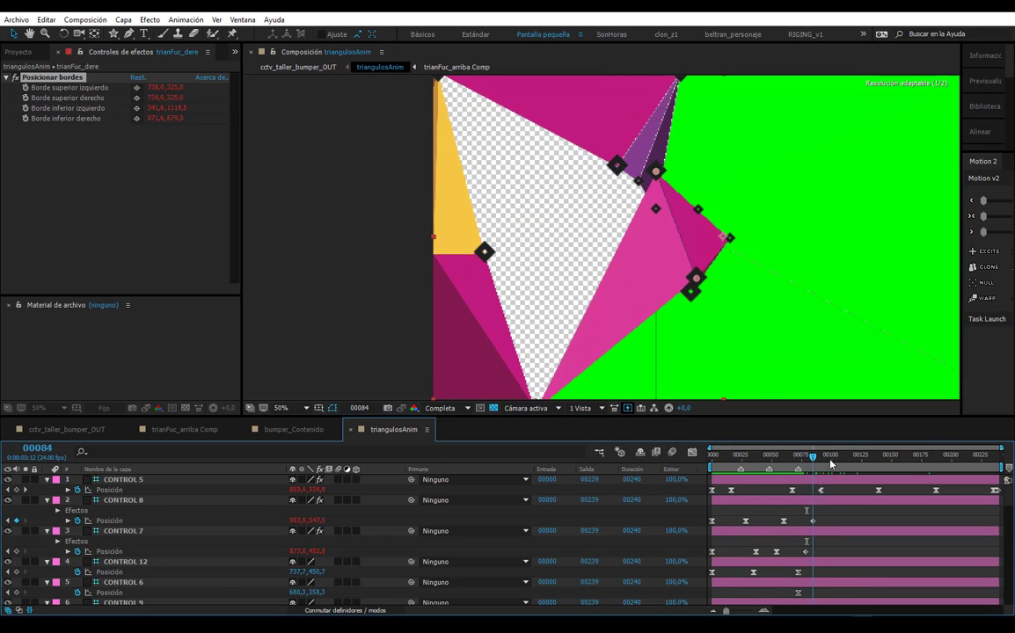
{"action": "scroll", "coordinate": [575, 274], "scroll_direction": "up", "scroll_amount": 4}
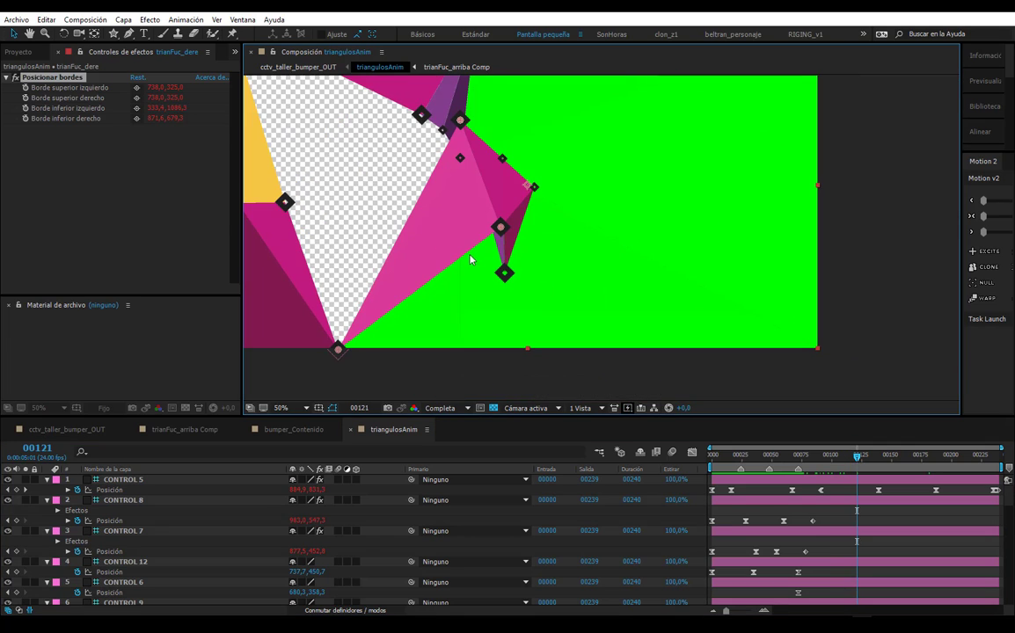
{"action": "scroll", "coordinate": [657, 159], "scroll_direction": "down", "scroll_amount": 2}
{"action": "scroll", "coordinate": [575, 265], "scroll_direction": "up", "scroll_amount": 2}
{"action": "scroll", "coordinate": [451, 233], "scroll_direction": "up", "scroll_amount": 2}
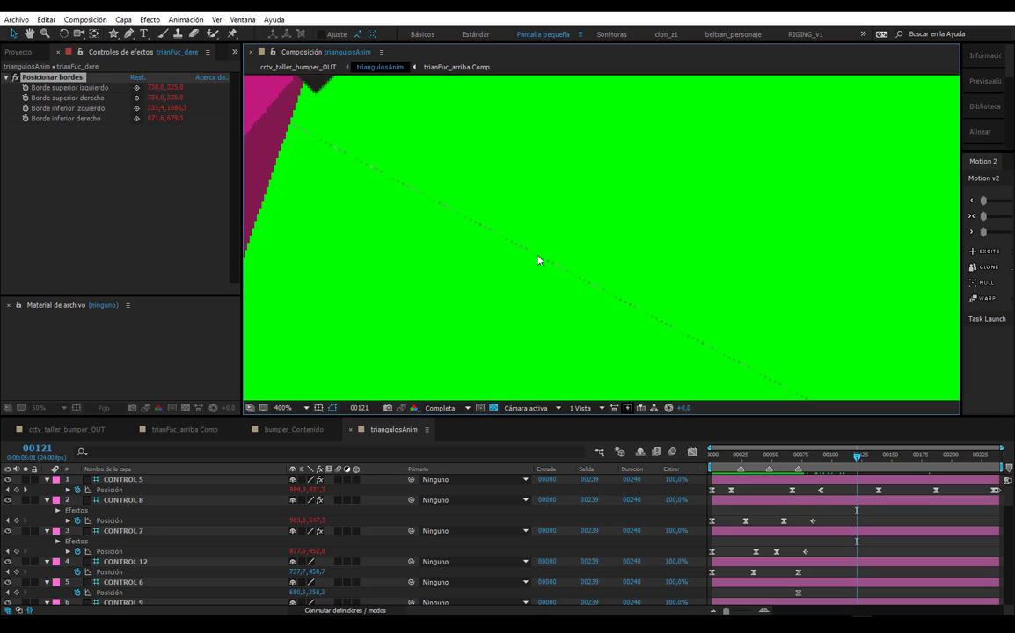
{"action": "scroll", "coordinate": [492, 250], "scroll_direction": "down", "scroll_amount": 2}
{"action": "scroll", "coordinate": [519, 263], "scroll_direction": "down", "scroll_amount": 1}
{"action": "scroll", "coordinate": [530, 282], "scroll_direction": "down", "scroll_amount": 3}
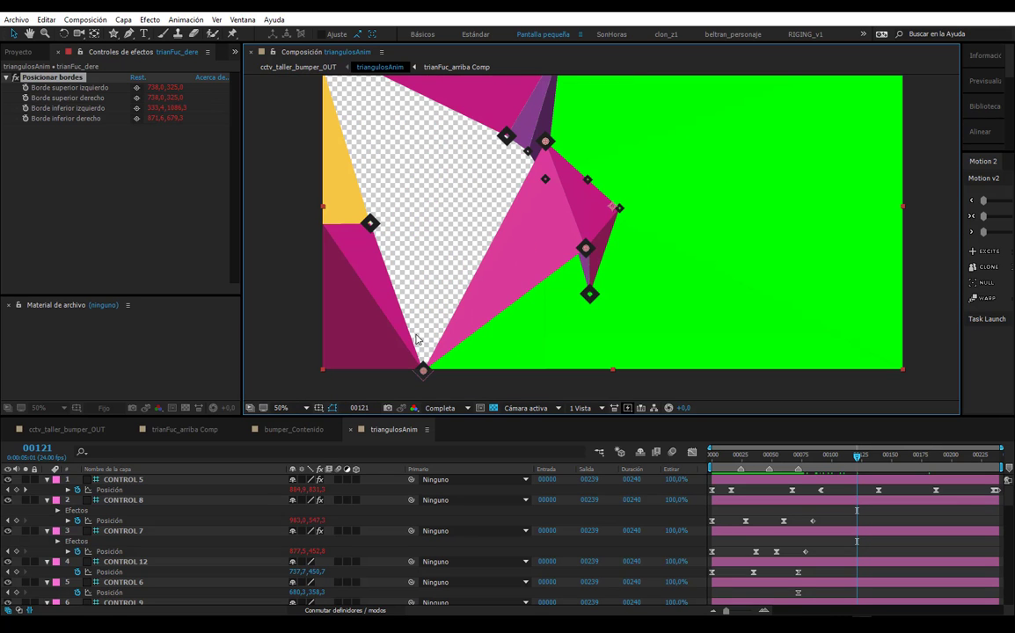
{"action": "left_click_drag", "start_coordinate": [515, 205], "coordinate": [551, 248]}
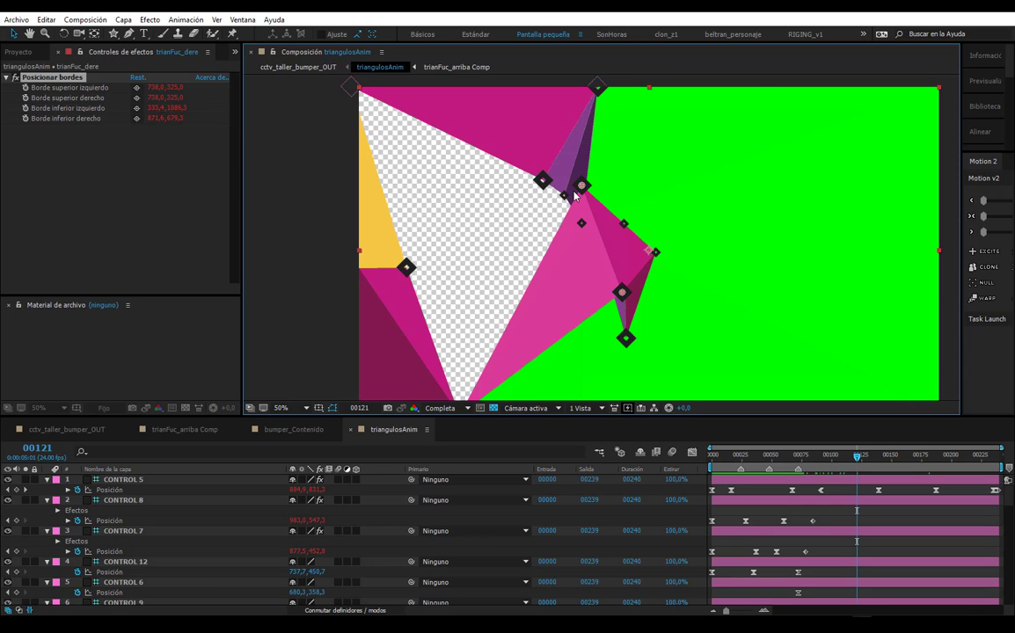
{"action": "scroll", "coordinate": [306, 152], "scroll_direction": "up", "scroll_amount": 4}
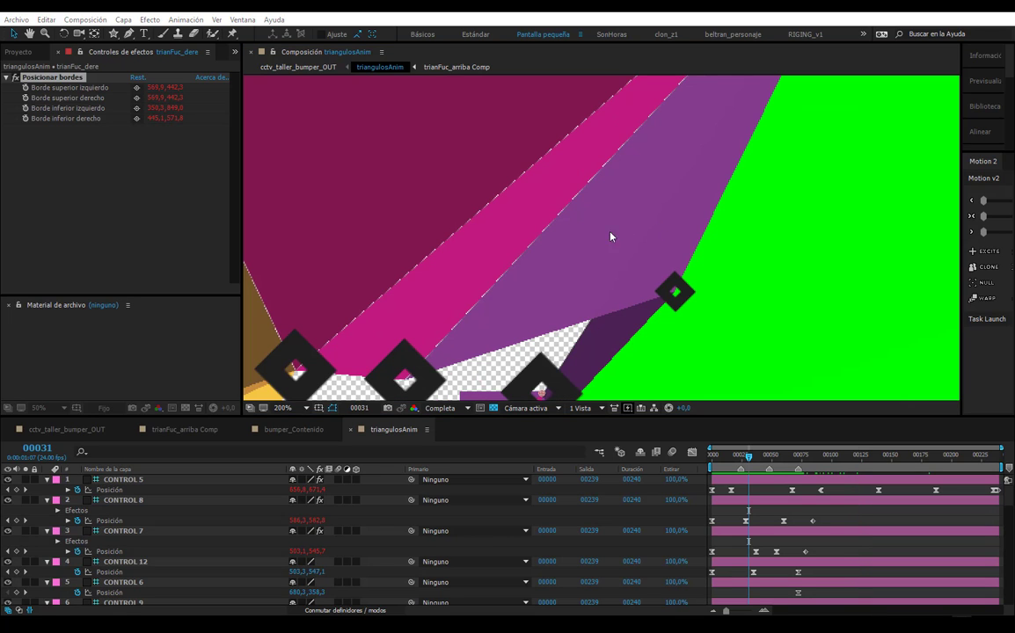
{"action": "scroll", "coordinate": [512, 312], "scroll_direction": "up", "scroll_amount": 1}
{"action": "scroll", "coordinate": [460, 320], "scroll_direction": "up", "scroll_amount": 1}
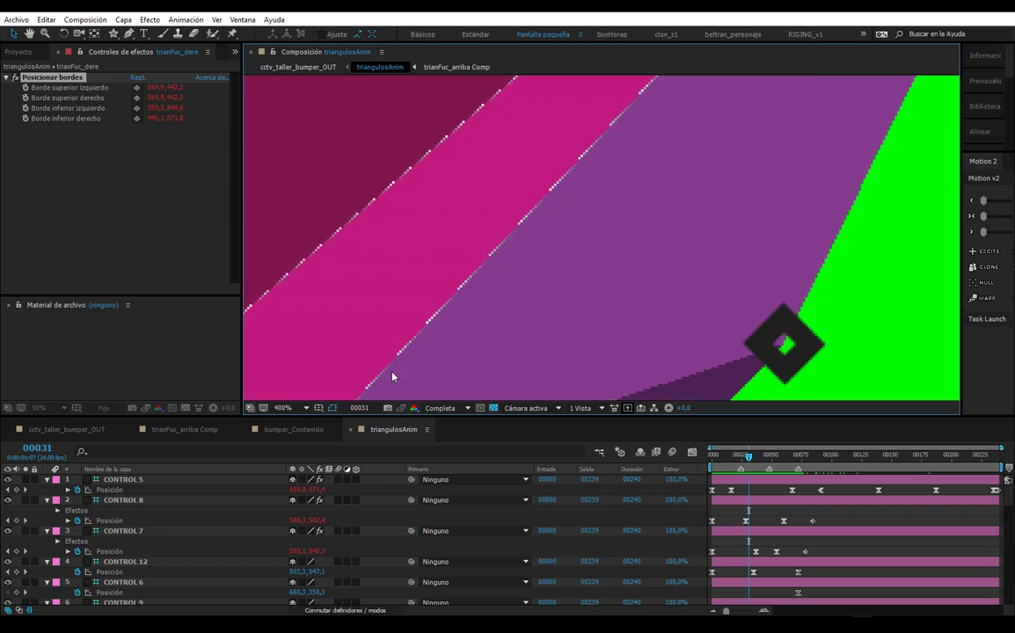
{"action": "scroll", "coordinate": [557, 197], "scroll_direction": "down", "scroll_amount": 2}
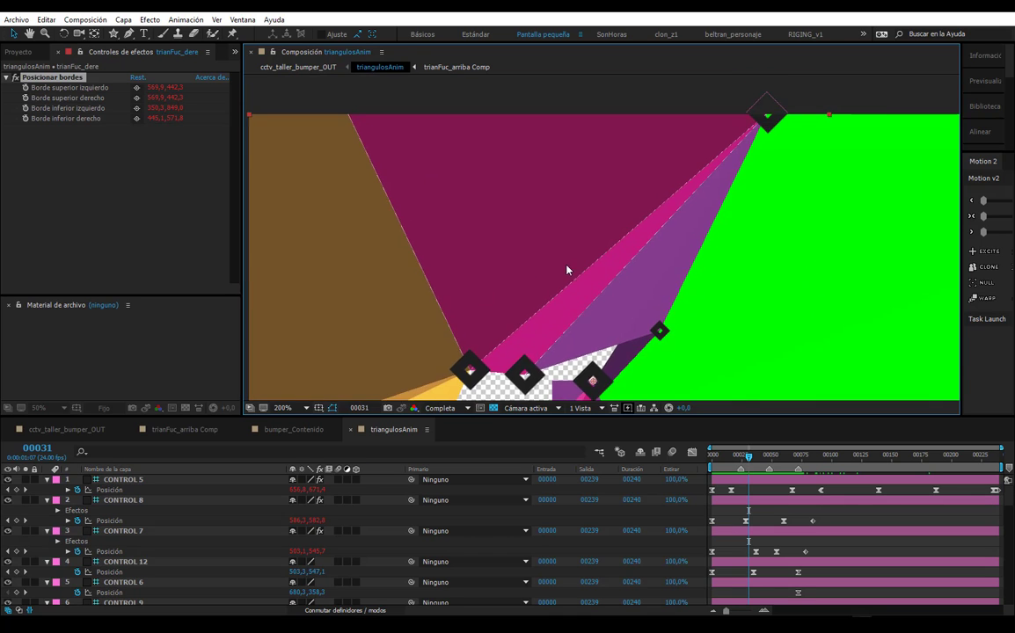
{"action": "scroll", "coordinate": [566, 267], "scroll_direction": "up", "scroll_amount": 2}
{"action": "scroll", "coordinate": [495, 265], "scroll_direction": "up", "scroll_amount": 1}
{"action": "scroll", "coordinate": [460, 163], "scroll_direction": "down", "scroll_amount": 1}
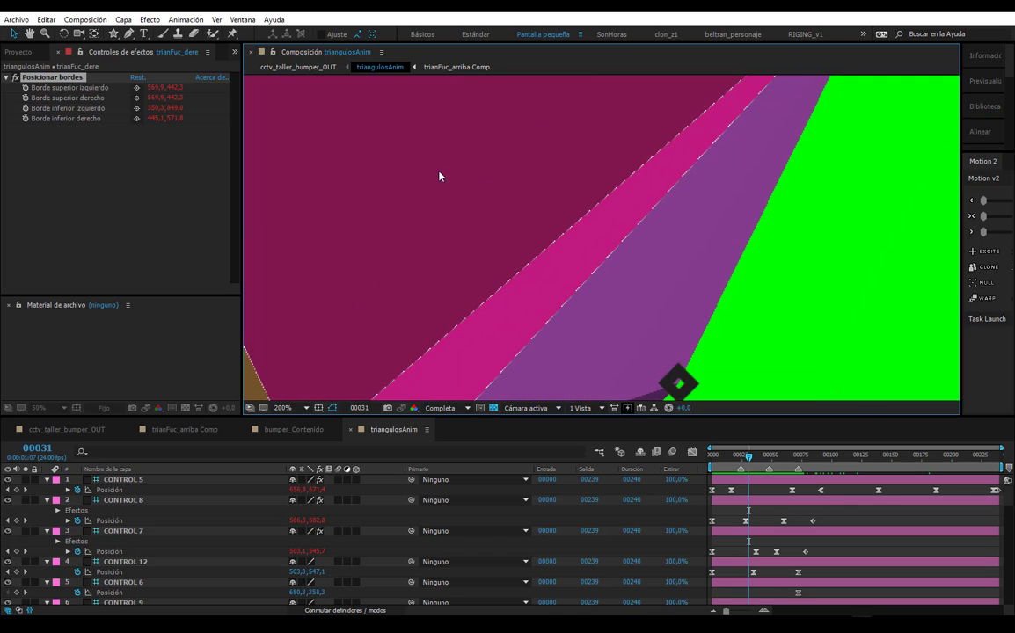
{"action": "scroll", "coordinate": [439, 175], "scroll_direction": "up", "scroll_amount": 1}
{"action": "scroll", "coordinate": [564, 200], "scroll_direction": "down", "scroll_amount": 1}
{"action": "scroll", "coordinate": [413, 299], "scroll_direction": "up", "scroll_amount": 1}
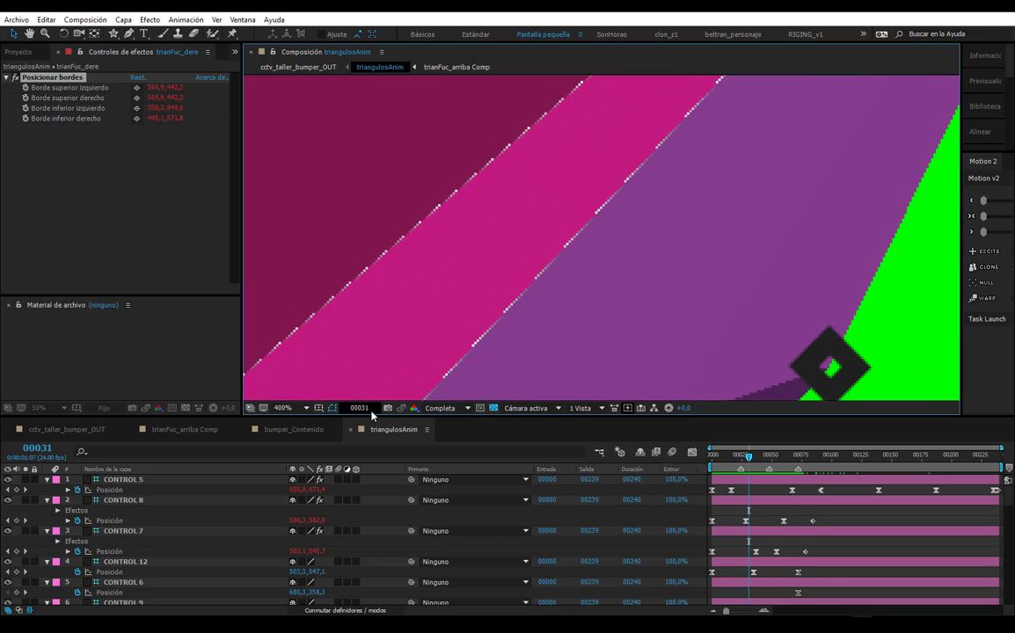
{"action": "scroll", "coordinate": [479, 329], "scroll_direction": "up", "scroll_amount": 2}
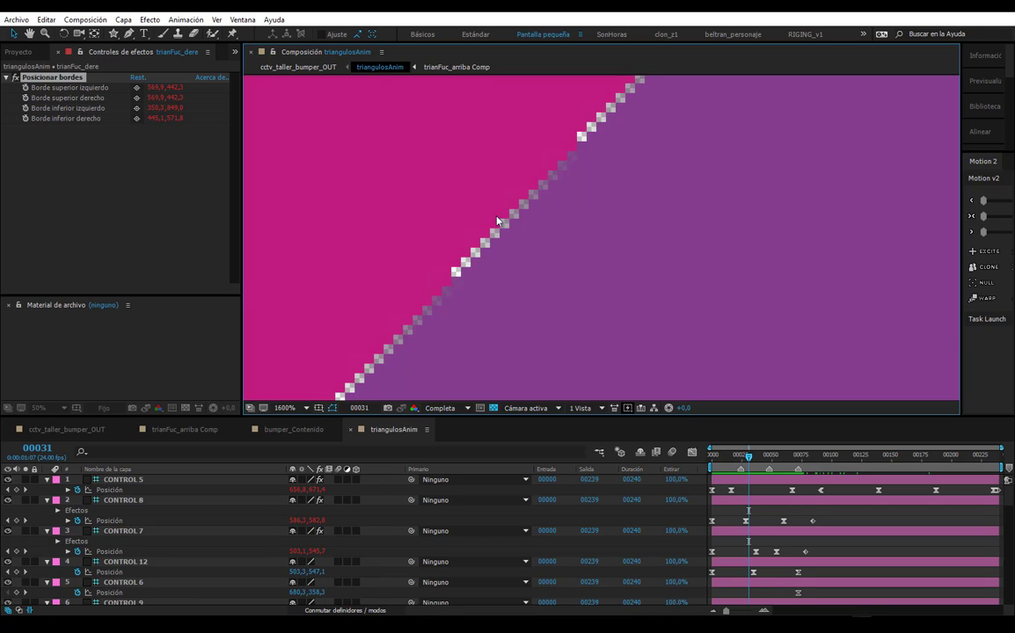
- Toggle the transparency grid off and on, and pan along the triangle edge to check edge pixels
{"action": "left_click", "coordinate": [493, 411]}
{"action": "left_click", "coordinate": [493, 411]}
{"action": "scroll", "coordinate": [507, 280], "scroll_direction": "down", "scroll_amount": 1}
{"action": "left_click_drag", "start_coordinate": [452, 344], "coordinate": [579, 284]}
{"action": "scroll", "coordinate": [583, 246], "scroll_direction": "up", "scroll_amount": 1}
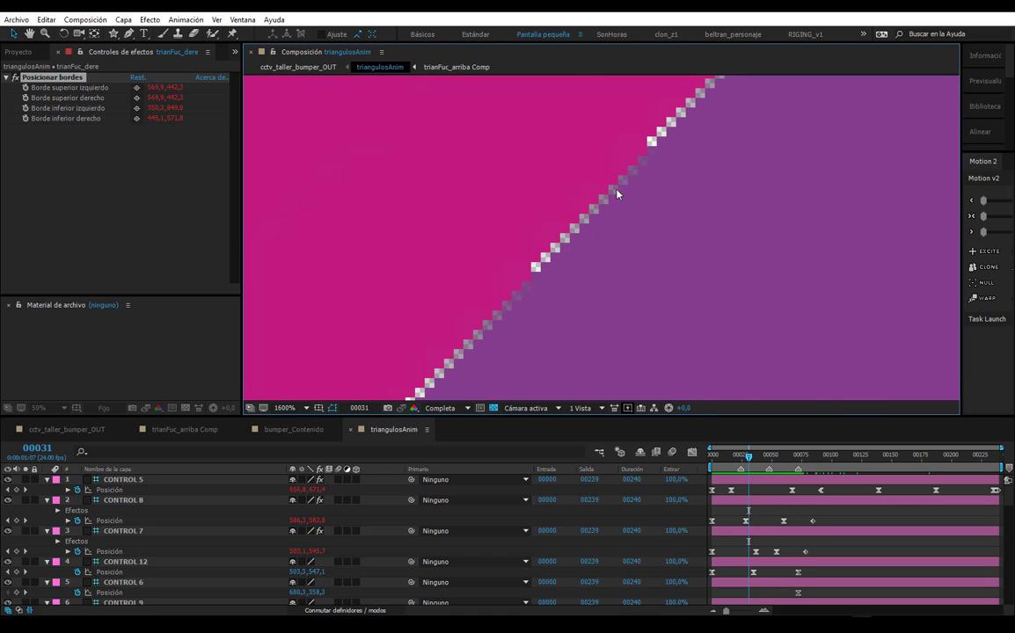
{"action": "scroll", "coordinate": [617, 194], "scroll_direction": "down", "scroll_amount": 1}
{"action": "scroll", "coordinate": [575, 253], "scroll_direction": "down", "scroll_amount": 1}
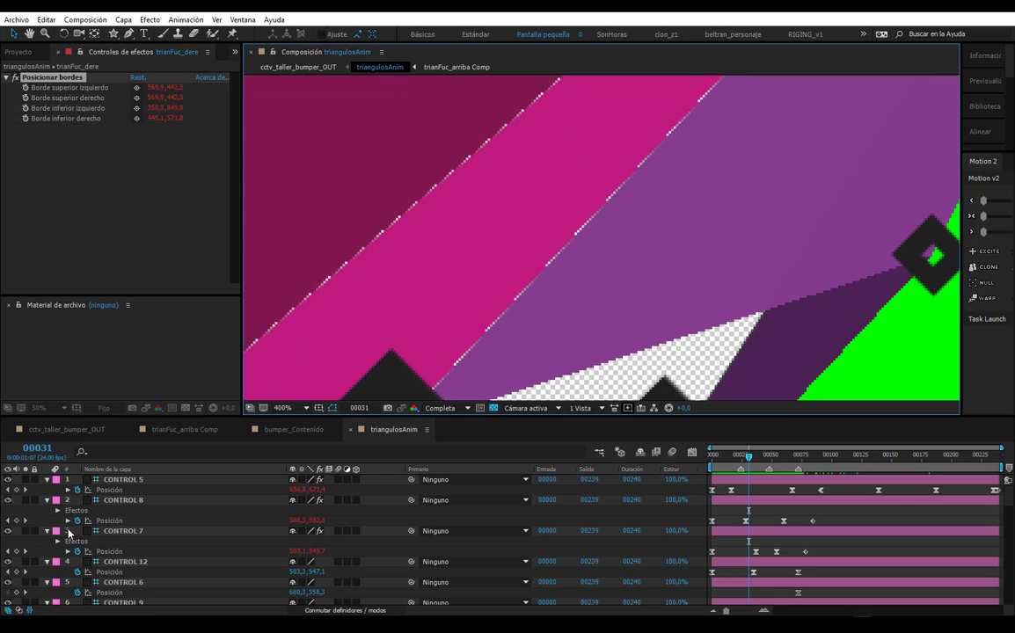
- Make the timeline panel taller and select the CONTROL 1 layer to see its Posición Wiggle settings
{"action": "left_click_drag", "start_coordinate": [106, 419], "coordinate": [106, 331]}
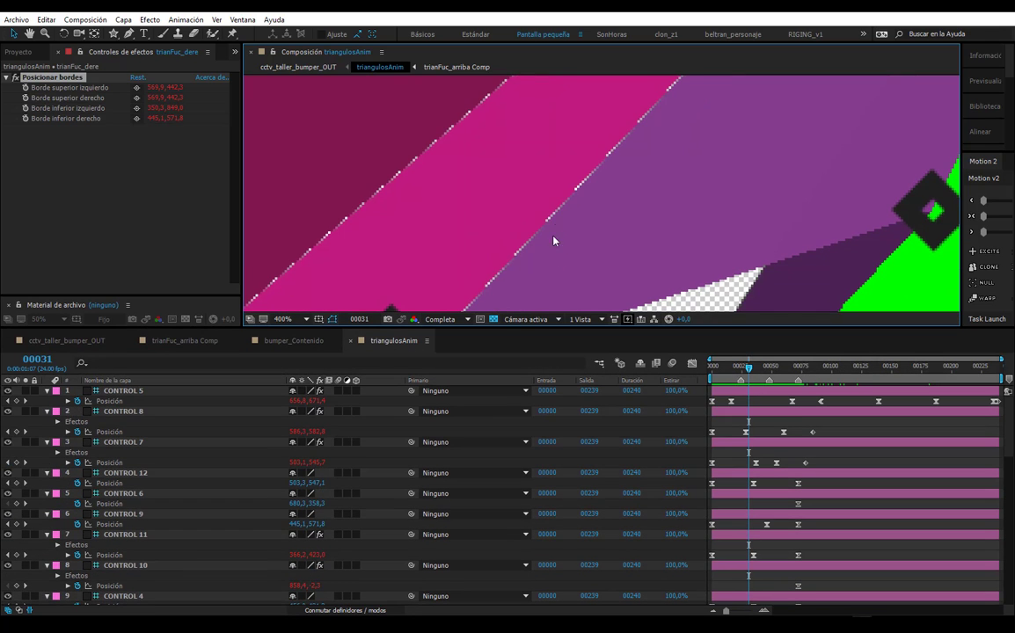
{"action": "key", "text": "v"}
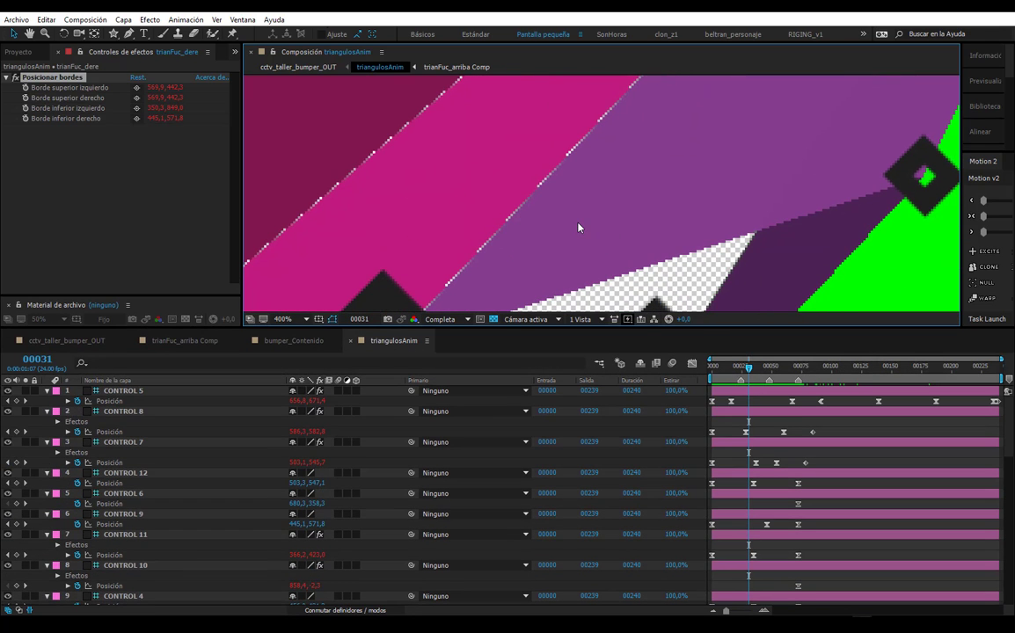
{"action": "scroll", "coordinate": [577, 227], "scroll_direction": "up", "scroll_amount": 2}
{"action": "scroll", "coordinate": [486, 176], "scroll_direction": "down", "scroll_amount": 1}
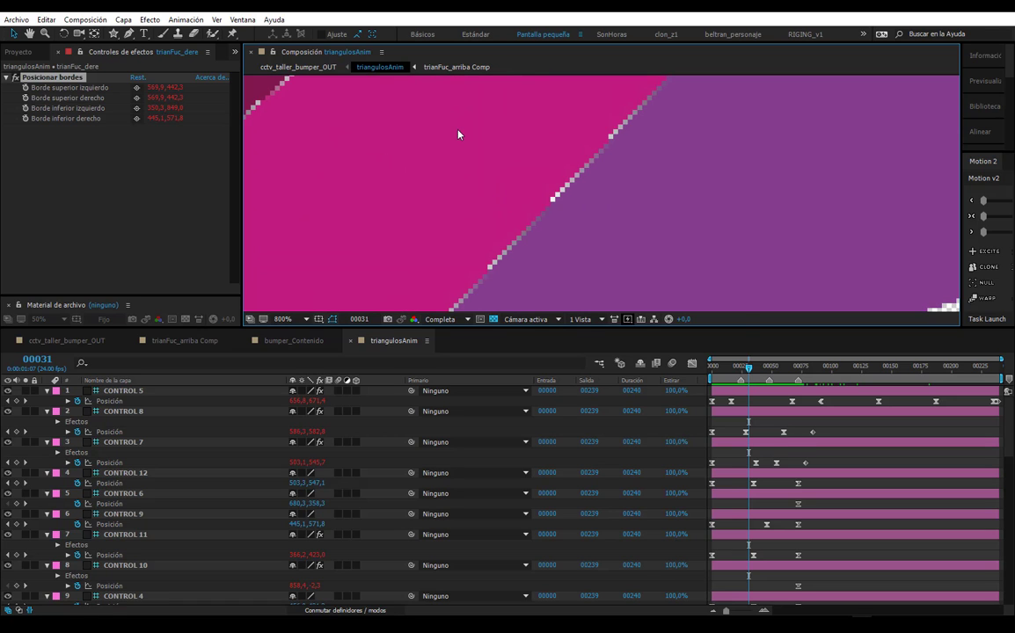
{"action": "scroll", "coordinate": [458, 134], "scroll_direction": "down", "scroll_amount": 1}
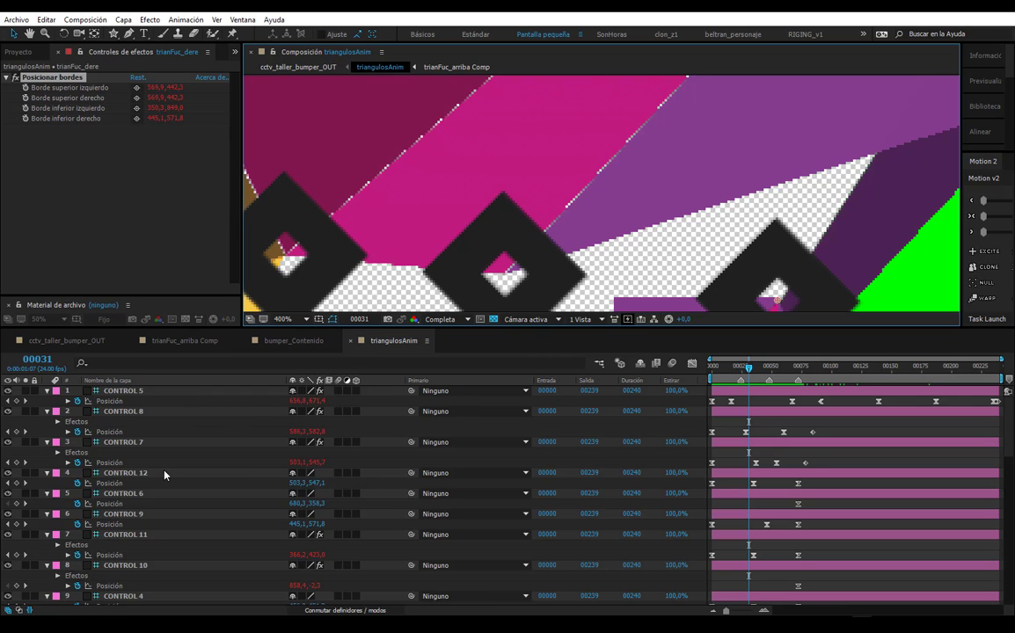
{"action": "scroll", "coordinate": [165, 475], "scroll_direction": "down", "scroll_amount": 4}
{"action": "left_click", "coordinate": [125, 544]}
- Advance the triangulosAnim timeline to frame 00095
{"action": "scroll", "coordinate": [119, 493], "scroll_direction": "up", "scroll_amount": 4}
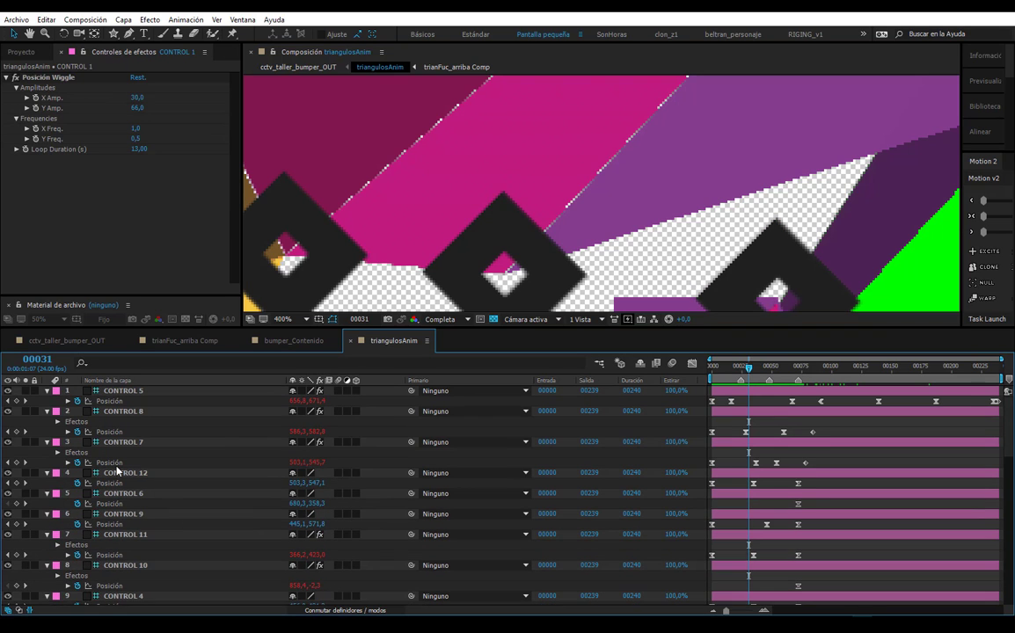
{"action": "scroll", "coordinate": [122, 478], "scroll_direction": "down", "scroll_amount": 8}
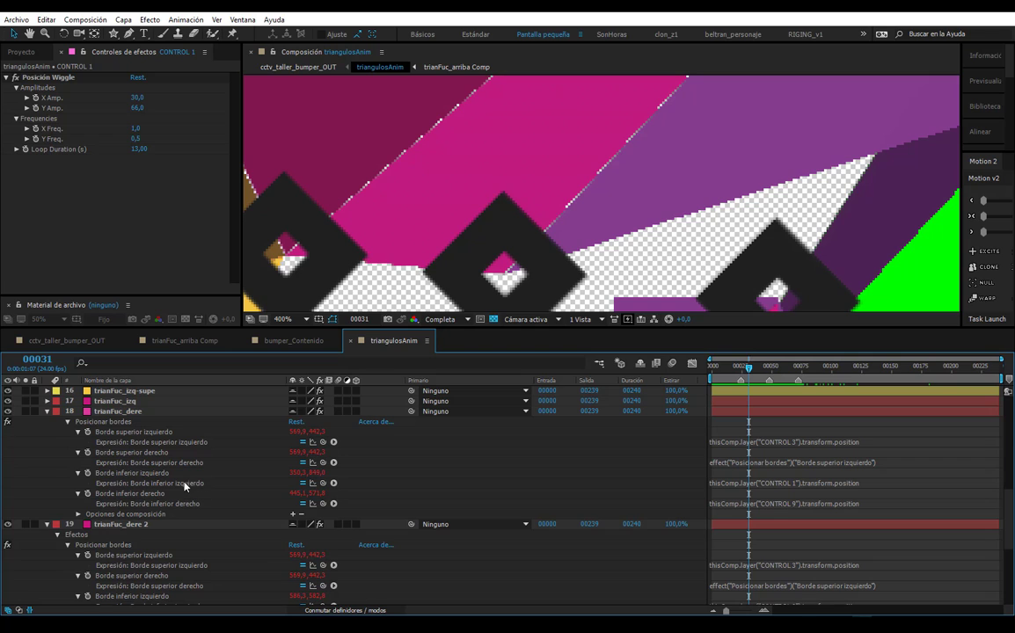
{"action": "scroll", "coordinate": [442, 225], "scroll_direction": "down", "scroll_amount": 3}
{"action": "scroll", "coordinate": [528, 203], "scroll_direction": "down", "scroll_amount": 2}
{"action": "key", "text": "space"}
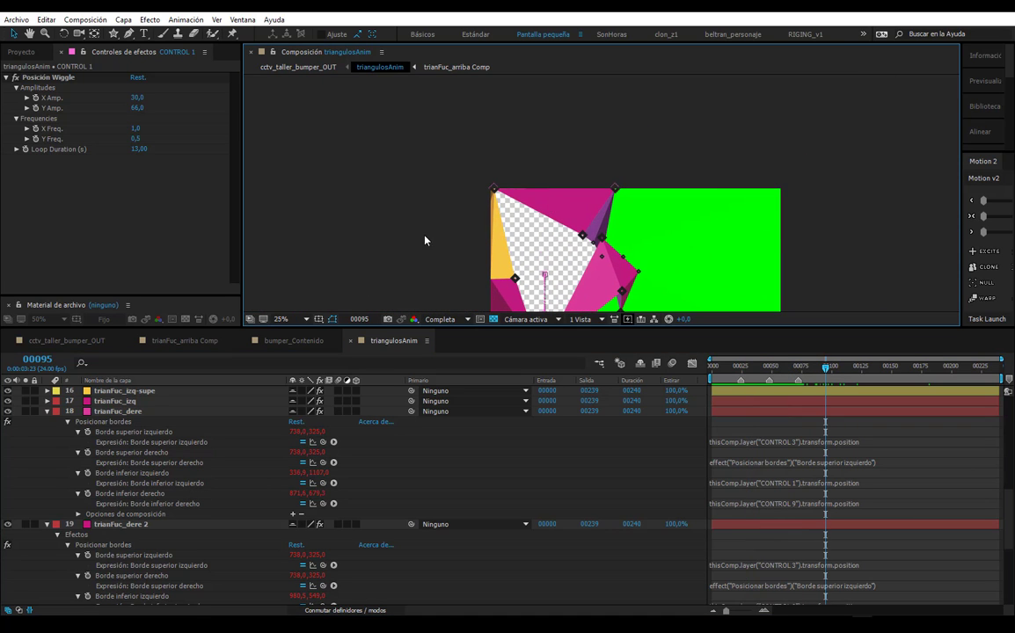
- Inspect the trianFuc_dere 2 and trianFuc_dere layers for the jagged edge
{"action": "left_click", "coordinate": [128, 525]}
{"action": "scroll", "coordinate": [117, 414], "scroll_direction": "up", "scroll_amount": 5}
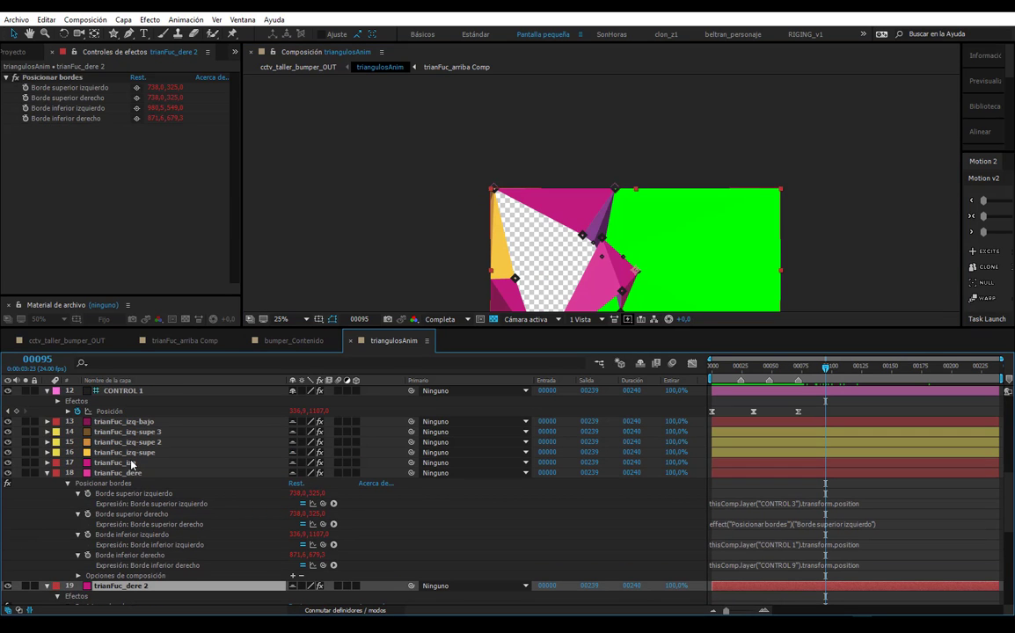
{"action": "scroll", "coordinate": [127, 410], "scroll_direction": "up", "scroll_amount": 3}
{"action": "scroll", "coordinate": [127, 424], "scroll_direction": "down", "scroll_amount": 5}
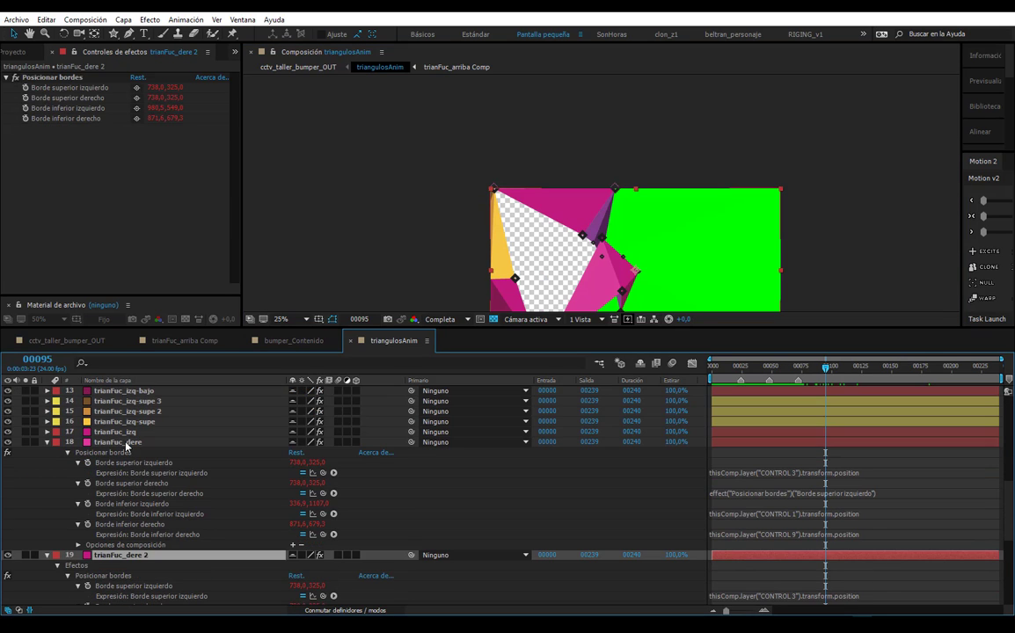
{"action": "left_click", "coordinate": [126, 444]}
{"action": "scroll", "coordinate": [131, 449], "scroll_direction": "up", "scroll_amount": 3}
{"action": "scroll", "coordinate": [158, 457], "scroll_direction": "up", "scroll_amount": 2}
{"action": "scroll", "coordinate": [162, 470], "scroll_direction": "down", "scroll_amount": 5}
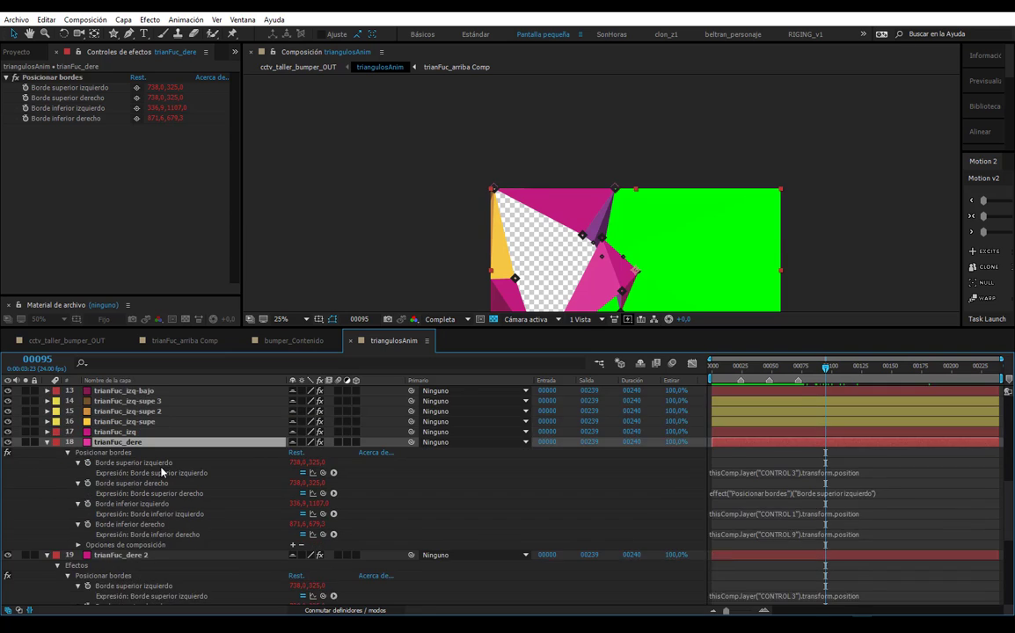
{"action": "scroll", "coordinate": [162, 475], "scroll_direction": "down", "scroll_amount": 2}
{"action": "scroll", "coordinate": [162, 484], "scroll_direction": "down", "scroll_amount": 2}
{"action": "scroll", "coordinate": [162, 497], "scroll_direction": "down", "scroll_amount": 2}
{"action": "scroll", "coordinate": [163, 510], "scroll_direction": "down", "scroll_amount": 2}
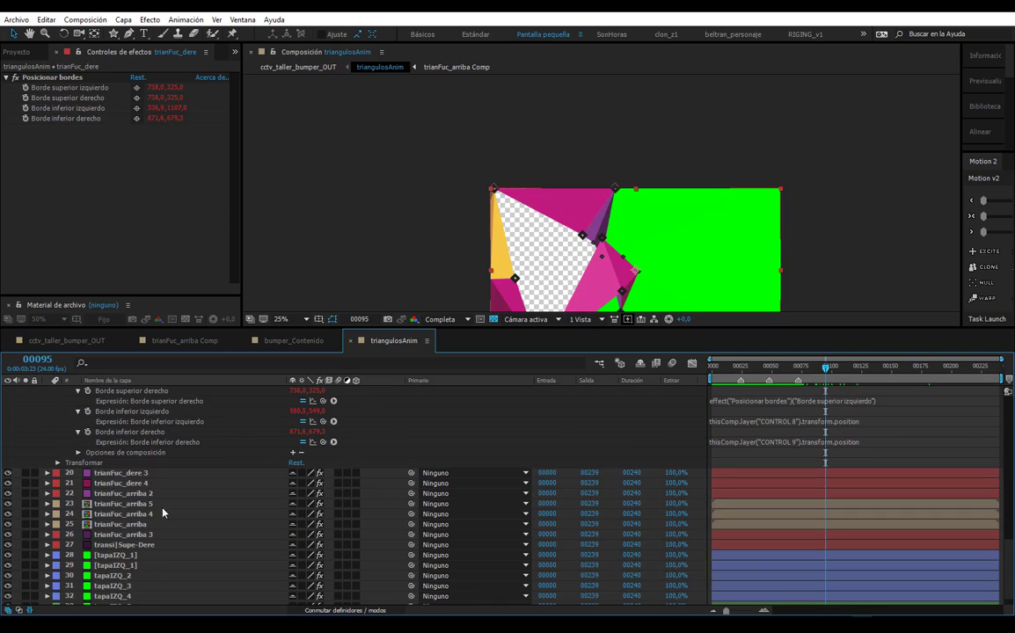
{"action": "scroll", "coordinate": [162, 512], "scroll_direction": "down", "scroll_amount": 1}
- Select trianFuc_arriba, solo it briefly, and zoom the viewer to 800% on its edge
{"action": "left_click", "coordinate": [141, 506]}
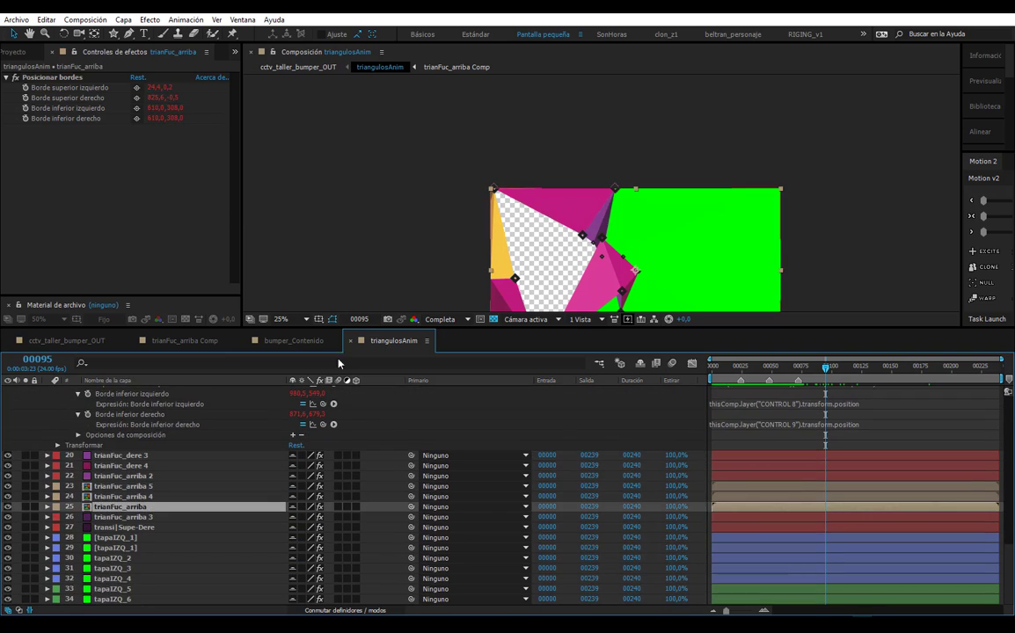
{"action": "scroll", "coordinate": [564, 243], "scroll_direction": "up", "scroll_amount": 1}
{"action": "scroll", "coordinate": [564, 243], "scroll_direction": "up", "scroll_amount": 1}
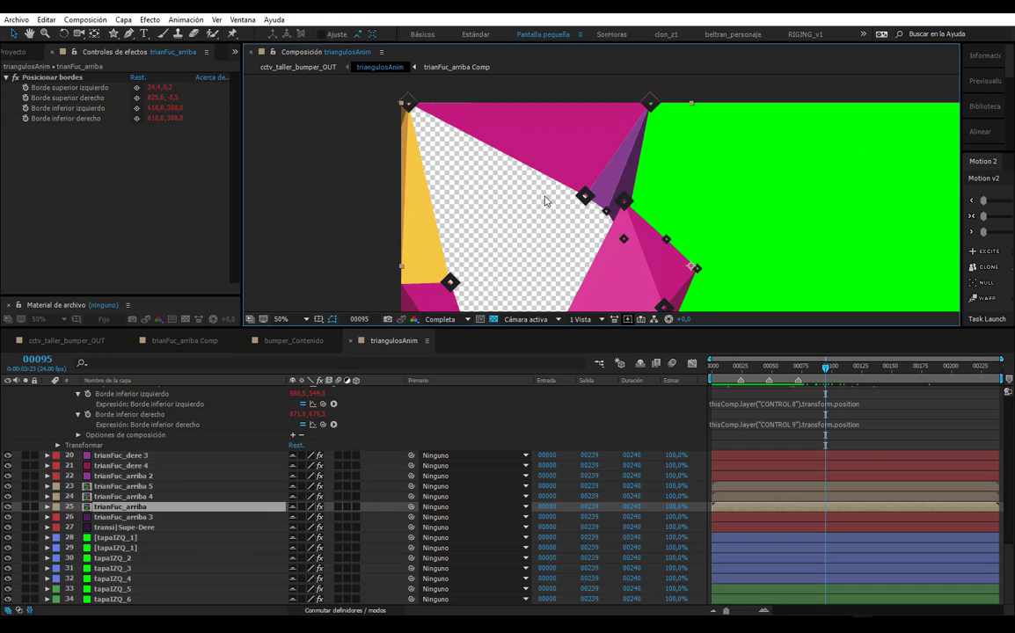
{"action": "left_click", "coordinate": [24, 513]}
{"action": "left_click", "coordinate": [25, 513]}
{"action": "scroll", "coordinate": [616, 145], "scroll_direction": "up", "scroll_amount": 2}
{"action": "scroll", "coordinate": [607, 157], "scroll_direction": "up", "scroll_amount": 3}
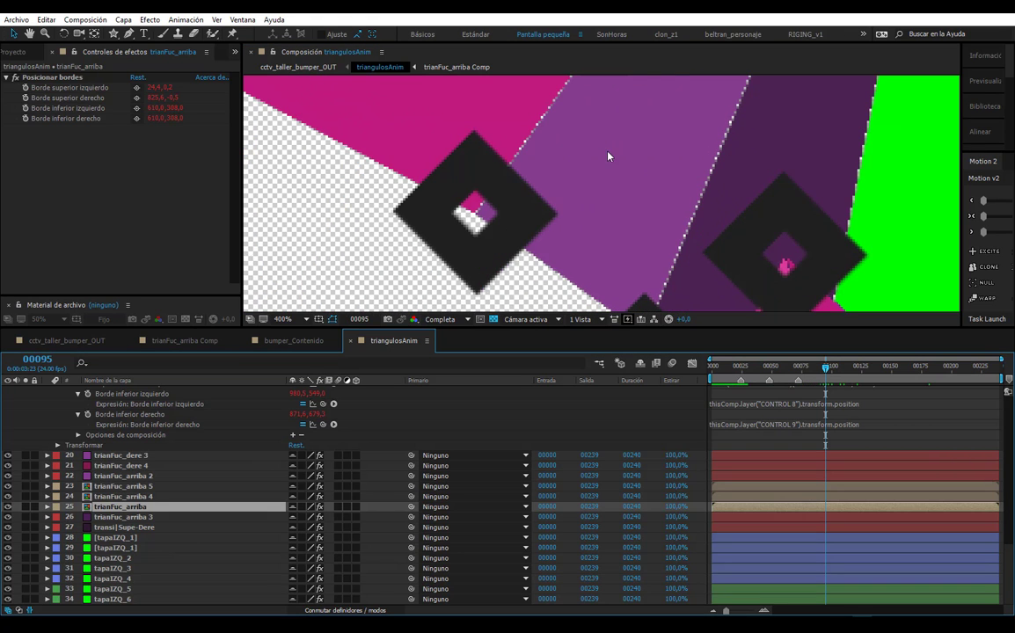
{"action": "scroll", "coordinate": [607, 157], "scroll_direction": "up", "scroll_amount": 1}
{"action": "scroll", "coordinate": [545, 166], "scroll_direction": "up", "scroll_amount": 1}
{"action": "scroll", "coordinate": [531, 170], "scroll_direction": "up", "scroll_amount": 1}
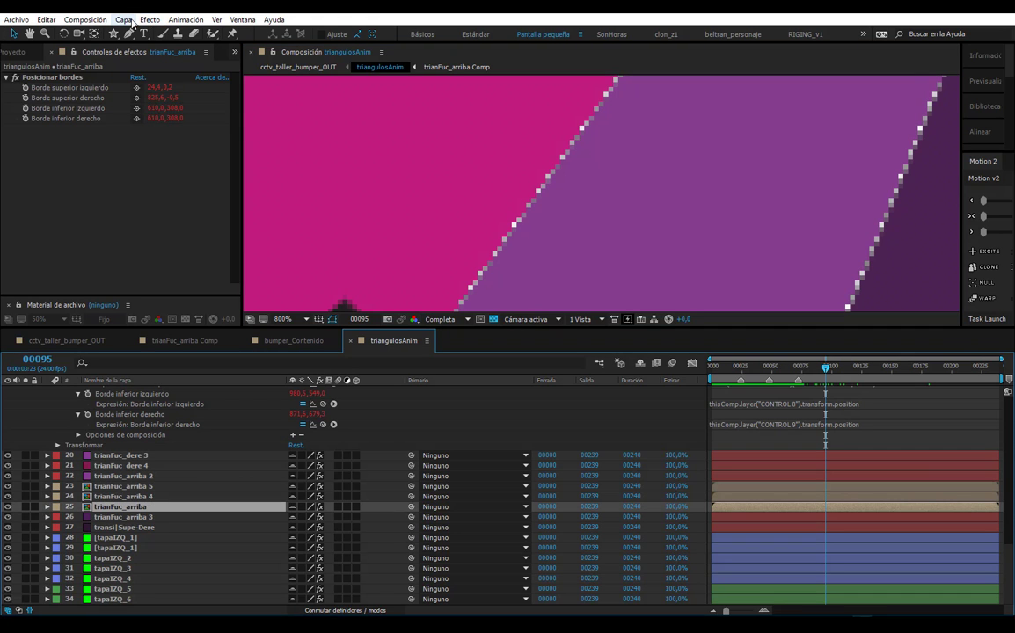
- Apply Generar > Relleno to trianFuc_arriba and eyedrop the triangle's magenta as its colour
{"action": "left_click", "coordinate": [124, 20]}
{"action": "mouse_move", "coordinate": [150, 19]}
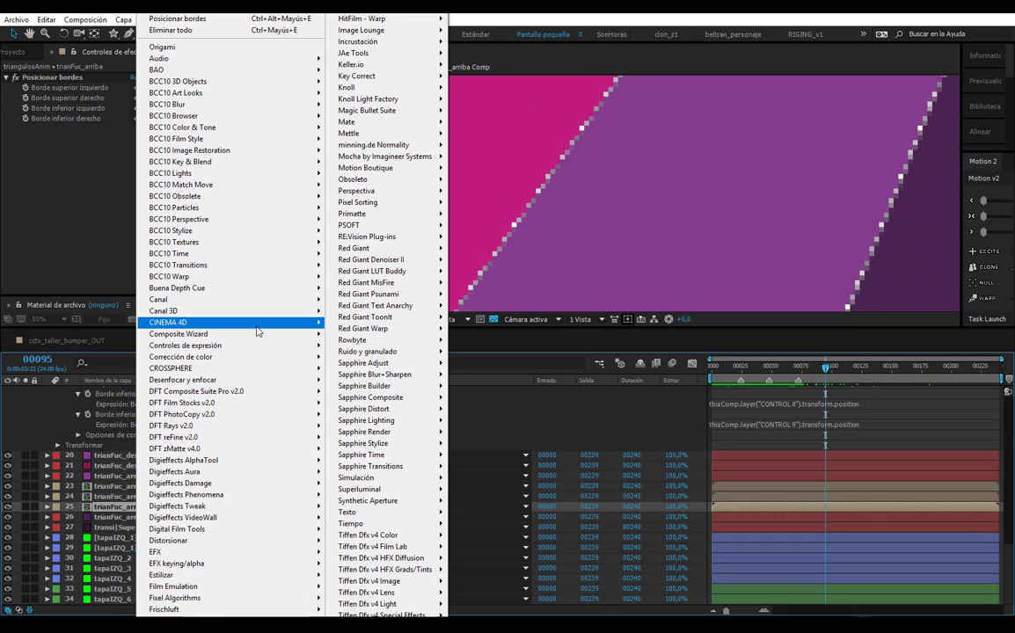
{"action": "mouse_move", "coordinate": [318, 595]}
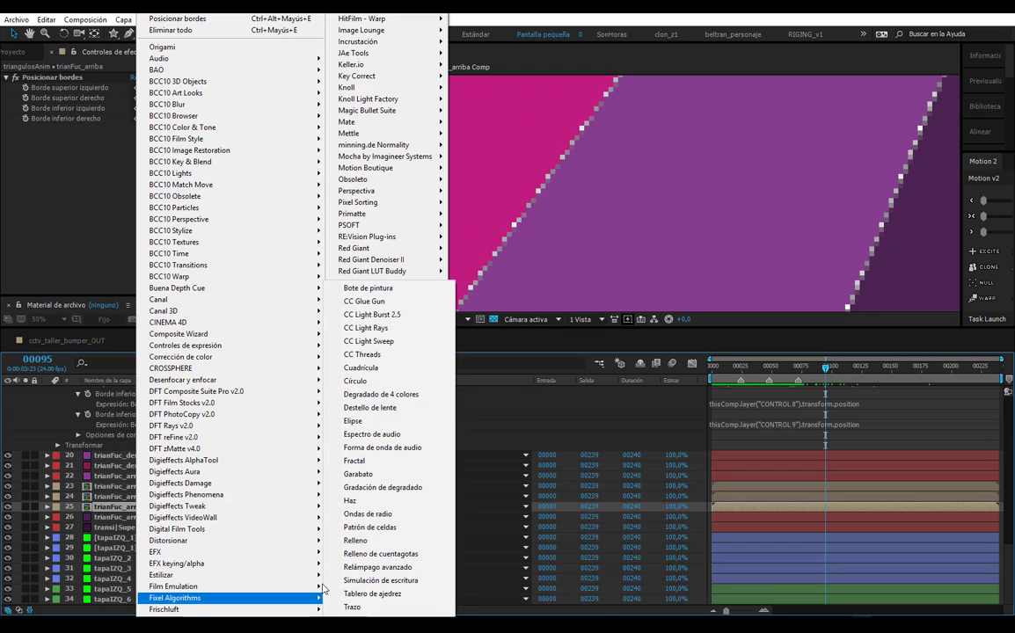
{"action": "left_click", "coordinate": [357, 541]}
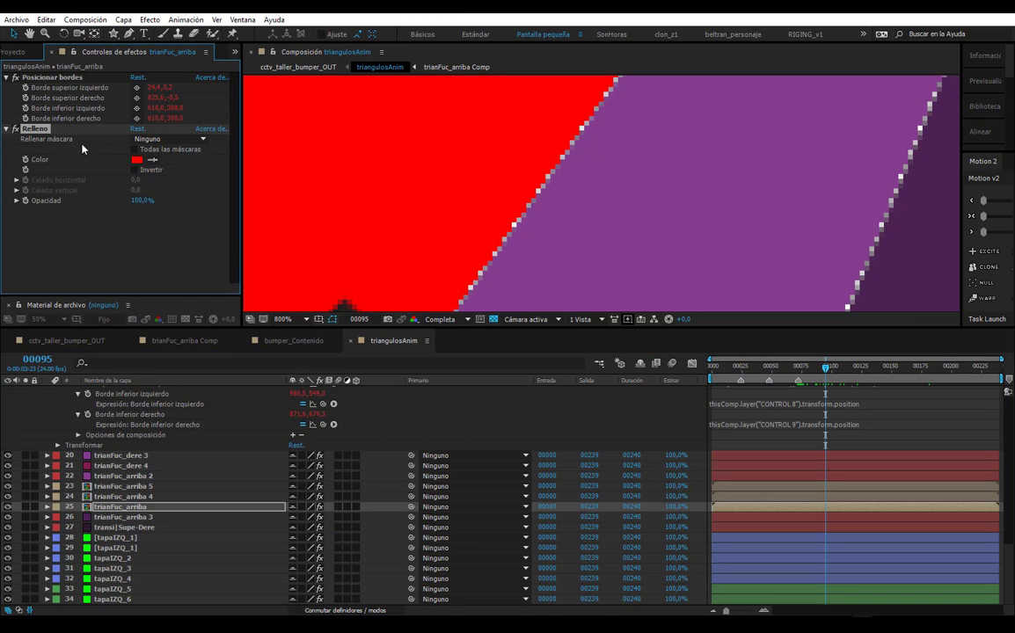
{"action": "left_click", "coordinate": [14, 129]}
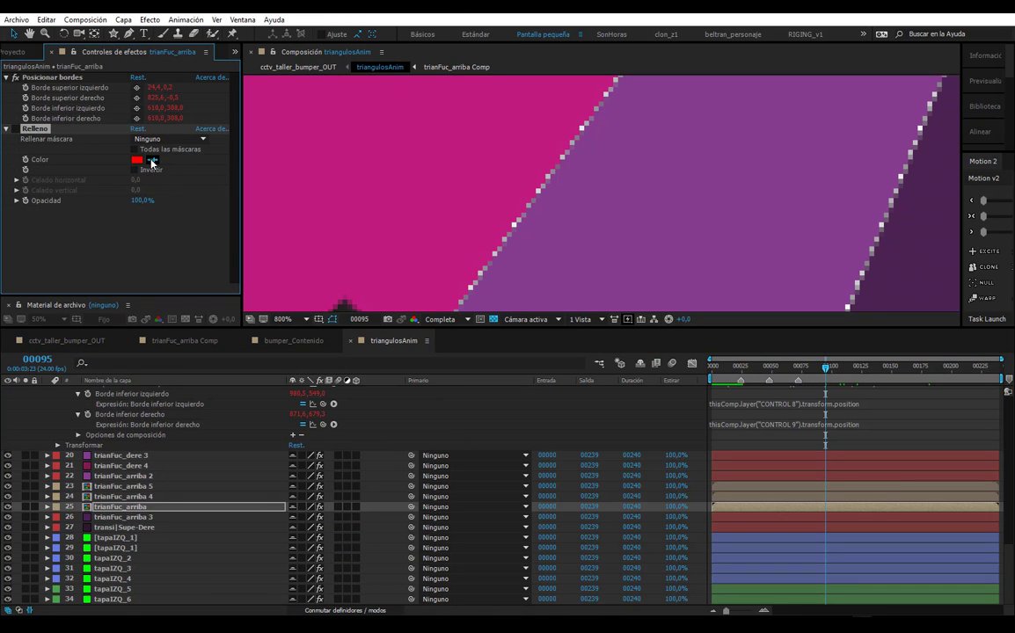
{"action": "left_click", "coordinate": [398, 155]}
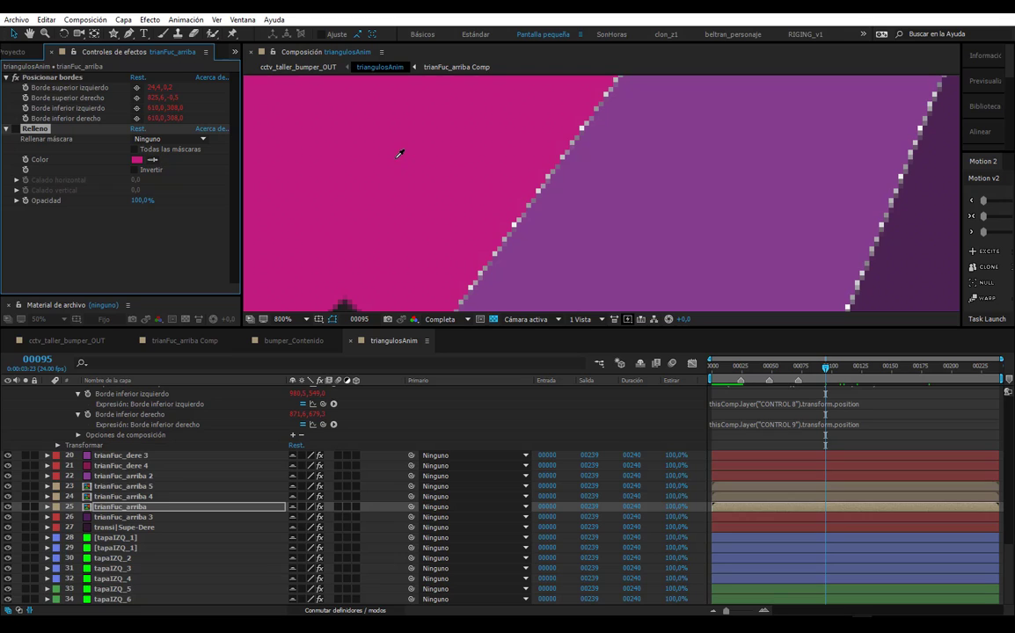
{"action": "left_click", "coordinate": [15, 130]}
- Add a Trazo layer style to trianFuc_arriba and expand its settings
{"action": "right_click", "coordinate": [115, 509]}
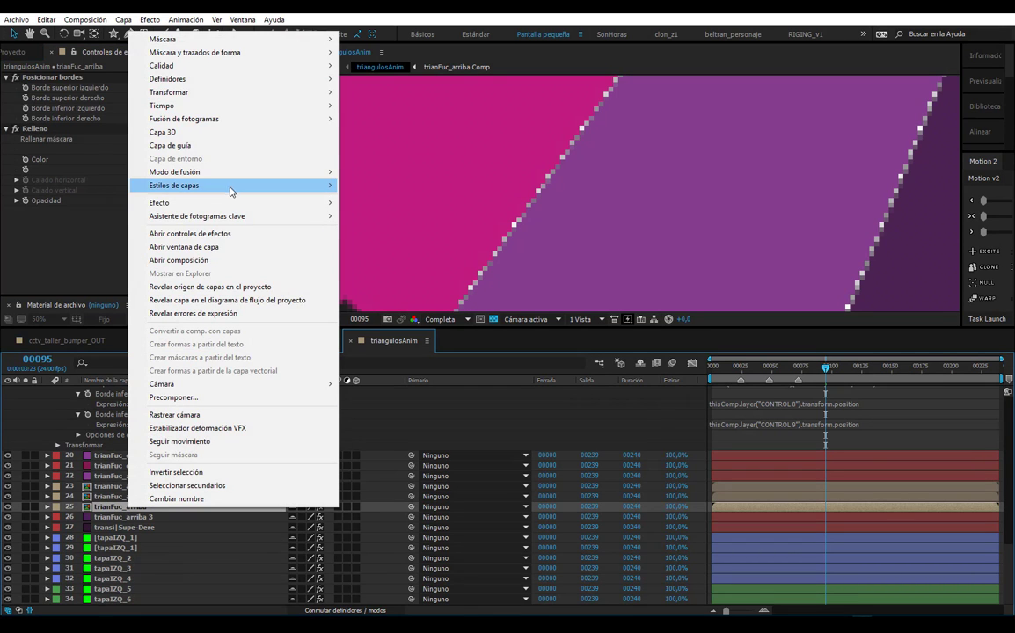
{"action": "mouse_move", "coordinate": [227, 186]}
{"action": "left_click", "coordinate": [395, 335]}
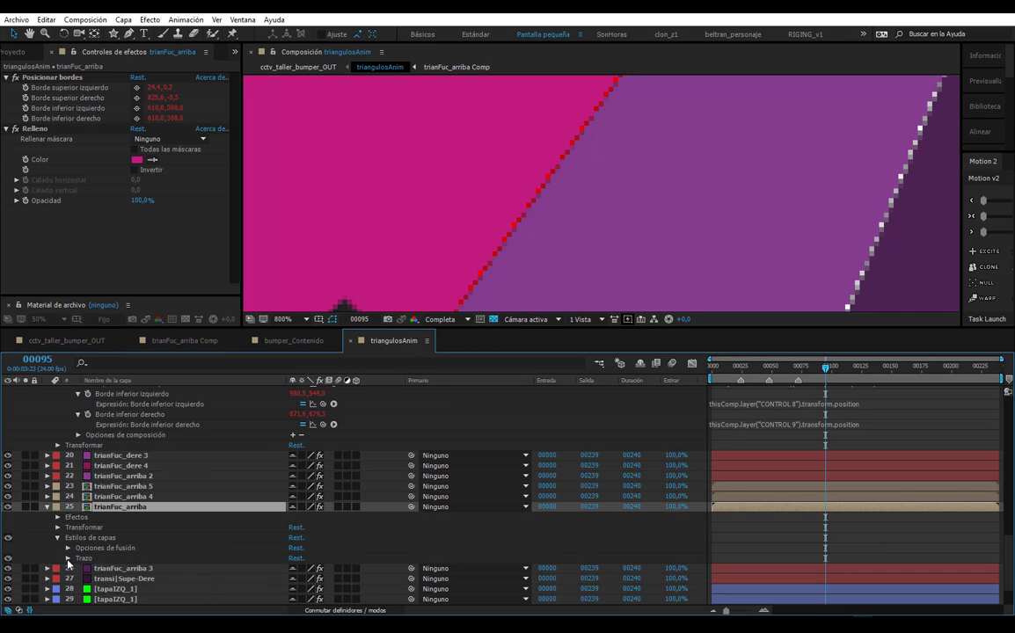
{"action": "left_click", "coordinate": [68, 560]}
{"action": "scroll", "coordinate": [160, 473], "scroll_direction": "down", "scroll_amount": 3}
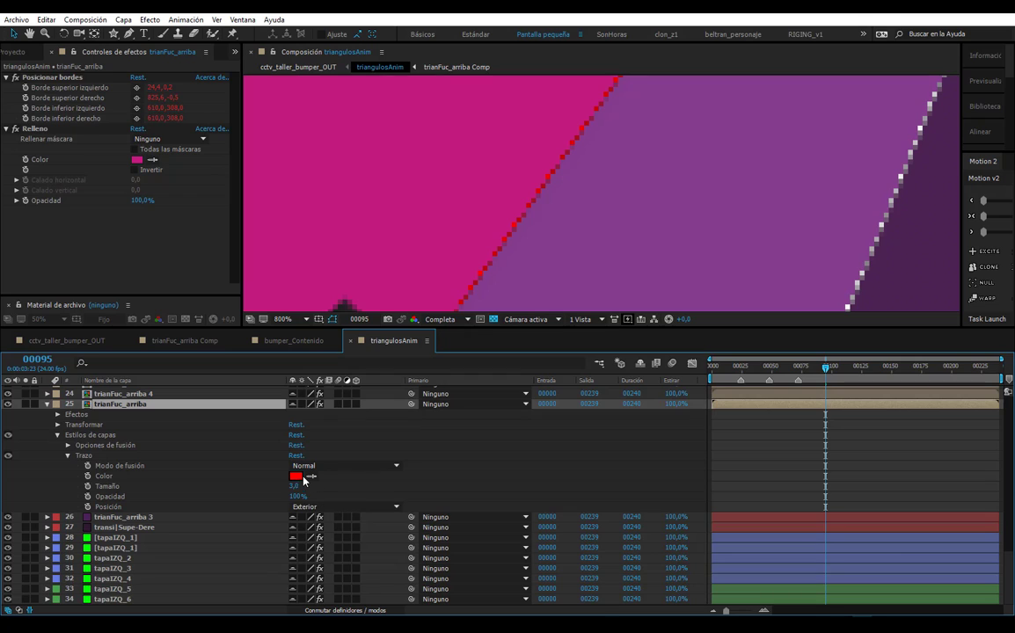
- Set the Trazo colour to the sampled magenta and size 1,0, then disable Relleno
{"action": "left_click", "coordinate": [311, 476]}
{"action": "left_click", "coordinate": [312, 476]}
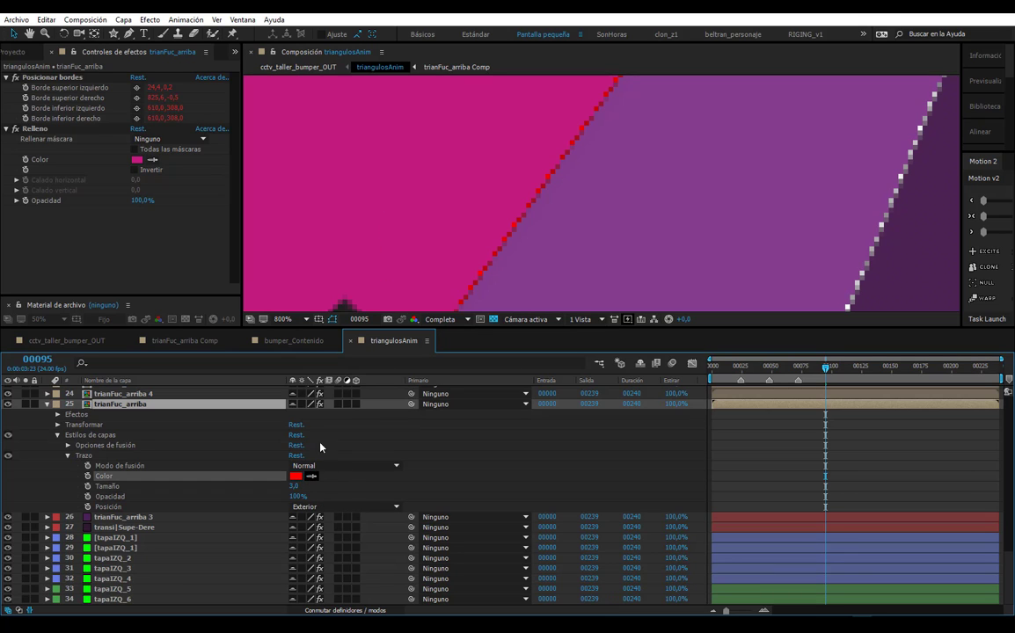
{"action": "left_click", "coordinate": [312, 476]}
{"action": "left_click", "coordinate": [342, 274]}
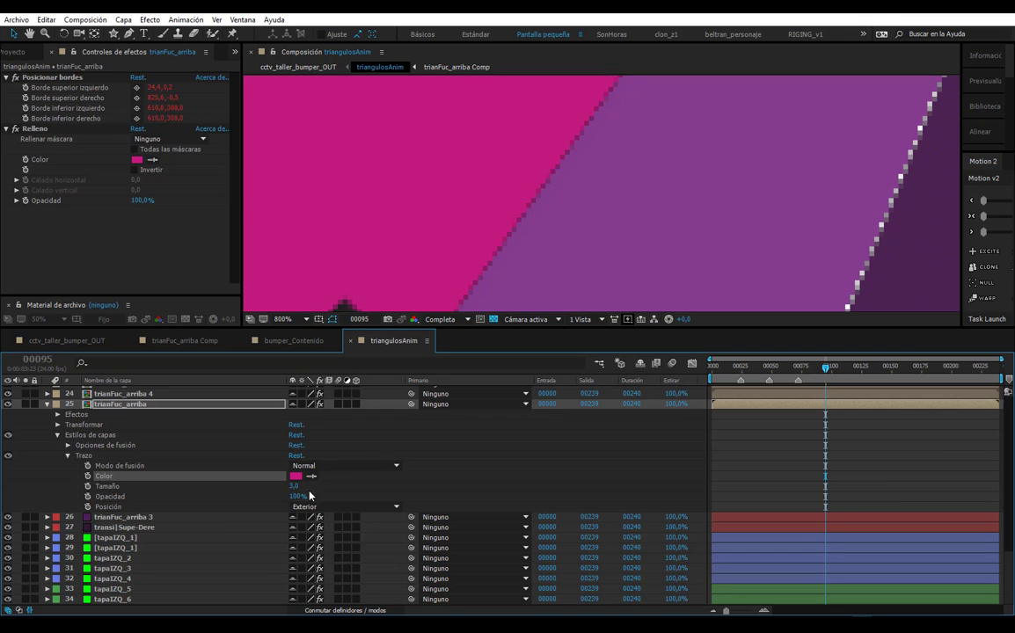
{"action": "left_click", "coordinate": [294, 486]}
{"action": "type", "text": "1"}
{"action": "key", "text": "Return"}
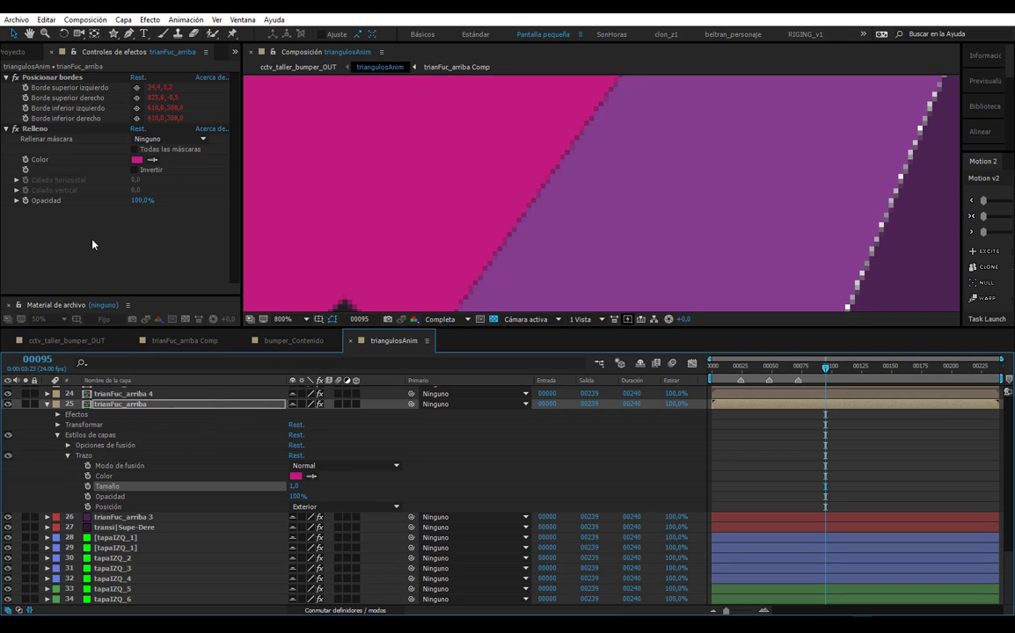
{"action": "left_click", "coordinate": [17, 130]}
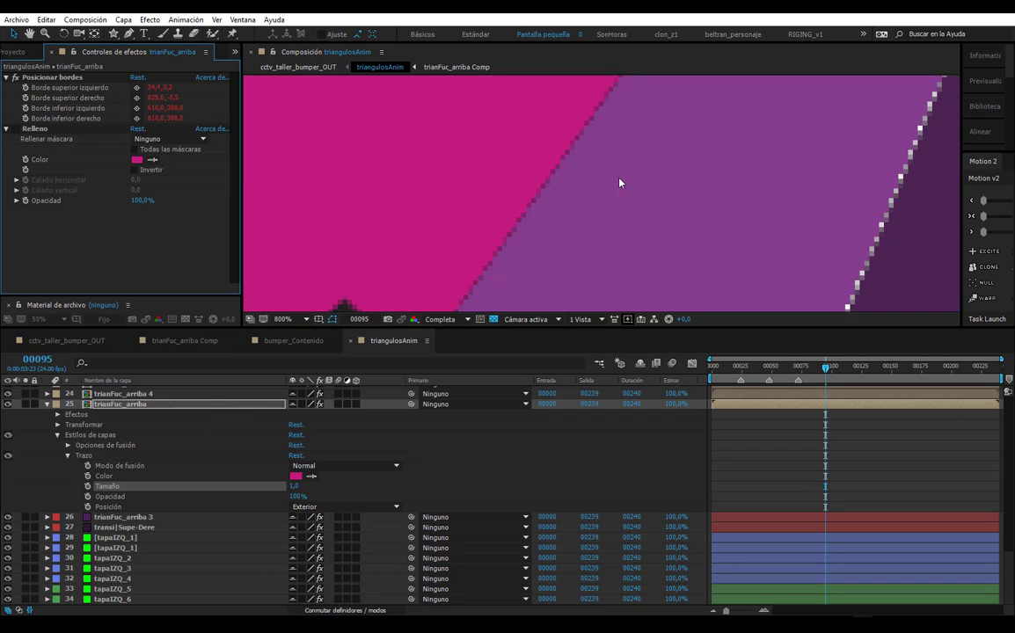
- Turn the Relleno fill back on and zoom out to compare the triangle edges
{"action": "scroll", "coordinate": [618, 181], "scroll_direction": "up", "scroll_amount": 1}
{"action": "scroll", "coordinate": [480, 195], "scroll_direction": "down", "scroll_amount": 2}
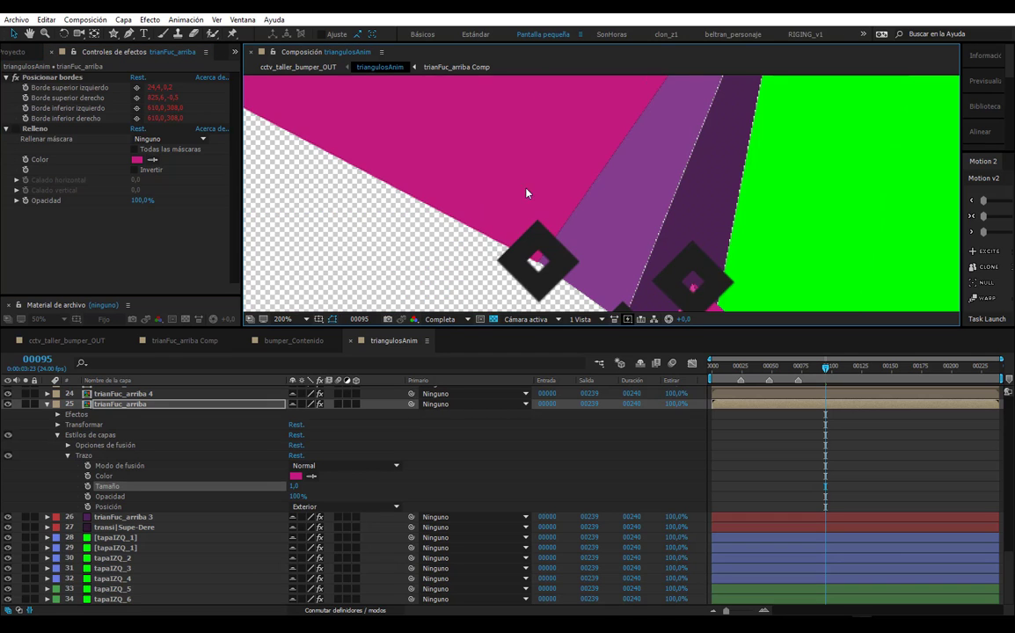
{"action": "scroll", "coordinate": [454, 249], "scroll_direction": "up", "scroll_amount": 1}
{"action": "scroll", "coordinate": [538, 193], "scroll_direction": "up", "scroll_amount": 1}
{"action": "scroll", "coordinate": [527, 229], "scroll_direction": "left", "scroll_amount": 3}
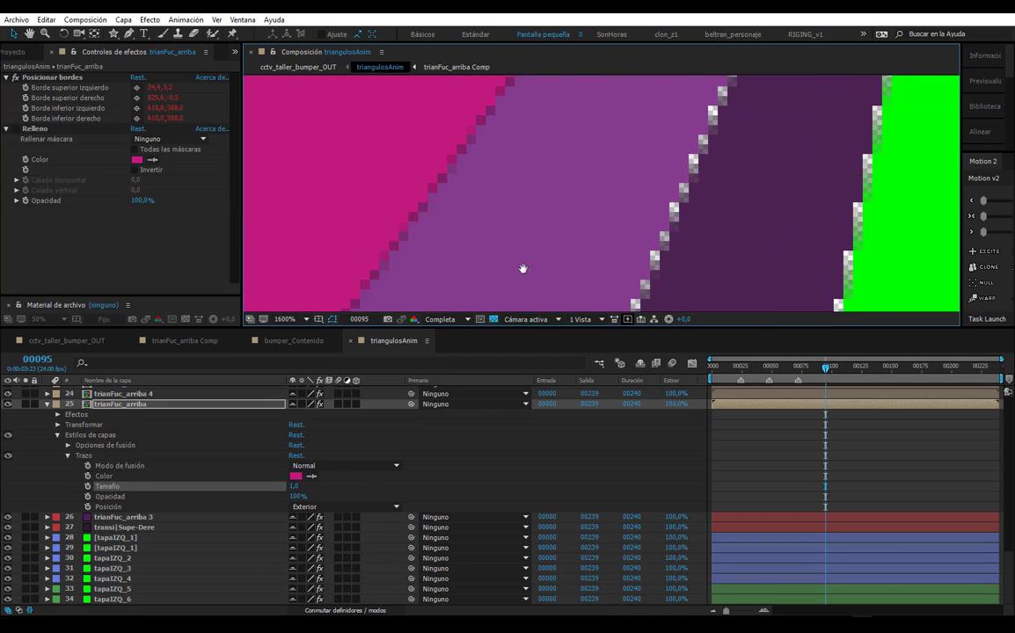
{"action": "scroll", "coordinate": [492, 246], "scroll_direction": "left", "scroll_amount": 1}
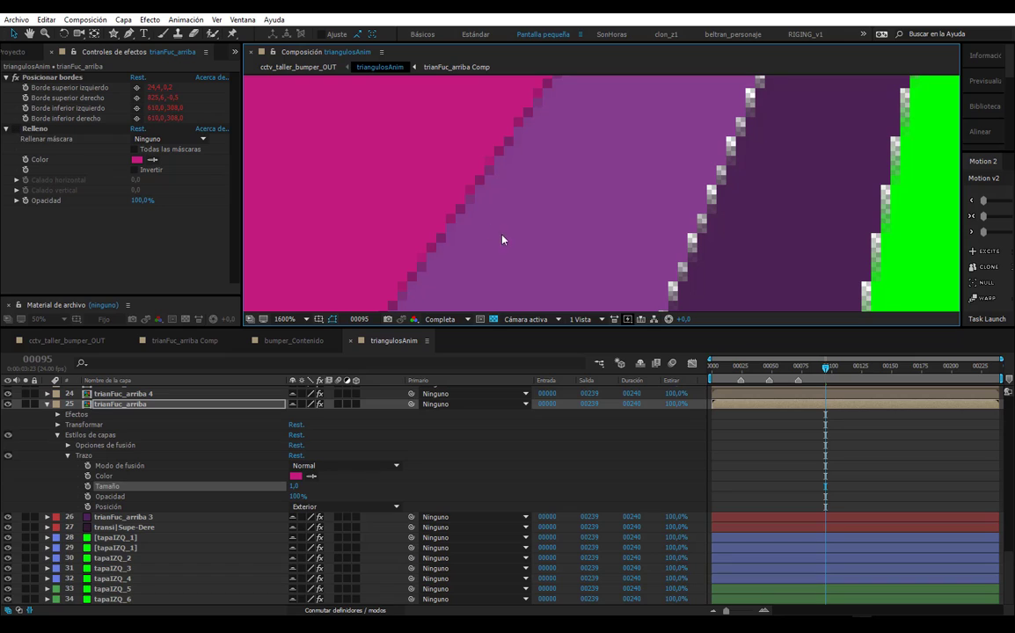
{"action": "left_click", "coordinate": [15, 129]}
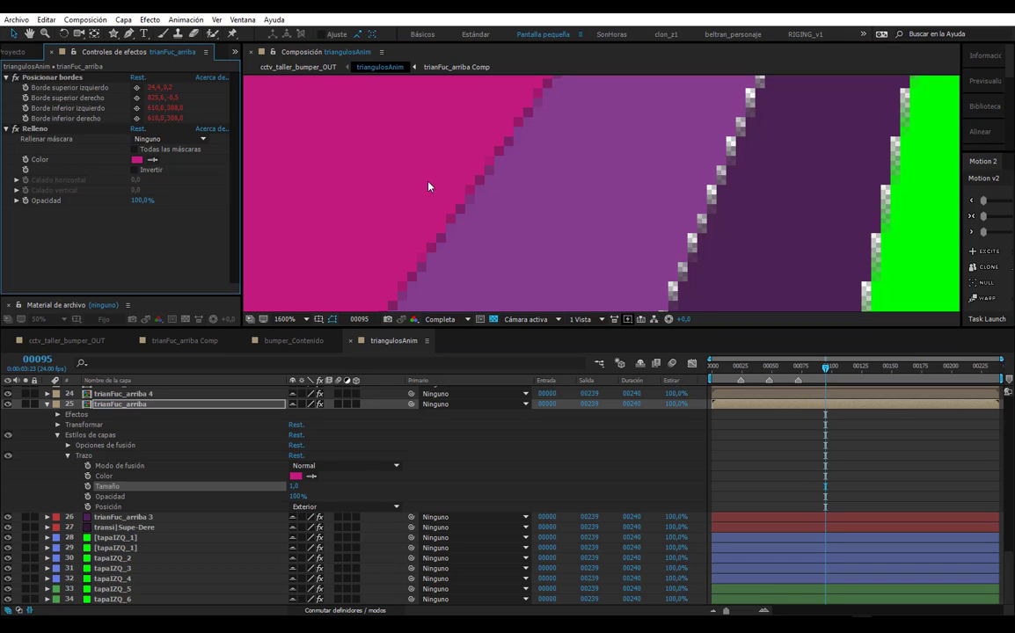
{"action": "key", "text": "comma"}
{"action": "key", "text": "comma"}
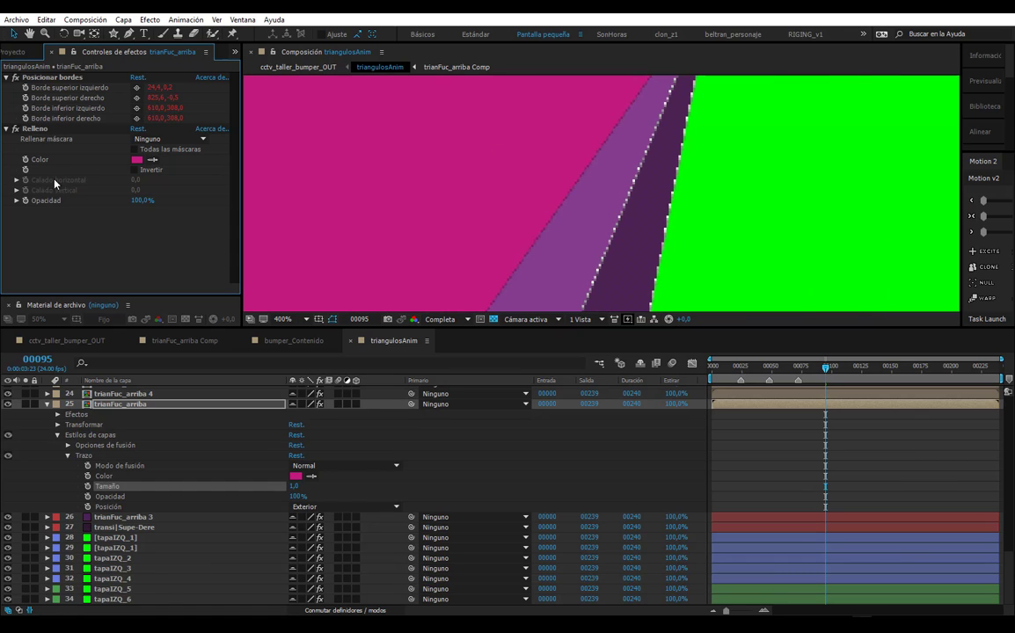
- Pan the magnified viewer along the stroked trianFuc_arriba edge to inspect it
{"action": "left_click", "coordinate": [54, 183]}
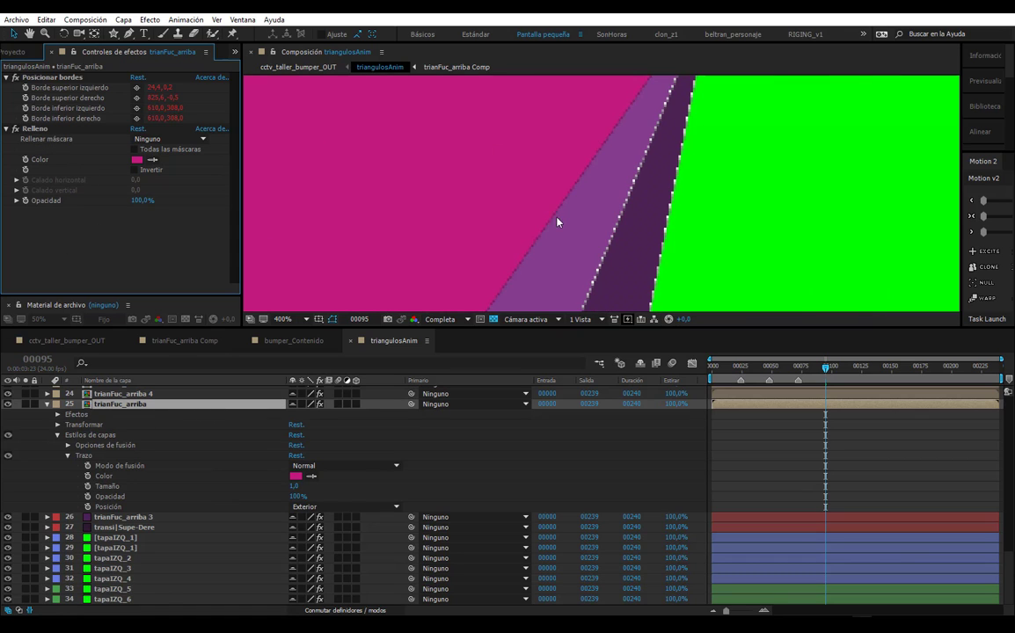
{"action": "scroll", "coordinate": [557, 222], "scroll_direction": "up", "scroll_amount": 2}
{"action": "scroll", "coordinate": [575, 174], "scroll_direction": "down", "scroll_amount": 2}
{"action": "scroll", "coordinate": [558, 246], "scroll_direction": "down", "scroll_amount": 2}
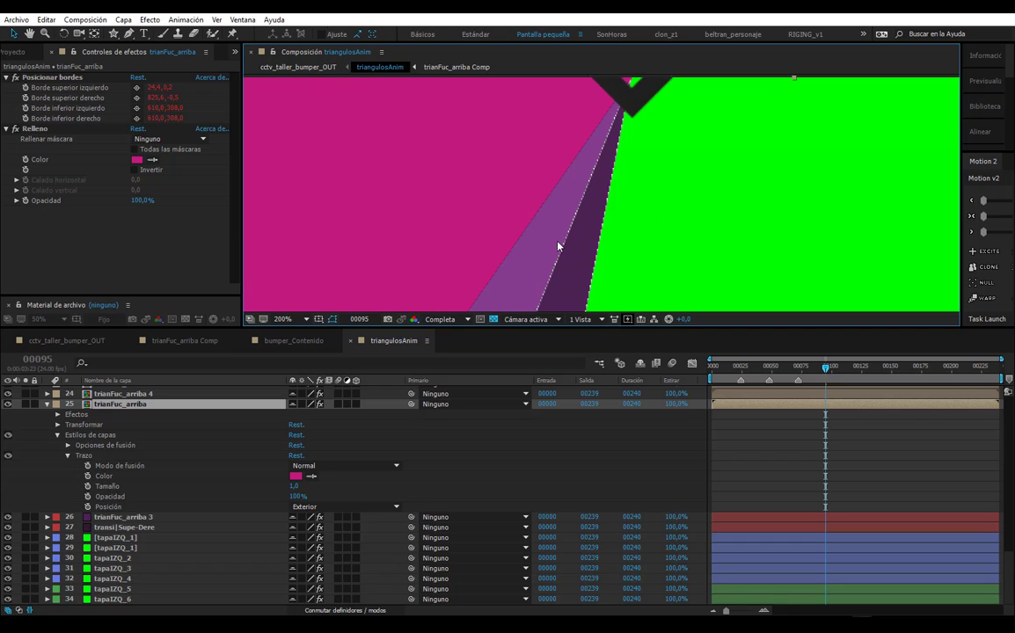
{"action": "scroll", "coordinate": [516, 213], "scroll_direction": "up", "scroll_amount": 1}
{"action": "scroll", "coordinate": [517, 189], "scroll_direction": "up", "scroll_amount": 1}
{"action": "scroll", "coordinate": [500, 219], "scroll_direction": "up", "scroll_amount": 1}
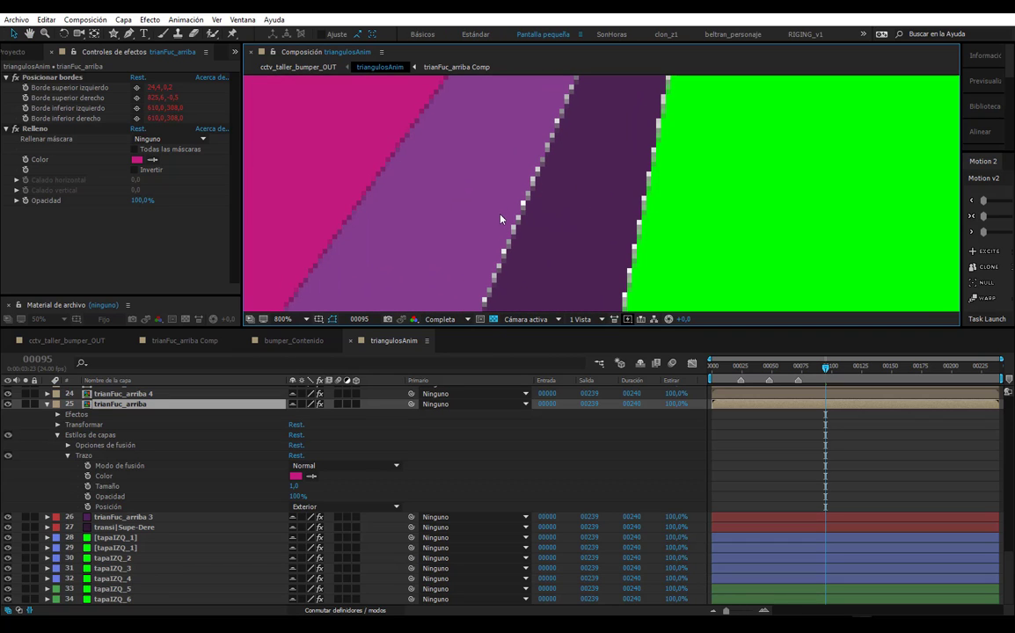
{"action": "scroll", "coordinate": [532, 256], "scroll_direction": "down", "scroll_amount": 3}
{"action": "scroll", "coordinate": [498, 209], "scroll_direction": "up", "scroll_amount": 2}
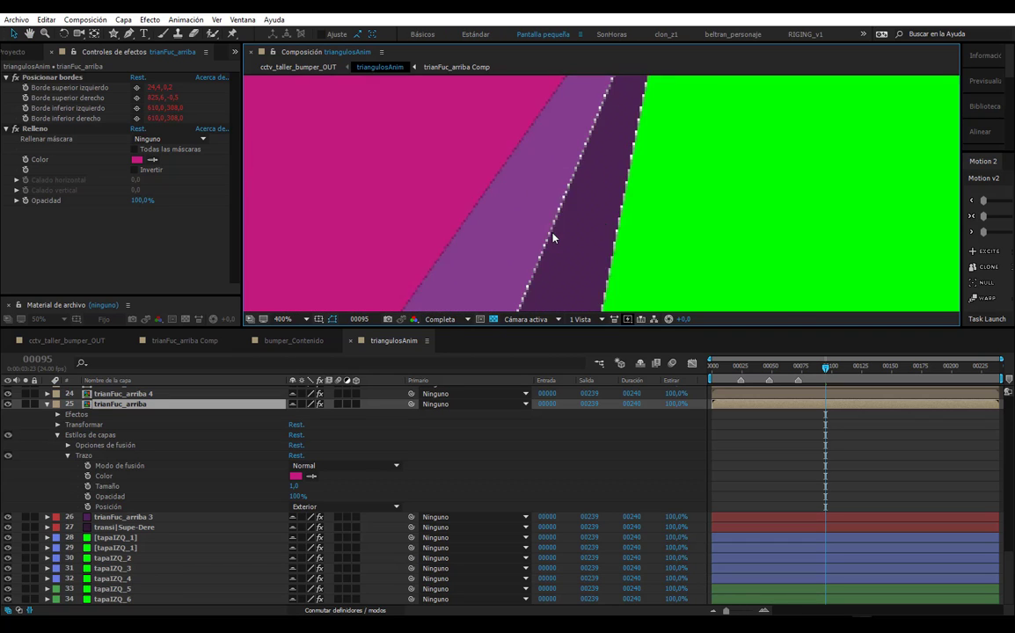
{"action": "scroll", "coordinate": [404, 158], "scroll_direction": "up", "scroll_amount": 2}
{"action": "left_click_drag", "start_coordinate": [404, 158], "coordinate": [519, 237]}
{"action": "scroll", "coordinate": [494, 190], "scroll_direction": "down", "scroll_amount": 1}
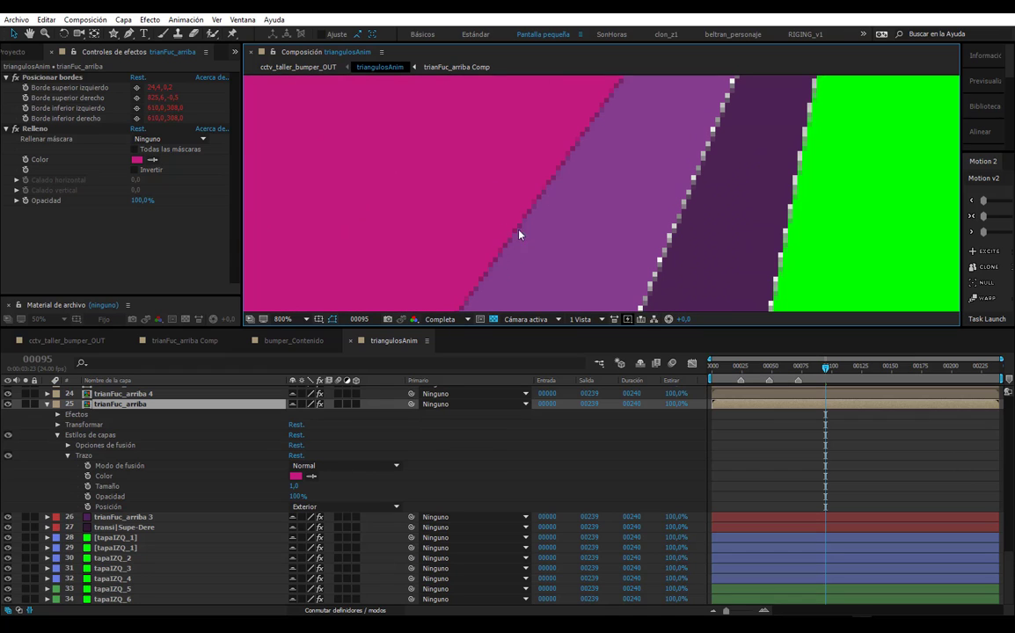
{"action": "left_click_drag", "start_coordinate": [591, 258], "coordinate": [379, 245]}
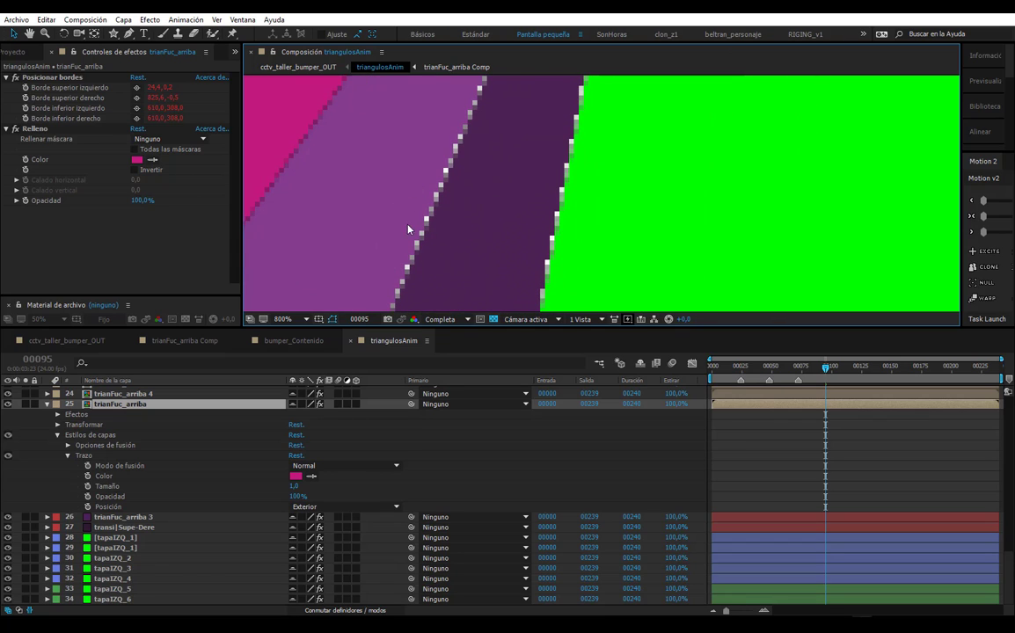
- Collapse the trianFuc_arriba layer's properties in the timeline
{"action": "left_click", "coordinate": [47, 403]}
{"action": "scroll", "coordinate": [140, 498], "scroll_direction": "up", "scroll_amount": 2}
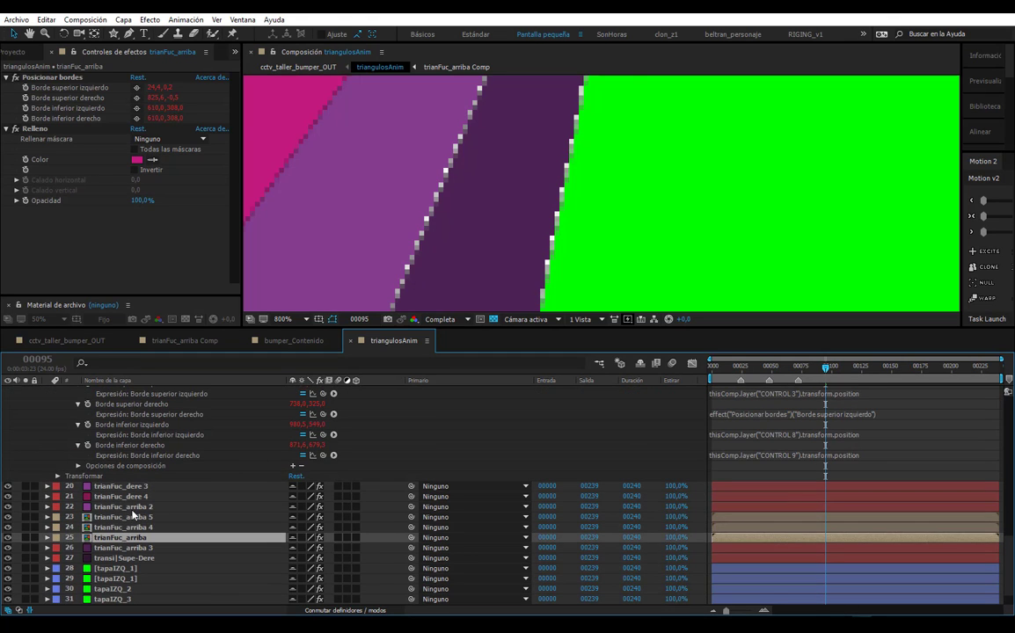
{"action": "scroll", "coordinate": [359, 201], "scroll_direction": "down", "scroll_amount": 2}
{"action": "scroll", "coordinate": [482, 234], "scroll_direction": "down", "scroll_amount": 2}
{"action": "scroll", "coordinate": [482, 234], "scroll_direction": "down", "scroll_amount": 2}
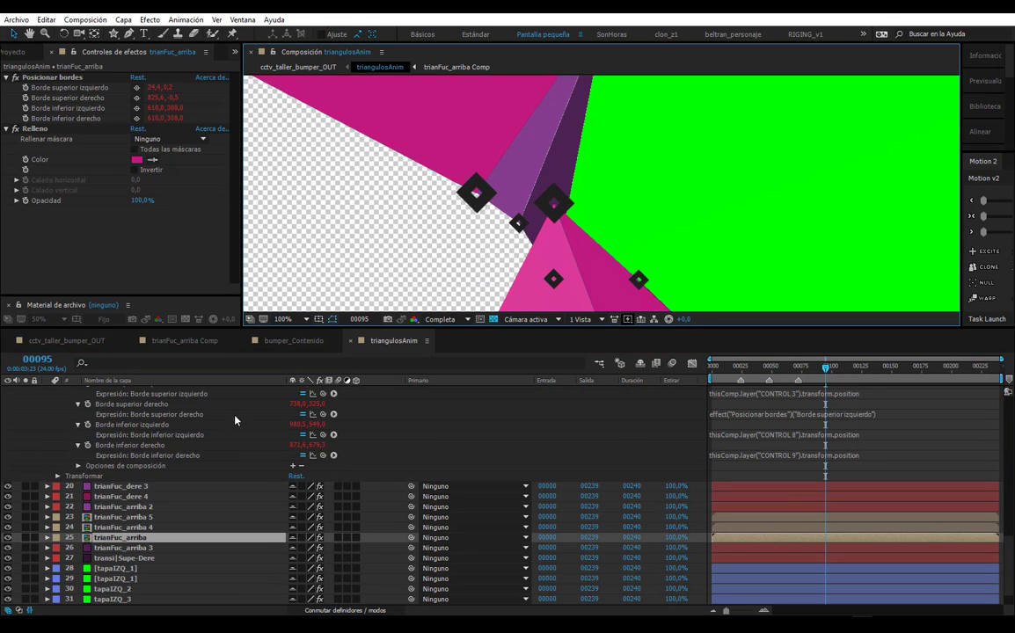
- Select trianFuc_arriba 2 and toggle its visibility to locate its strip
{"action": "left_click", "coordinate": [123, 507]}
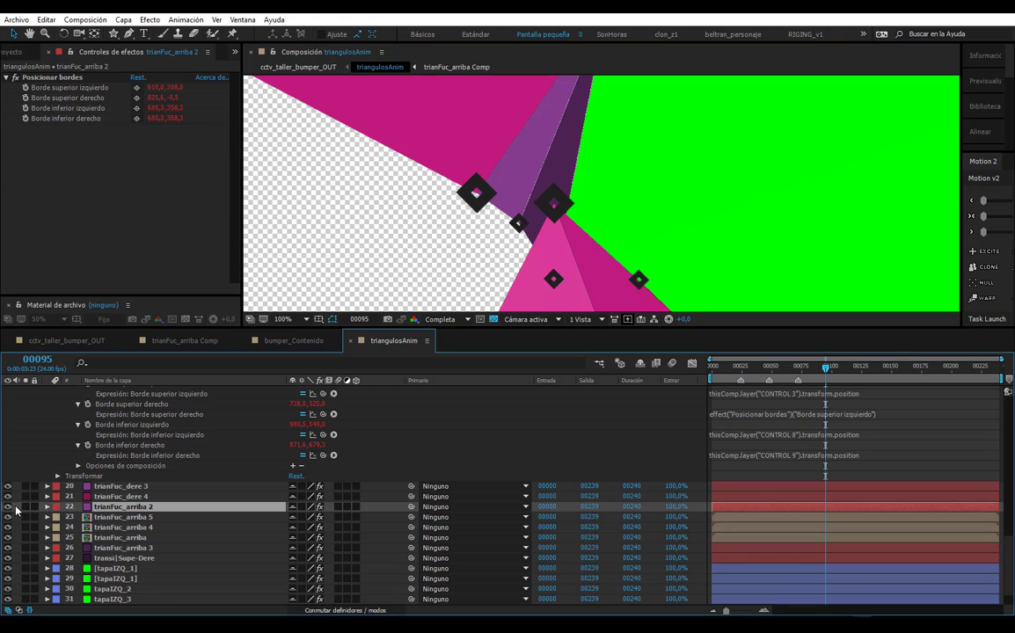
{"action": "left_click", "coordinate": [10, 508]}
{"action": "left_click", "coordinate": [10, 508]}
{"action": "scroll", "coordinate": [378, 145], "scroll_direction": "up", "scroll_amount": 2}
{"action": "scroll", "coordinate": [496, 154], "scroll_direction": "up", "scroll_amount": 2}
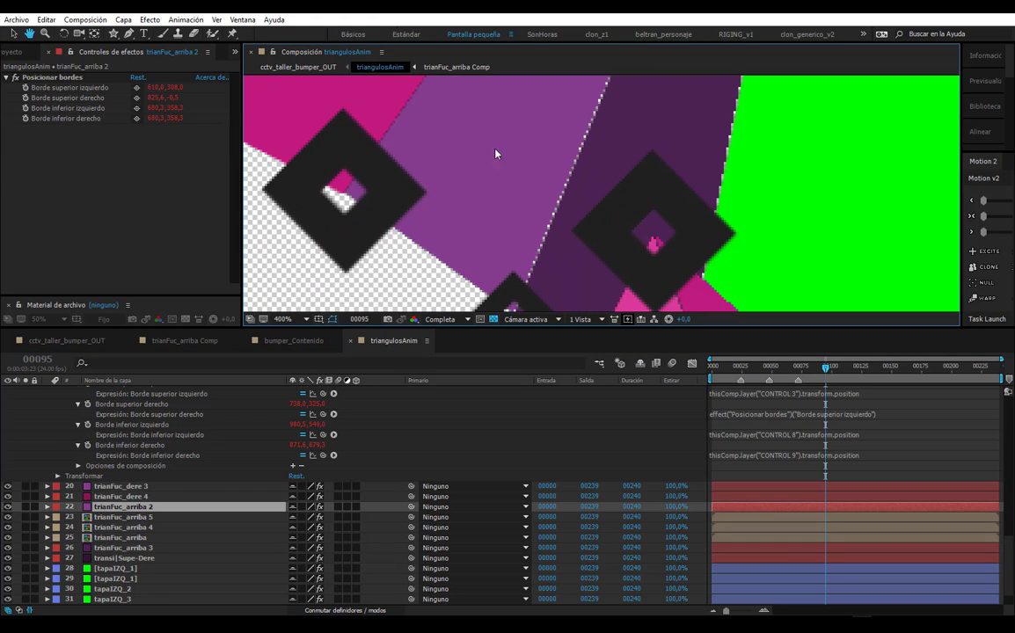
- Apply a Relleno fill to it and eyedrop the composition's purple as its colour
{"action": "left_click", "coordinate": [150, 20]}
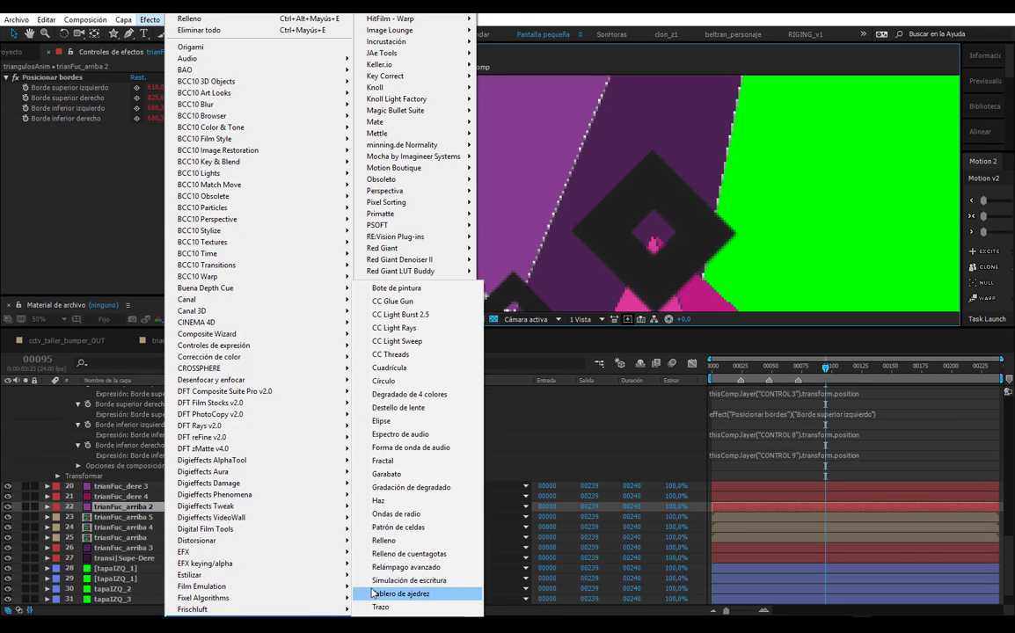
{"action": "left_click", "coordinate": [401, 542]}
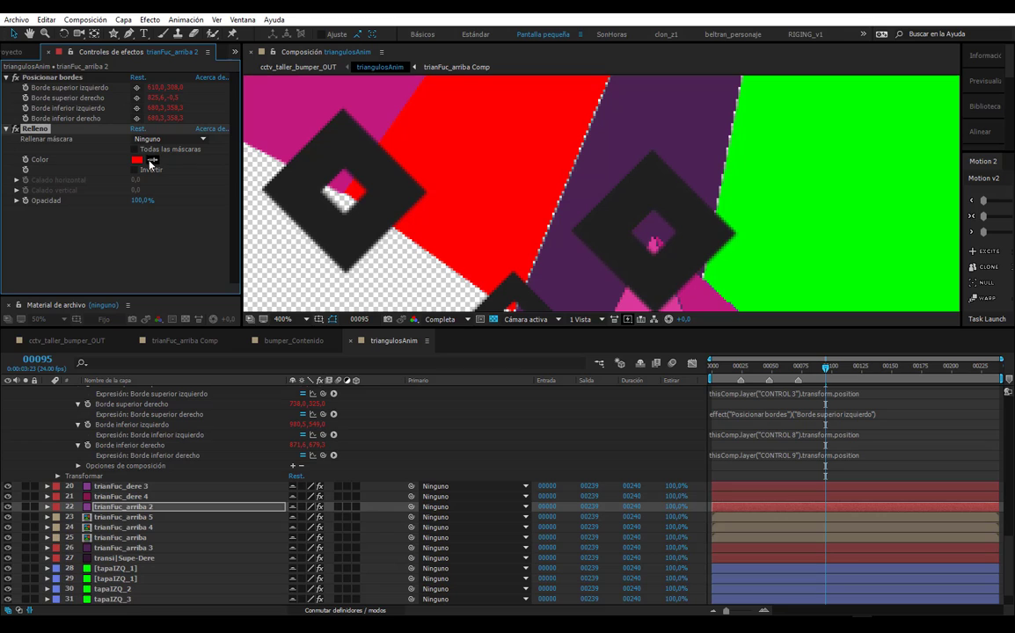
{"action": "left_click", "coordinate": [15, 128]}
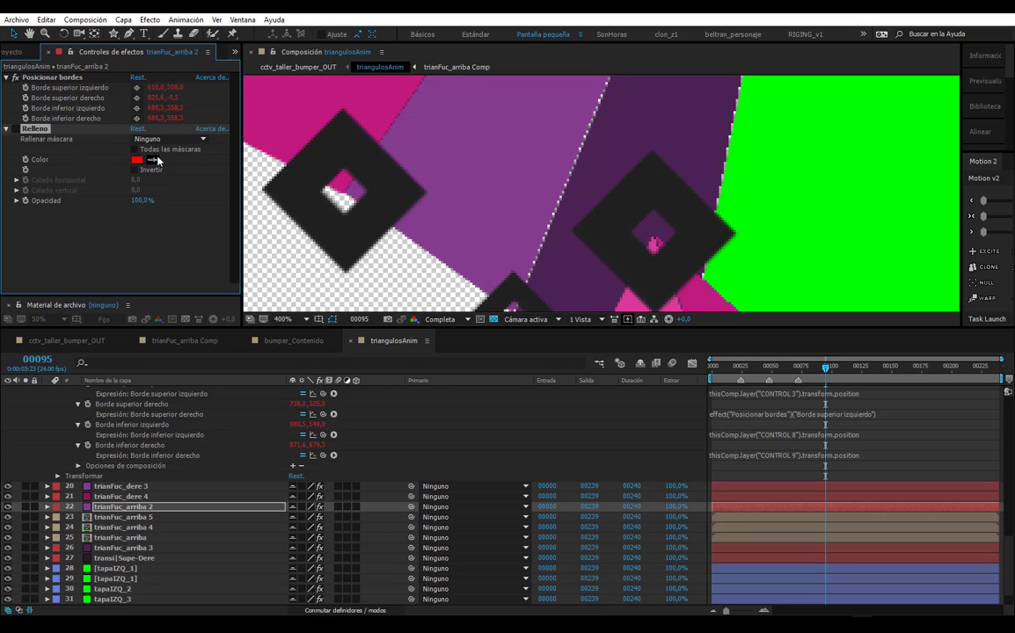
{"action": "left_click", "coordinate": [489, 164]}
- Add a Trazo layer style to trianFuc_arriba 2 and expand its settings
{"action": "right_click", "coordinate": [100, 508]}
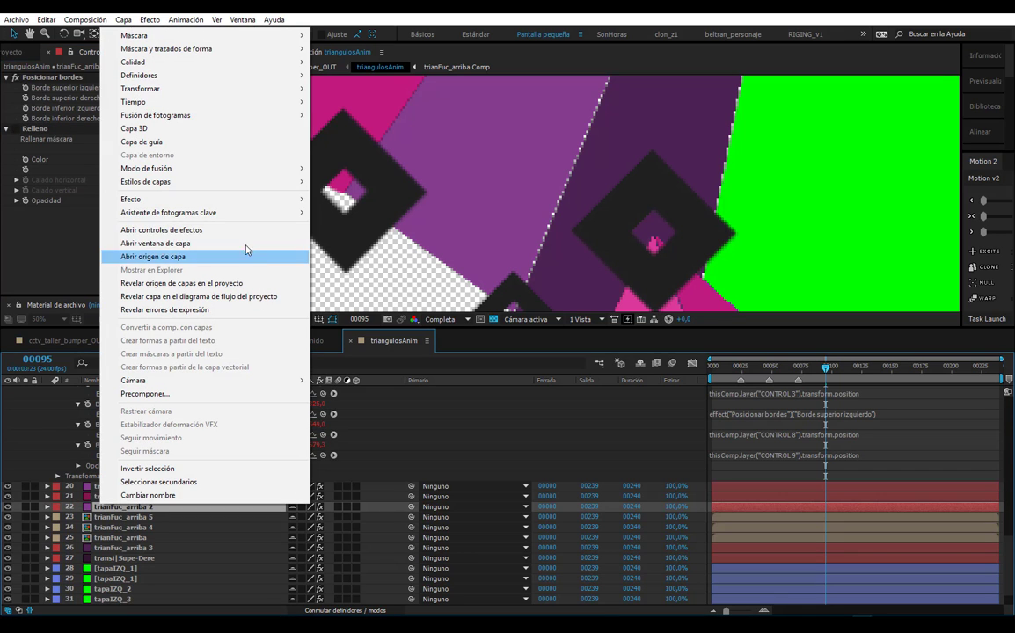
{"action": "mouse_move", "coordinate": [277, 182]}
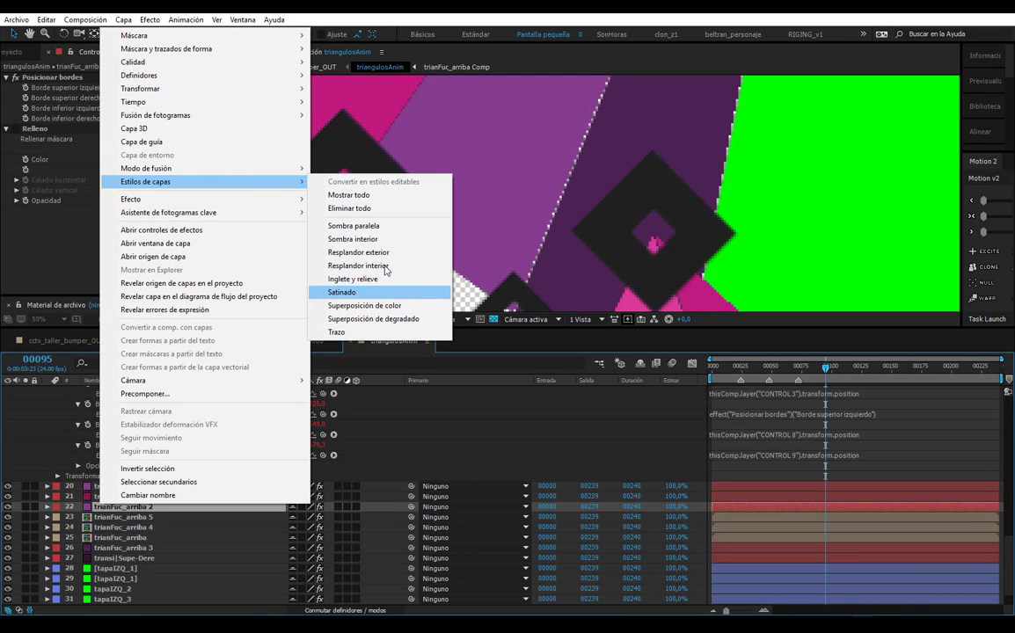
{"action": "left_click", "coordinate": [389, 331]}
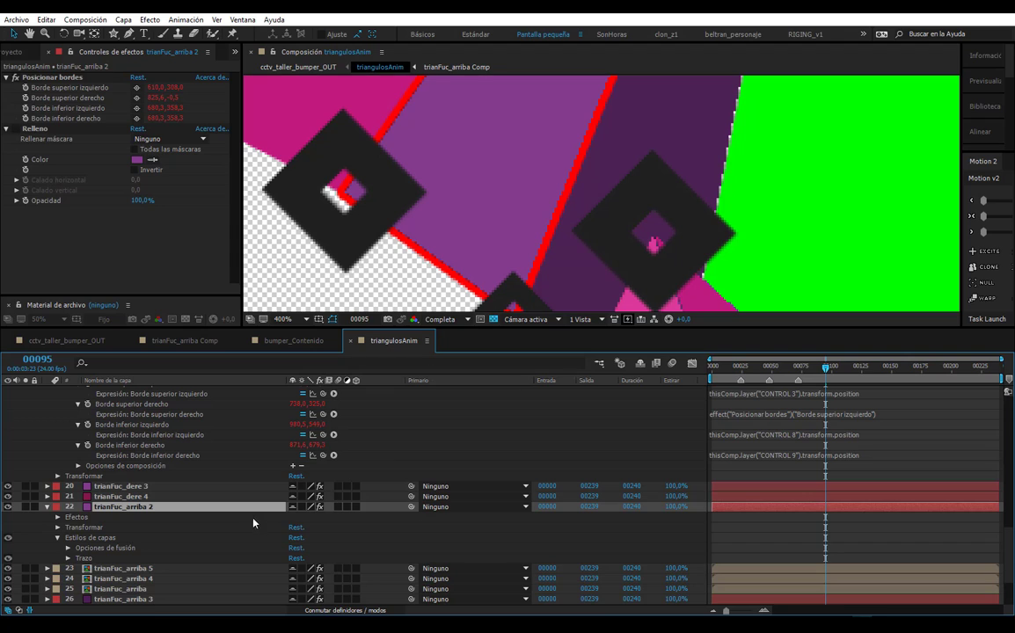
{"action": "left_click", "coordinate": [68, 557]}
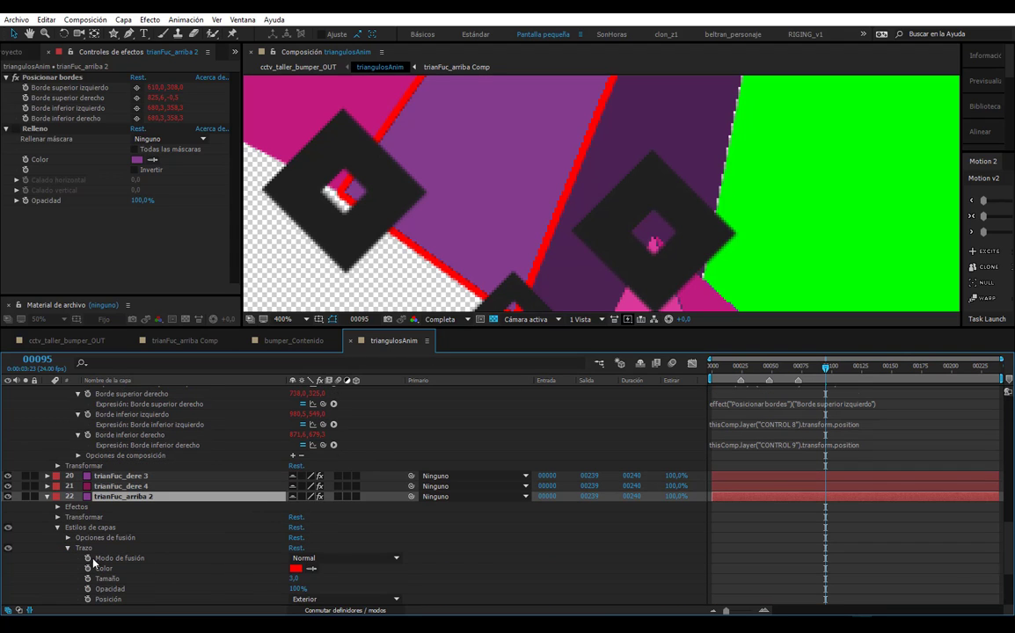
- Set the stroke size to 1, eyedrop purple as its colour, and disable the Fill effect
{"action": "left_click", "coordinate": [296, 578]}
{"action": "type", "text": "1"}
{"action": "key", "text": "Return"}
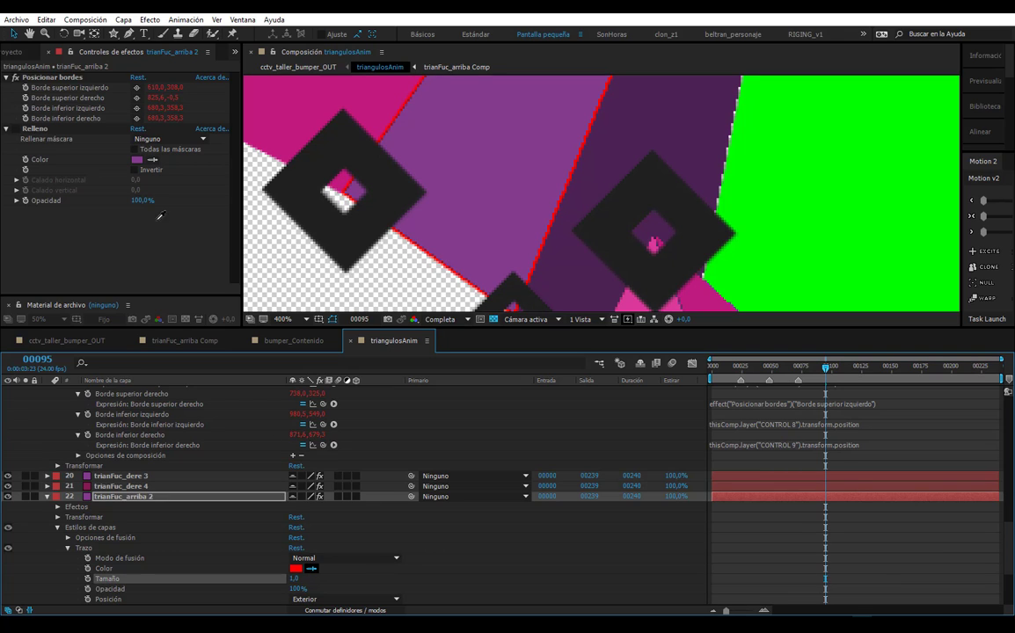
{"action": "left_click", "coordinate": [136, 160]}
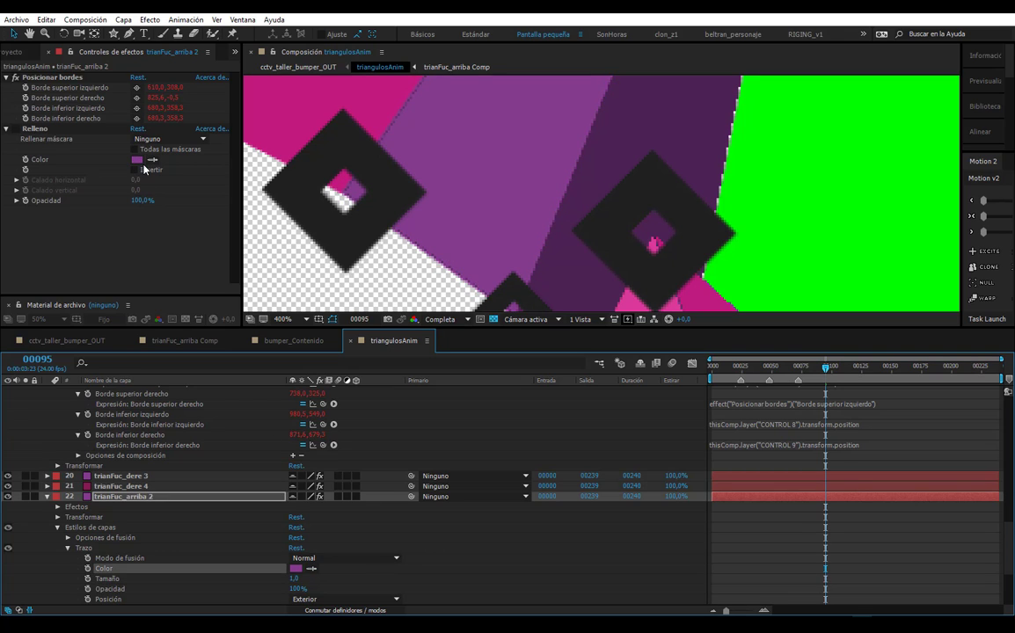
{"action": "left_click", "coordinate": [17, 131]}
{"action": "left_click", "coordinate": [17, 130]}
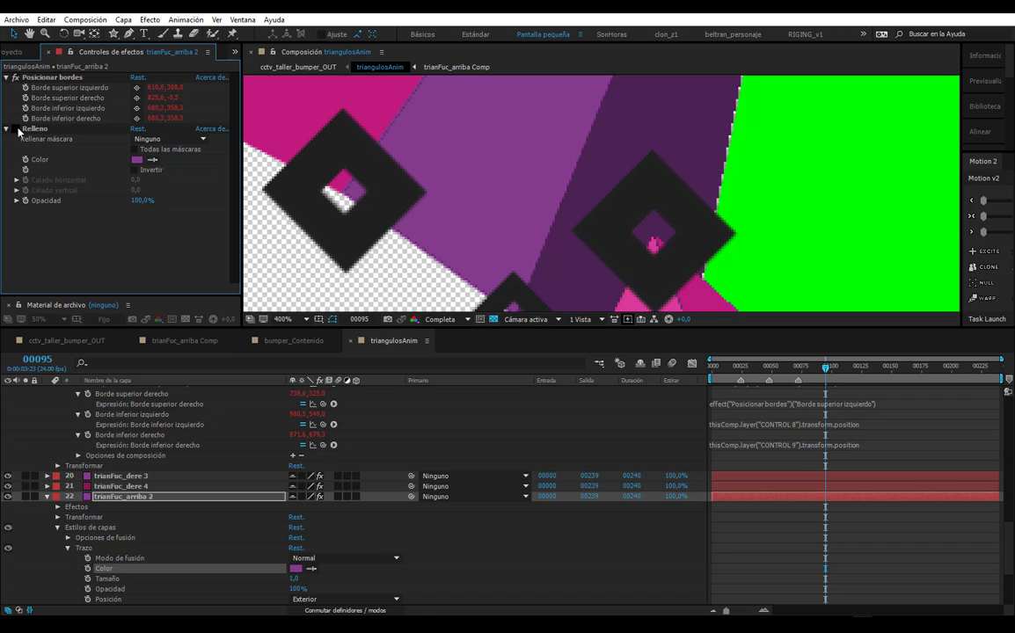
- Select the Fill effect and zoom around the viewer to inspect the purple edges
{"action": "scroll", "coordinate": [398, 229], "scroll_direction": "up", "scroll_amount": 1}
{"action": "scroll", "coordinate": [345, 212], "scroll_direction": "up", "scroll_amount": 1}
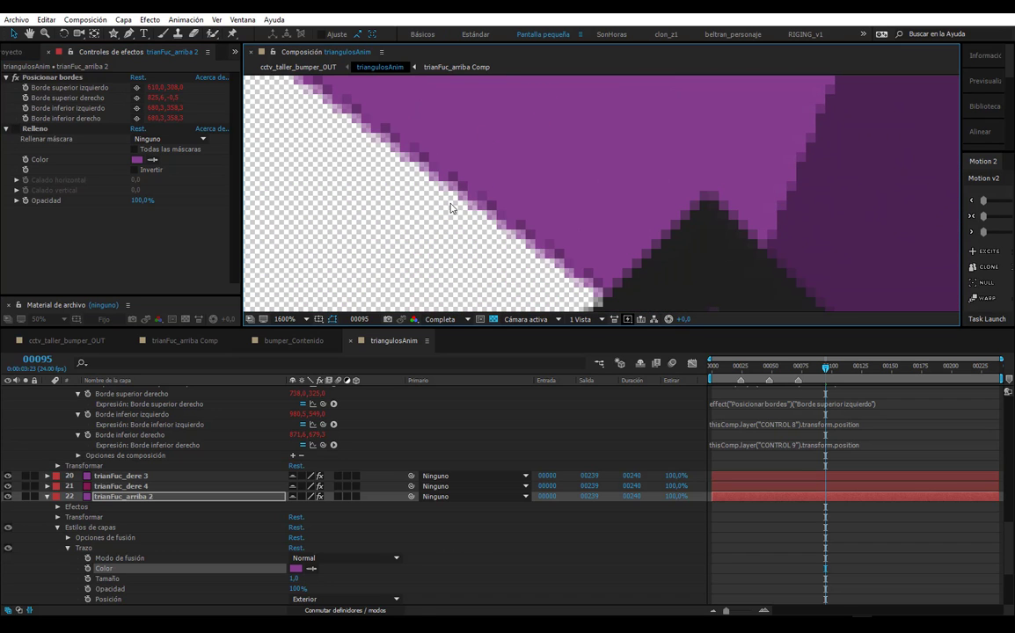
{"action": "left_click", "coordinate": [21, 129]}
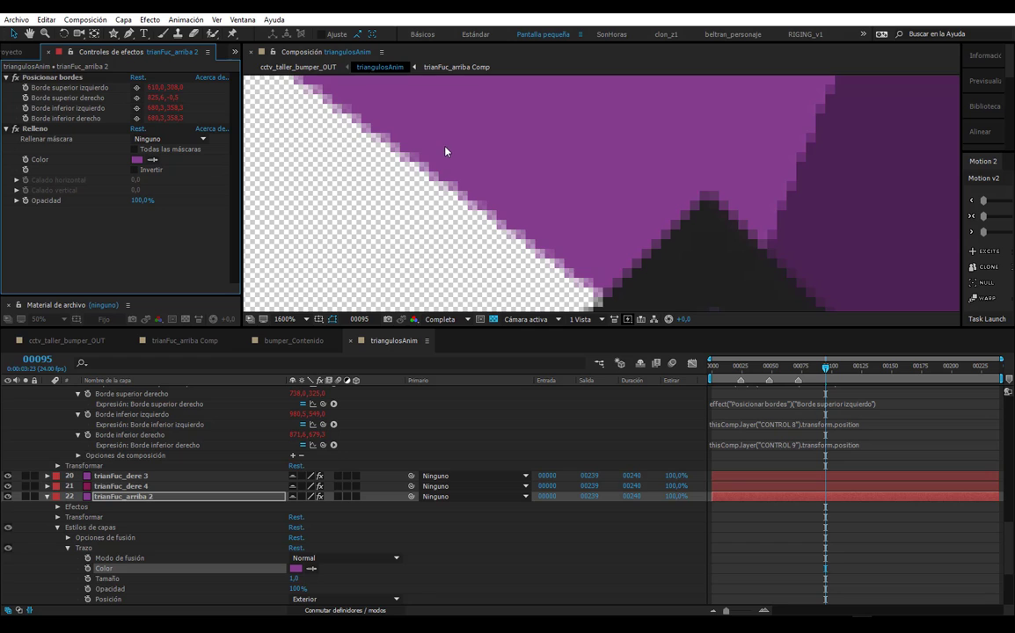
{"action": "scroll", "coordinate": [445, 151], "scroll_direction": "down", "scroll_amount": 5}
{"action": "scroll", "coordinate": [393, 225], "scroll_direction": "down", "scroll_amount": 2}
{"action": "scroll", "coordinate": [510, 257], "scroll_direction": "down", "scroll_amount": 2}
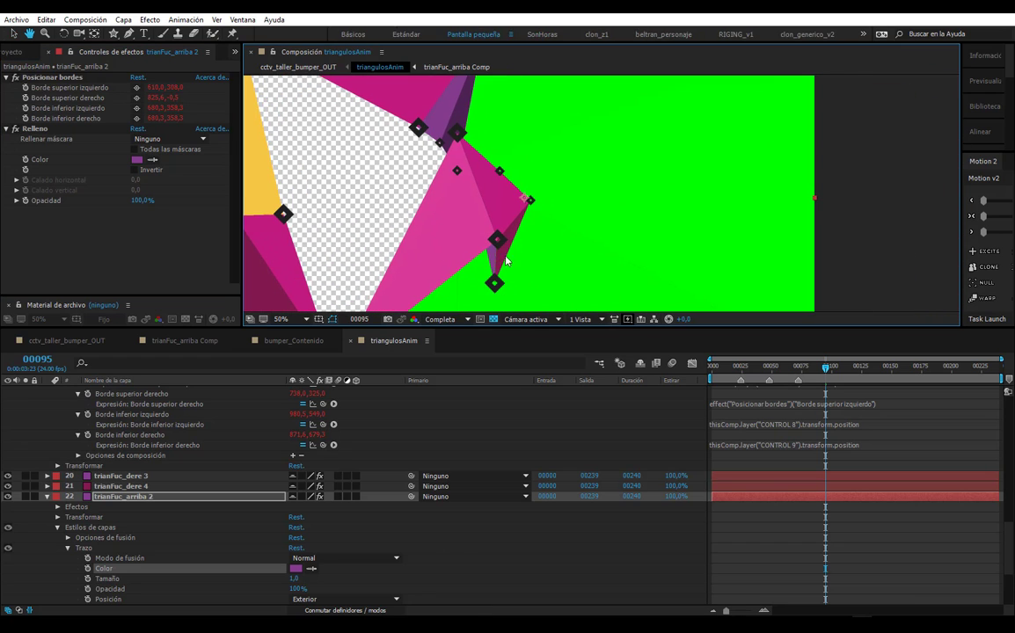
{"action": "scroll", "coordinate": [437, 216], "scroll_direction": "up", "scroll_amount": 1}
{"action": "scroll", "coordinate": [375, 218], "scroll_direction": "up", "scroll_amount": 3}
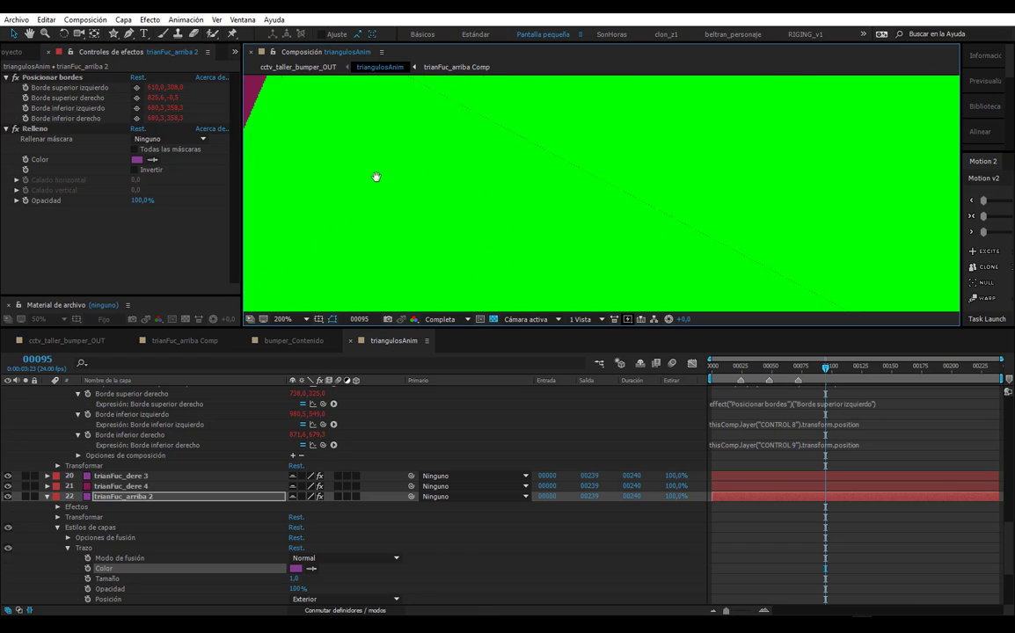
{"action": "scroll", "coordinate": [375, 176], "scroll_direction": "down", "scroll_amount": 3}
{"action": "scroll", "coordinate": [445, 141], "scroll_direction": "down", "scroll_amount": 3}
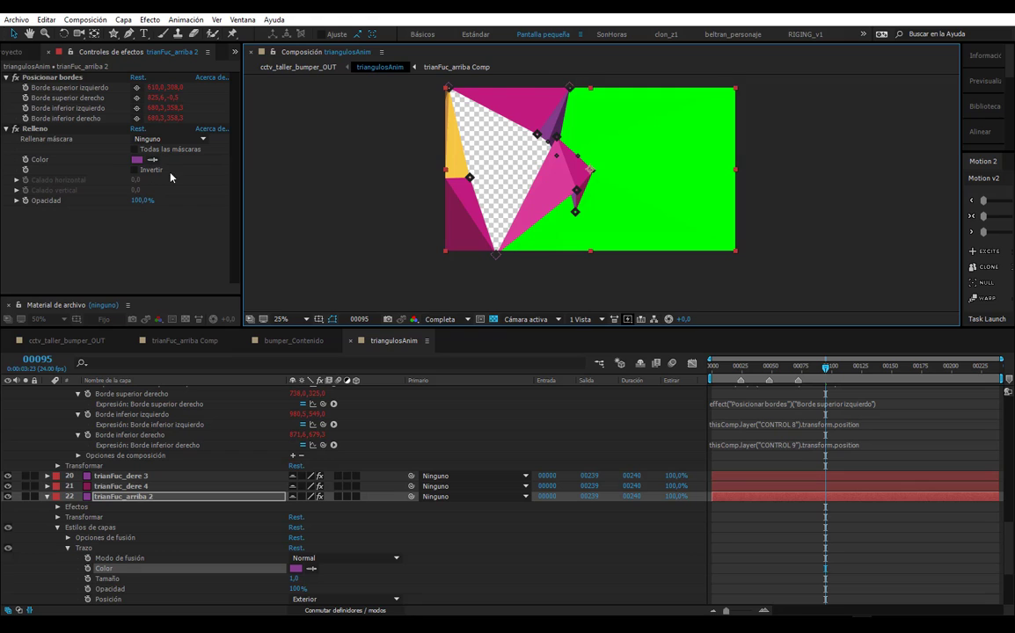
{"action": "scroll", "coordinate": [605, 175], "scroll_direction": "up", "scroll_amount": 1}
{"action": "scroll", "coordinate": [600, 162], "scroll_direction": "up", "scroll_amount": 1}
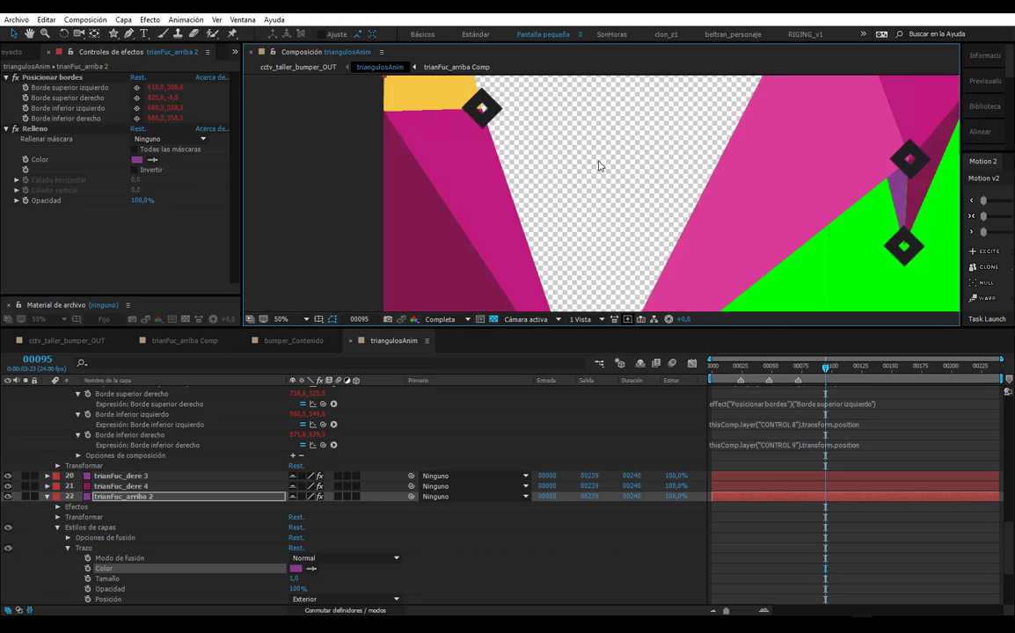
{"action": "scroll", "coordinate": [601, 162], "scroll_direction": "down", "scroll_amount": 1}
{"action": "scroll", "coordinate": [501, 227], "scroll_direction": "up", "scroll_amount": 4}
{"action": "scroll", "coordinate": [465, 194], "scroll_direction": "down", "scroll_amount": 6}
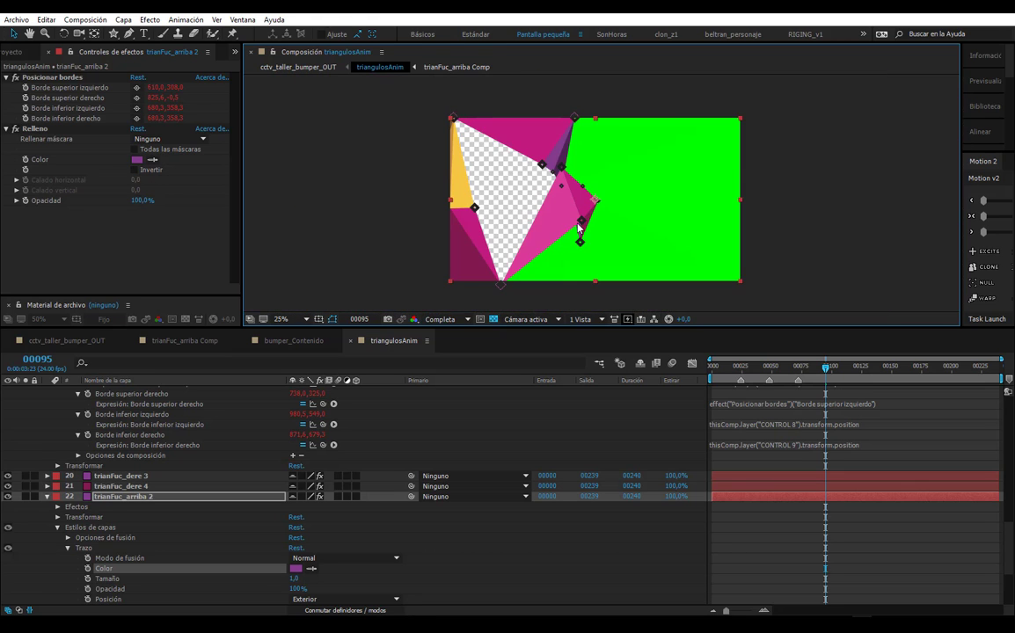
- Scrub the playhead forward, pan to centre the triangle joints, and reselect the Fill effect
{"action": "left_click_drag", "start_coordinate": [825, 366], "coordinate": [851, 369]}
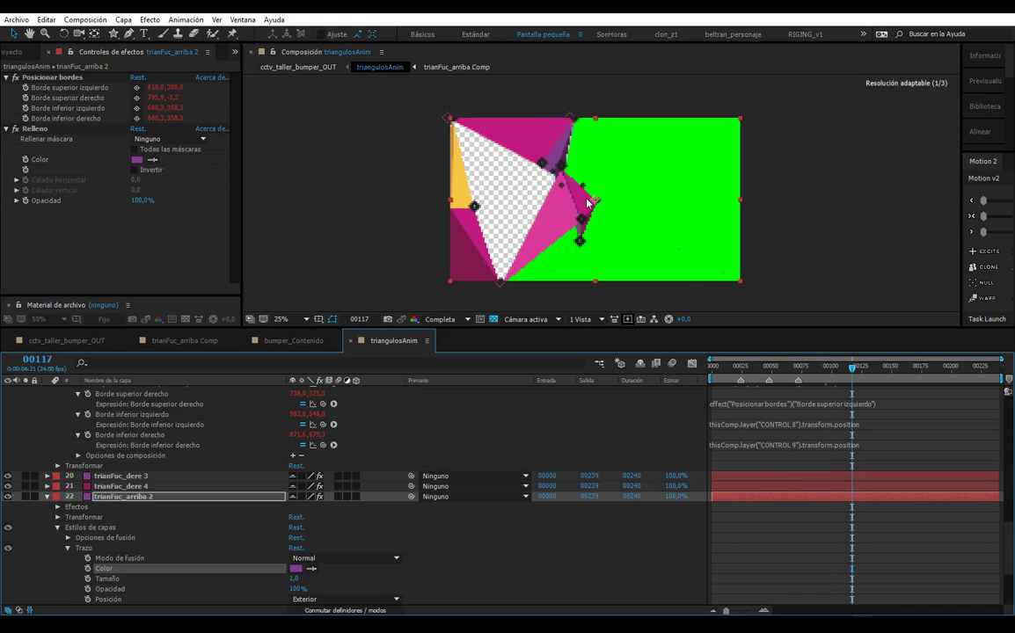
{"action": "scroll", "coordinate": [383, 154], "scroll_direction": "up", "scroll_amount": 2}
{"action": "scroll", "coordinate": [383, 154], "scroll_direction": "up", "scroll_amount": 1}
{"action": "scroll", "coordinate": [422, 187], "scroll_direction": "up", "scroll_amount": 1}
{"action": "left_click_drag", "start_coordinate": [422, 187], "coordinate": [629, 243]}
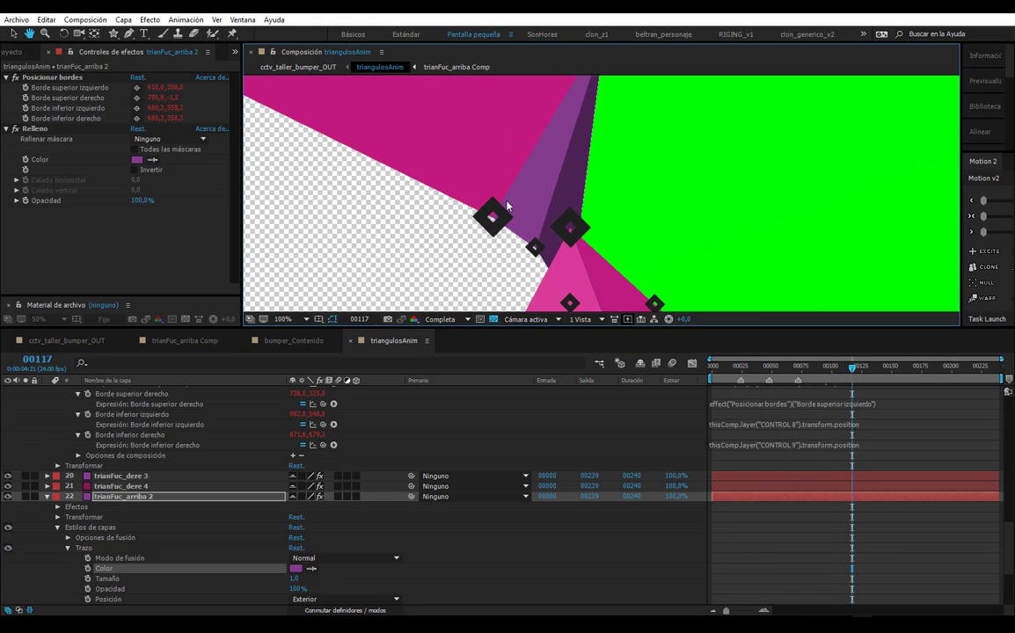
{"action": "left_click", "coordinate": [35, 128]}
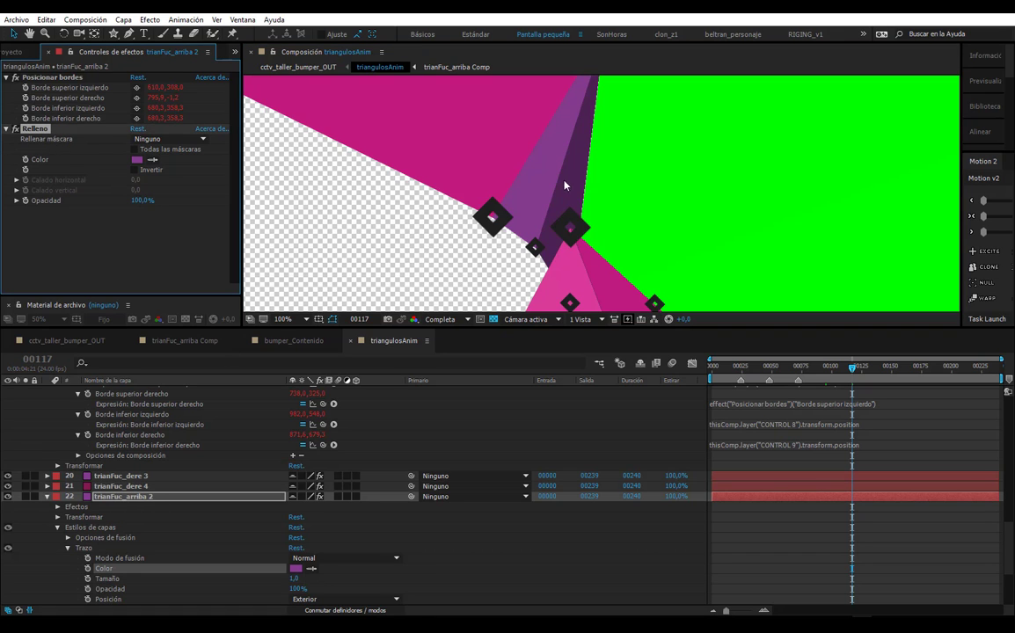
{"action": "right_click", "coordinate": [150, 496]}
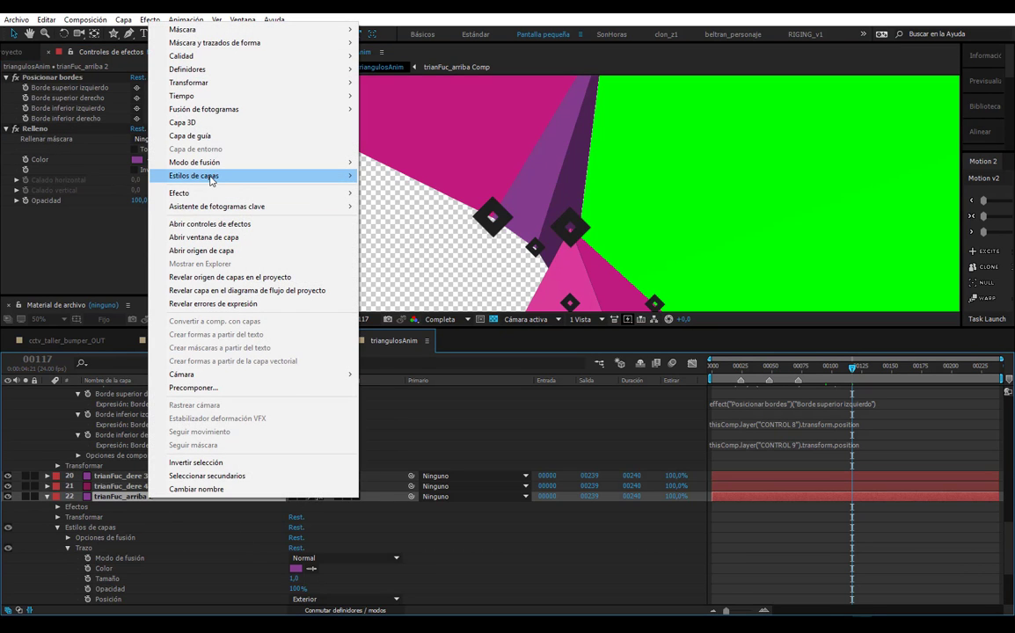
{"action": "mouse_move", "coordinate": [193, 175]}
{"action": "left_click", "coordinate": [99, 248]}
{"action": "scroll", "coordinate": [519, 220], "scroll_direction": "down", "scroll_amount": 2}
{"action": "scroll", "coordinate": [740, 235], "scroll_direction": "down", "scroll_amount": 1}
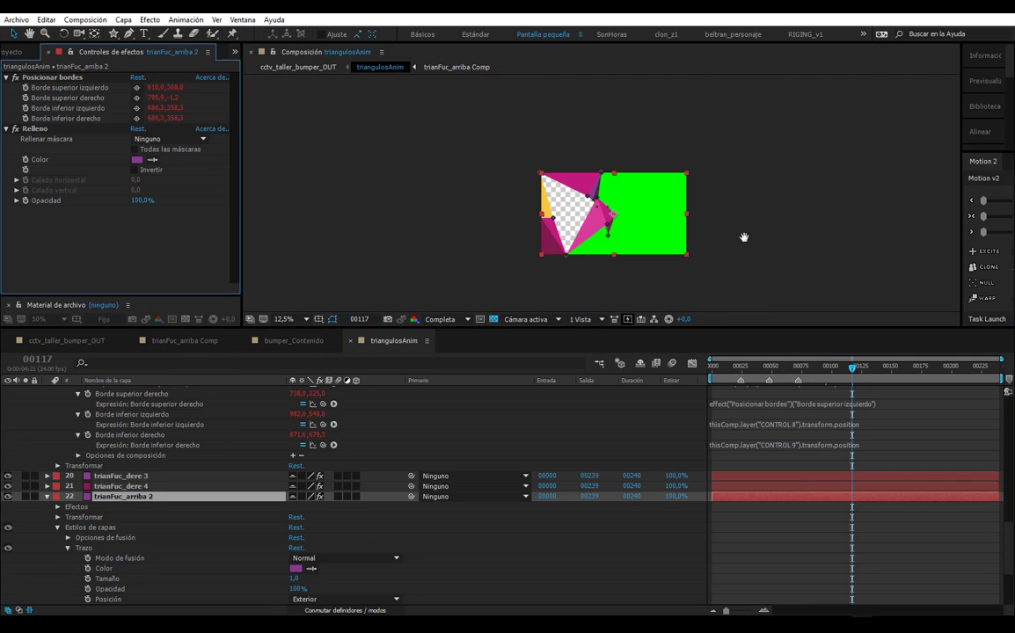
{"action": "scroll", "coordinate": [605, 227], "scroll_direction": "down", "scroll_amount": 1}
{"action": "left_click_drag", "start_coordinate": [595, 188], "coordinate": [641, 209]}
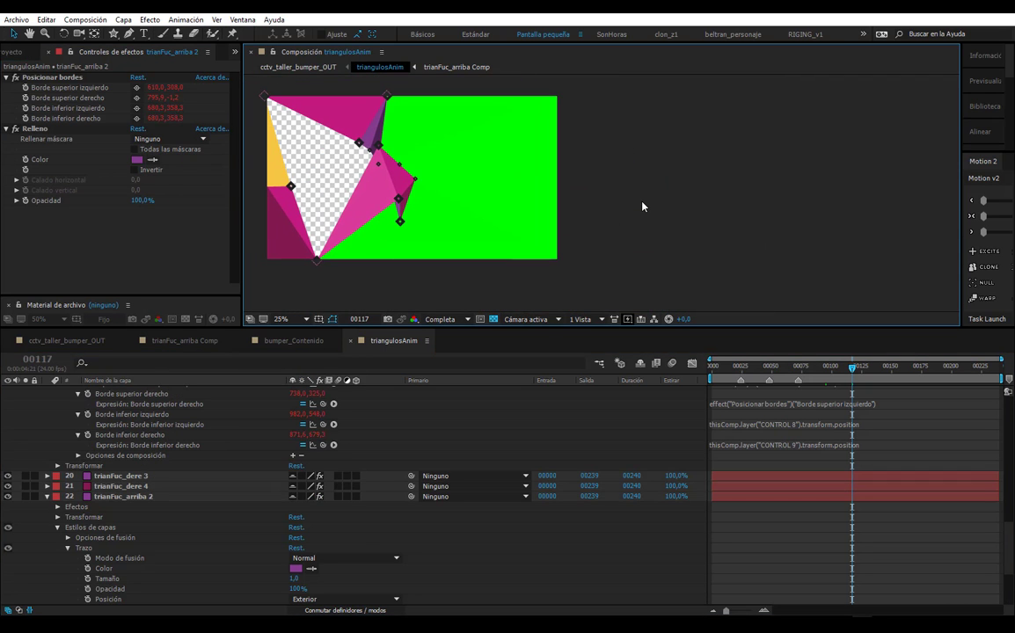
{"action": "key", "text": "ctrl+s"}
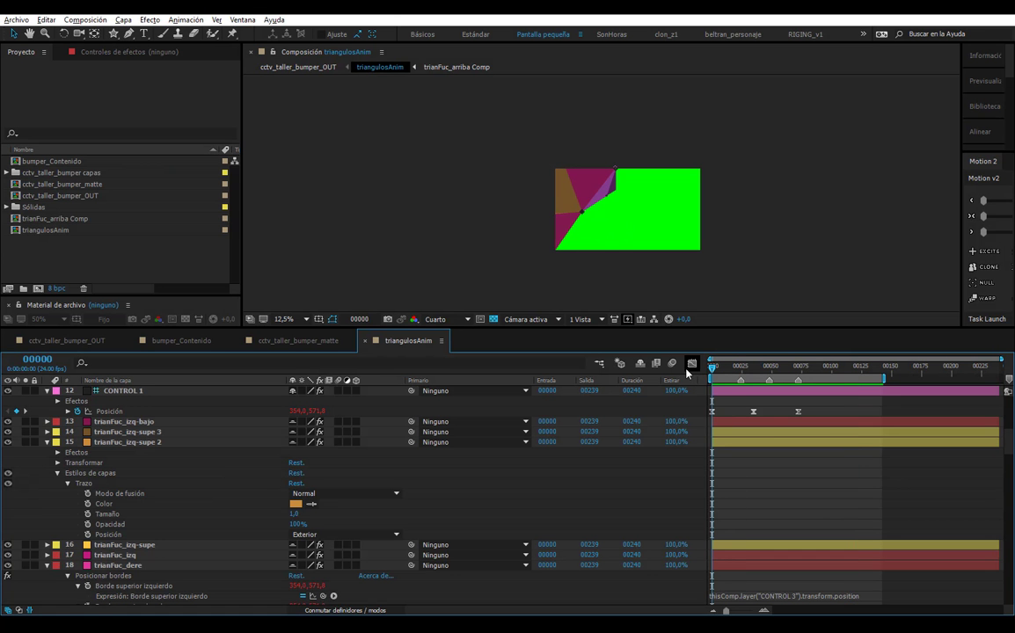
{"action": "key", "text": "space"}
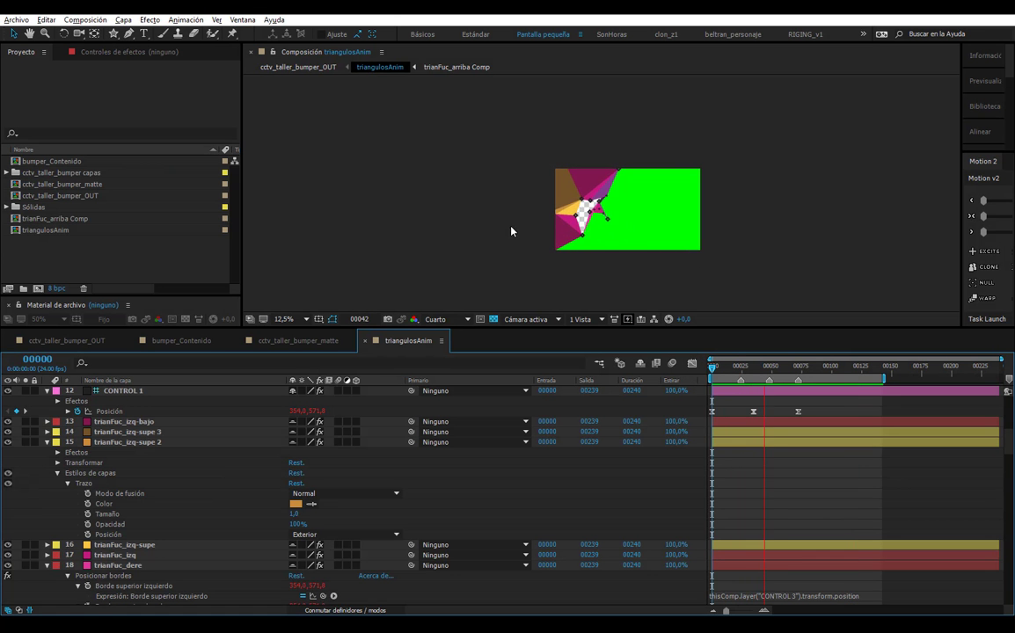
{"action": "key", "text": "period"}
{"action": "key", "text": "period"}
{"action": "key", "text": "period"}
{"action": "scroll", "coordinate": [445, 161], "scroll_direction": "down", "scroll_amount": 5}
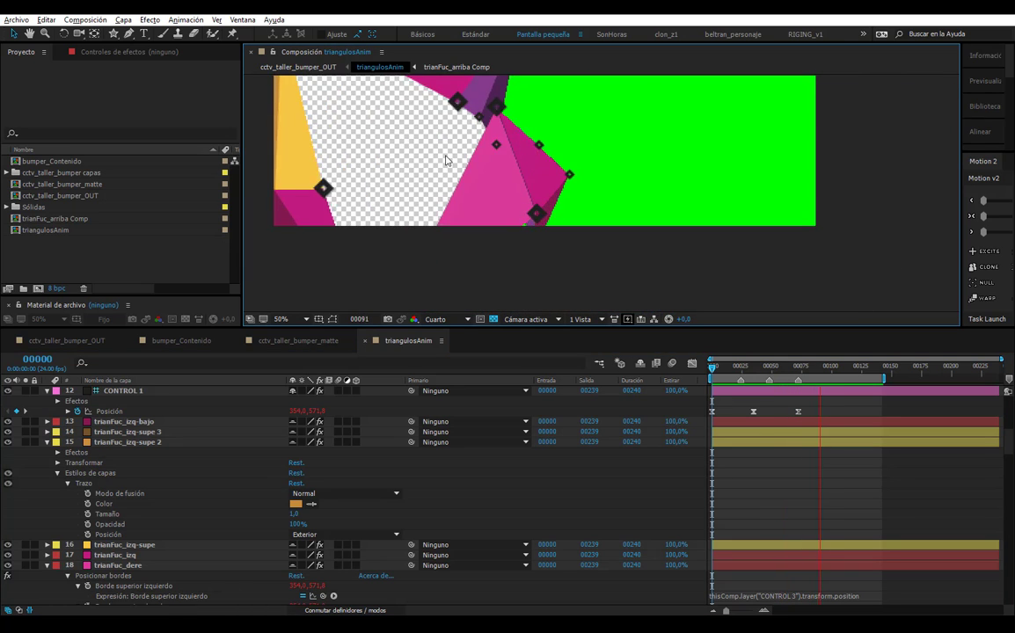
{"action": "key", "text": "comma"}
{"action": "key", "text": "comma"}
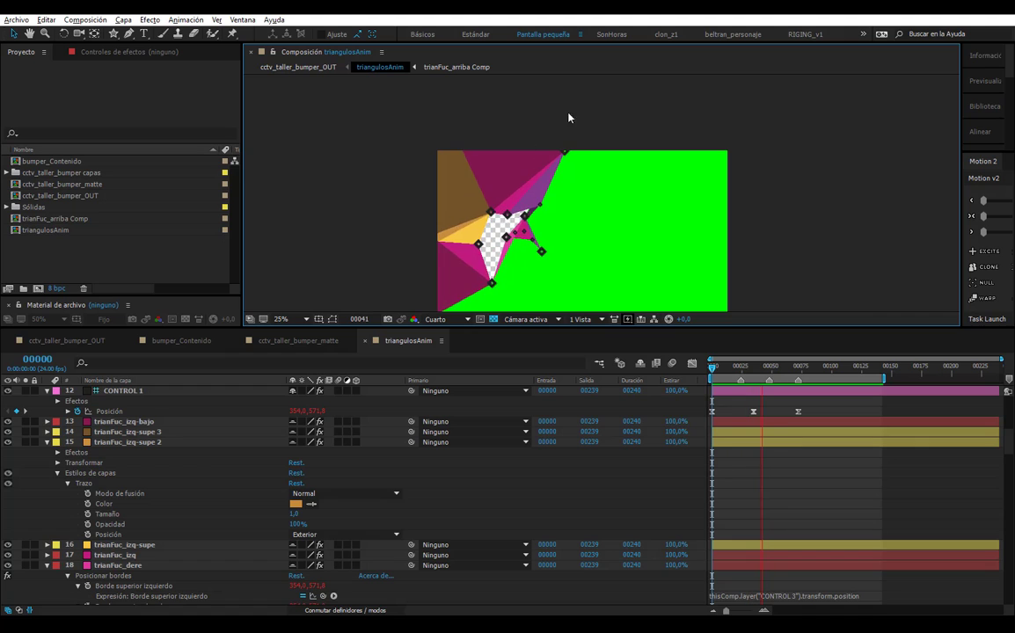
{"action": "key", "text": "space"}
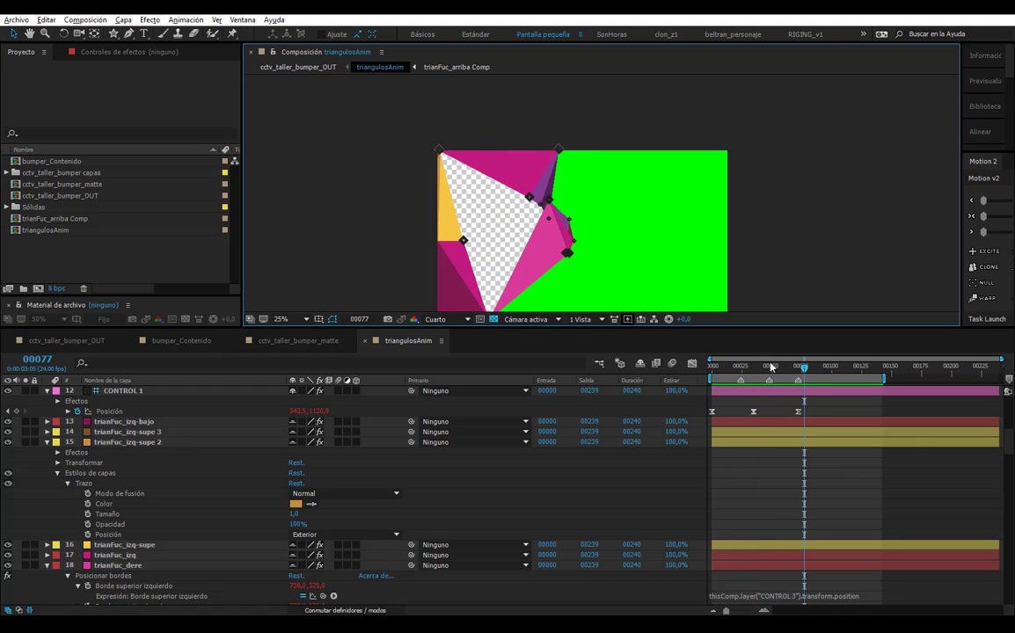
{"action": "left_click_drag", "start_coordinate": [771, 367], "coordinate": [811, 356]}
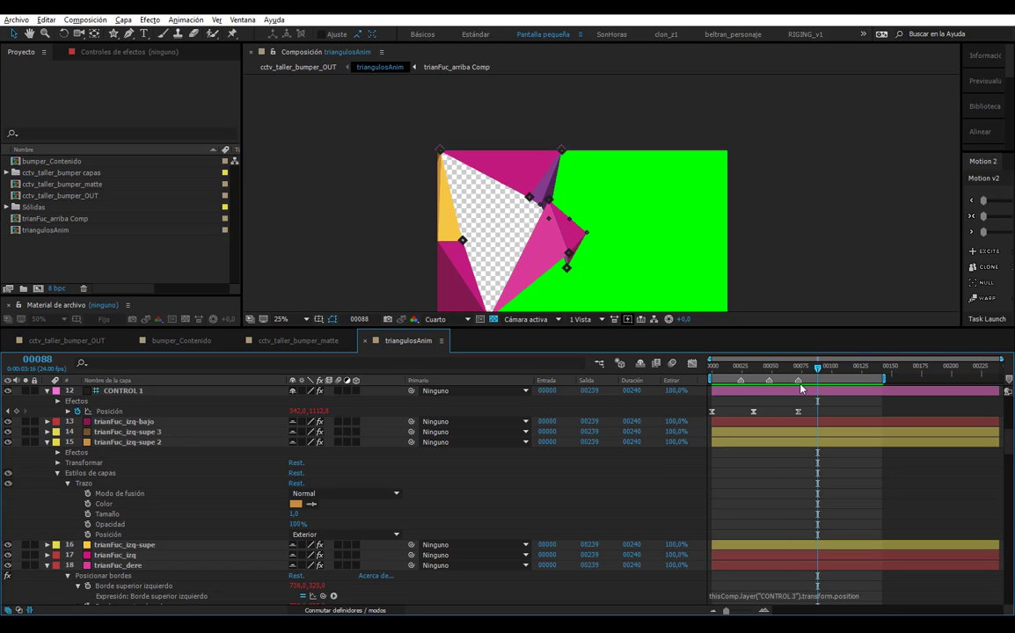
{"action": "left_click_drag", "start_coordinate": [816, 366], "coordinate": [800, 370]}
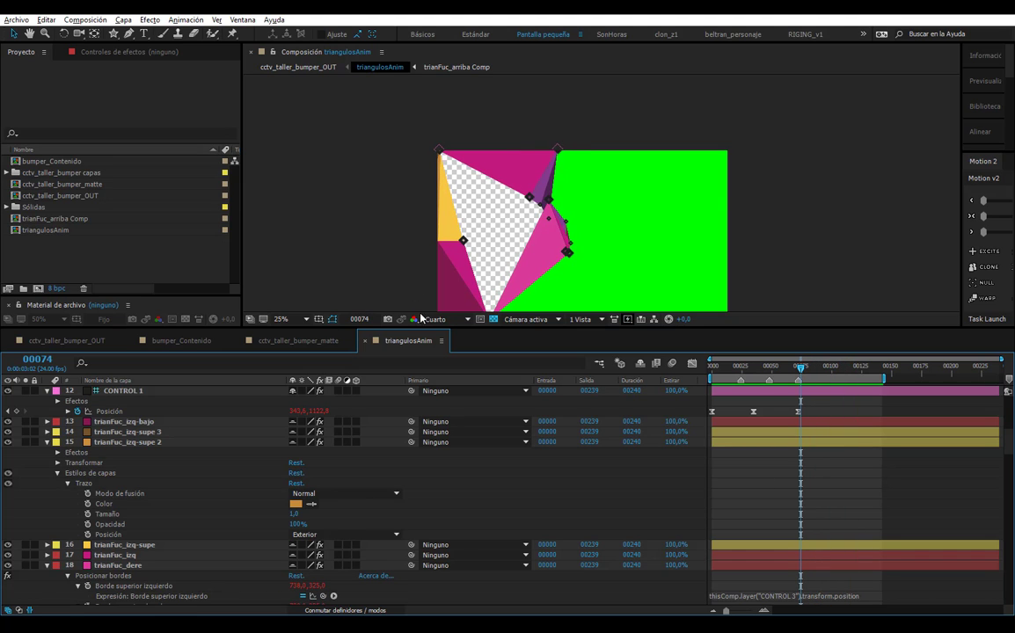
- Open bumper_Contenido and pan across its magnified A CONTINUACIÓN title
{"action": "left_click", "coordinate": [66, 164]}
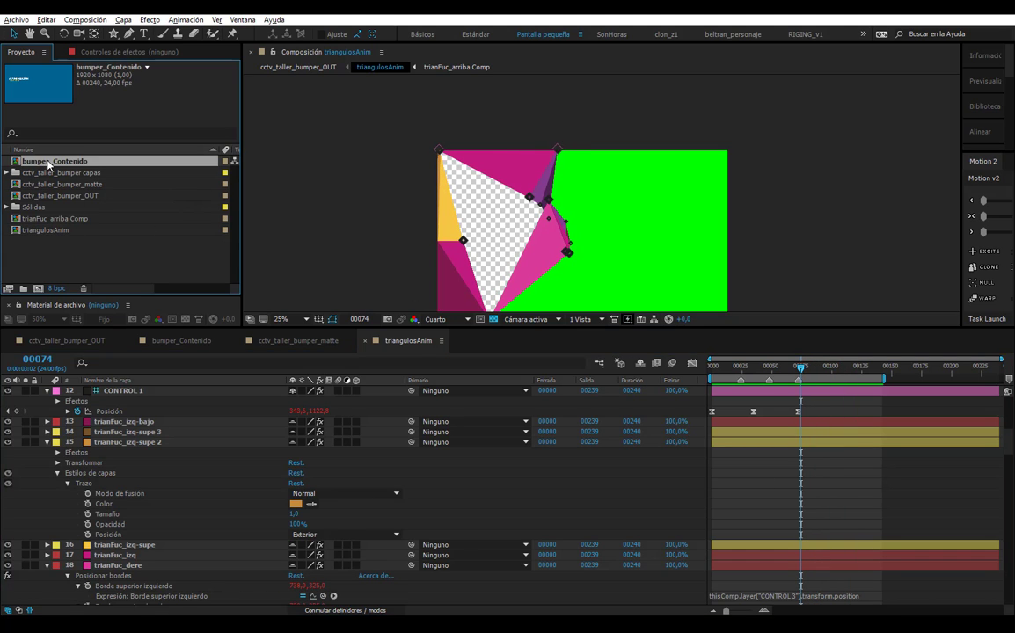
{"action": "double_click", "coordinate": [65, 162]}
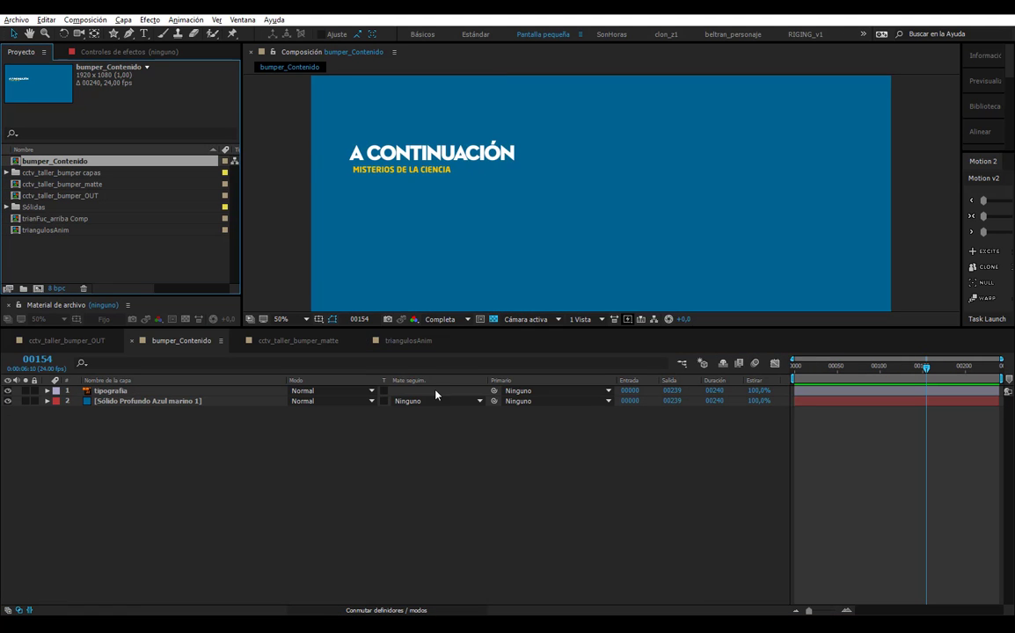
{"action": "scroll", "coordinate": [457, 189], "scroll_direction": "down", "scroll_amount": 2}
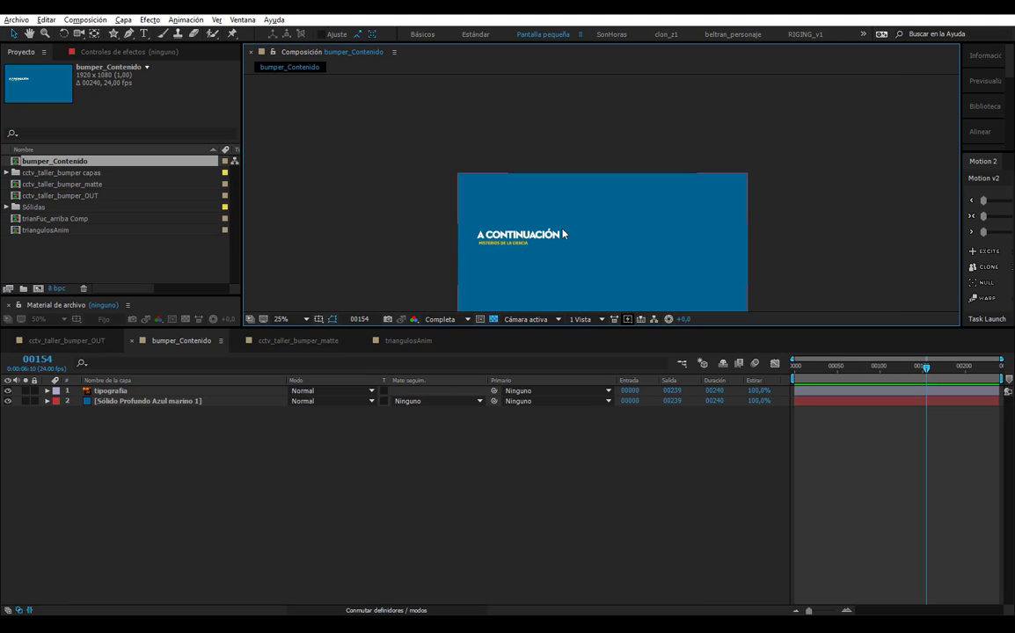
{"action": "scroll", "coordinate": [431, 182], "scroll_direction": "up", "scroll_amount": 4}
{"action": "left_click_drag", "start_coordinate": [493, 172], "coordinate": [696, 219]}
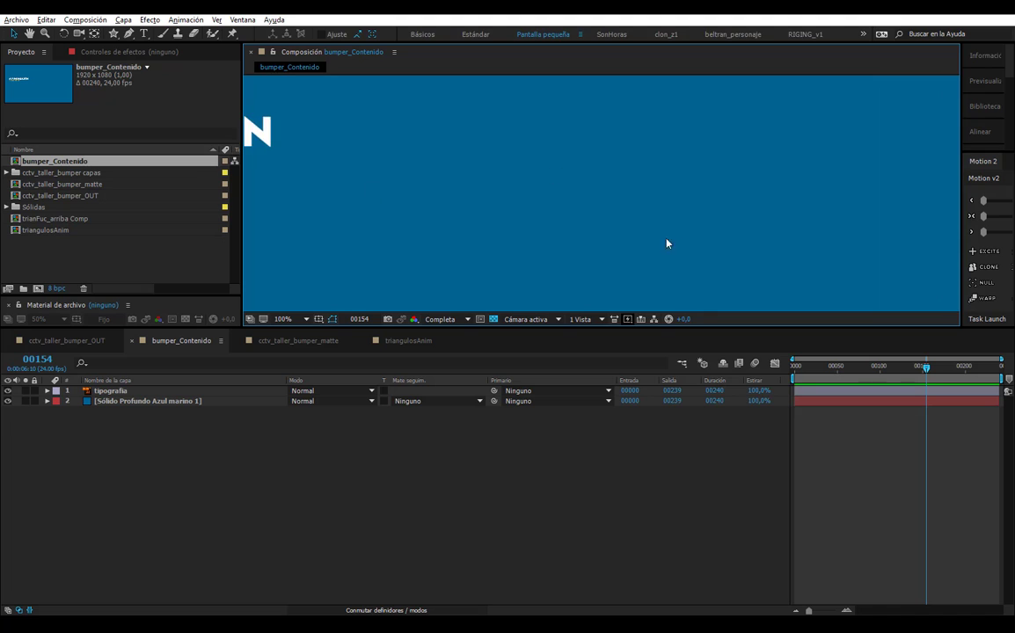
- Zoom back out, return to the Selection tool, and switch to the cctv_taller_bumper_matte comp
{"action": "key", "text": "comma"}
{"action": "key", "text": "comma"}
{"action": "key", "text": "comma"}
{"action": "key", "text": "v"}
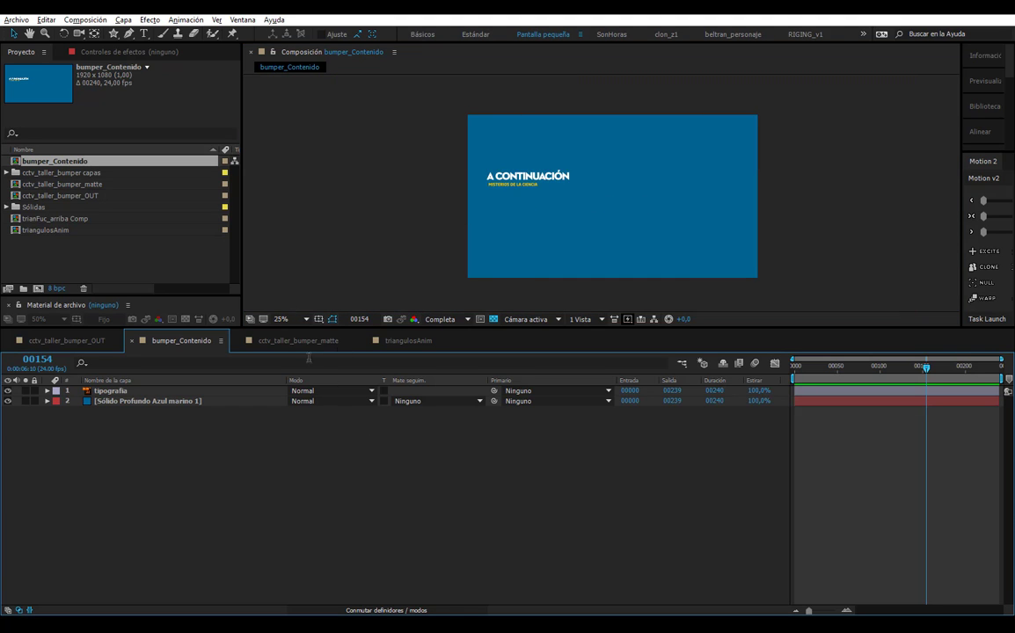
{"action": "left_click", "coordinate": [406, 340]}
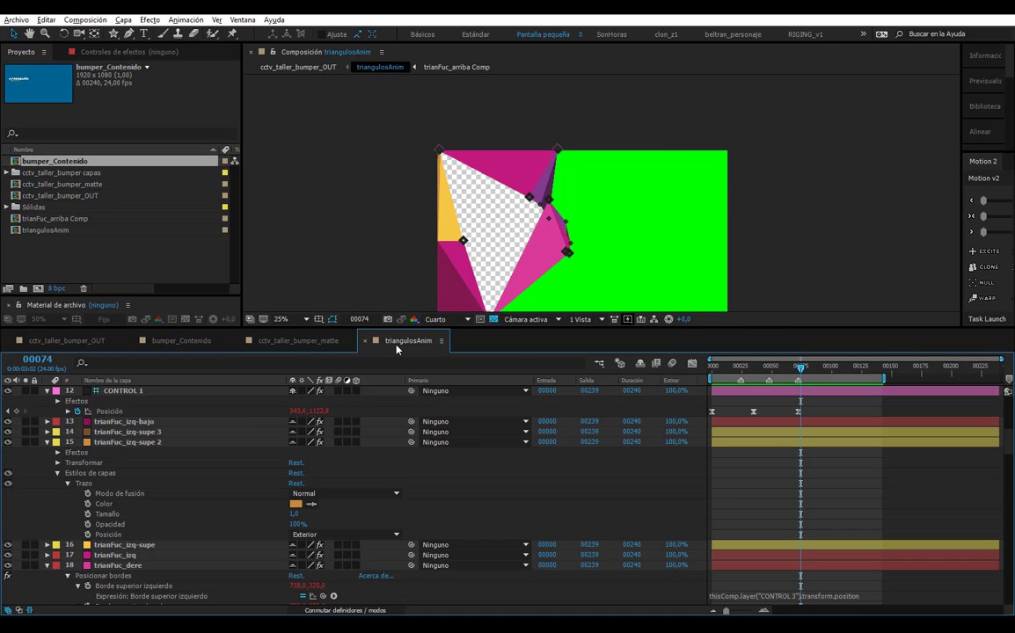
{"action": "left_click", "coordinate": [298, 341]}
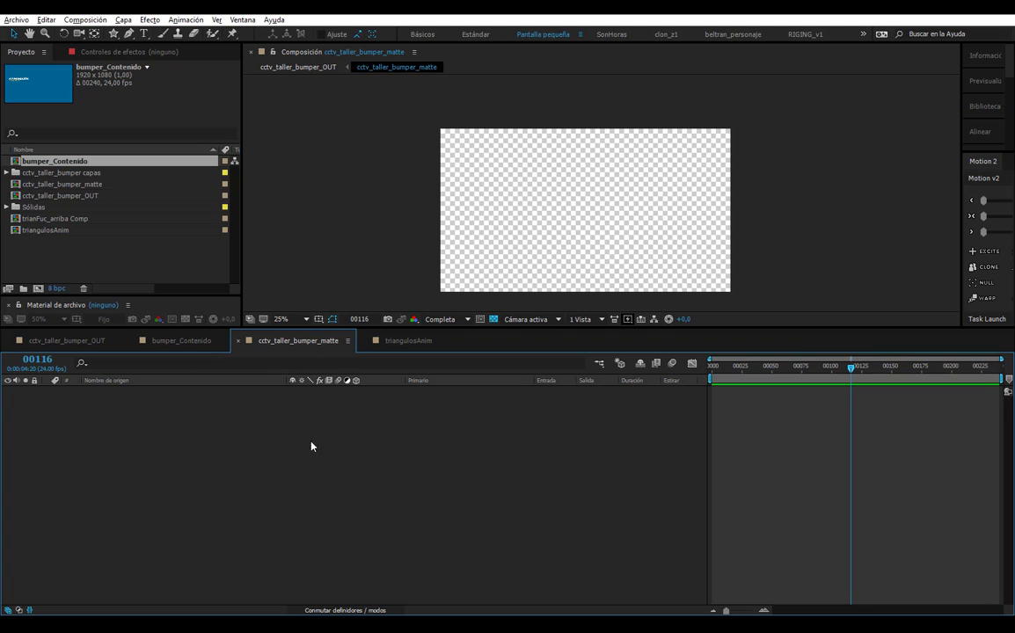
- Add bumper_Contenido as a layer in the cctv_taller_bumper_matte comp
{"action": "left_click_drag", "start_coordinate": [53, 162], "coordinate": [176, 417]}
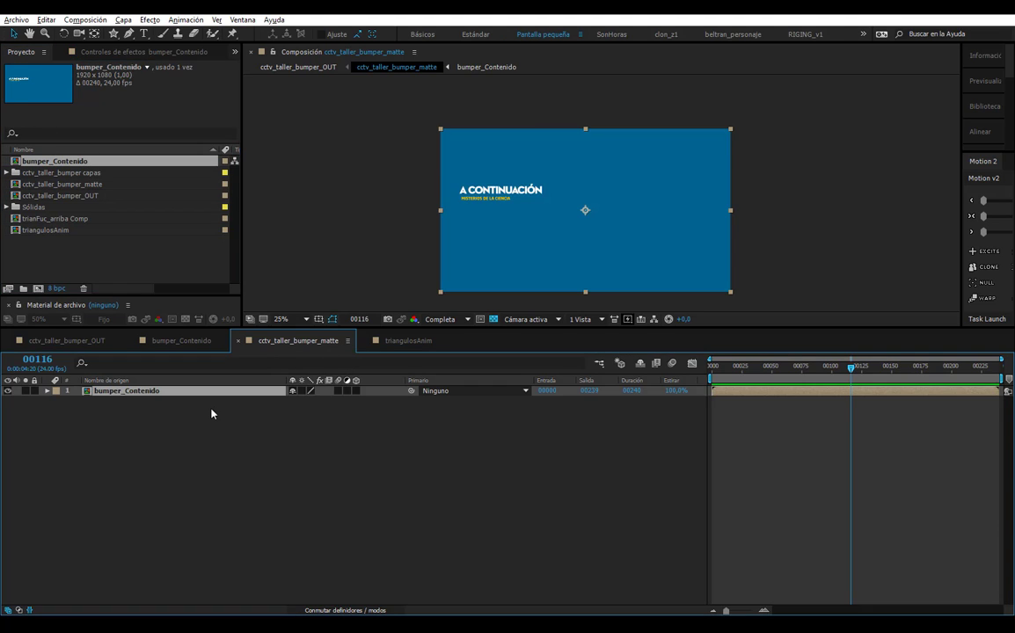
{"action": "left_click", "coordinate": [132, 392]}
{"action": "left_click", "coordinate": [286, 476]}
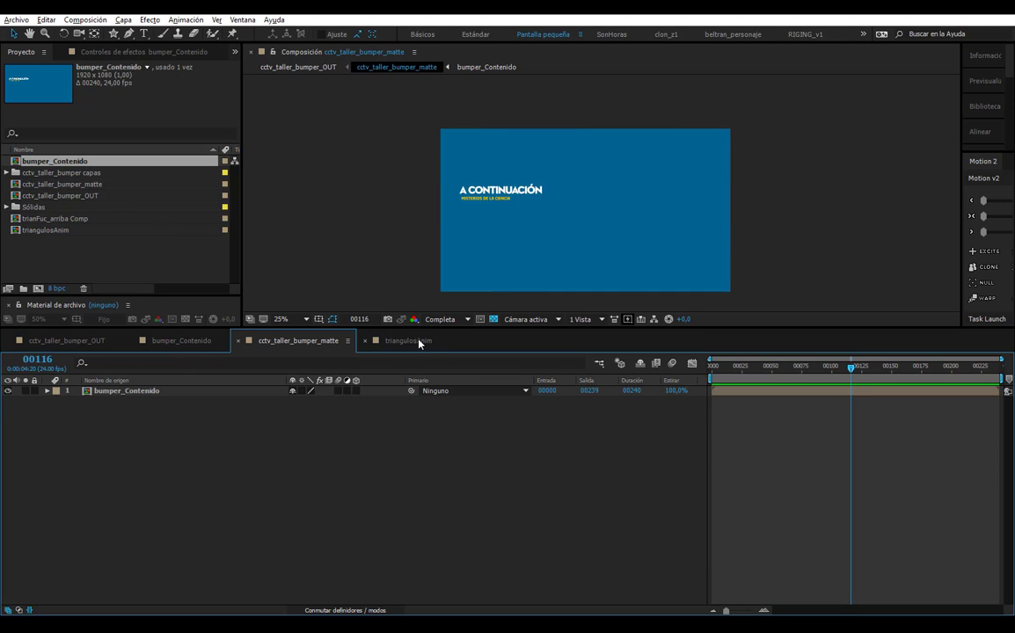
- Place triangulosAnim above it, scrub to check, and show the Track Matte column
{"action": "left_click_drag", "start_coordinate": [44, 229], "coordinate": [79, 387]}
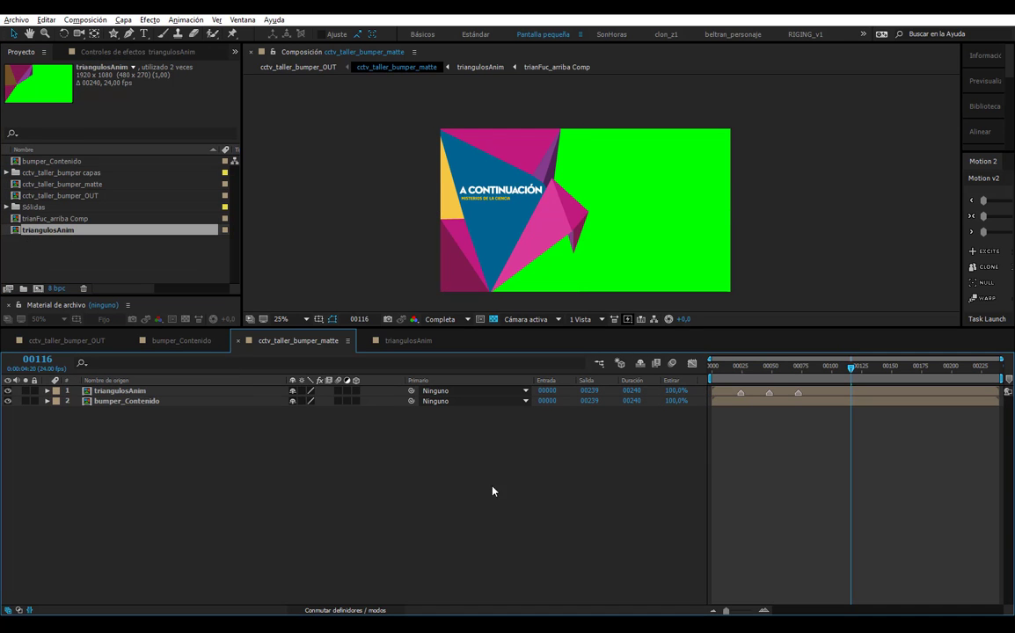
{"action": "left_click_drag", "start_coordinate": [748, 374], "coordinate": [878, 367]}
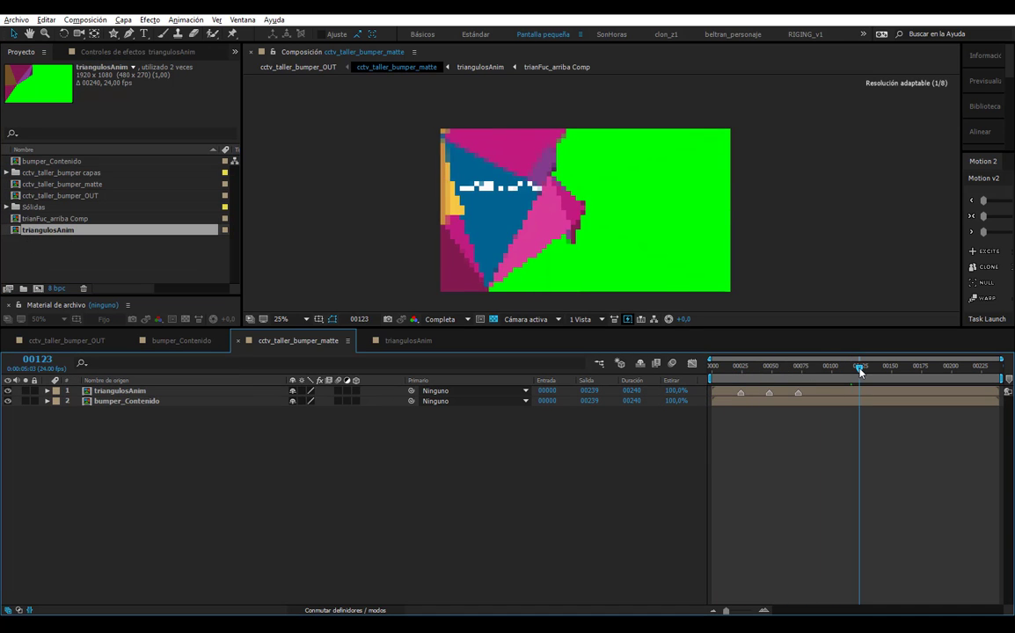
{"action": "left_click", "coordinate": [123, 391]}
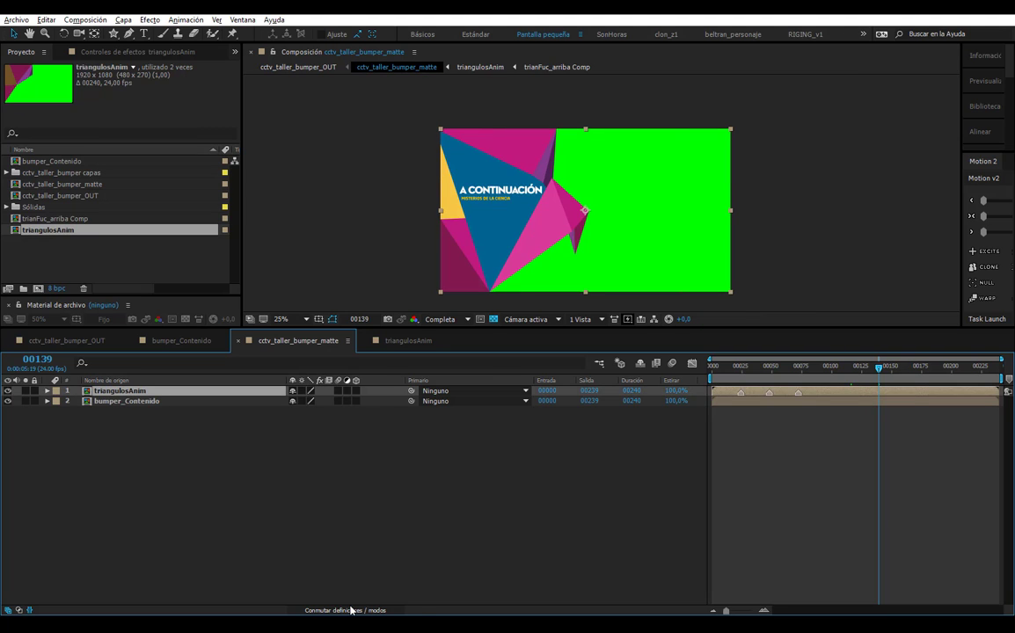
{"action": "left_click", "coordinate": [350, 610]}
{"action": "left_click", "coordinate": [439, 401]}
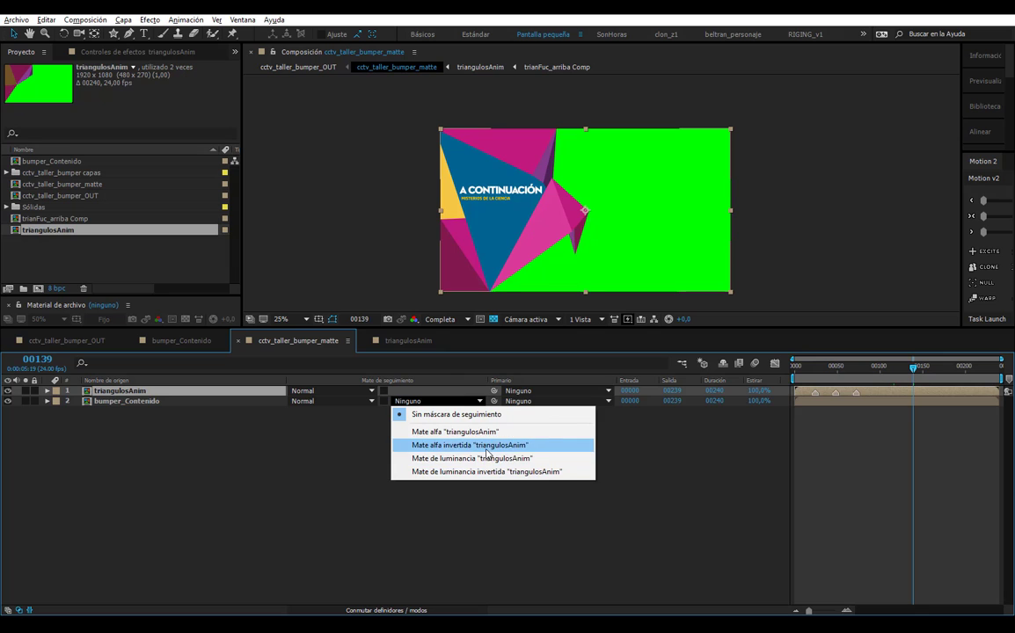
- Set bumper_Contenido's Track Matte to Alpha Inverted 'triangulosAnim', scrub to check, and reopen triangulosAnim
{"action": "left_click", "coordinate": [488, 445]}
{"action": "left_click_drag", "start_coordinate": [820, 374], "coordinate": [845, 371]}
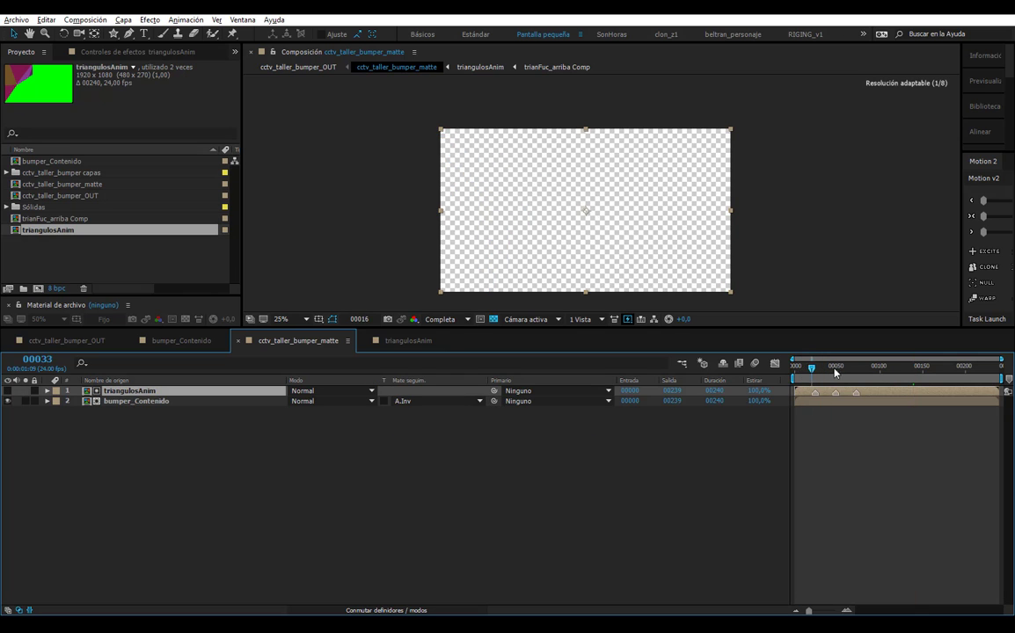
{"action": "left_click", "coordinate": [405, 340]}
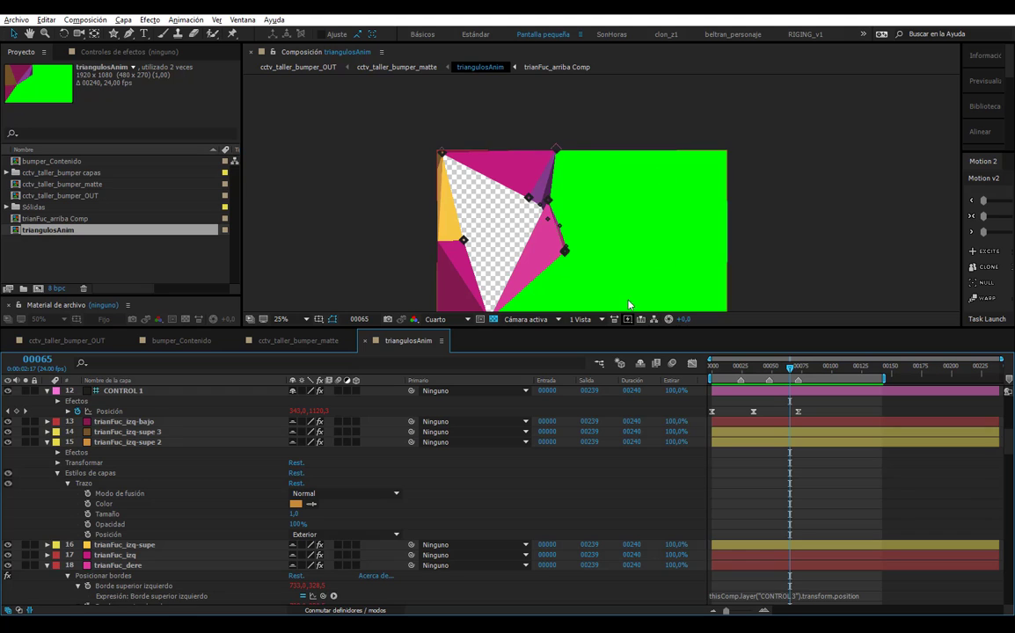
- Preview the matted animation in the cctv_taller_bumper_matte comp
{"action": "left_click", "coordinate": [332, 340]}
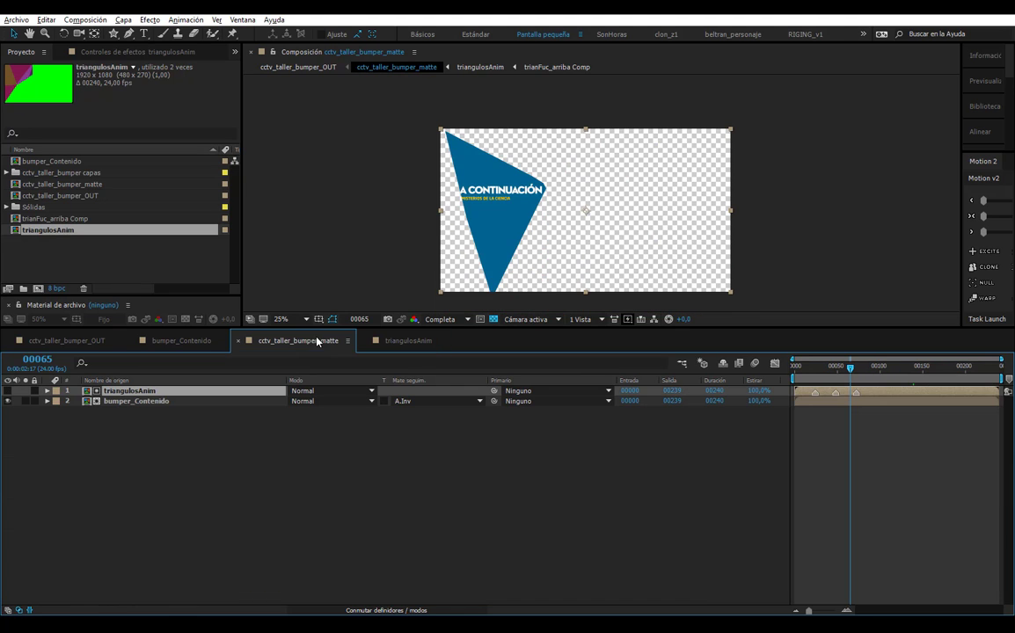
{"action": "key", "text": "space"}
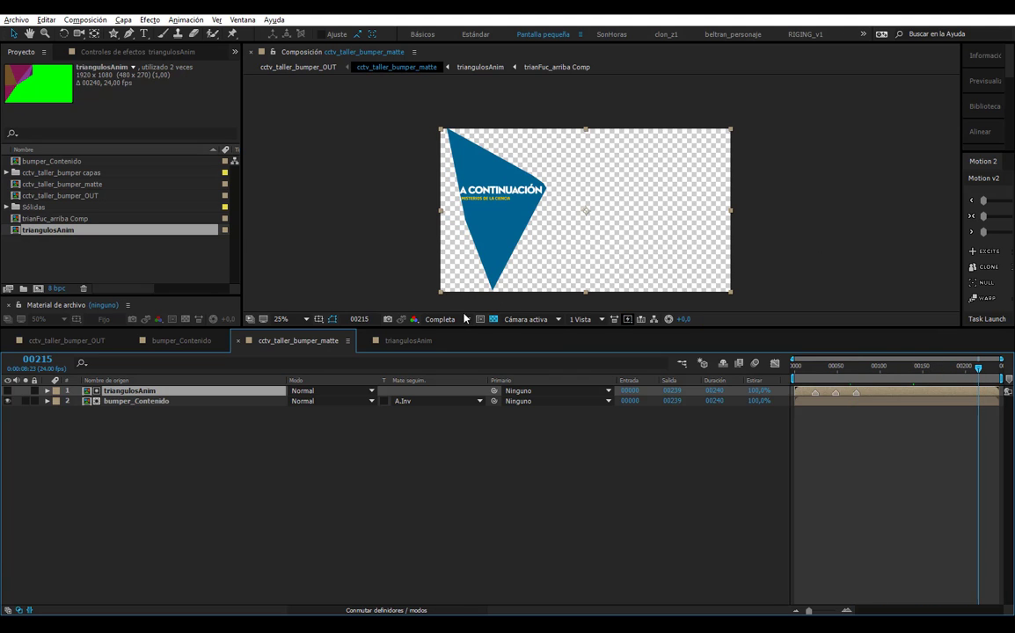
{"action": "left_click", "coordinate": [406, 340]}
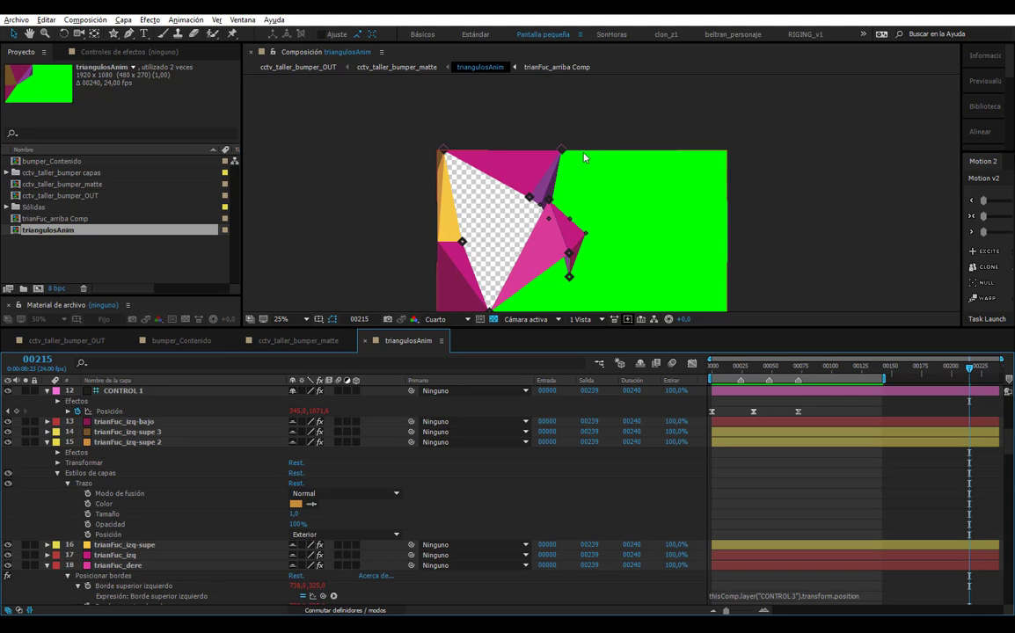
- In triangulosAnim, toggle visibility of the green tapaIZQ layers and collapse their properties
{"action": "scroll", "coordinate": [115, 465], "scroll_direction": "down", "scroll_amount": 5}
{"action": "scroll", "coordinate": [129, 527], "scroll_direction": "down", "scroll_amount": 5}
{"action": "scroll", "coordinate": [128, 527], "scroll_direction": "down", "scroll_amount": 5}
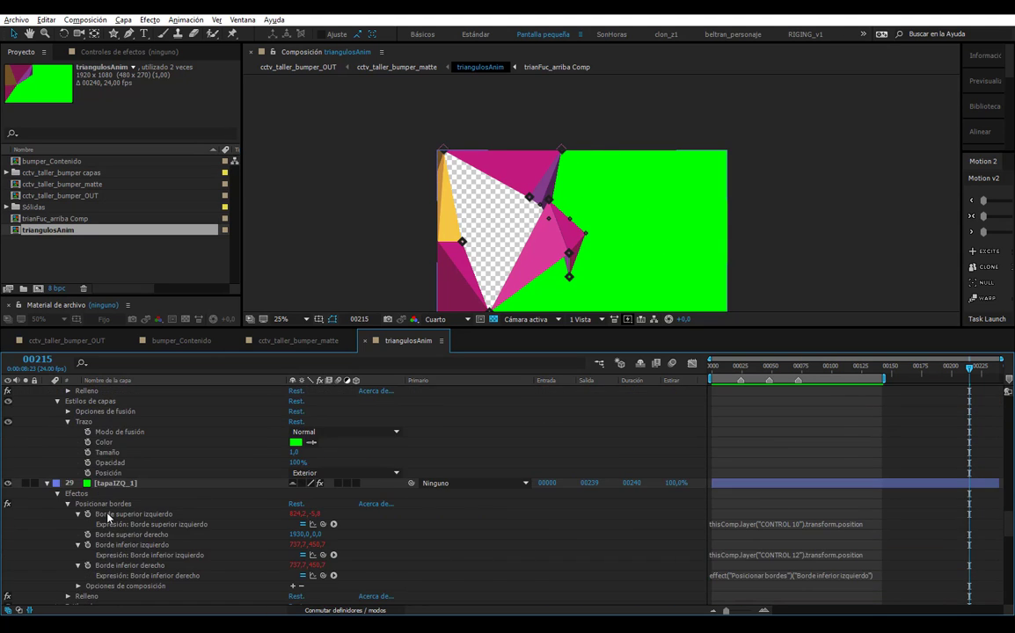
{"action": "scroll", "coordinate": [95, 462], "scroll_direction": "up", "scroll_amount": 4}
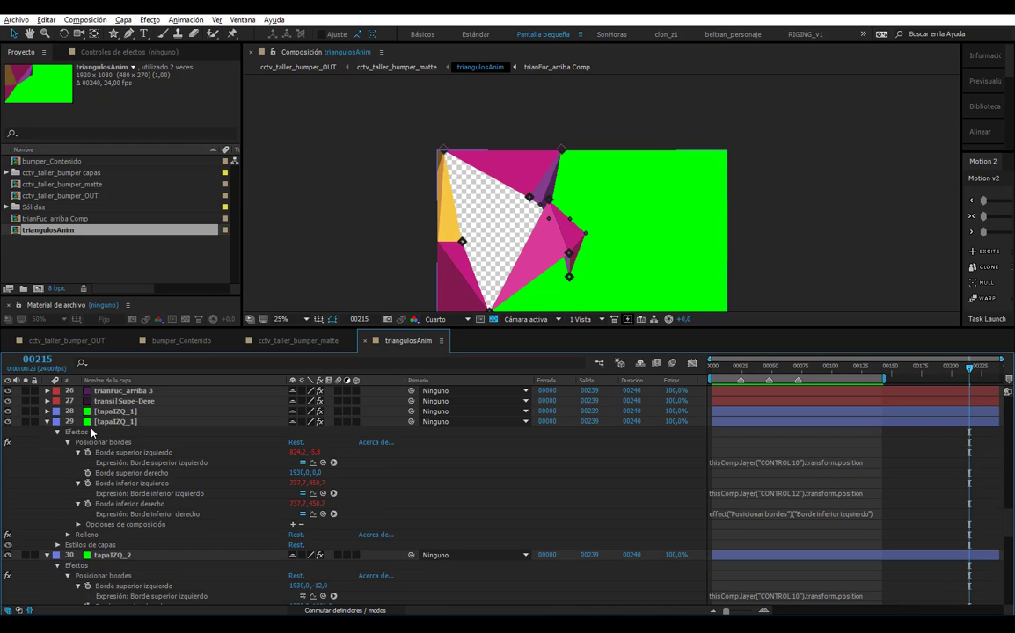
{"action": "left_click", "coordinate": [115, 411]}
{"action": "scroll", "coordinate": [129, 500], "scroll_direction": "down", "scroll_amount": 10}
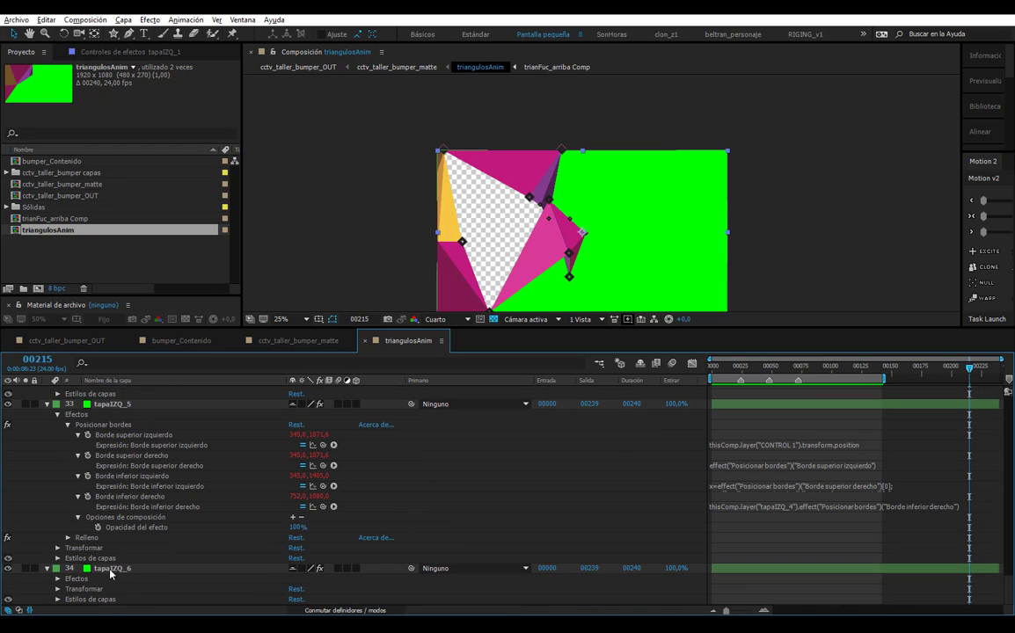
{"action": "left_click", "coordinate": [110, 573], "text": "shift"}
{"action": "left_click", "coordinate": [8, 568]}
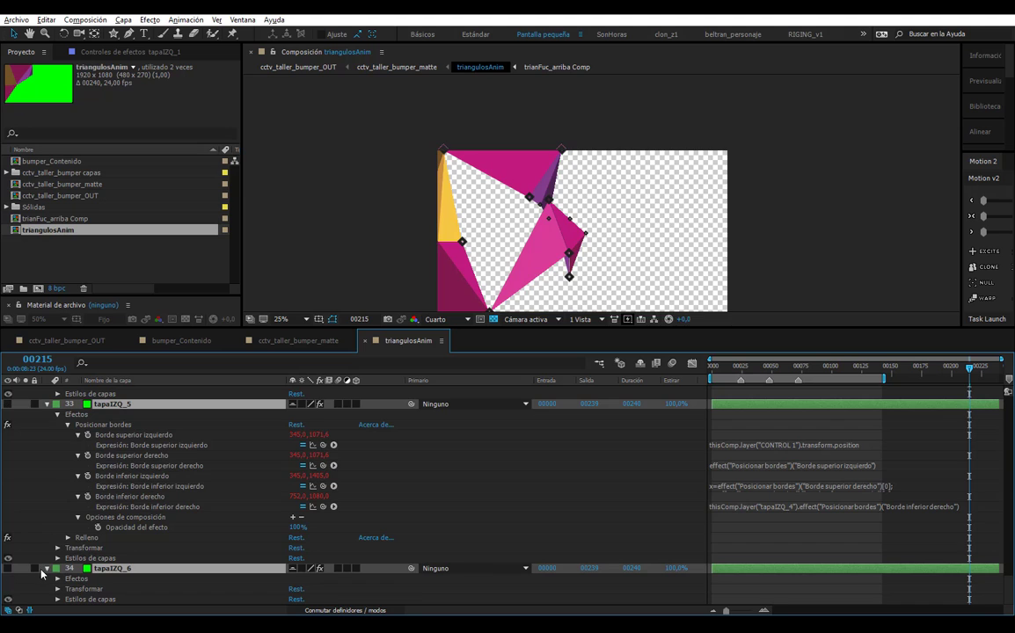
{"action": "left_click", "coordinate": [44, 569]}
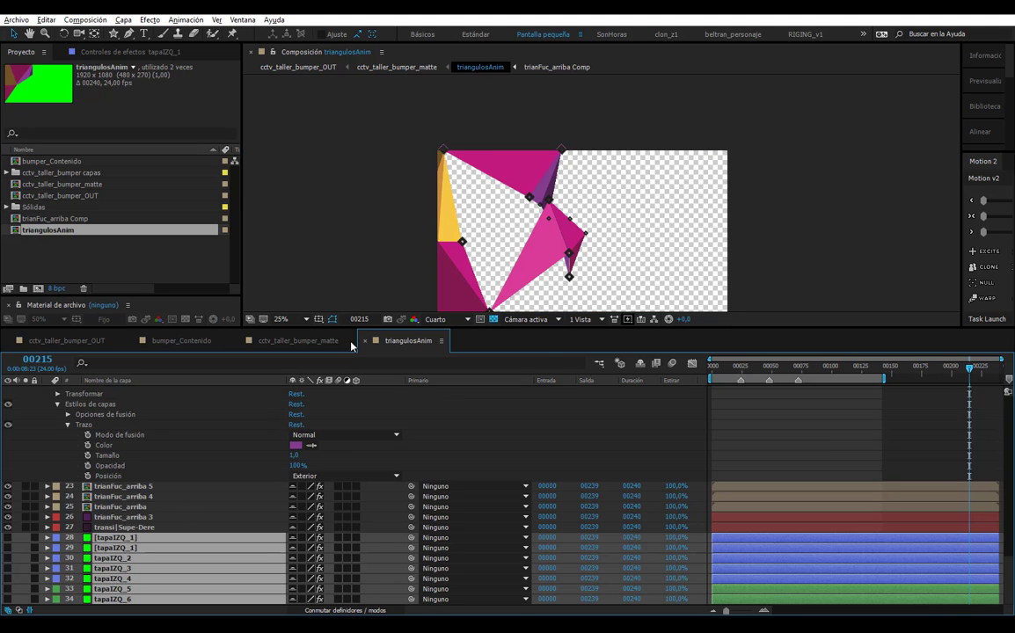
- Check the matte in cctv_taller_bumper_matte with all layers deselected
{"action": "left_click", "coordinate": [294, 340]}
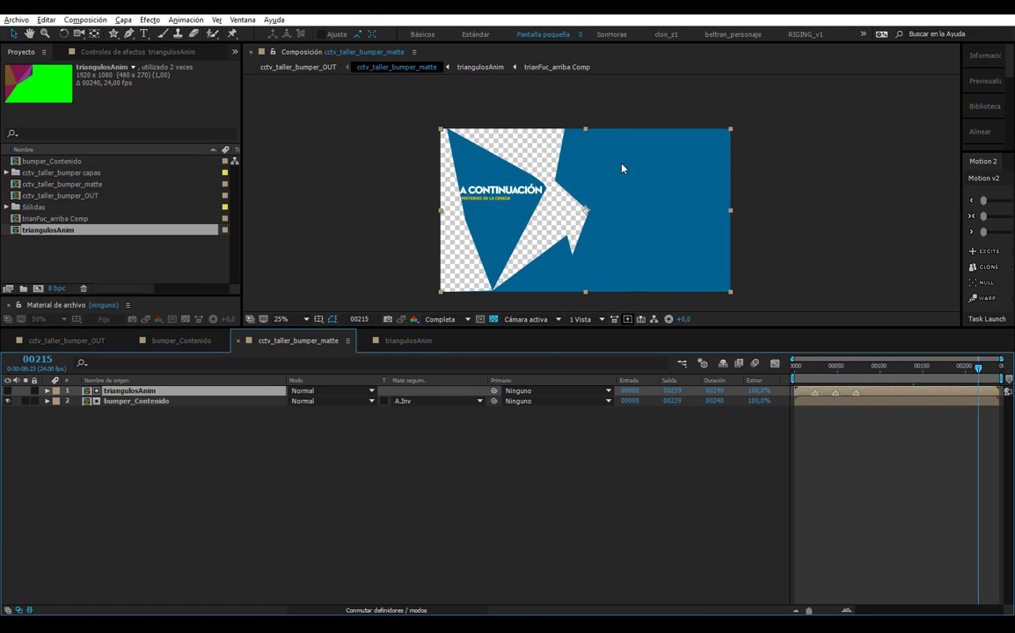
{"action": "left_click", "coordinate": [418, 342]}
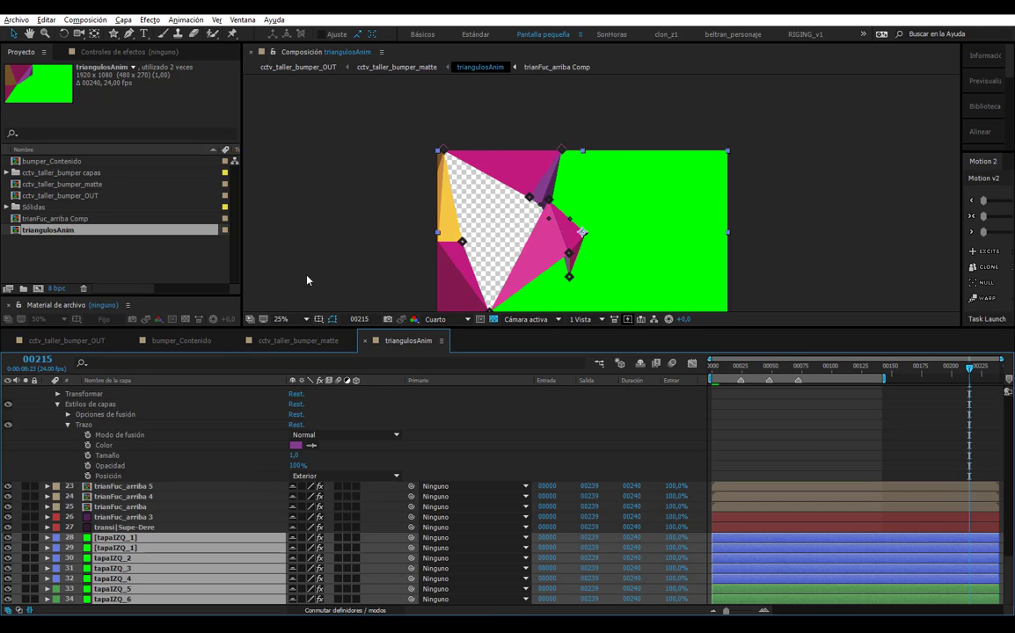
{"action": "left_click", "coordinate": [802, 182]}
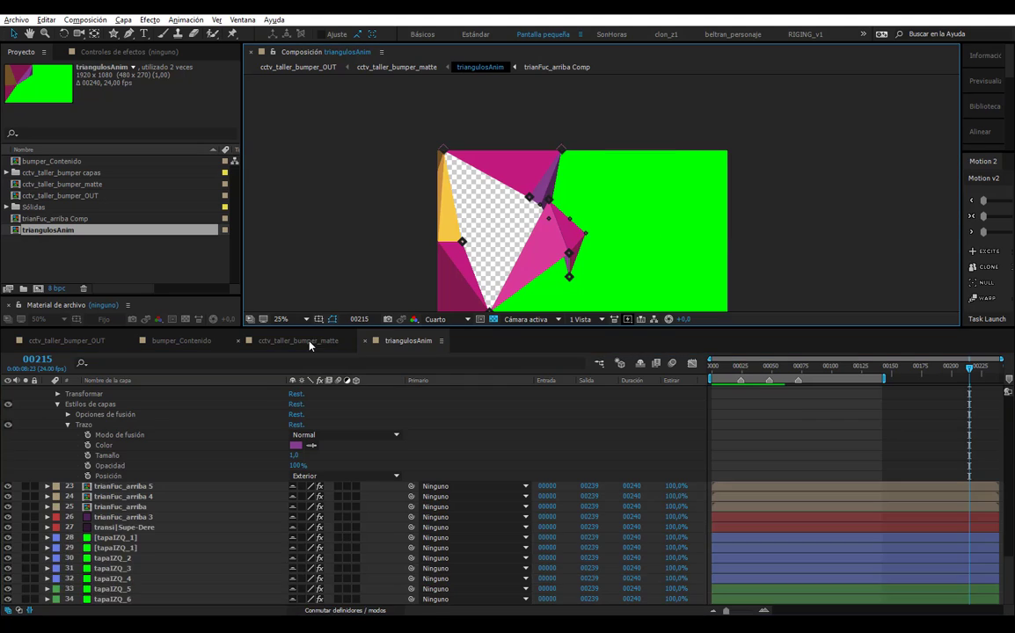
{"action": "left_click", "coordinate": [310, 345]}
{"action": "left_click", "coordinate": [431, 436]}
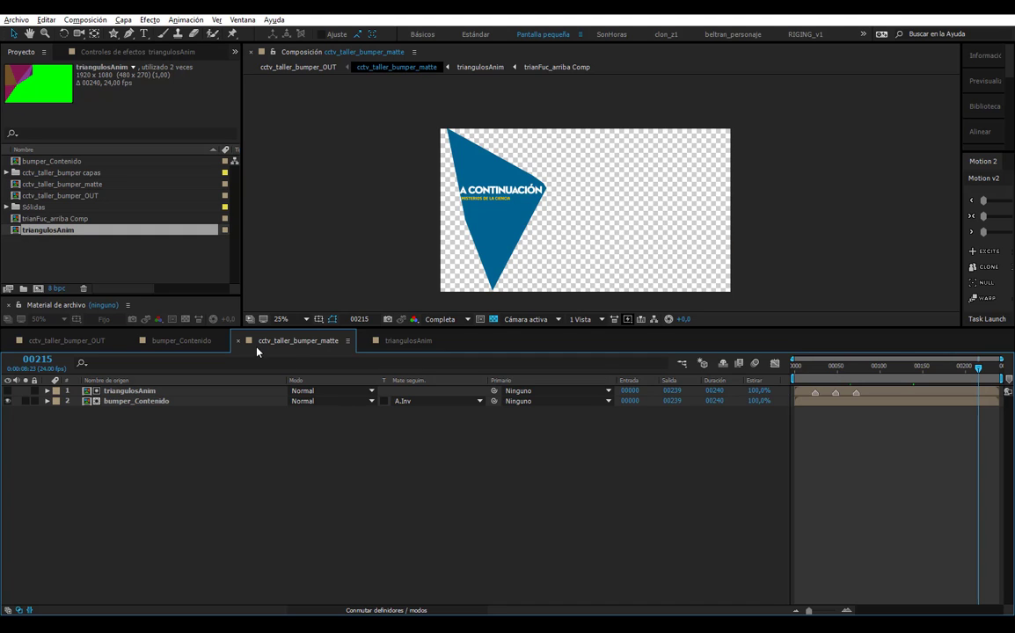
- In cctv_taller_bumper_OUT, select triangulosAnim and show its applied effects in Effect Controls
{"action": "left_click", "coordinate": [78, 342]}
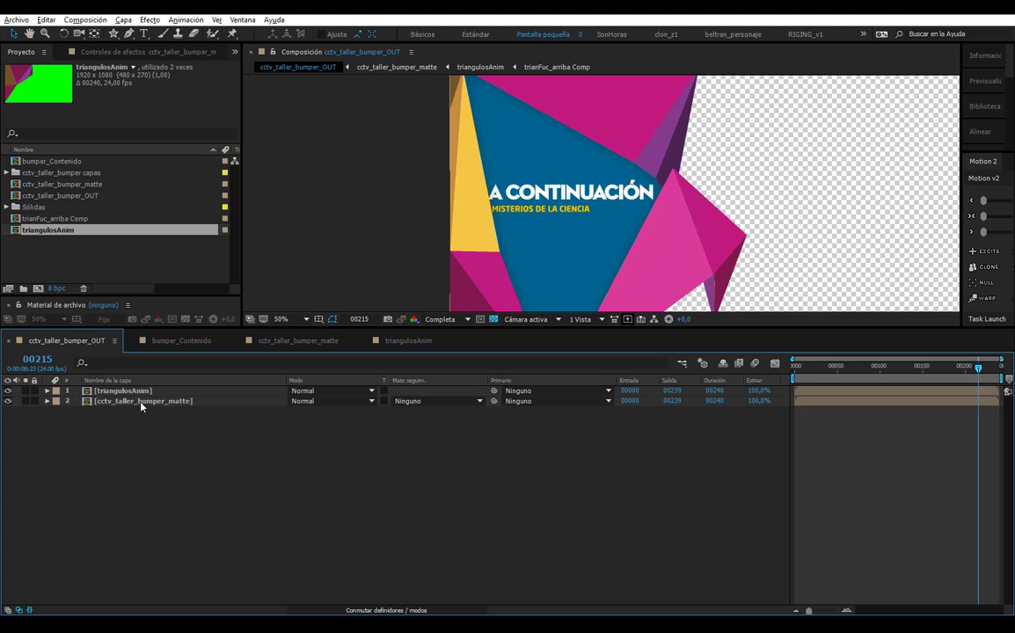
{"action": "left_click", "coordinate": [133, 403]}
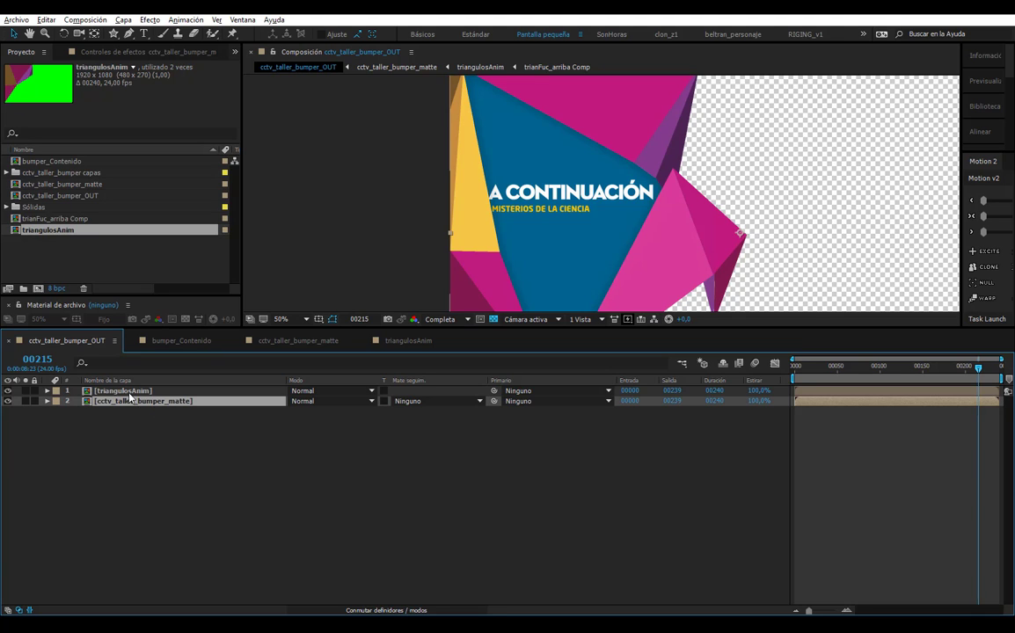
{"action": "left_click", "coordinate": [107, 392]}
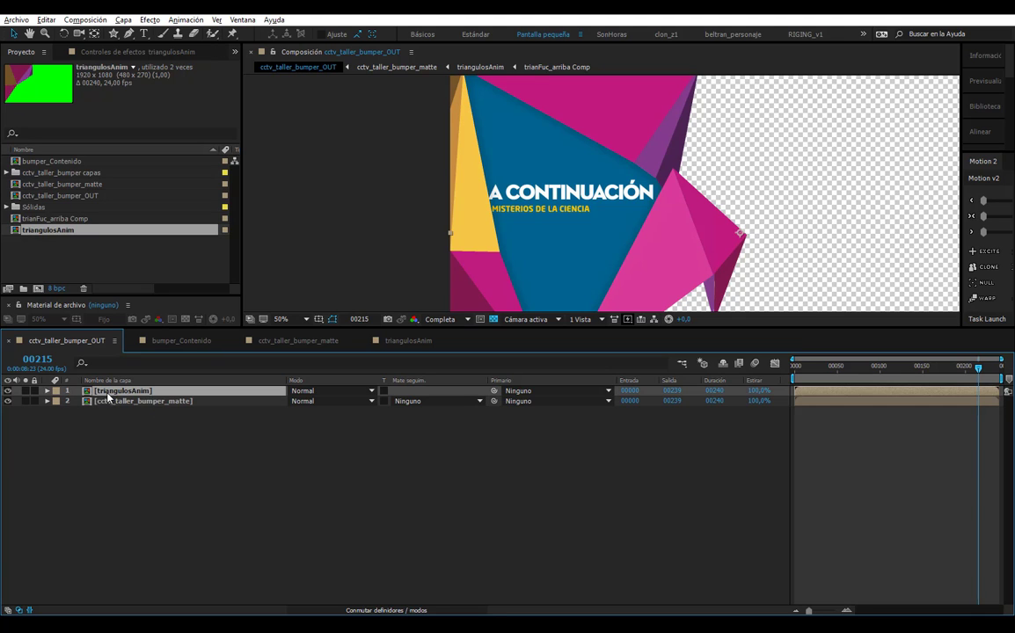
{"action": "left_click", "coordinate": [145, 52]}
{"action": "key", "text": "comma"}
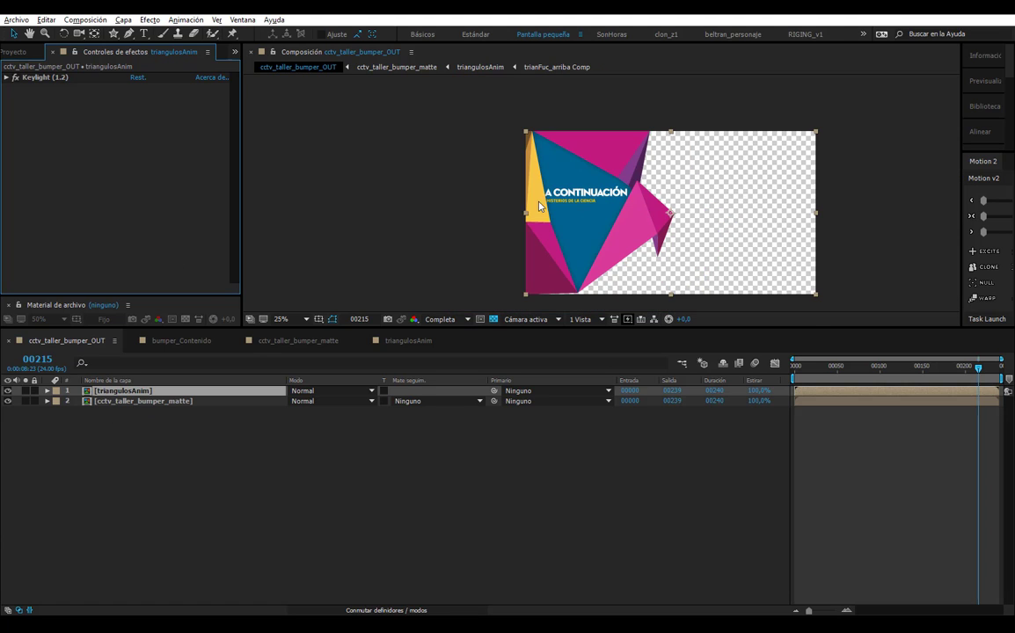
- Switch Keylight off and back on to confirm it keys out triangulosAnim's green
{"action": "left_click", "coordinate": [7, 77]}
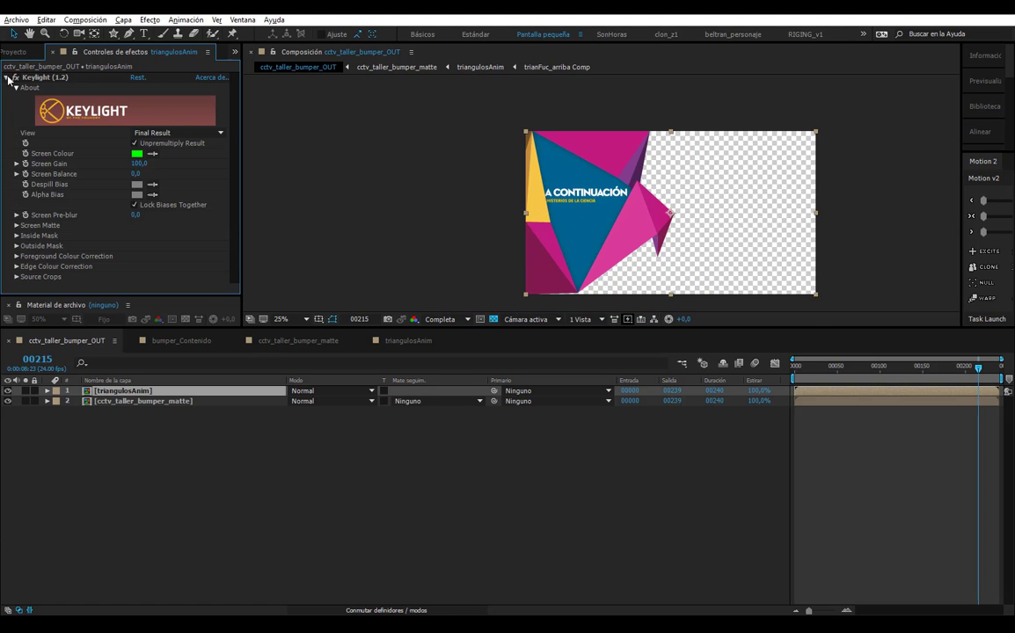
{"action": "left_click", "coordinate": [37, 77]}
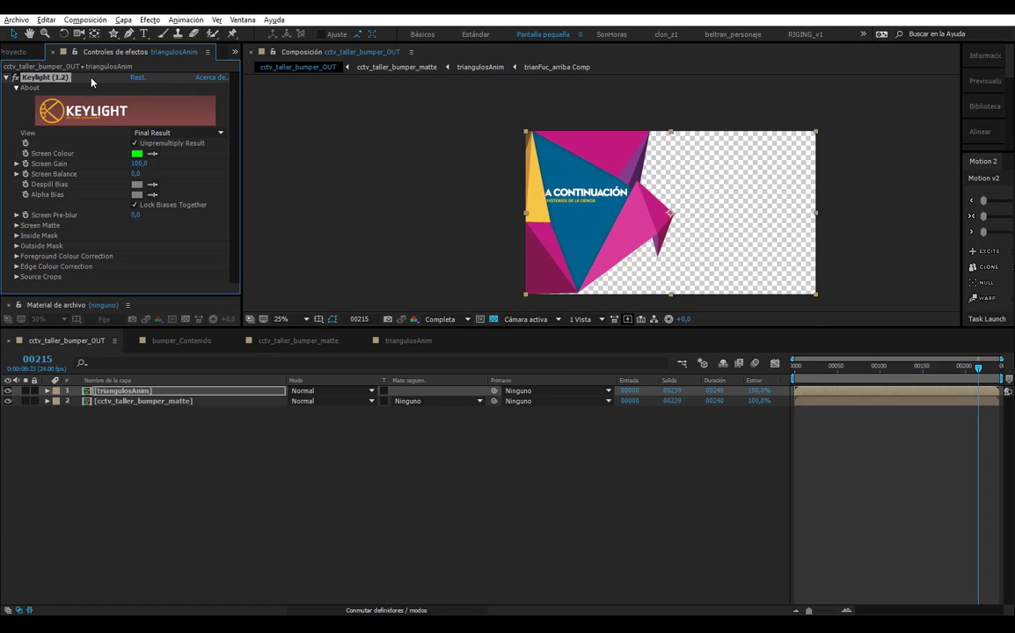
{"action": "left_click", "coordinate": [15, 77]}
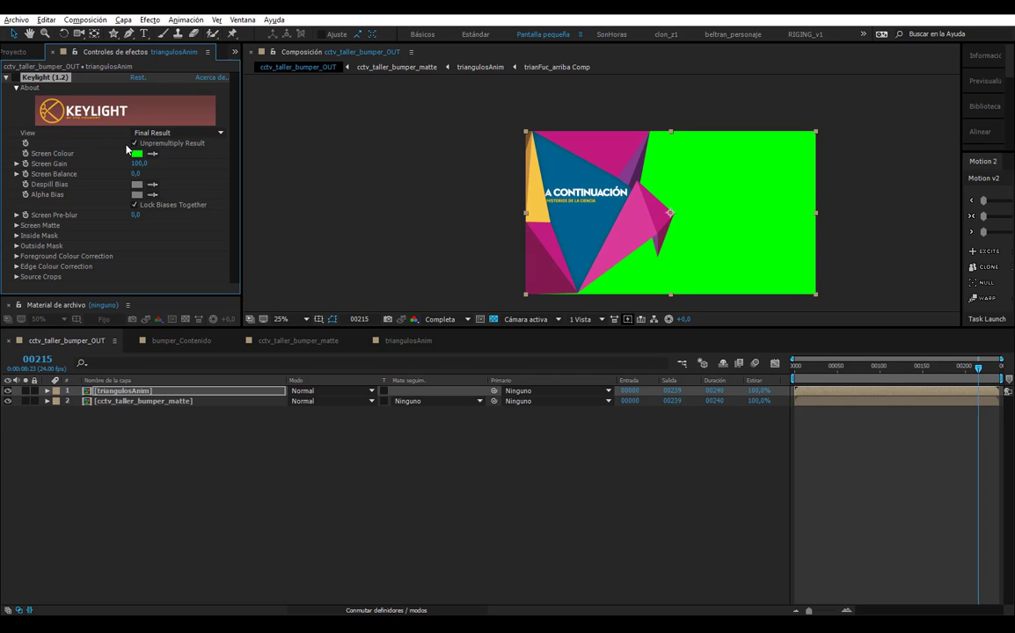
{"action": "scroll", "coordinate": [686, 215], "scroll_direction": "up", "scroll_amount": 4}
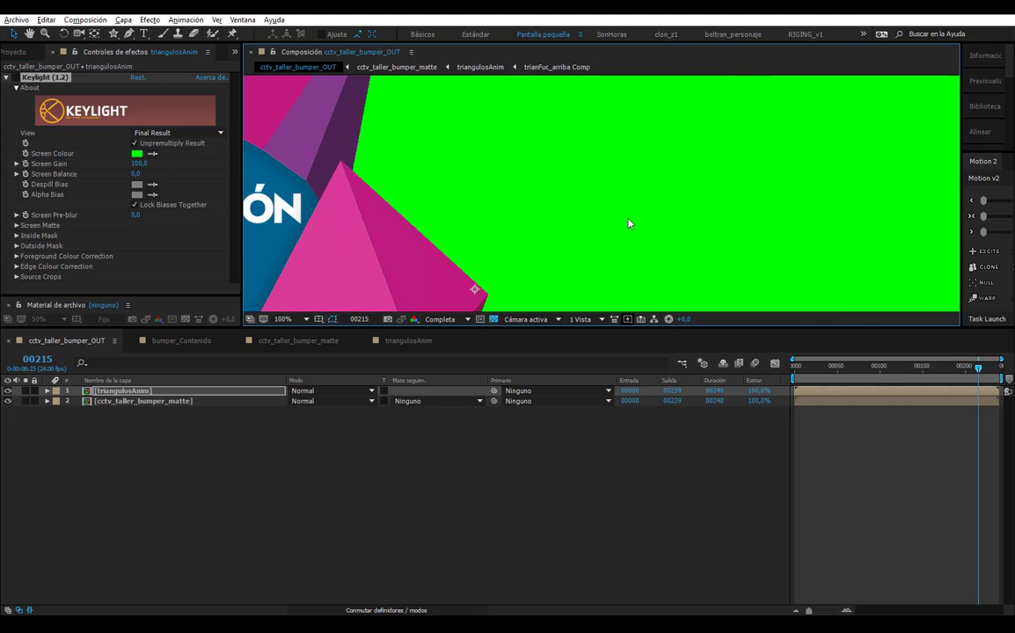
{"action": "left_click", "coordinate": [15, 76]}
{"action": "scroll", "coordinate": [674, 213], "scroll_direction": "down", "scroll_amount": 4}
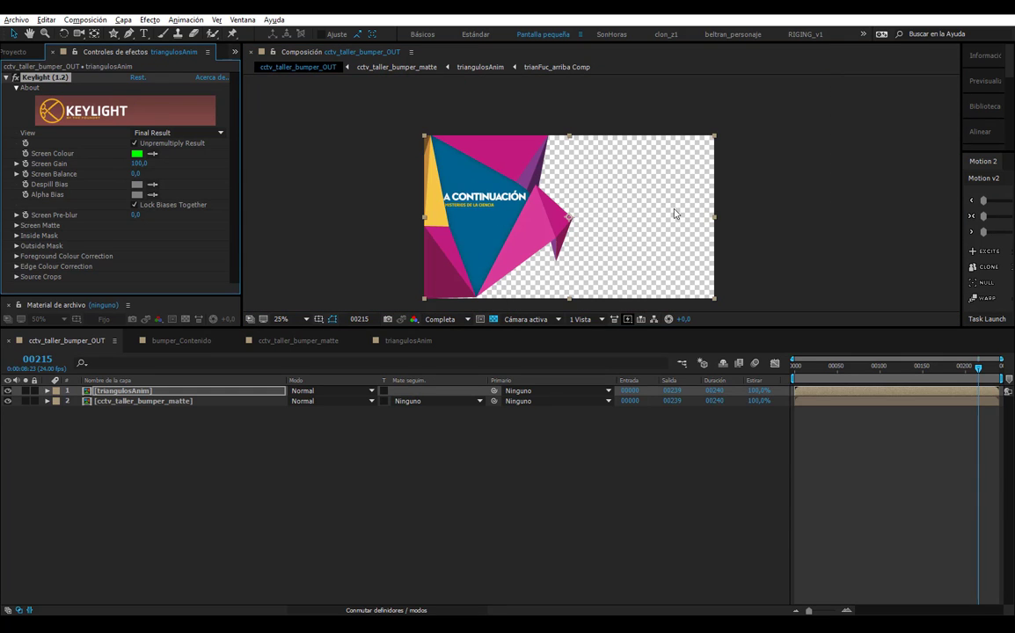
{"action": "left_click", "coordinate": [128, 390]}
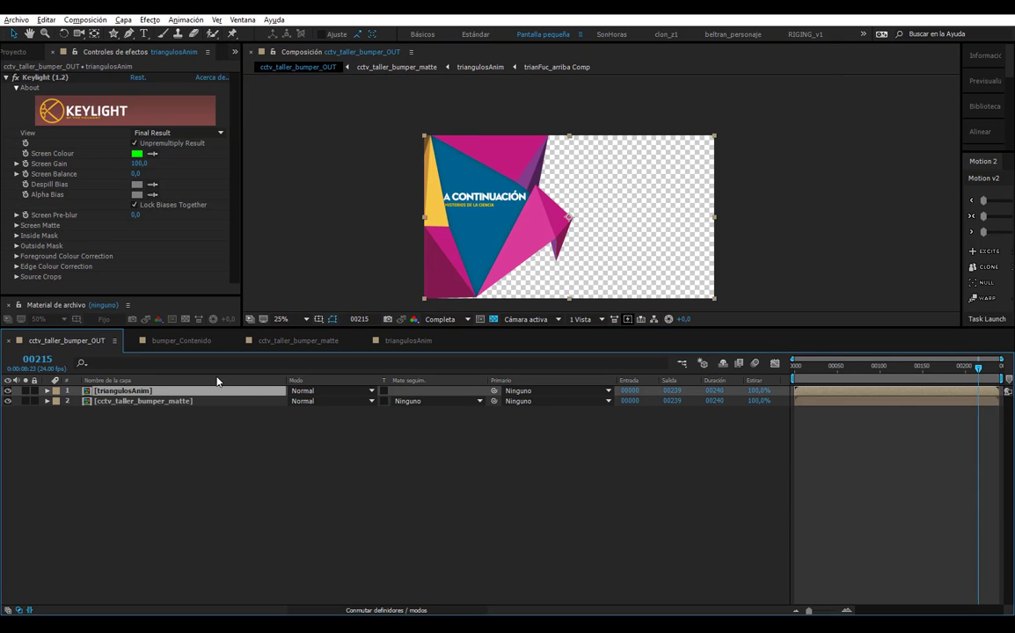
{"action": "left_click", "coordinate": [424, 346]}
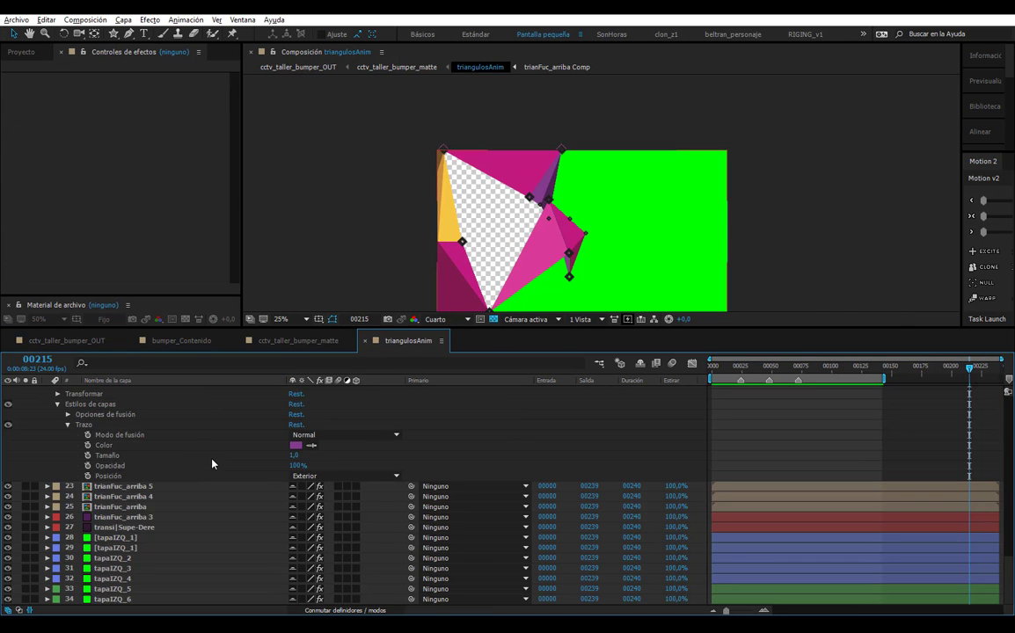
- Inspect bumper_Contenido in the matte comp and trianFuc_arriba's effects in triangulosAnim
{"action": "left_click", "coordinate": [292, 345]}
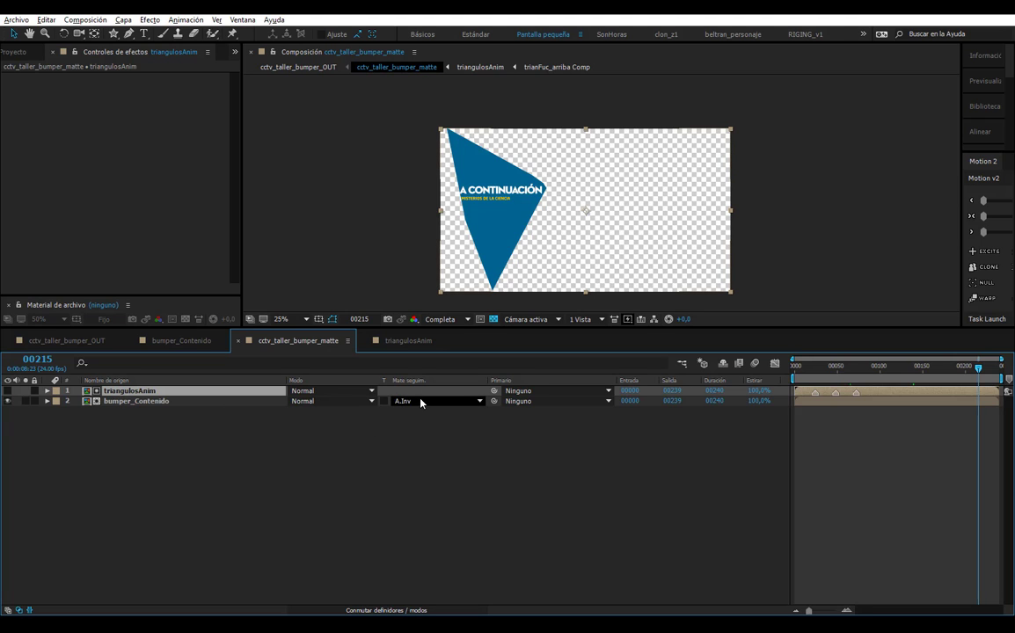
{"action": "left_click", "coordinate": [152, 403]}
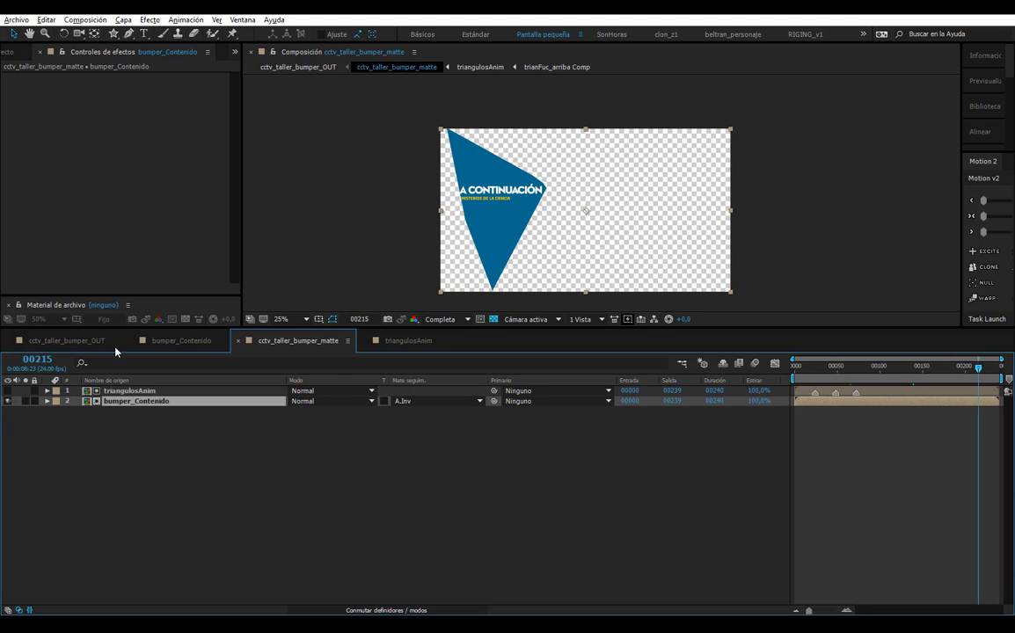
{"action": "left_click", "coordinate": [78, 341]}
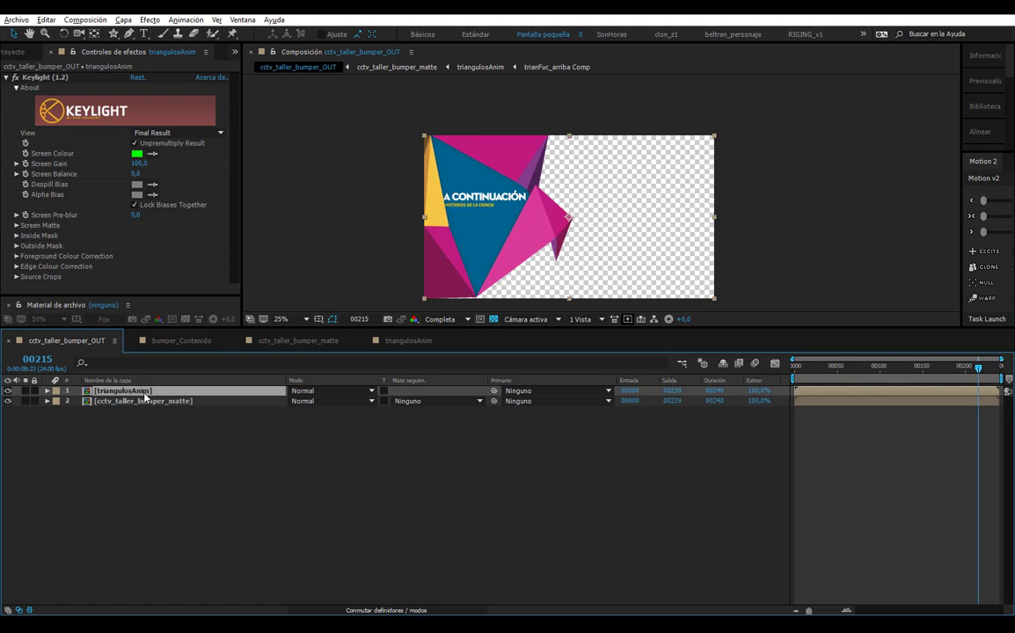
{"action": "left_click", "coordinate": [406, 343]}
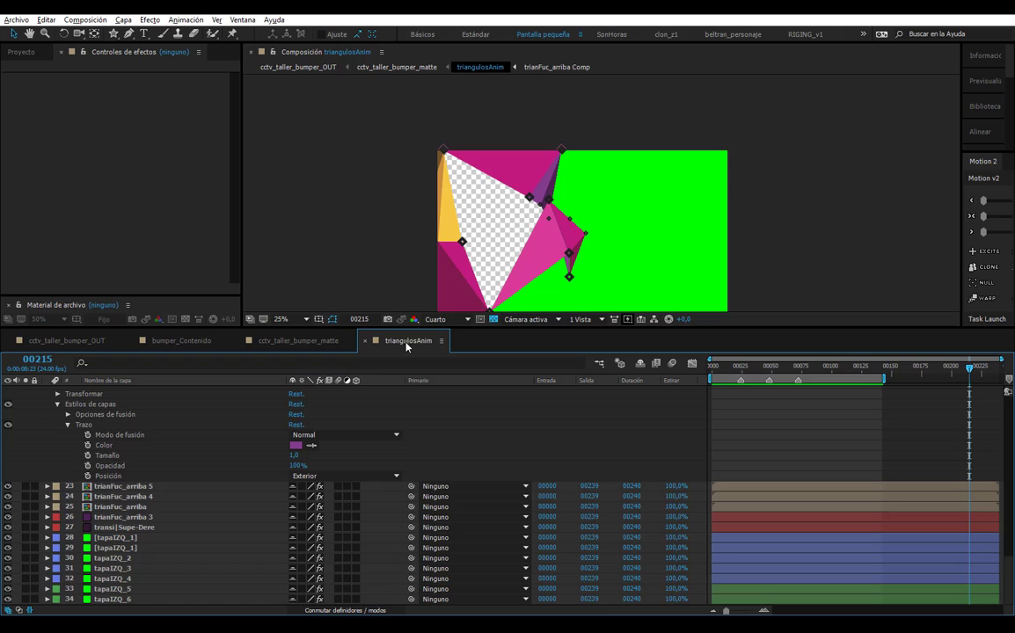
{"action": "left_click", "coordinate": [120, 506]}
{"action": "scroll", "coordinate": [602, 198], "scroll_direction": "up", "scroll_amount": 2}
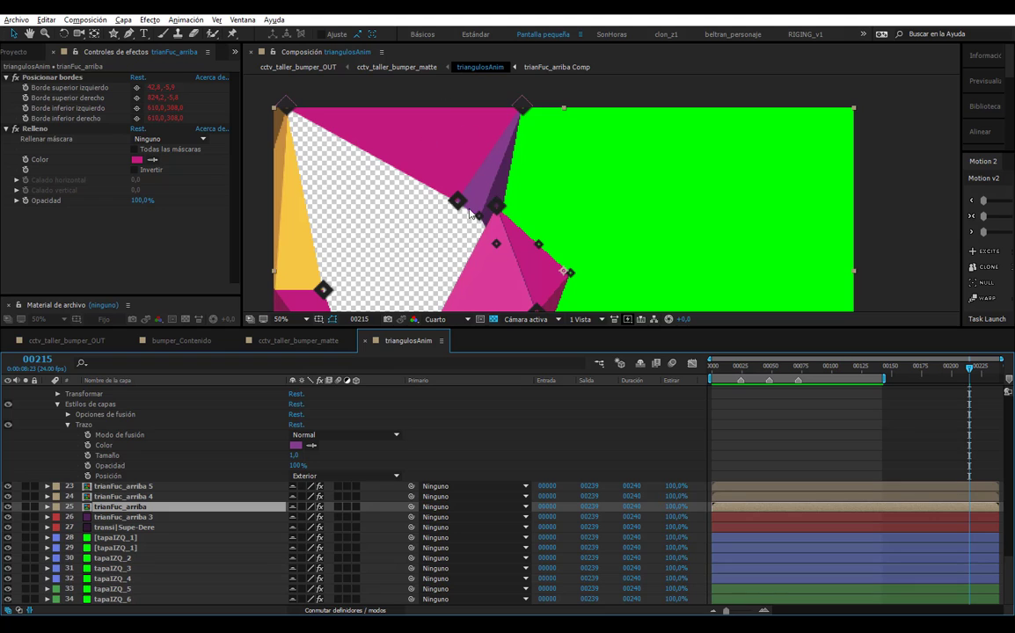
- Scrub cctv_taller_bumper_OUT to preview the keyed triangles over the blue A CONTINUACIÓN content
{"action": "left_click", "coordinate": [279, 341]}
{"action": "left_click", "coordinate": [66, 340]}
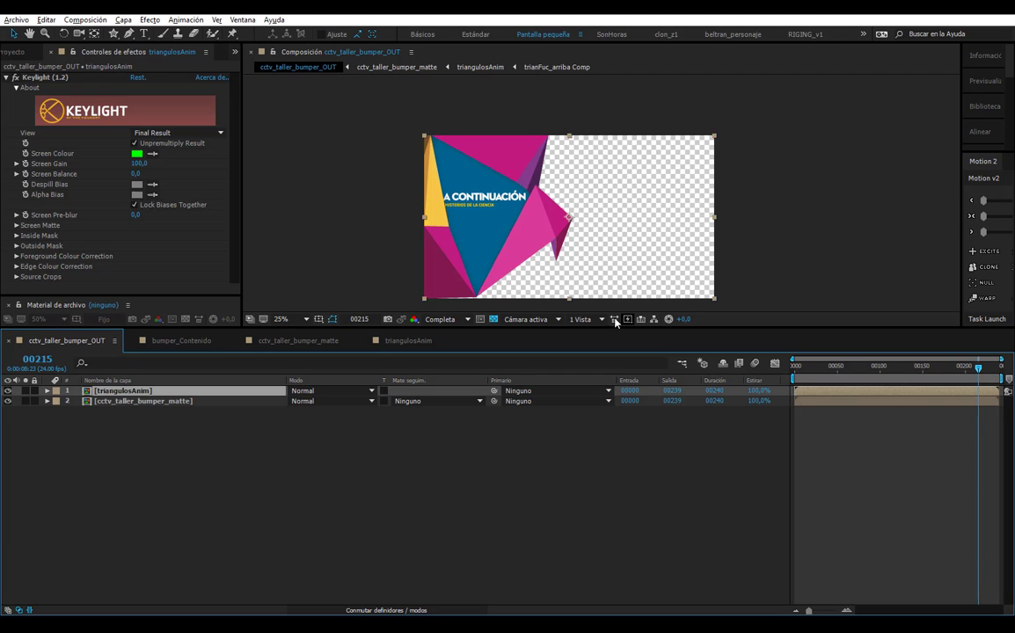
{"action": "left_click_drag", "start_coordinate": [882, 366], "coordinate": [974, 366]}
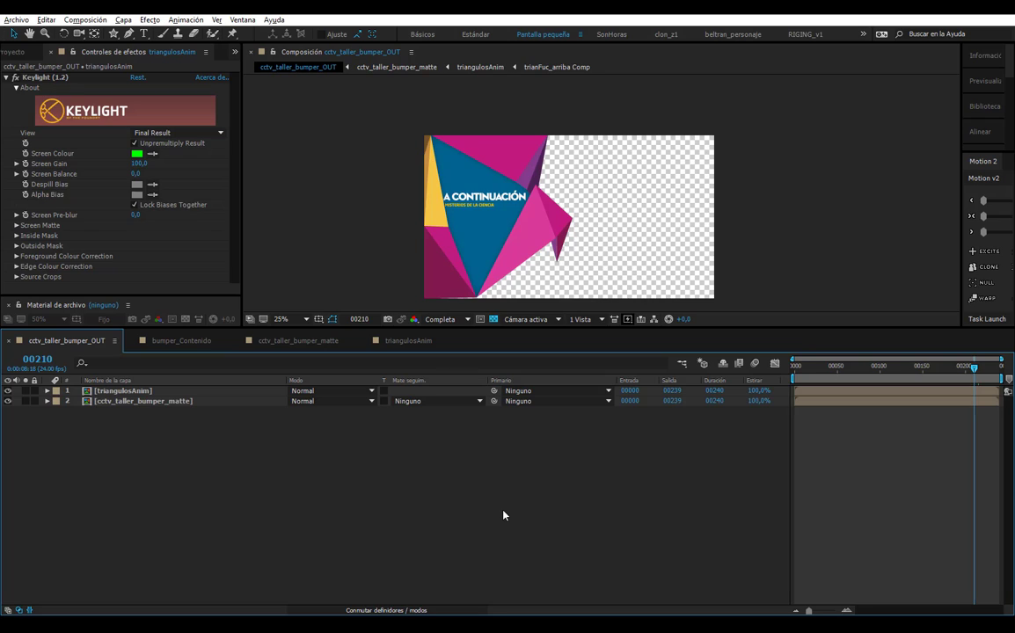